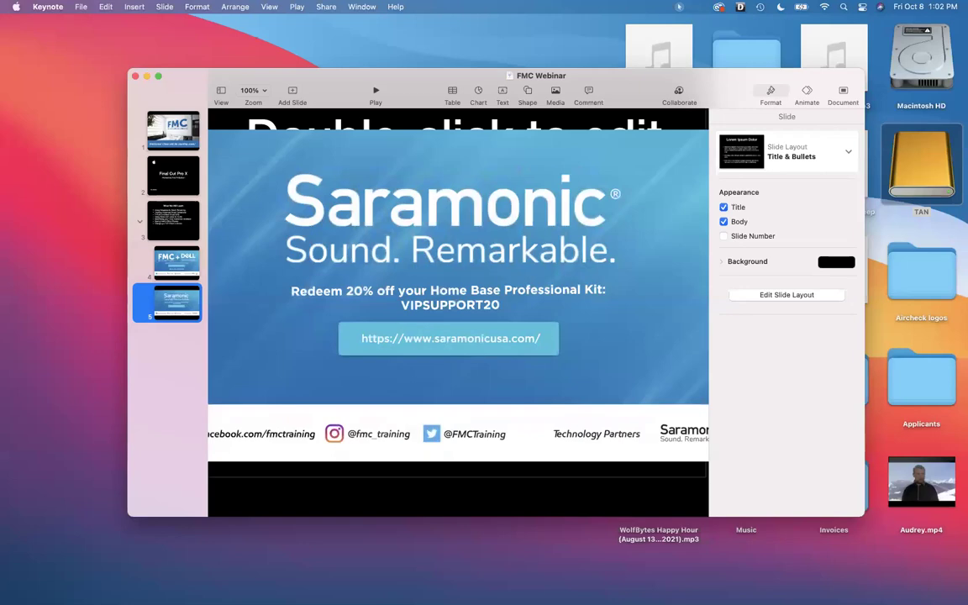
Switch to Final Cut Pro and show the clips of the Coffee keyword collection in the FMC Webinar event
key("super+Tab")
key("super+Tab")
key("super+Tab")
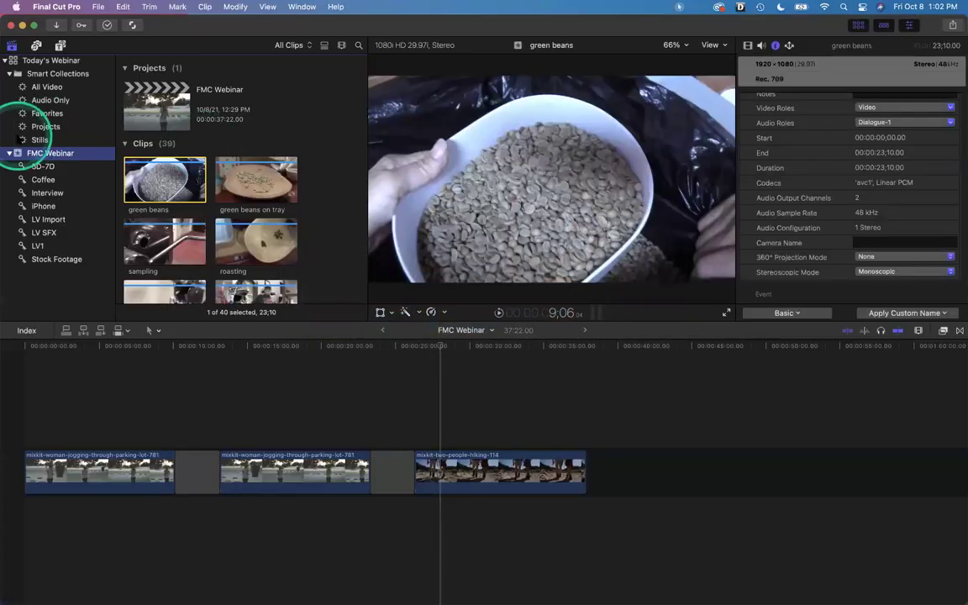
left_click(158, 114)
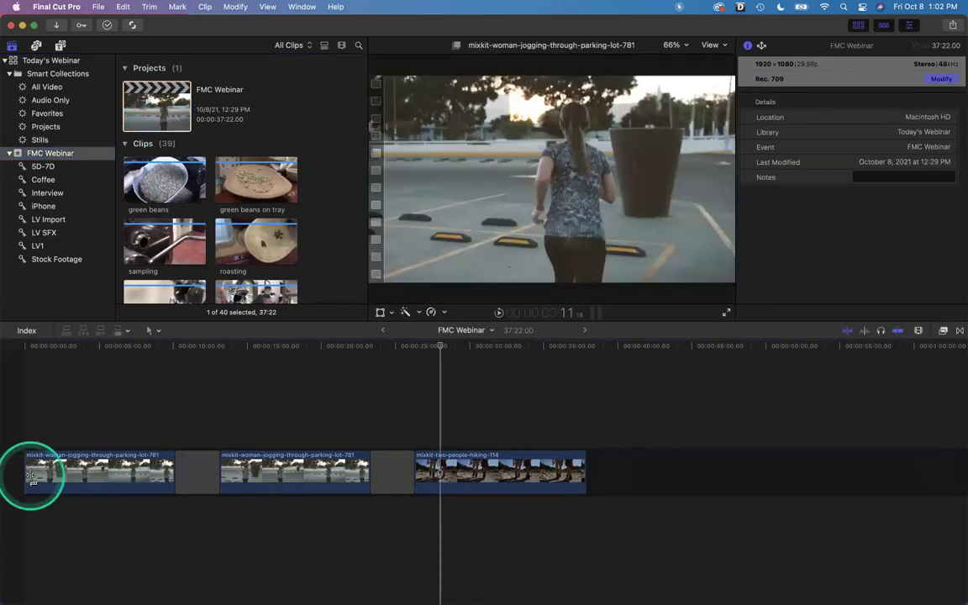
left_click(47, 430)
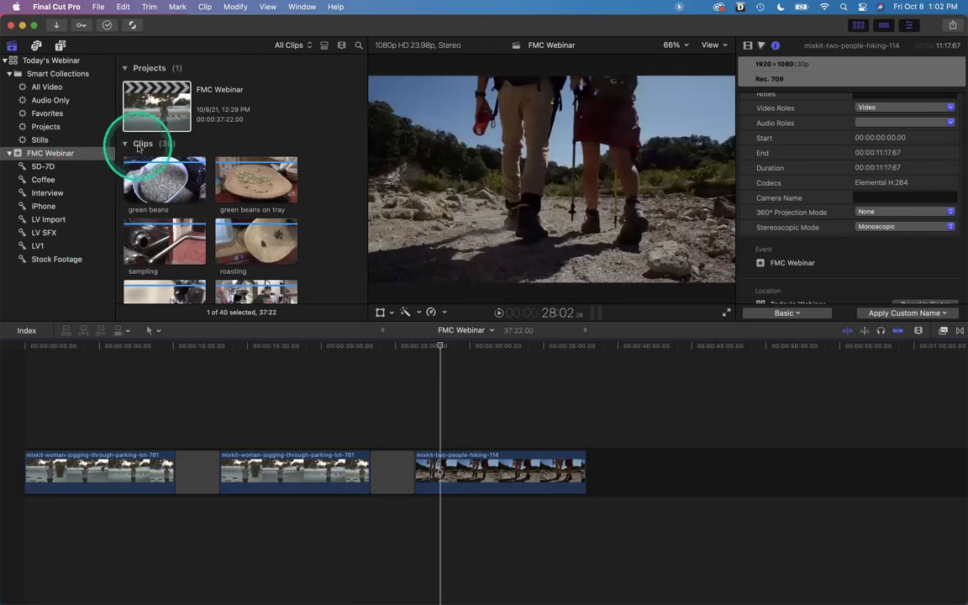
left_click(81, 159)
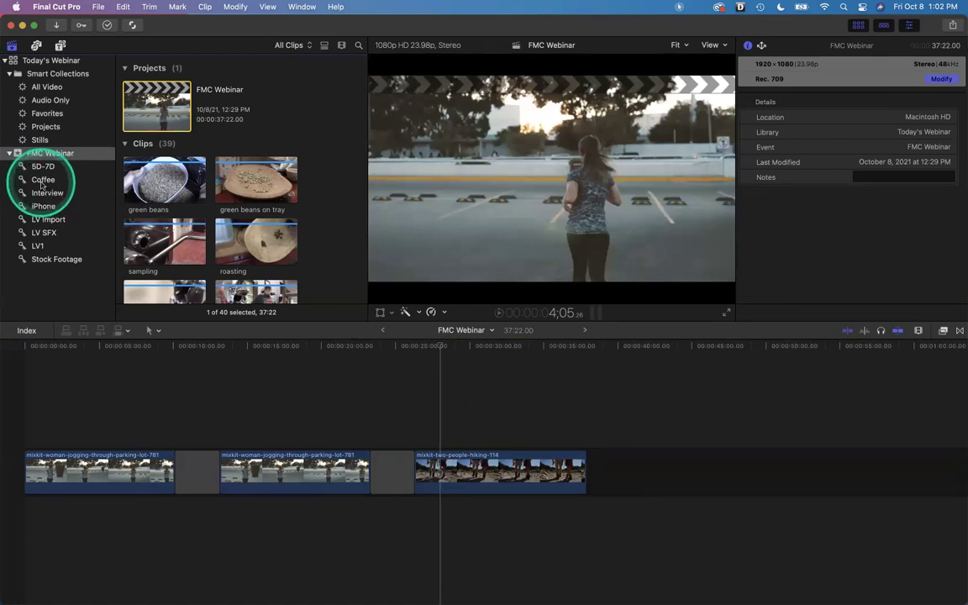
left_click(44, 182)
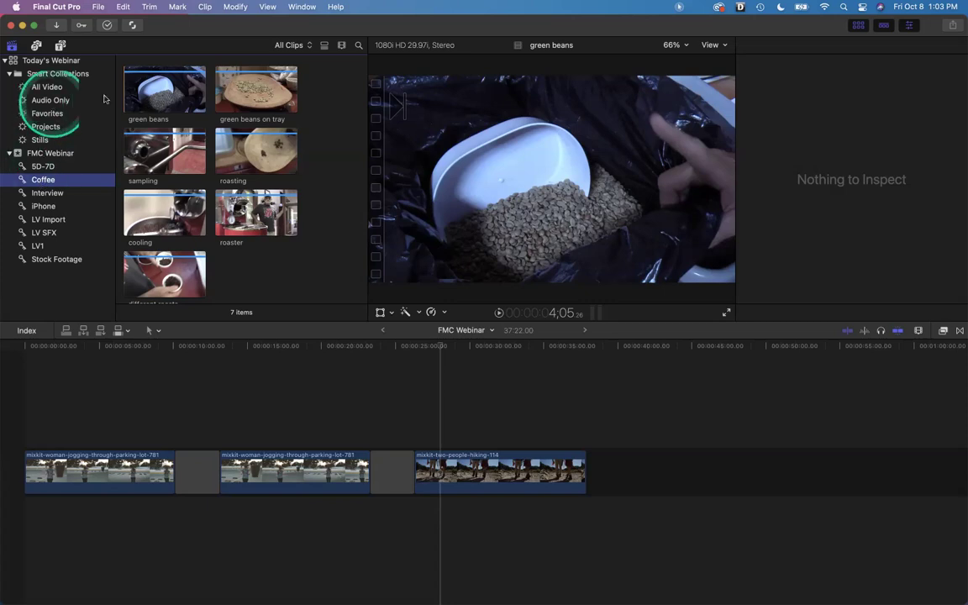
scroll(155, 117, "down", 2)
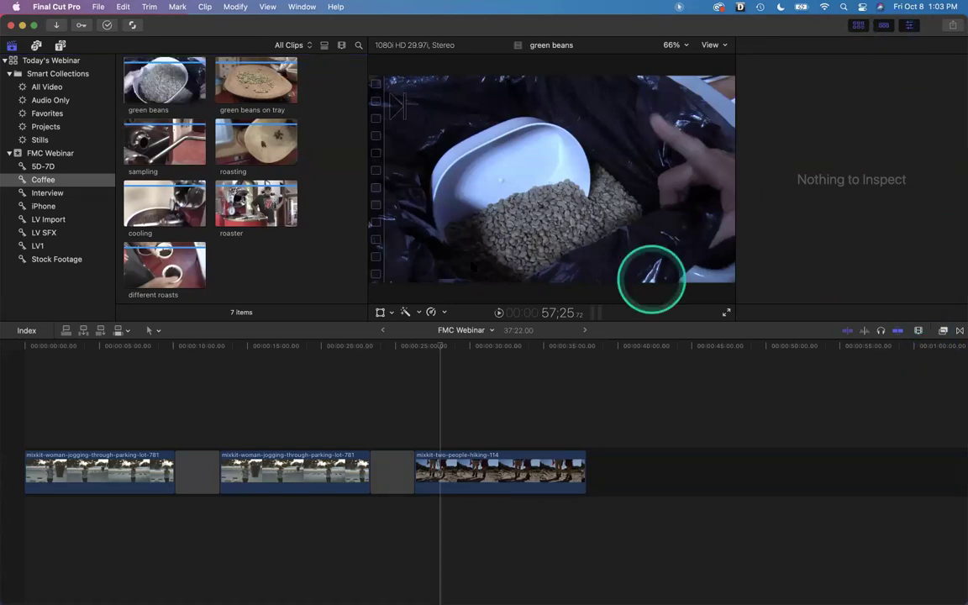
Select the green beans clip and open the custom naming presets for editing from its info inspector
left_click(158, 80)
left_click(158, 77)
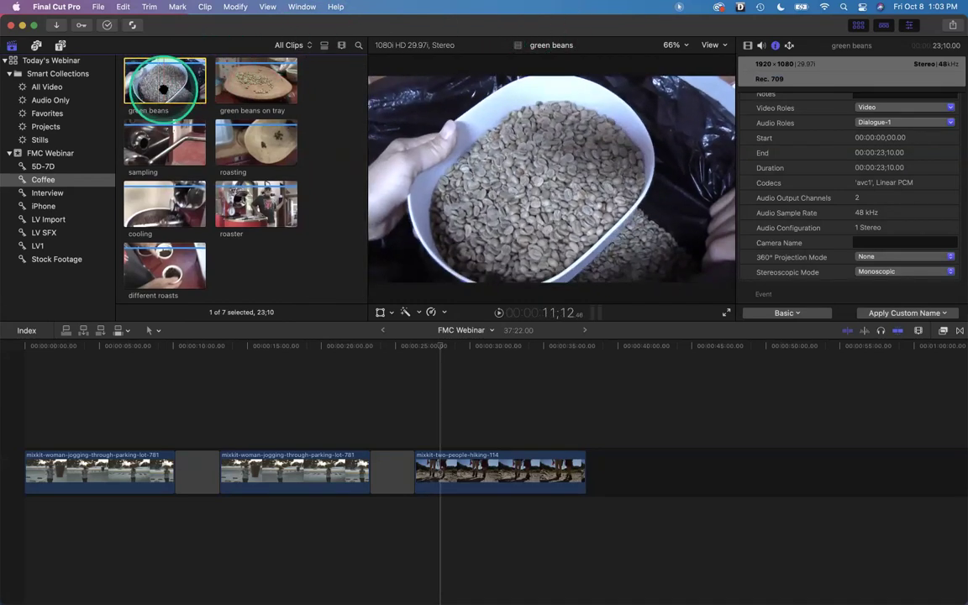
left_click(761, 46)
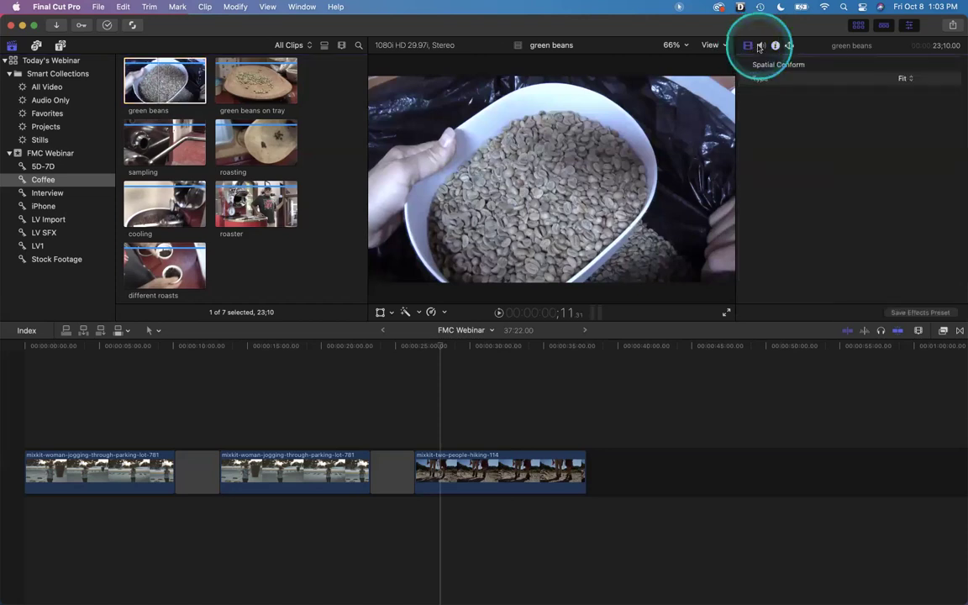
left_click(775, 46)
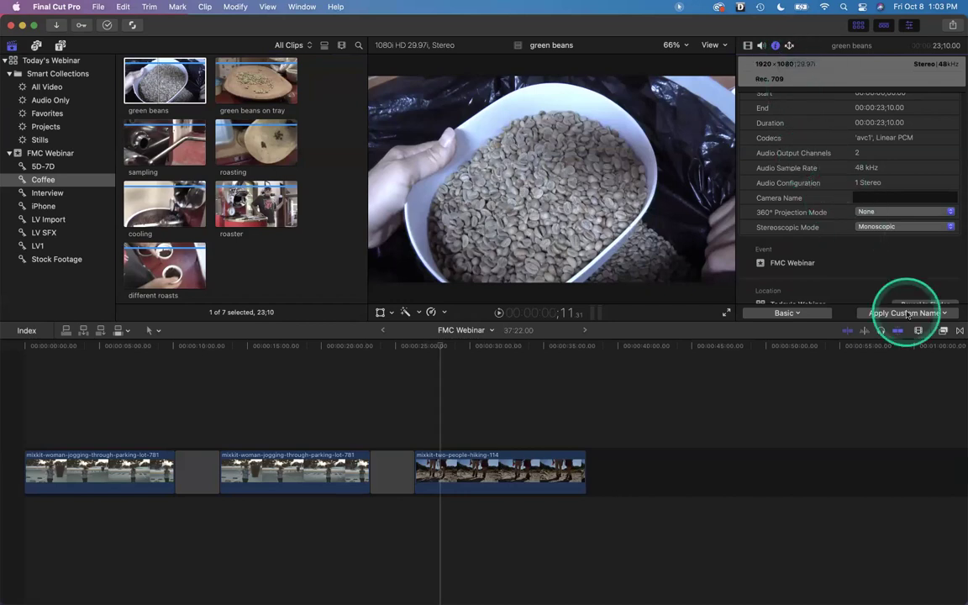
left_click(908, 314)
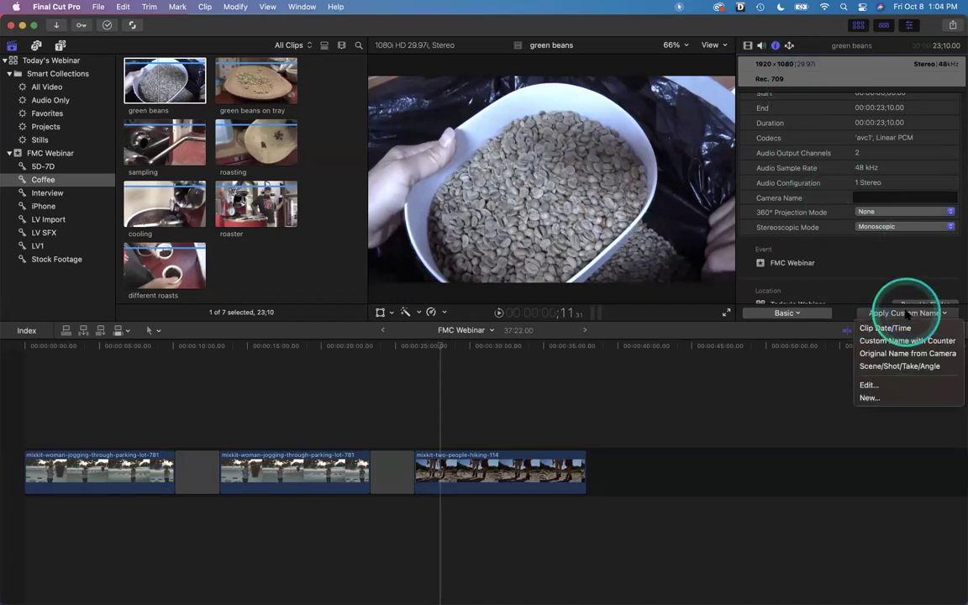
left_click(874, 385)
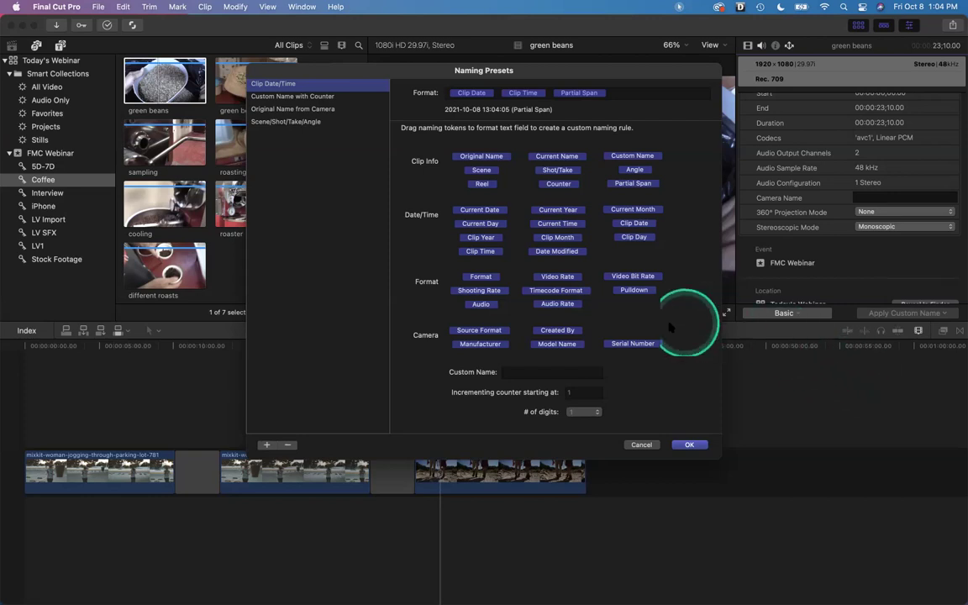
Add a naming preset called CUSTOM INFO and move it to the top of the preset list
left_click(266, 445)
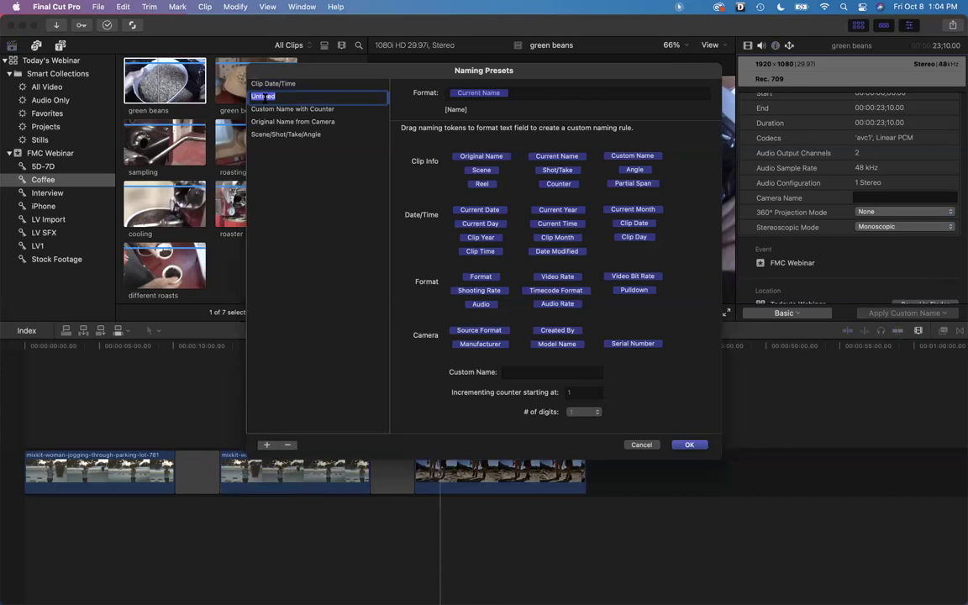
type("CUSTOM INFO")
key("Return")
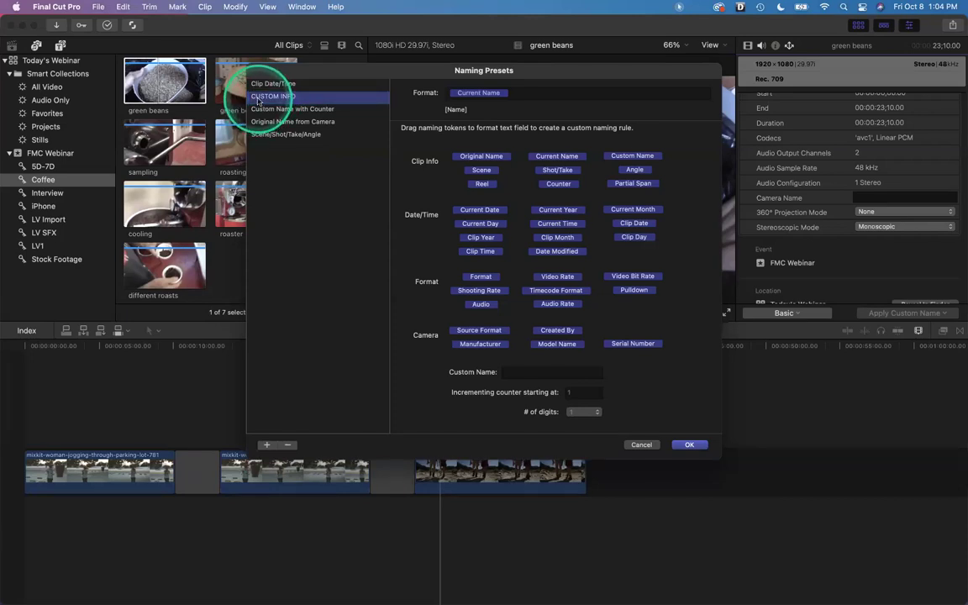
mouse_move(258, 101)
left_mouse_down()
mouse_move(271, 73)
mouse_move(259, 83)
left_mouse_up()
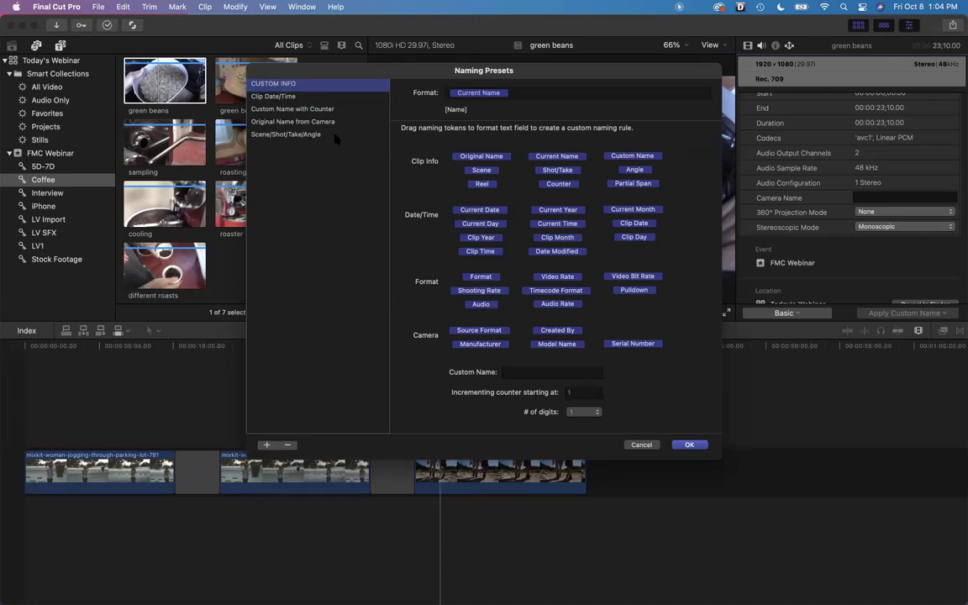
Replace the Current Name token in the CUSTOM INFO format with the text "Coffee" followed by a Counter token
left_click(468, 99)
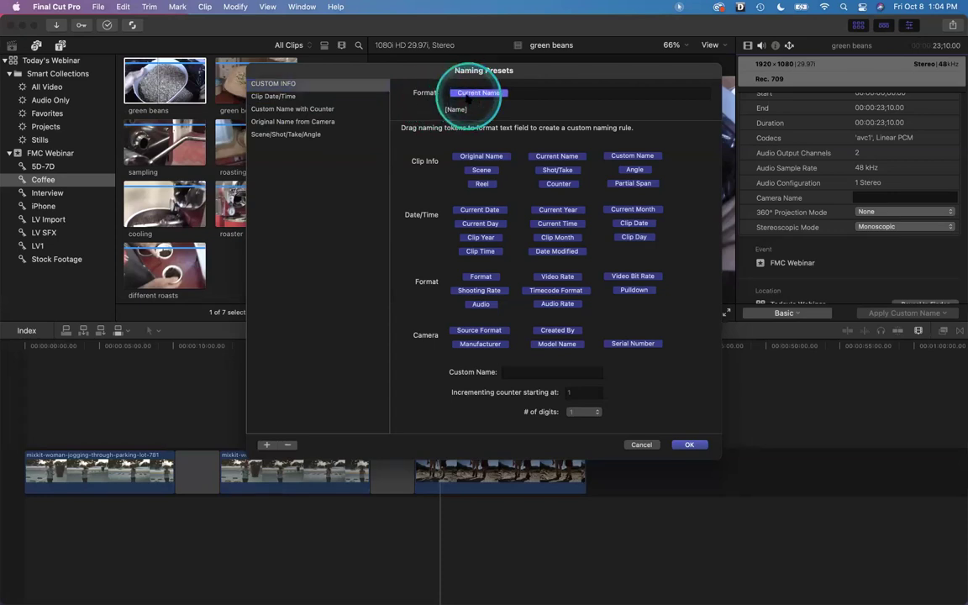
key("BackSpace")
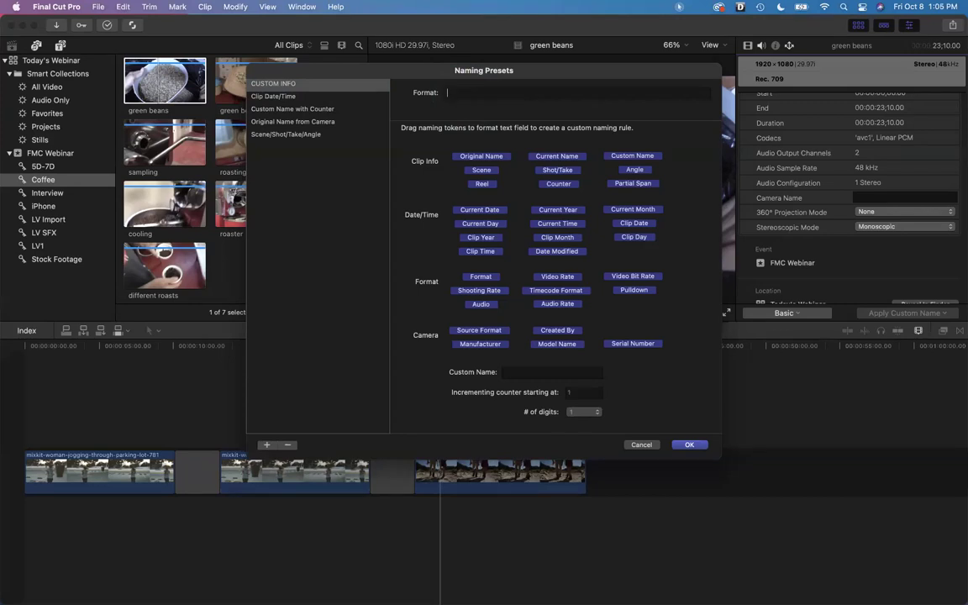
type("Coffee")
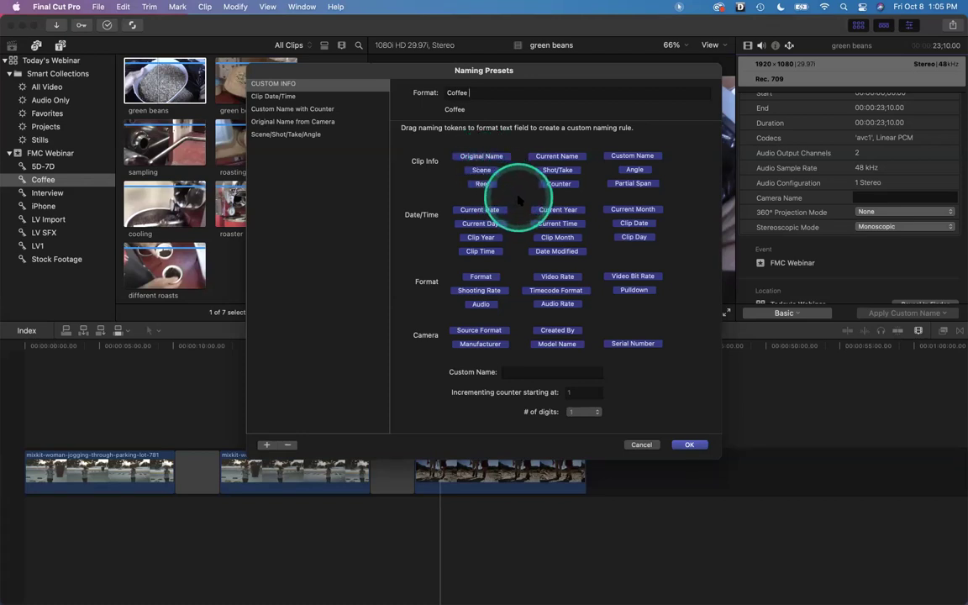
left_click_drag(553, 184, 504, 94)
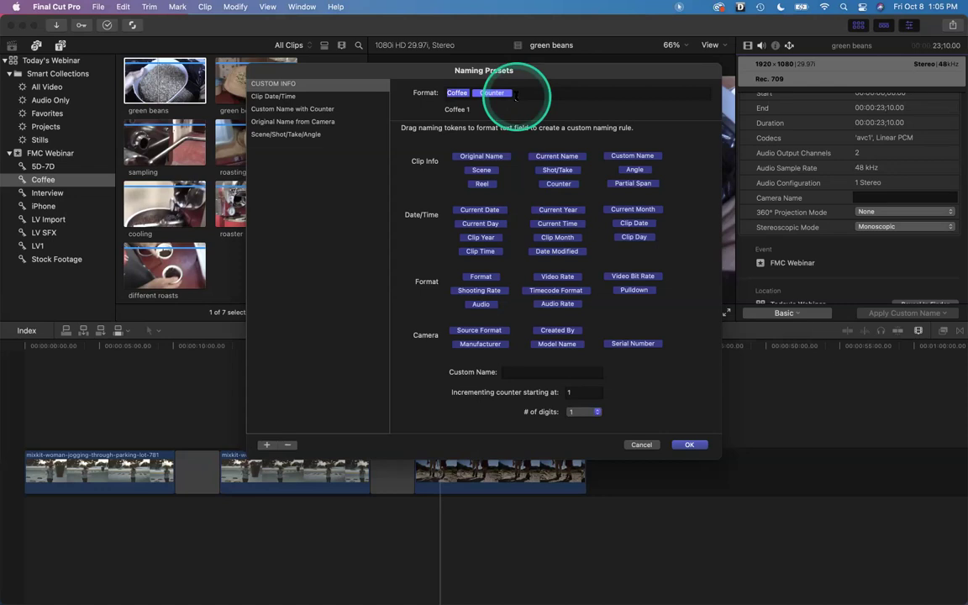
key("BackSpace")
key("super+z")
left_click(534, 91)
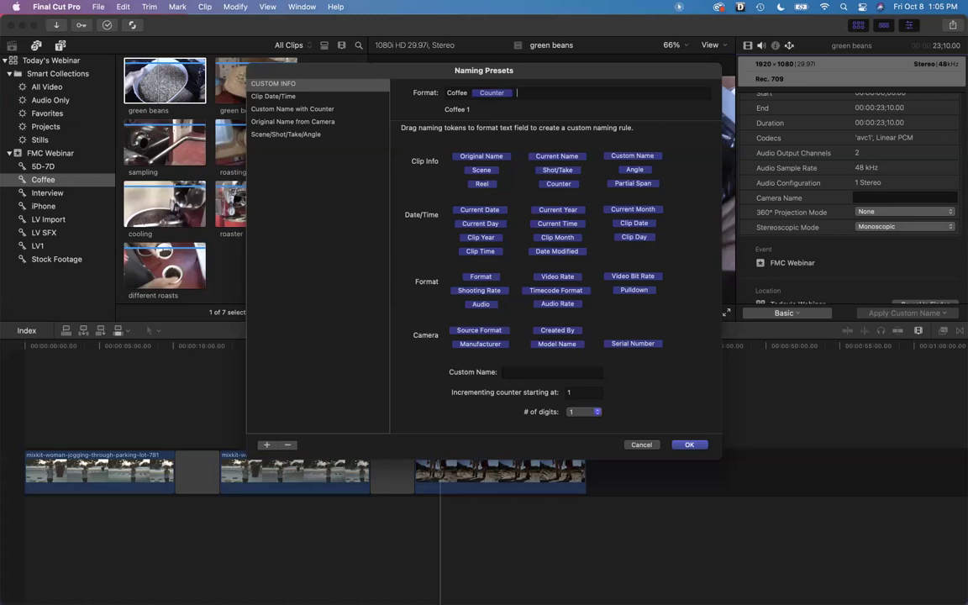
left_click_drag(491, 93, 482, 224)
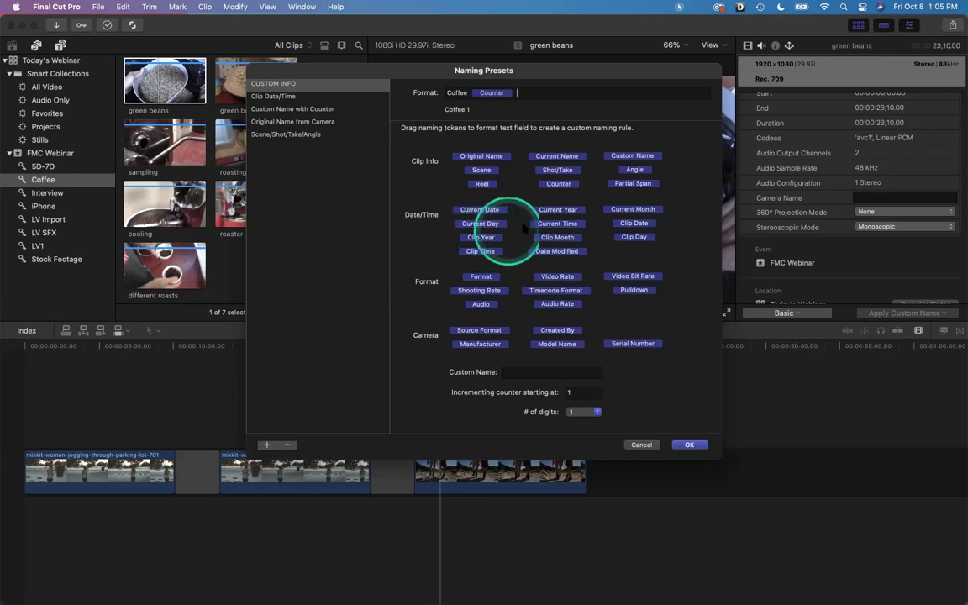
Append the Clip Date, Clip Time, Source Format and Manufacturer tokens to the CUSTOM INFO format, in that order
left_click_drag(636, 223, 544, 95)
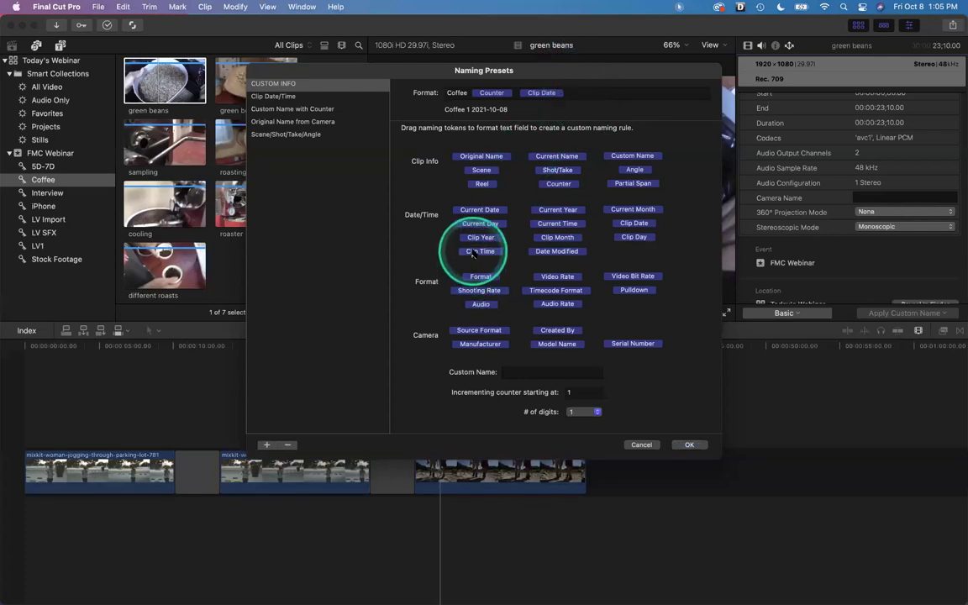
left_click_drag(476, 254, 599, 93)
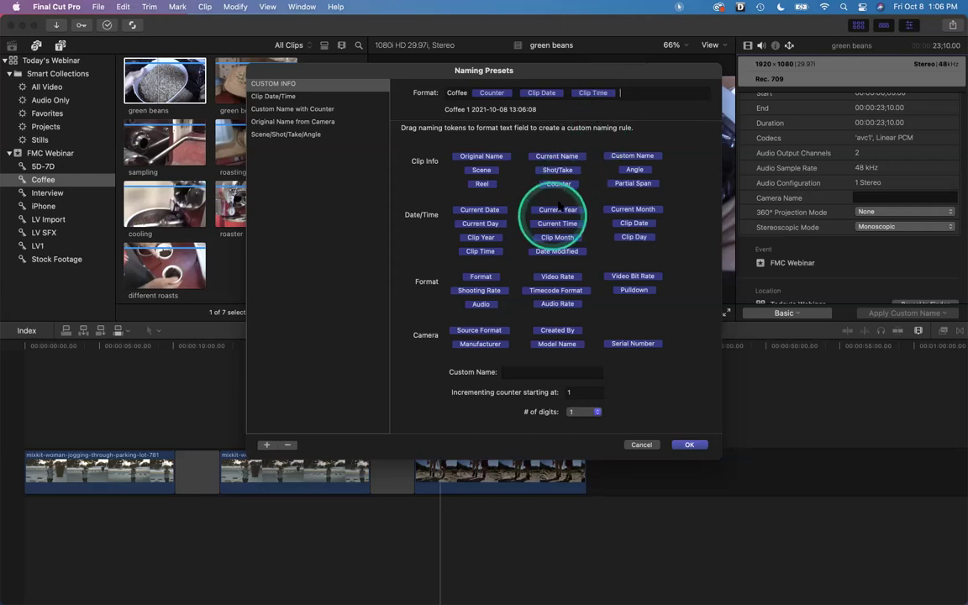
left_click_drag(494, 329, 652, 94)
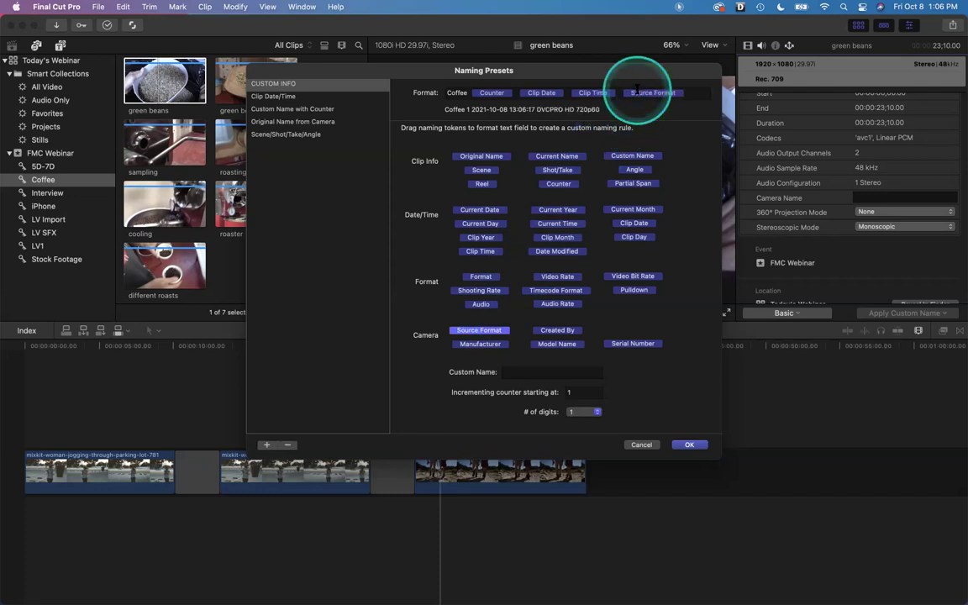
left_click(690, 92)
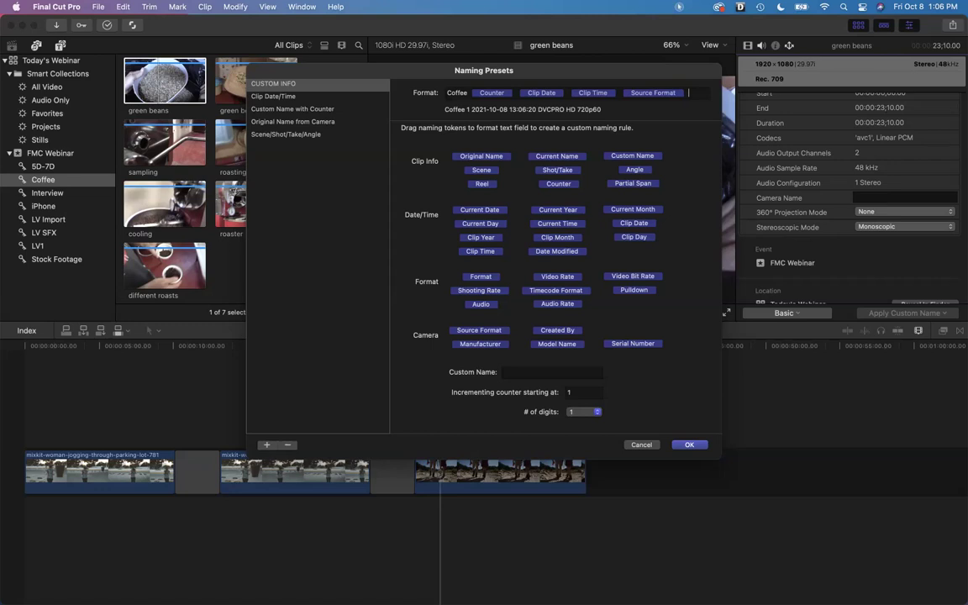
left_click(623, 126)
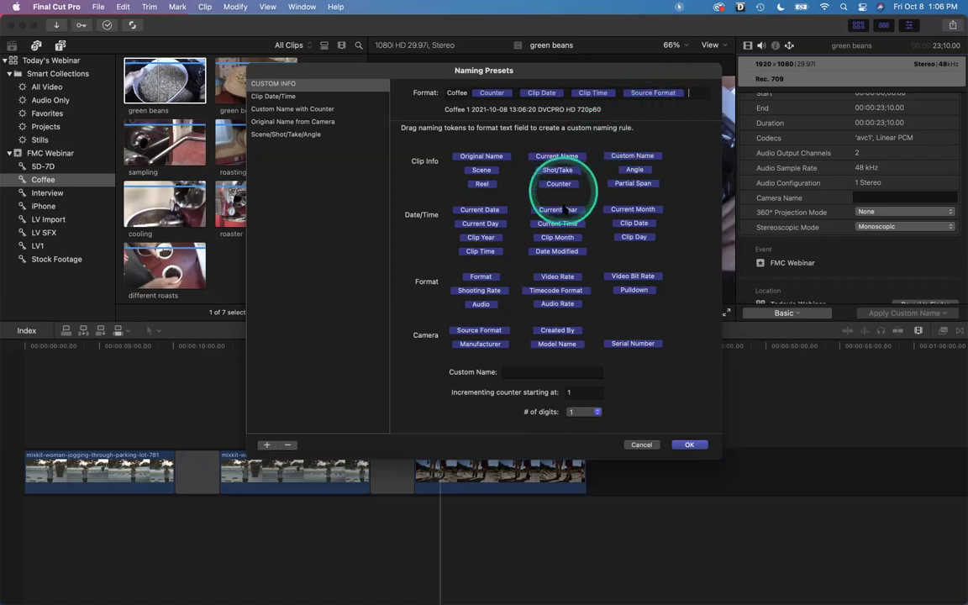
left_click(484, 346)
left_click_drag(491, 349, 693, 94)
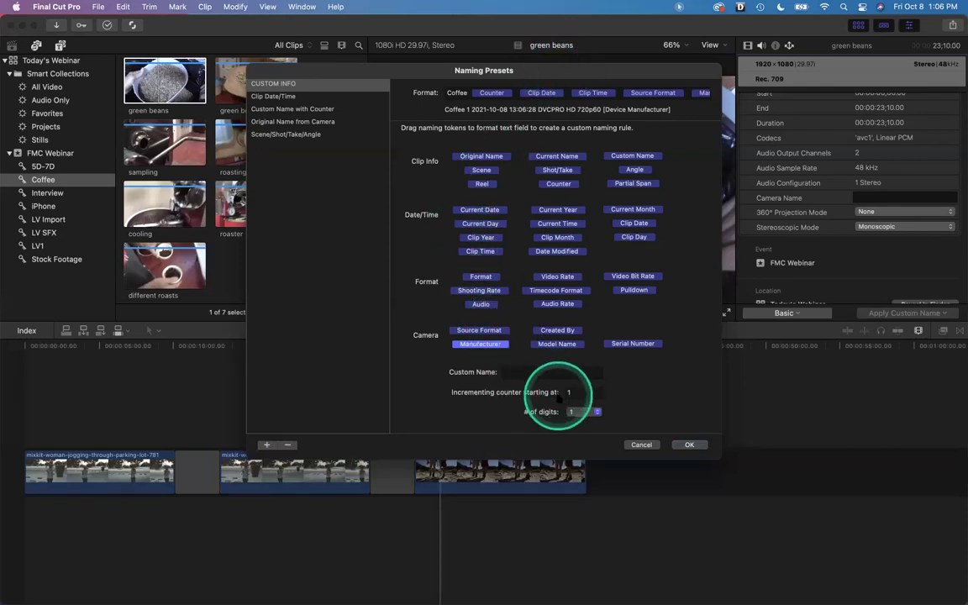
Set the counter's number of digits to 2 and save the naming presets
left_click(593, 413)
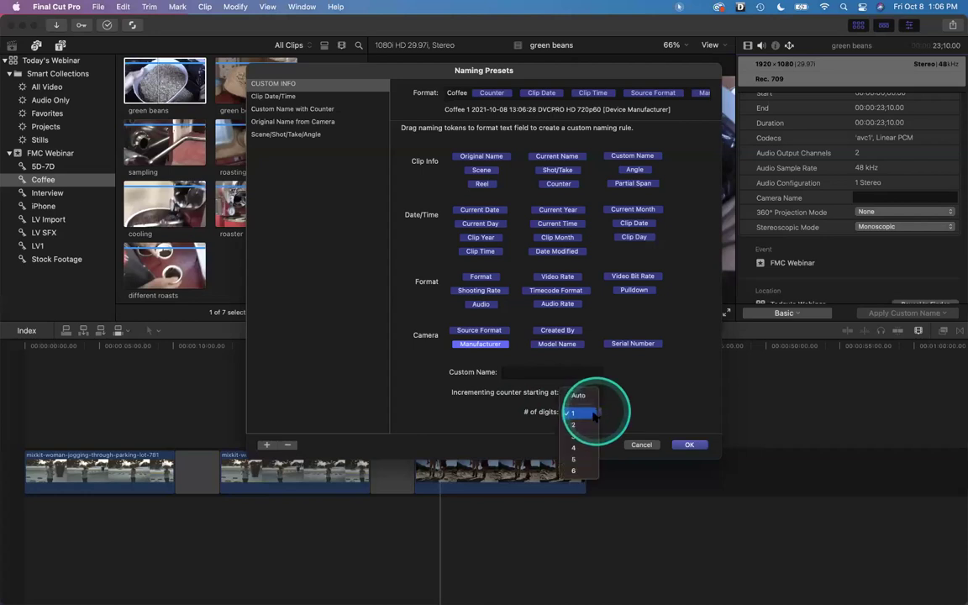
left_click(584, 425)
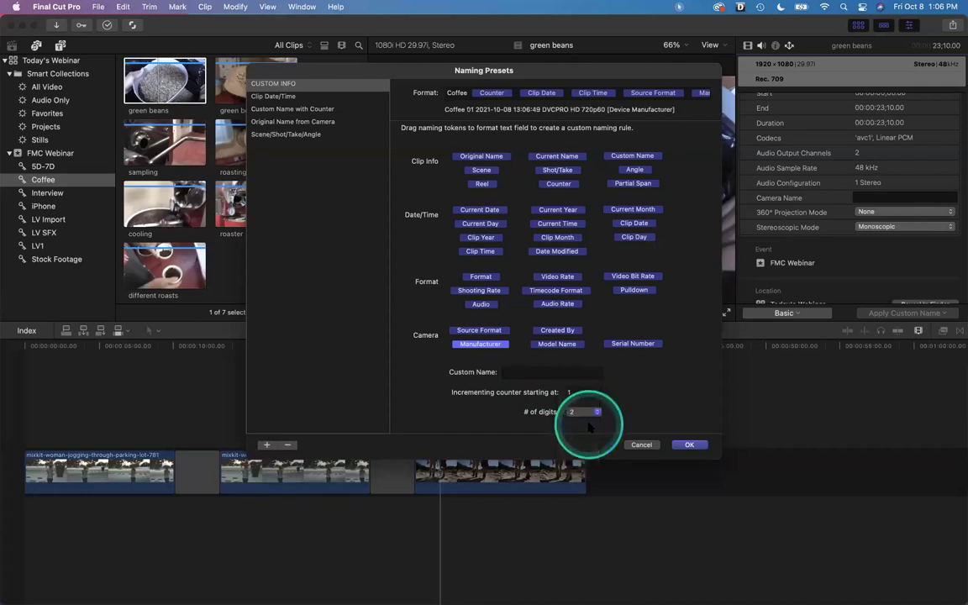
left_click(691, 446)
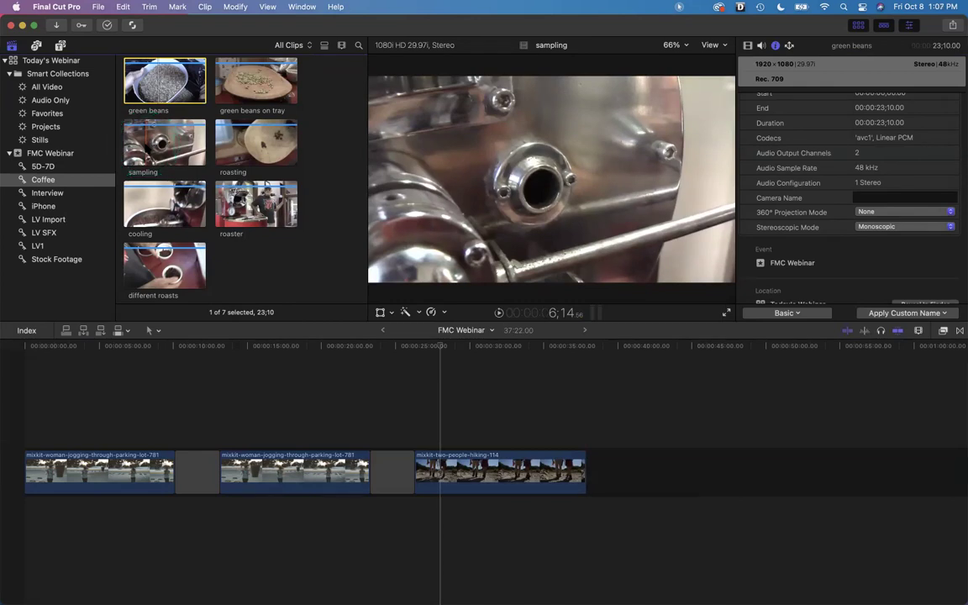
Apply the CUSTOM INFO naming preset to all clips in the Coffee collection and show the browser as a list
left_click(217, 145)
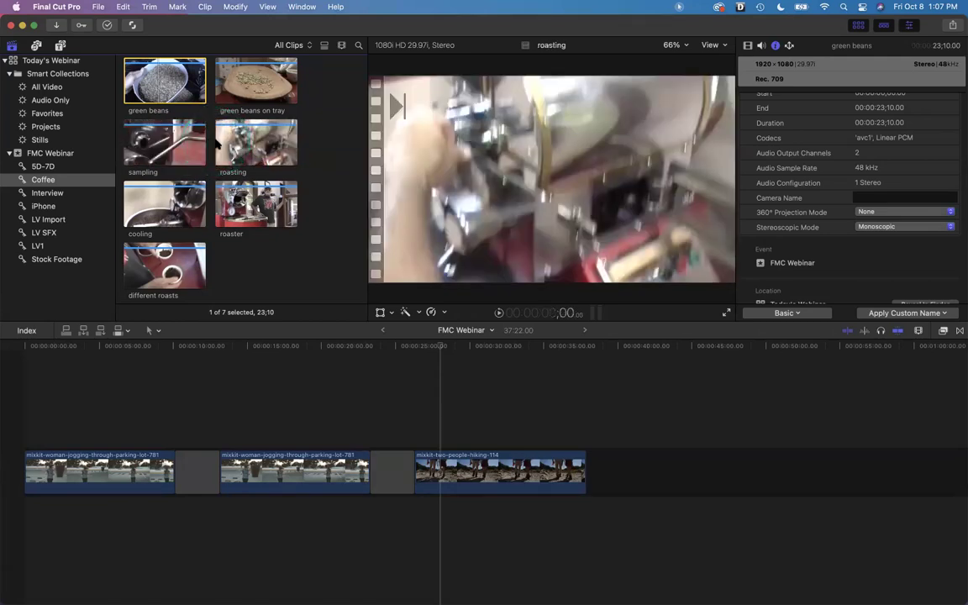
key("super+a")
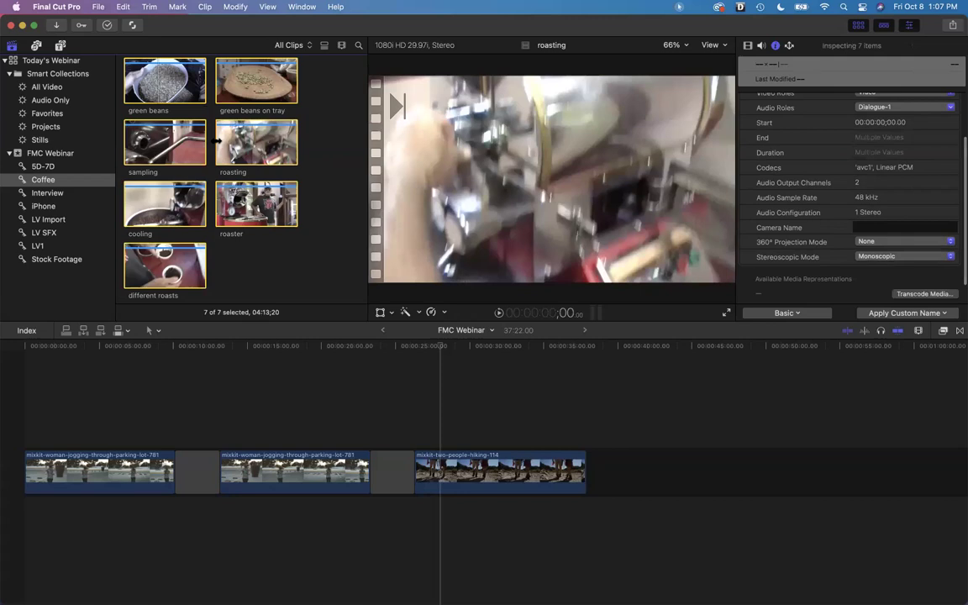
left_click(216, 145)
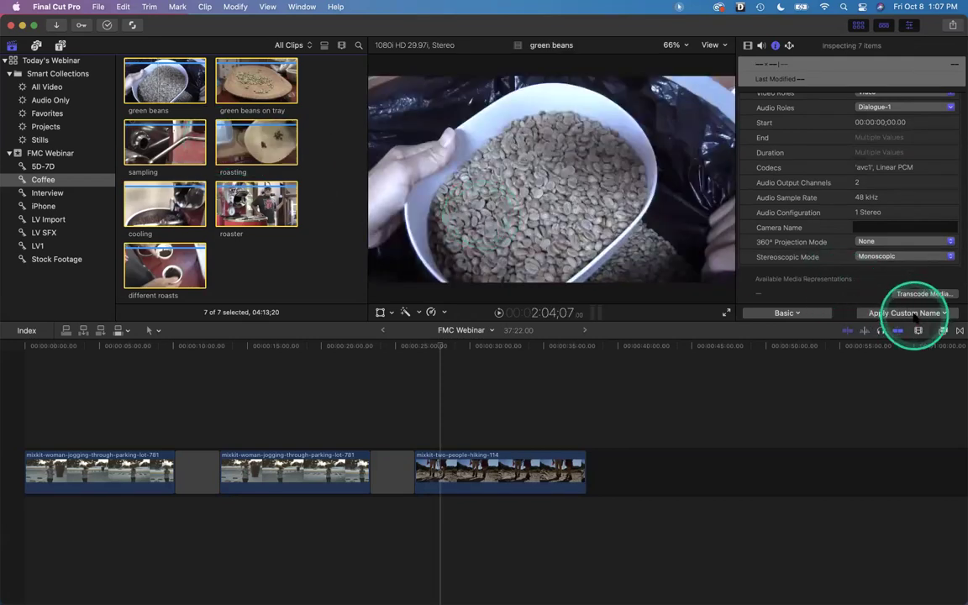
left_click(915, 313)
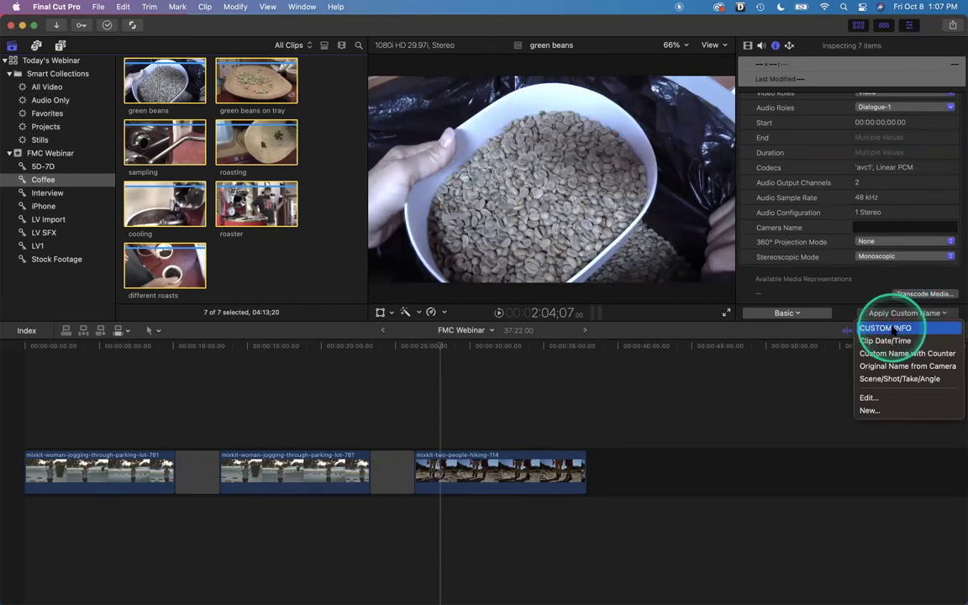
left_click(895, 332)
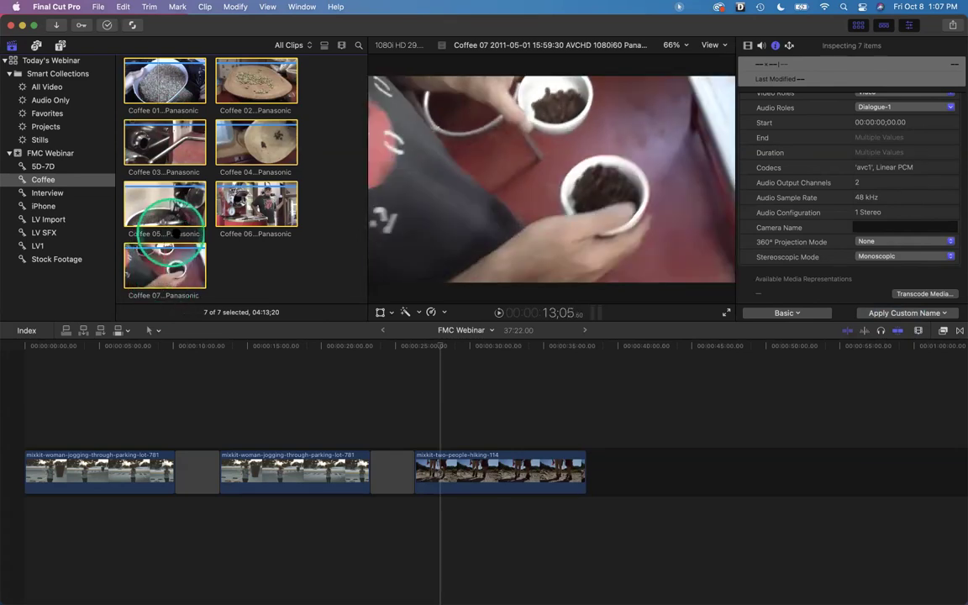
left_click(325, 47)
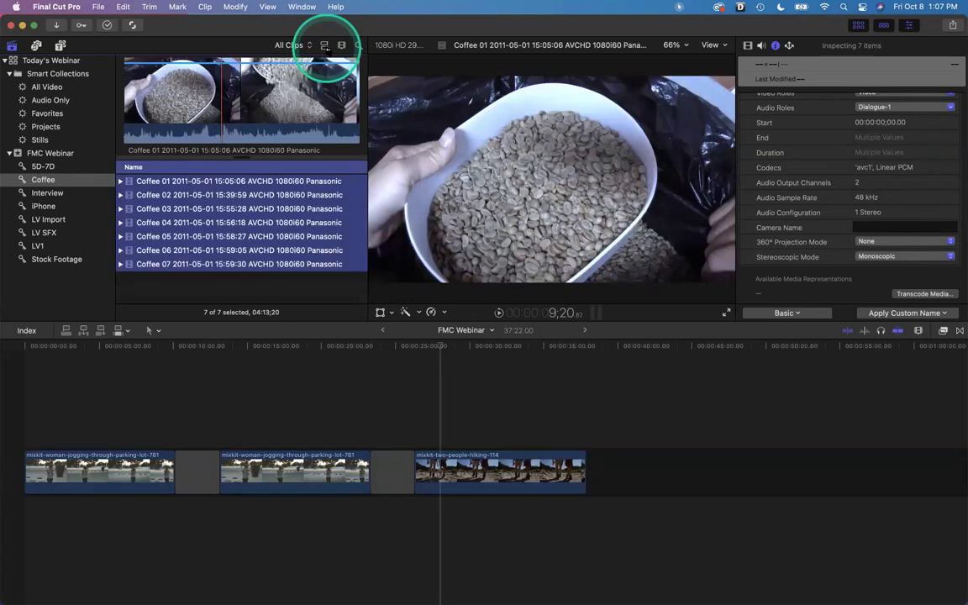
Check the full names of the renamed Coffee clips in the list and switch the browser back to filmstrip view
scroll(242, 210, "right", 3)
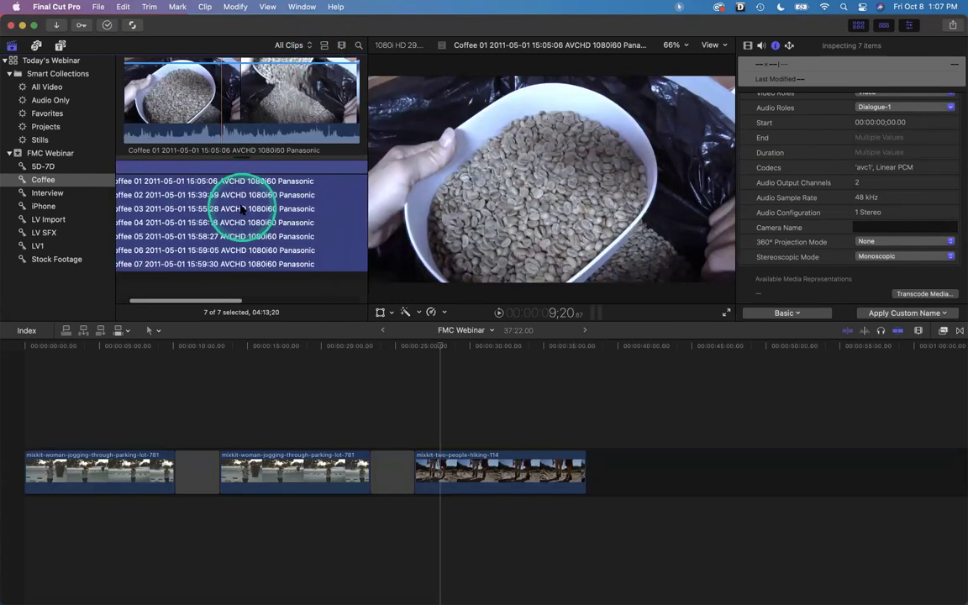
scroll(242, 210, "left", 3)
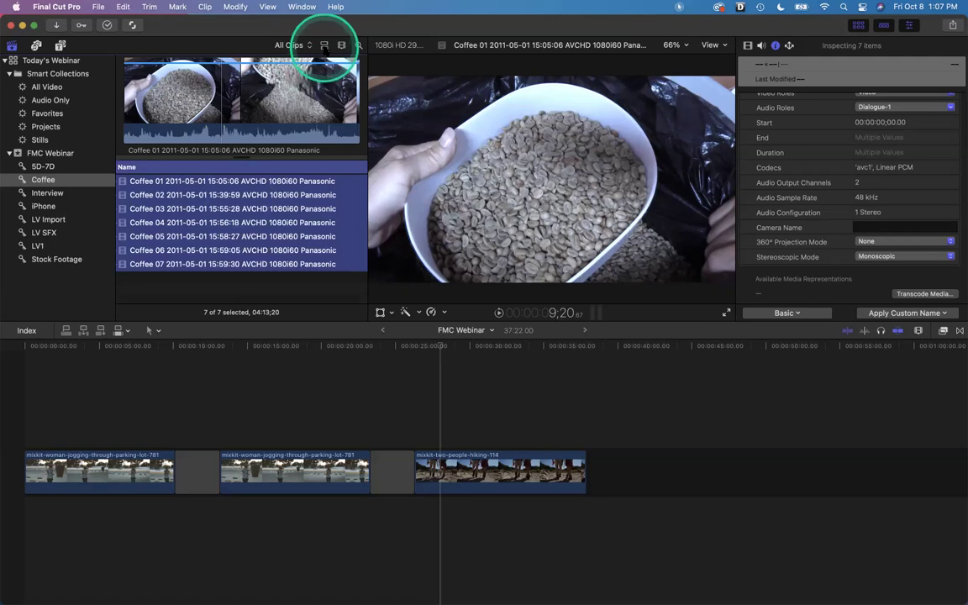
left_click(342, 45)
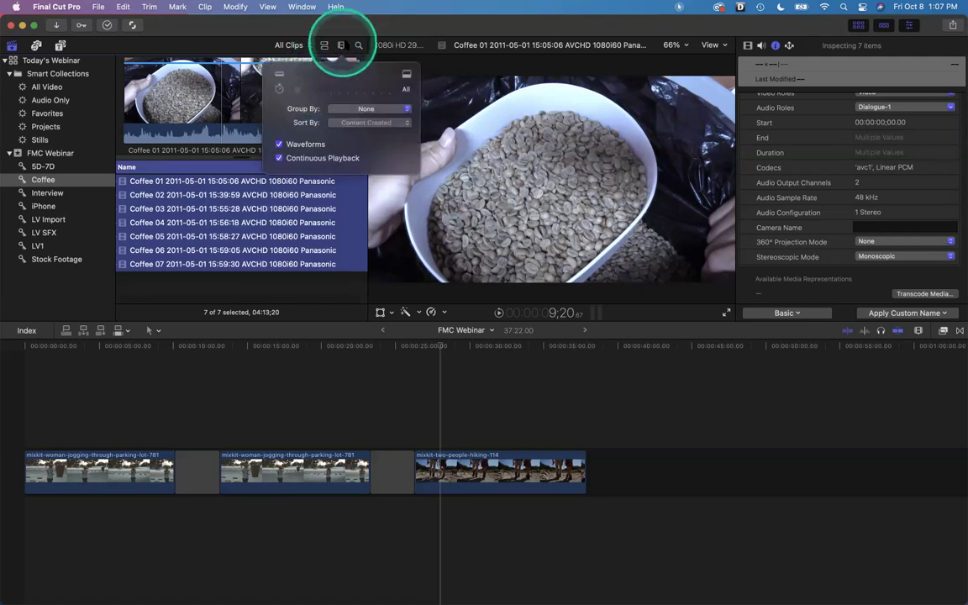
left_click(330, 43)
left_click(325, 46)
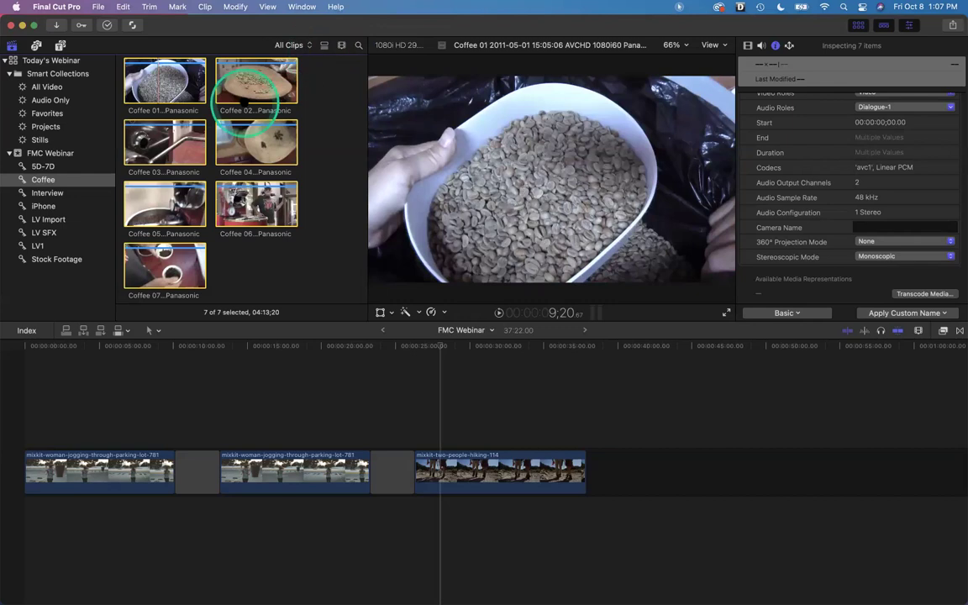
Review the CUSTOM INFO format in the naming presets editor, cancel without changes, and look over the available custom names
left_click(906, 313)
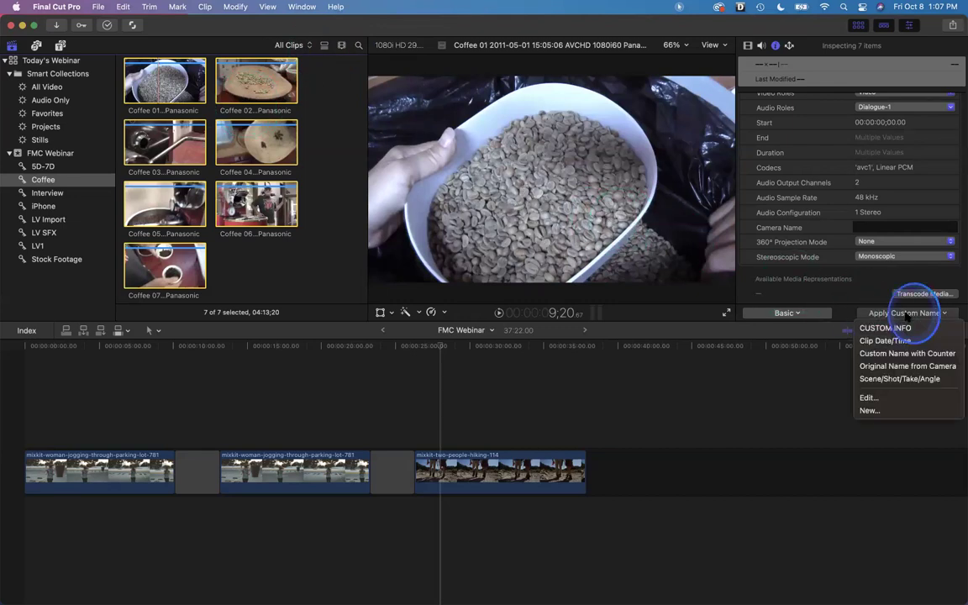
left_click(879, 401)
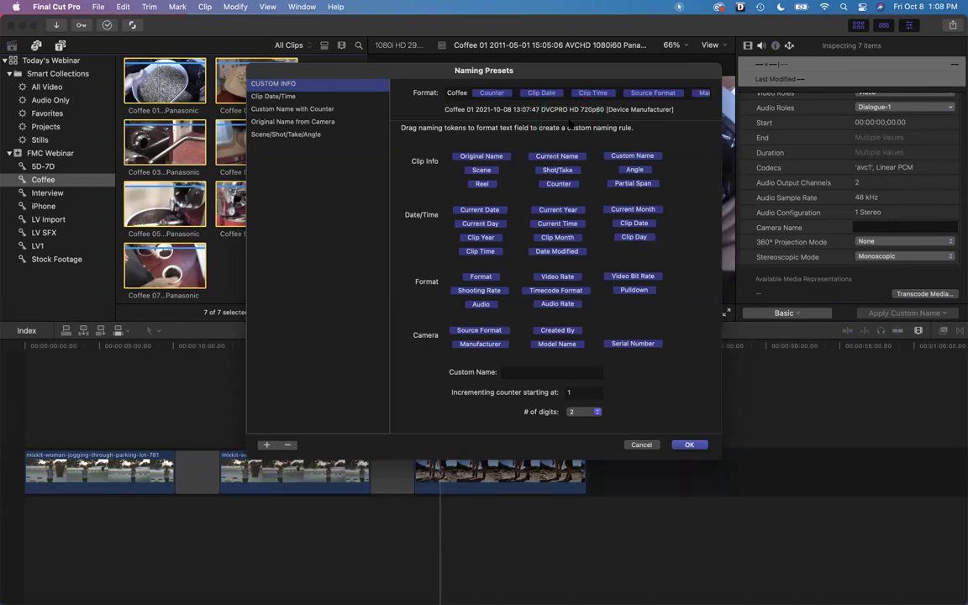
left_click(642, 445)
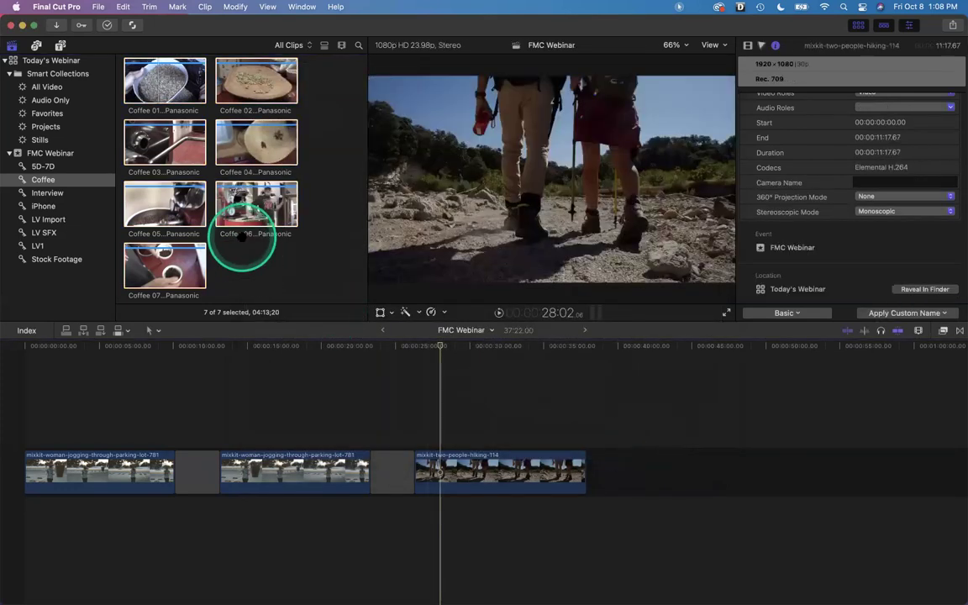
left_click(896, 313)
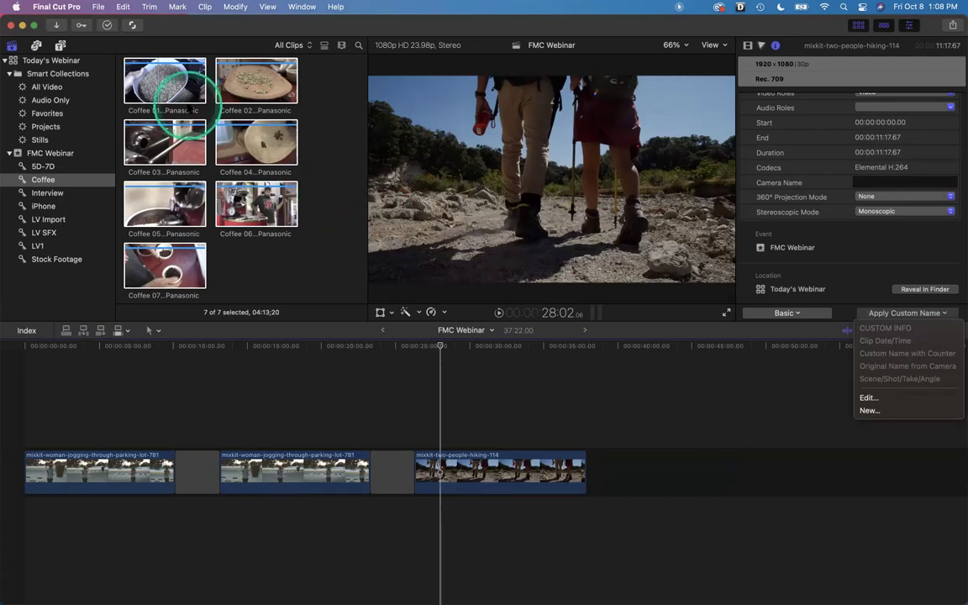
left_click(52, 152)
Examine all clips in the FMC Webinar event, comparing the renamed Coffee clips with those still carrying their camera names
left_click(52, 153)
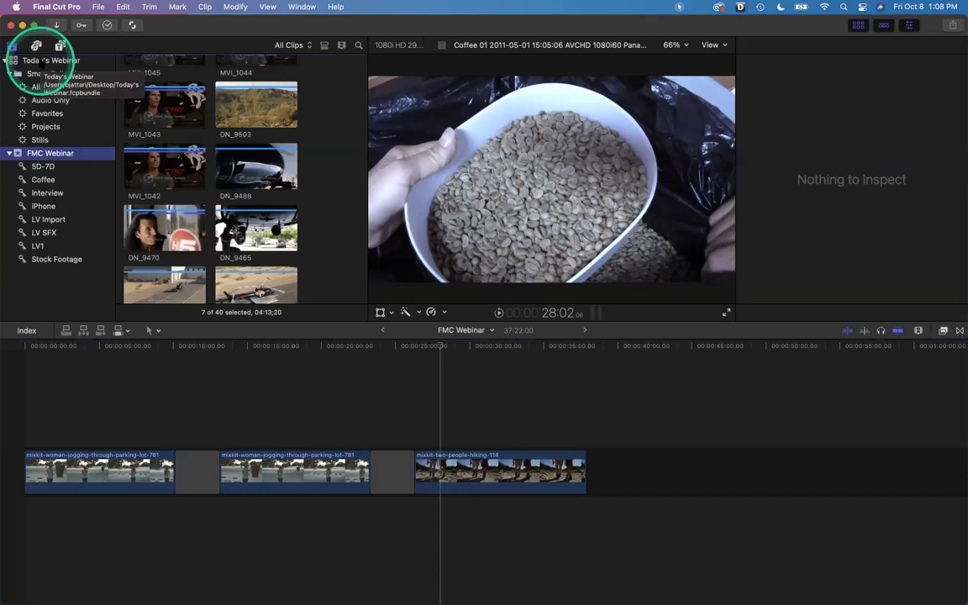
left_click(191, 192)
key("super+4")
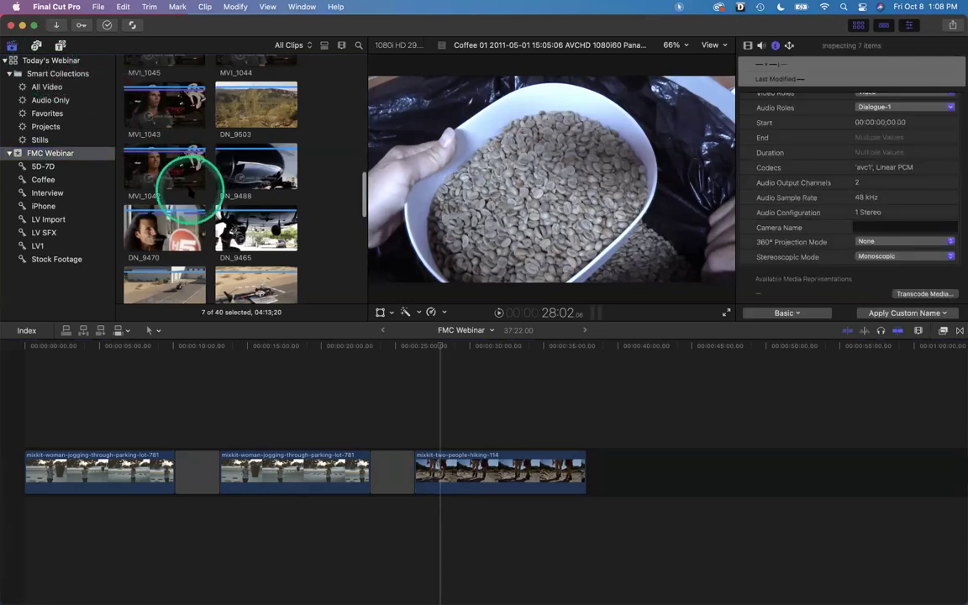
scroll(192, 189, "up", 5)
scroll(191, 187, "up", 8)
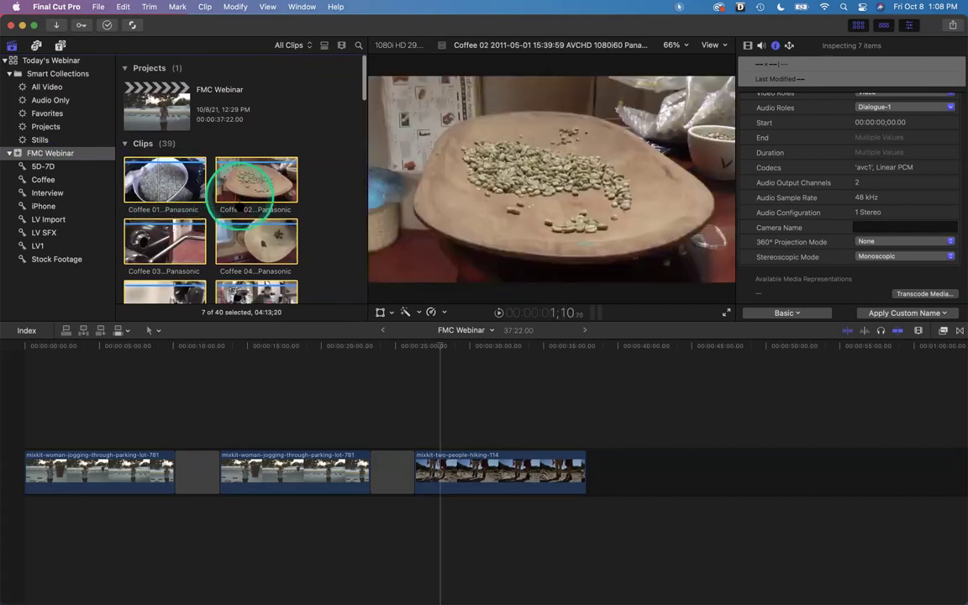
scroll(241, 240, "down", 4)
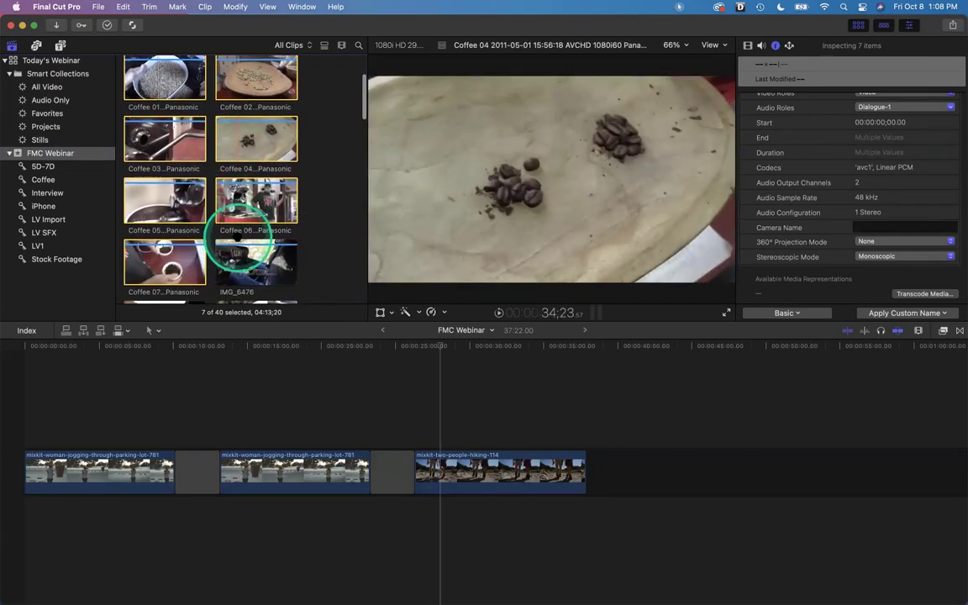
scroll(252, 190, "down", 2)
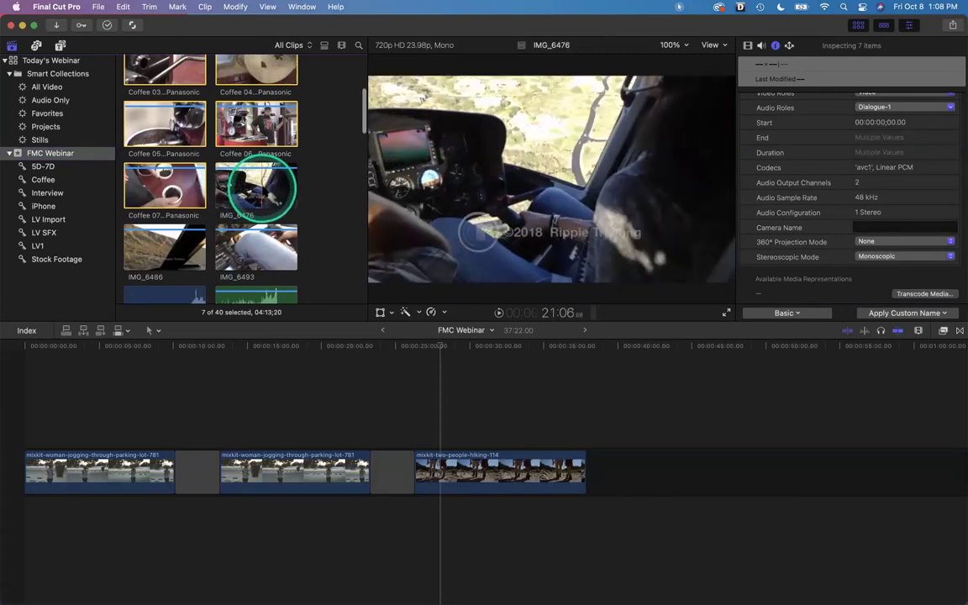
scroll(267, 188, "down", 1)
scroll(267, 188, "down", 2)
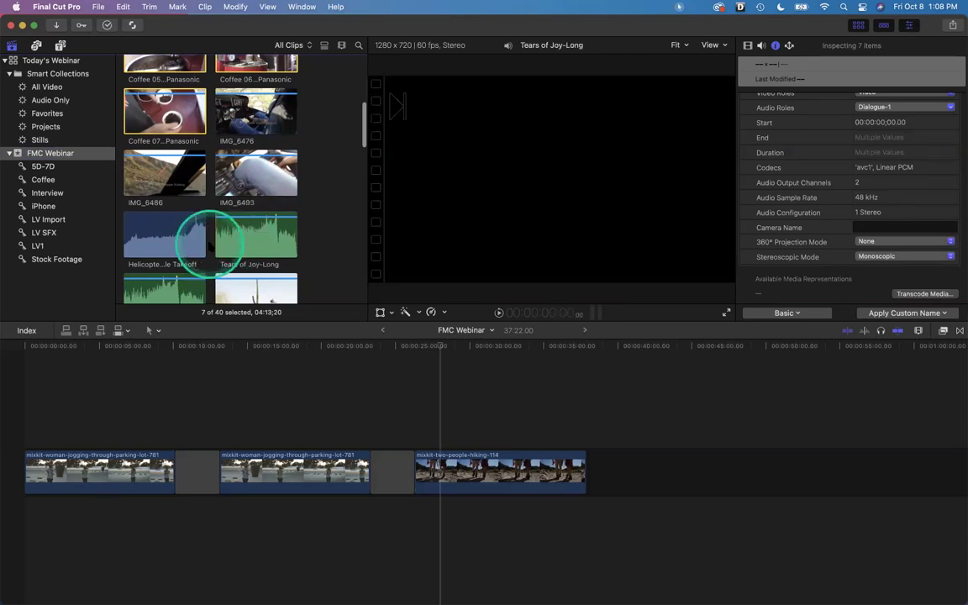
scroll(208, 243, "down", 2)
scroll(206, 242, "down", 2)
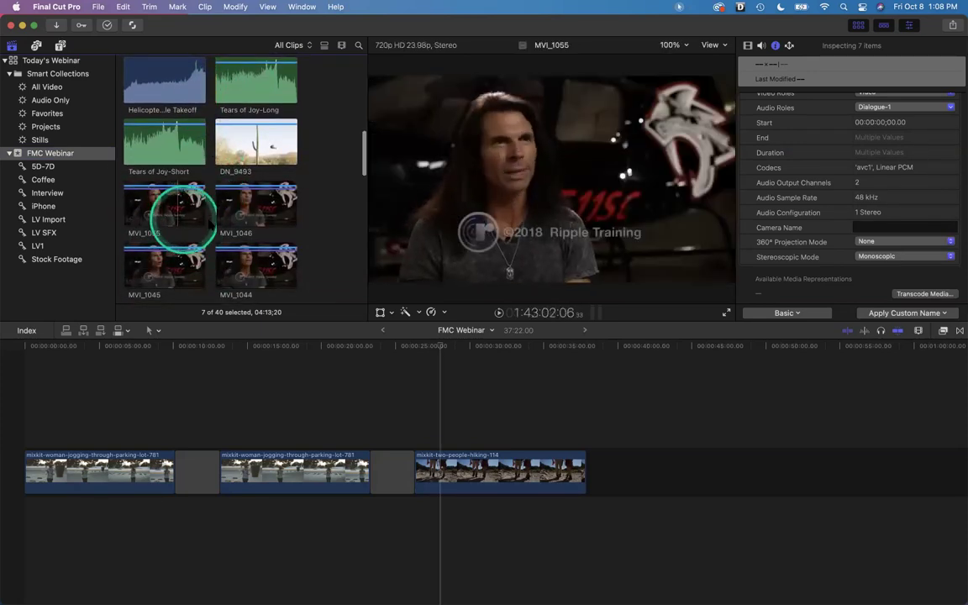
scroll(189, 276, "down", 1)
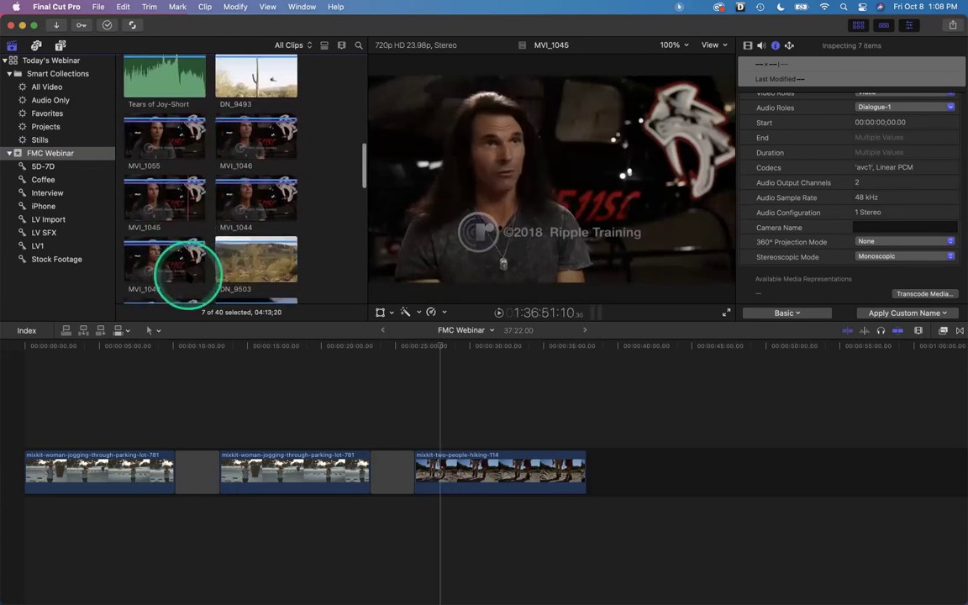
View the contents of the Interview, iPhone and Stock Footage keyword collections
left_click(42, 194)
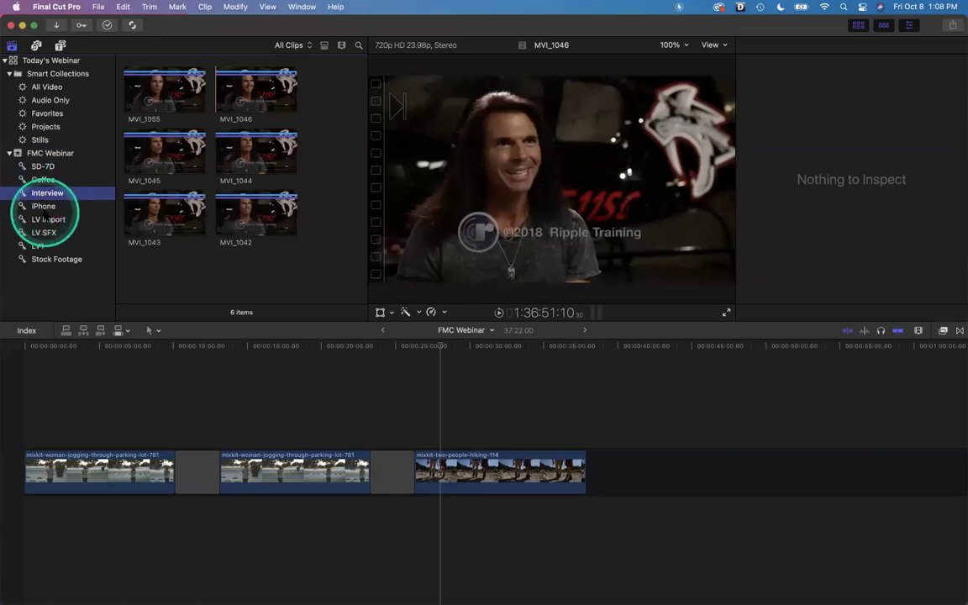
left_click(44, 209)
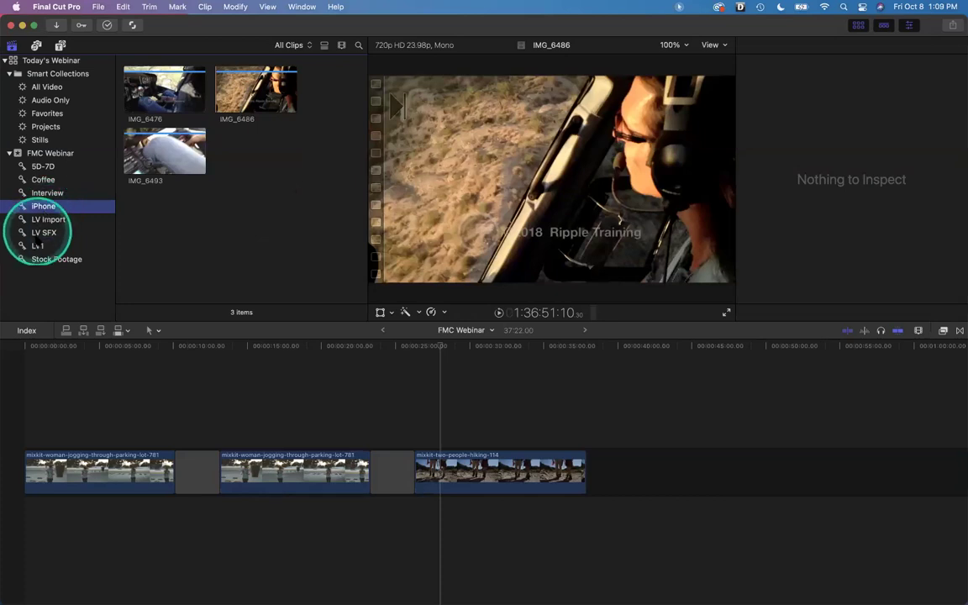
left_click(50, 259)
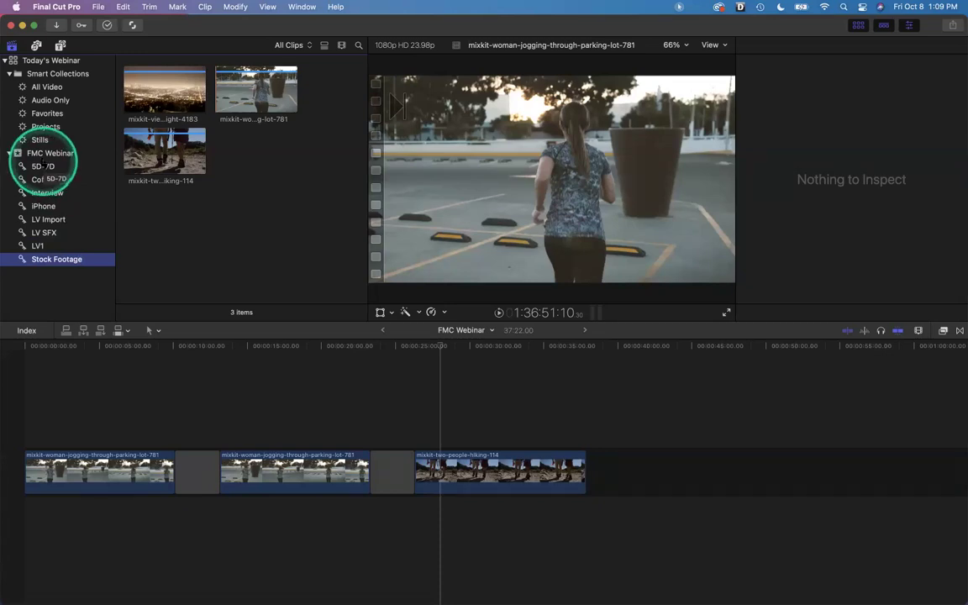
Display all clips of the FMC Webinar event and search the browser for "Tears"
left_click_drag(42, 161, 43, 161)
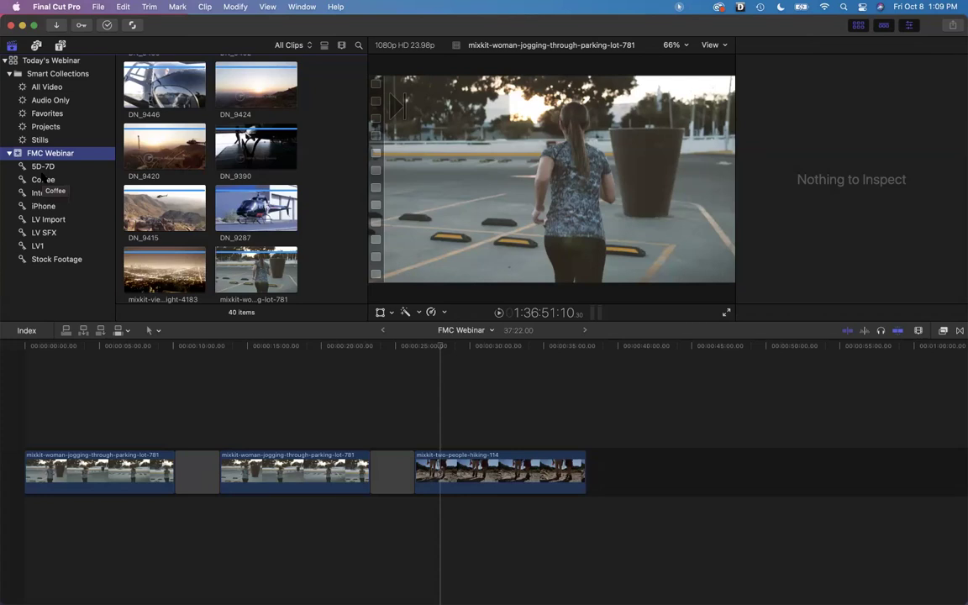
left_click(186, 141)
scroll(189, 143, "down", 2)
scroll(188, 143, "up", 8)
scroll(190, 143, "up", 10)
left_click(147, 176)
left_click(269, 105)
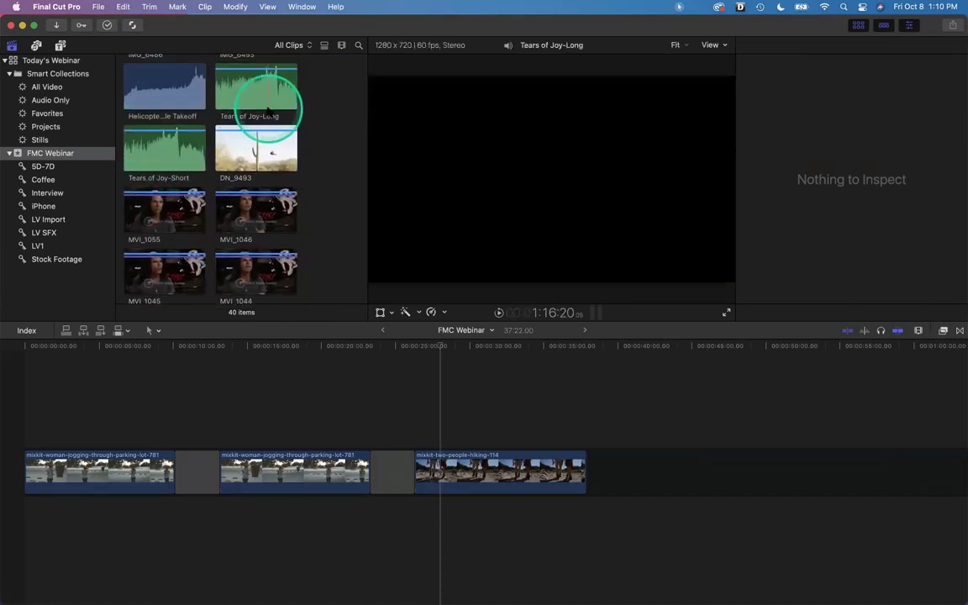
left_click(357, 47)
left_click(357, 47)
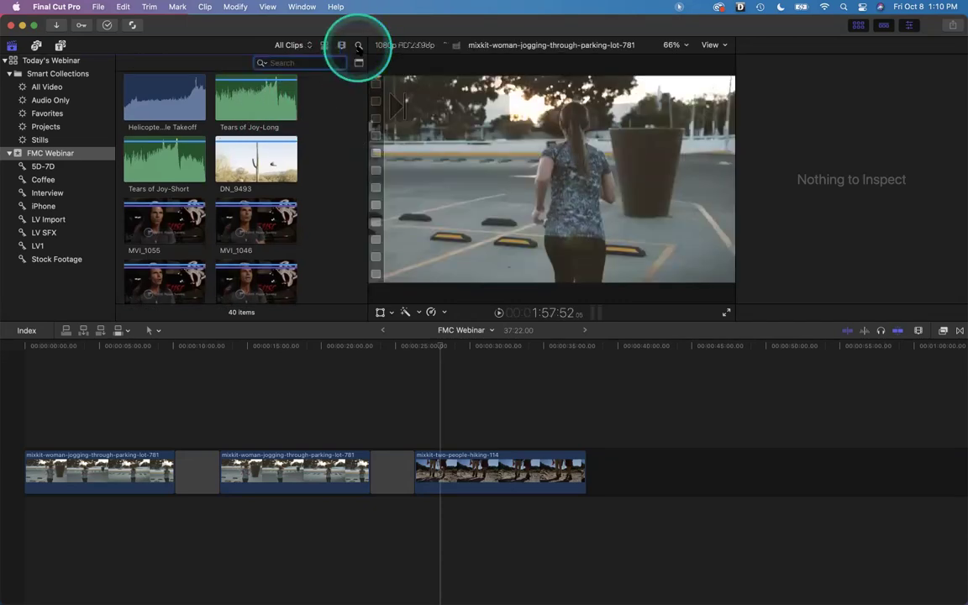
type("Tears")
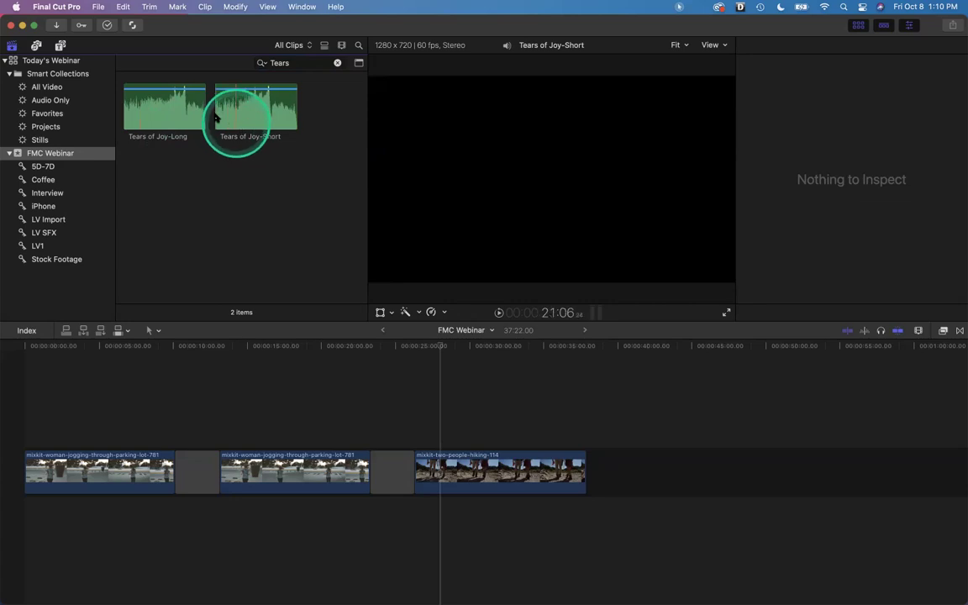
Assign the keyword "Audio" to both Tears of Joy clips and close the keyword editor
key("super+a")
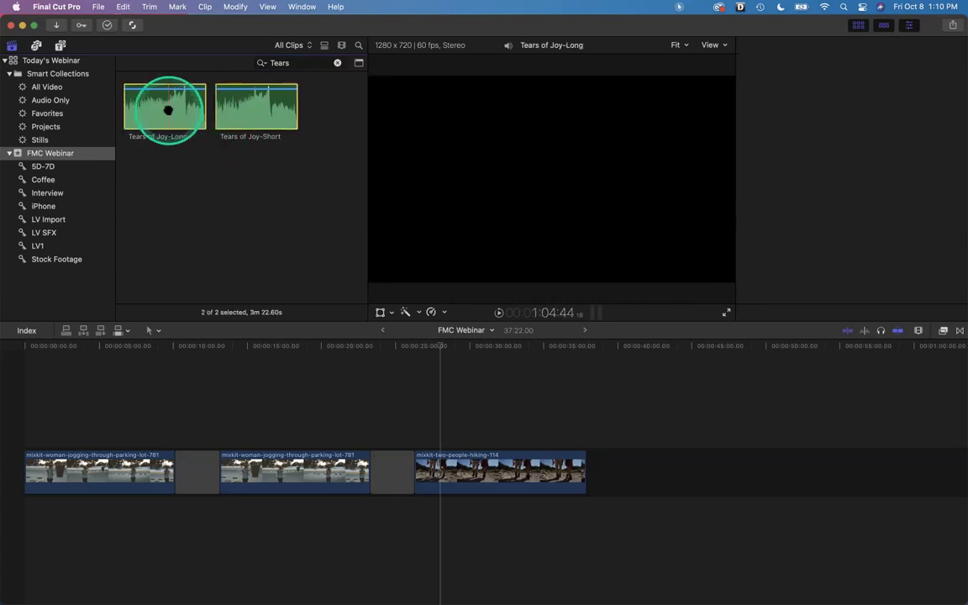
key("super+4")
key("super+k")
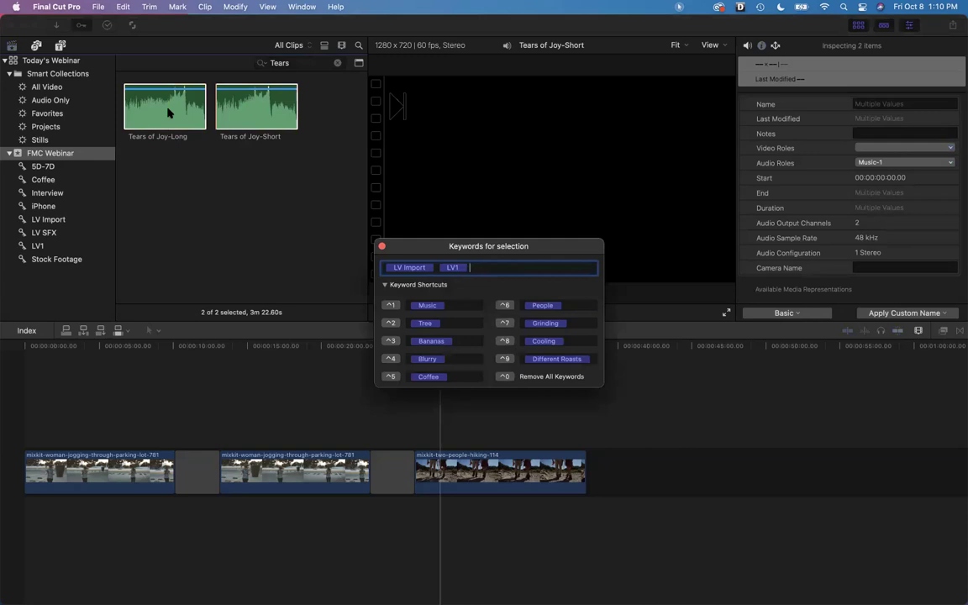
left_click(229, 99)
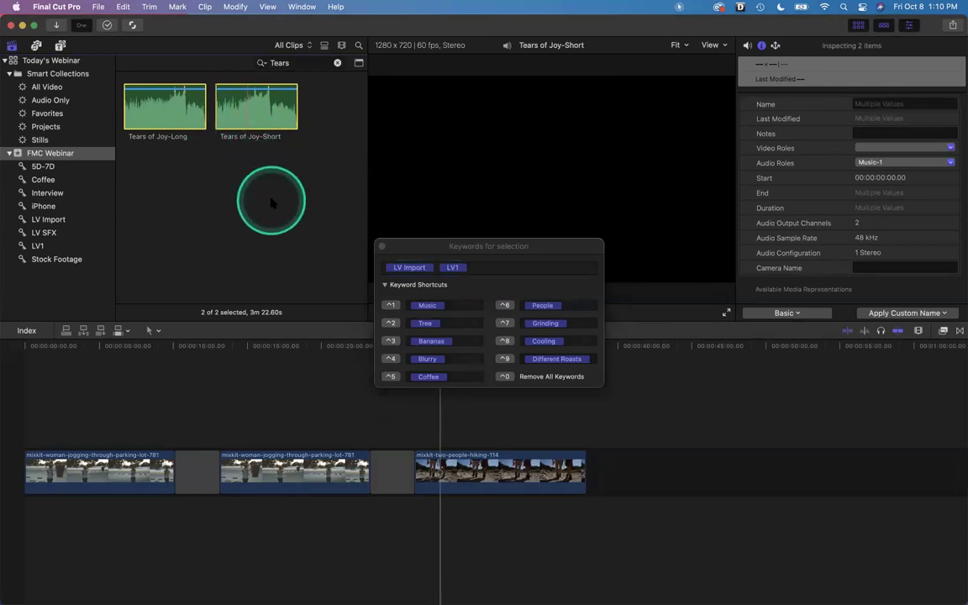
left_click(458, 270)
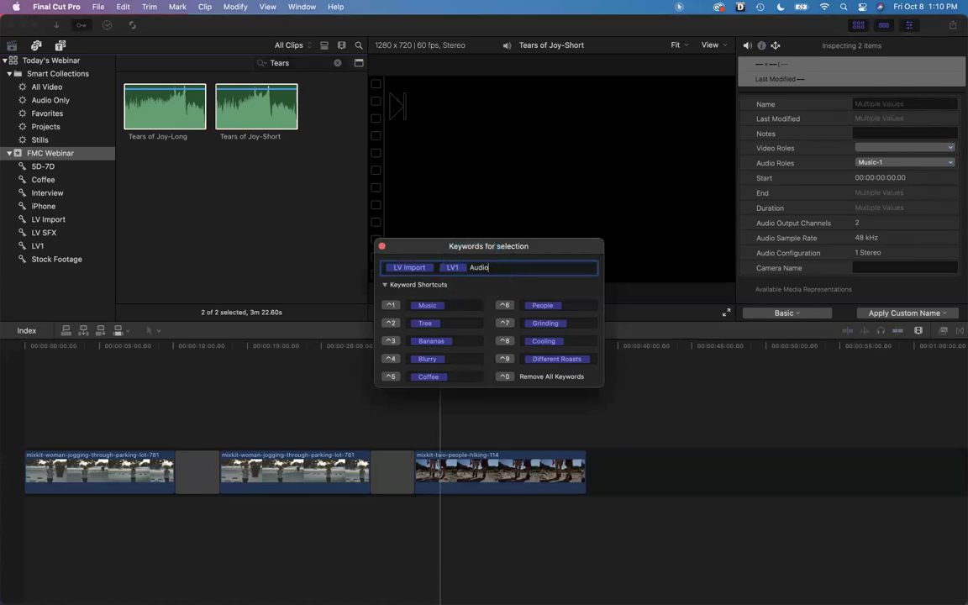
key("Return")
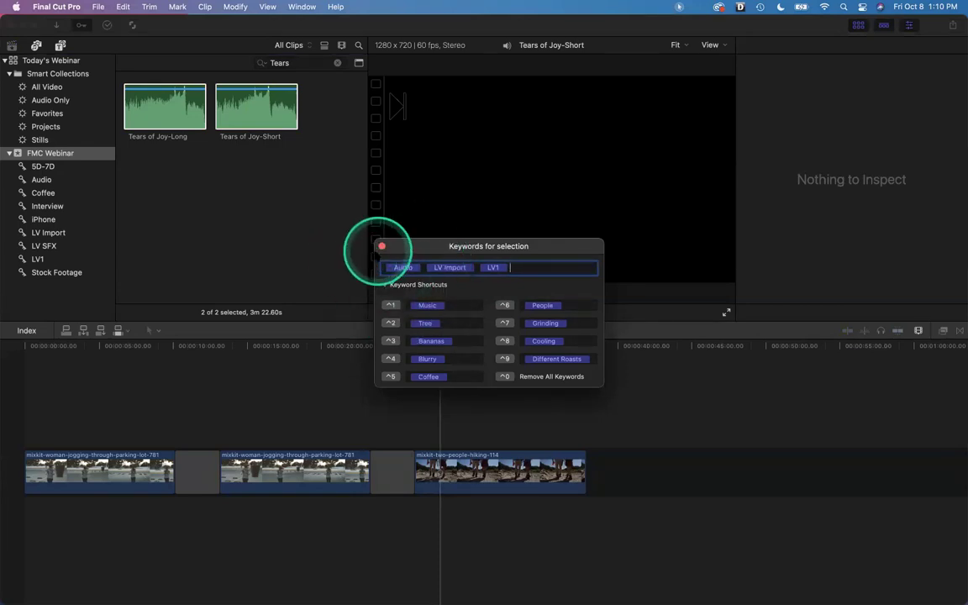
left_click(381, 247)
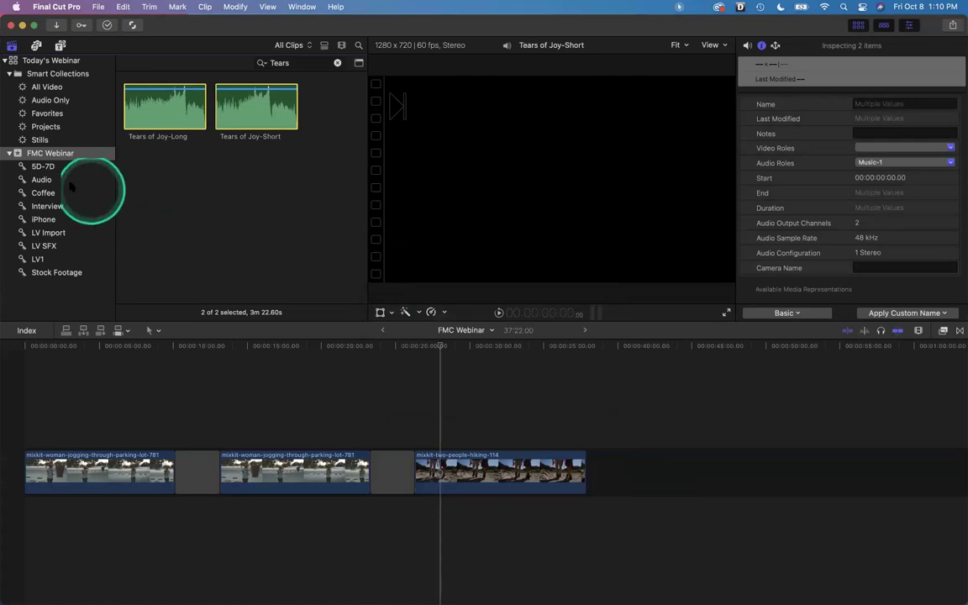
View the Audio keyword collection and move the Helicopter Start Idle Takeoff clip in the Audio Only smart collection to the trash
left_click(41, 180)
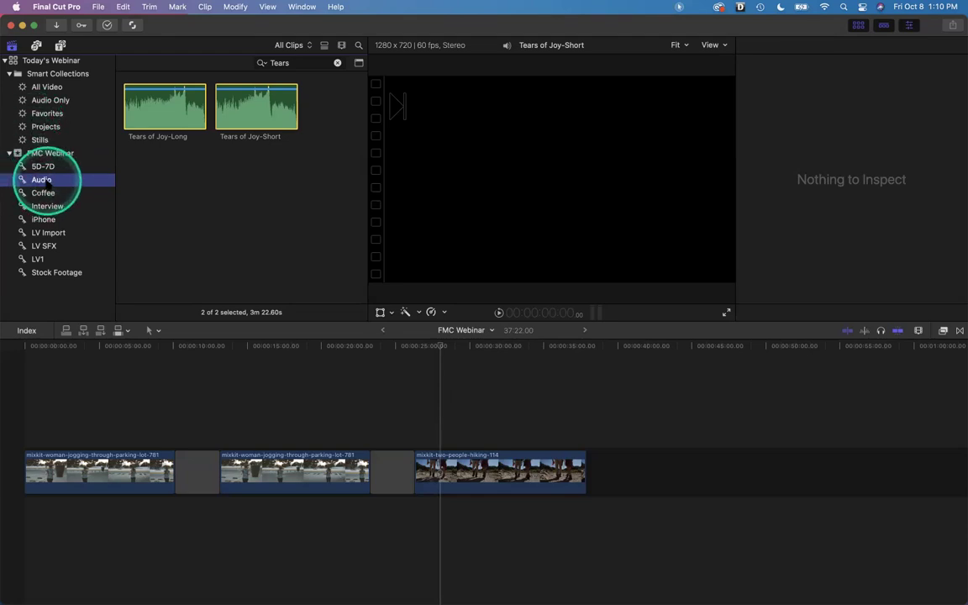
left_click(40, 104)
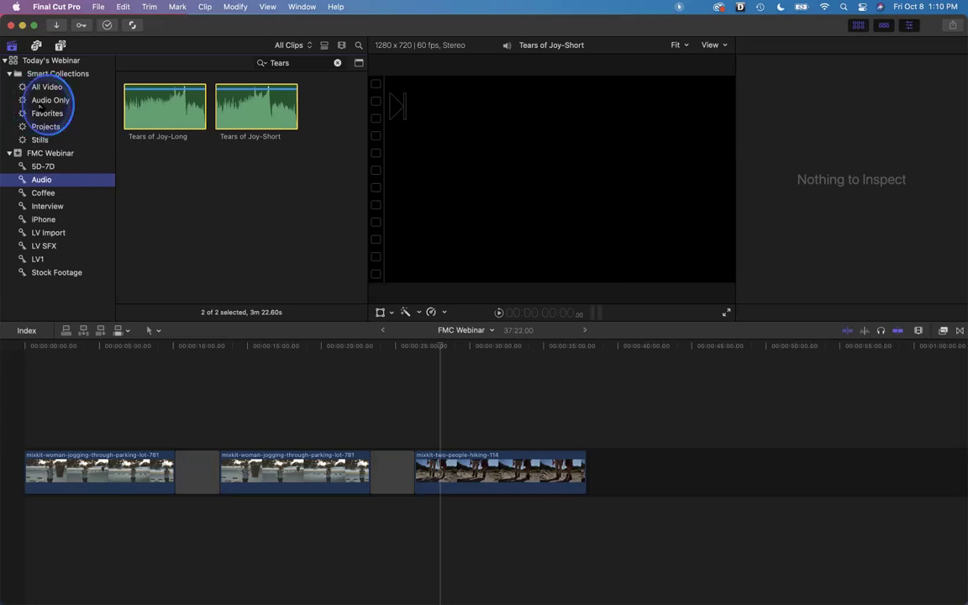
left_click(149, 105)
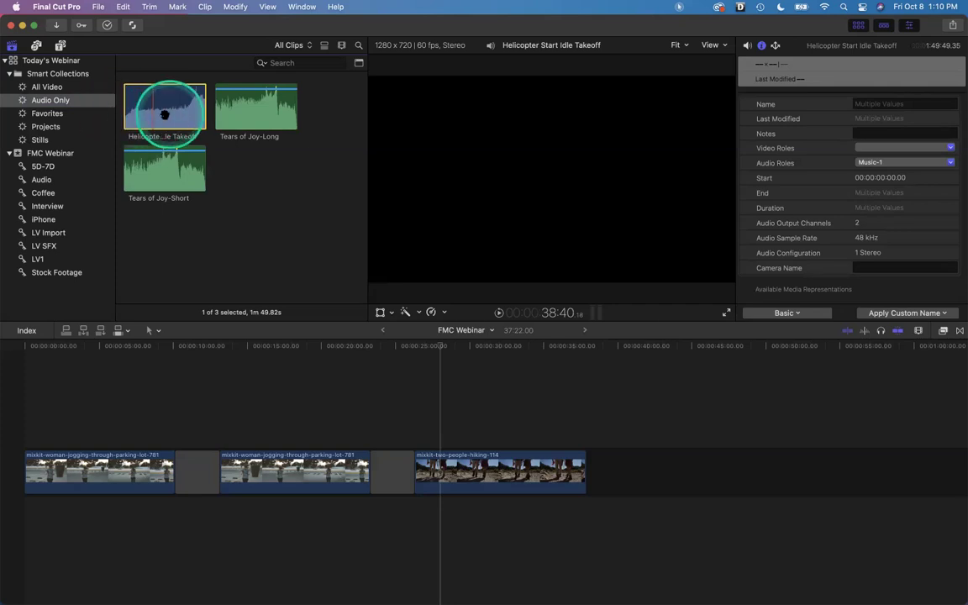
right_click(155, 113)
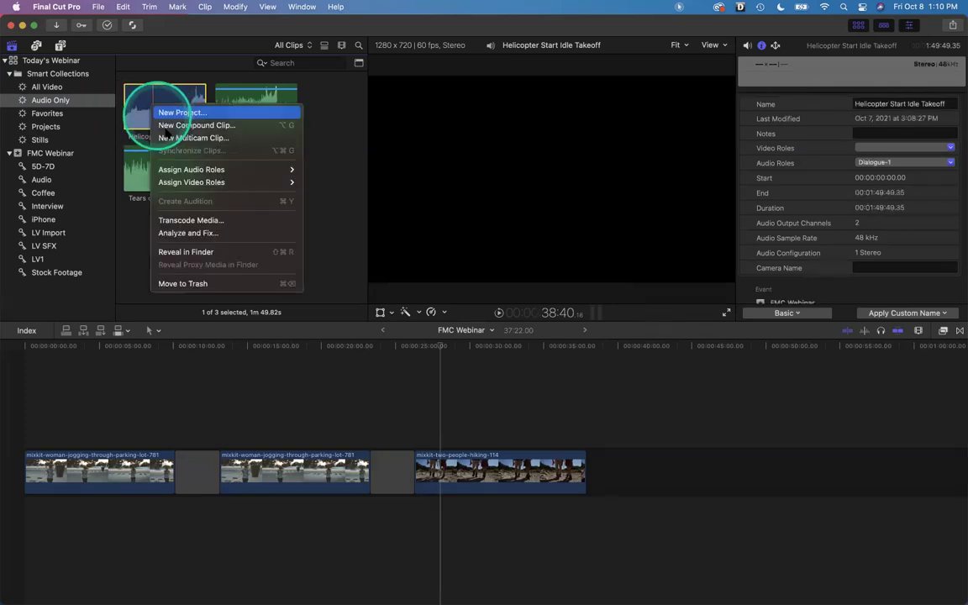
left_click(174, 281)
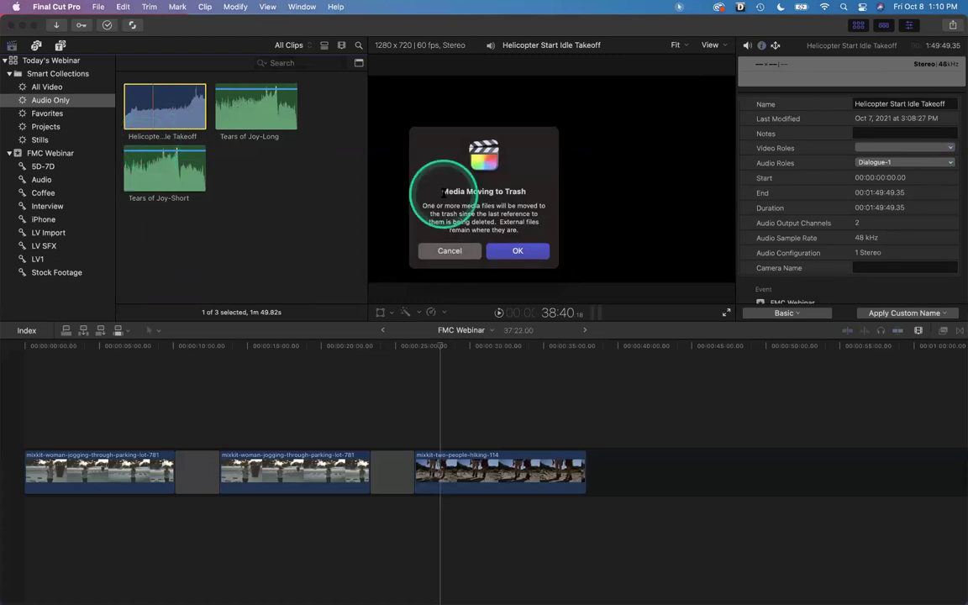
left_click(516, 250)
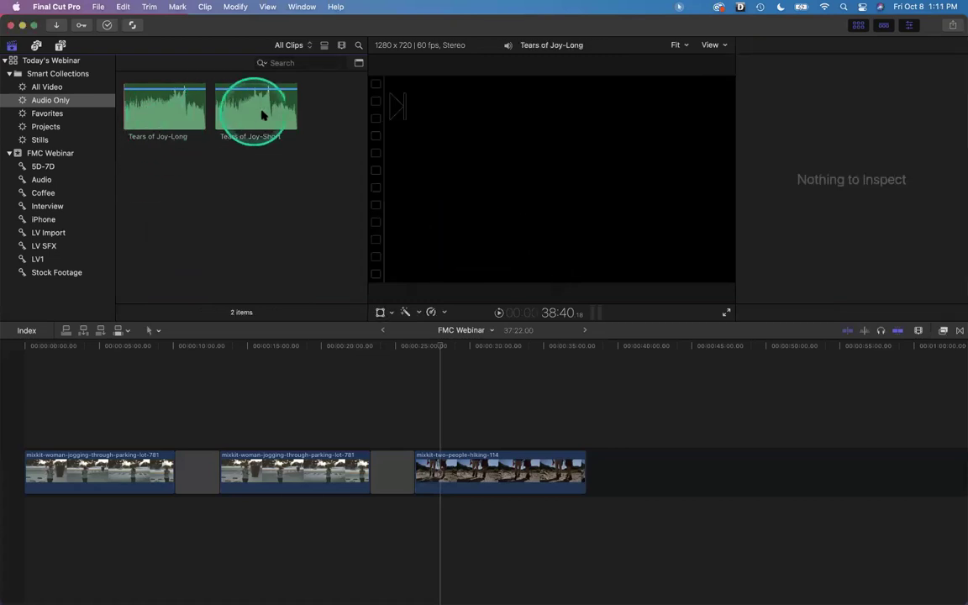
Import Helicopter Start Idle Takeoff.m4a from the Webinar volume's Audio folder with the Audio keyword collection selected as the destination
left_click(37, 180)
left_click(42, 100)
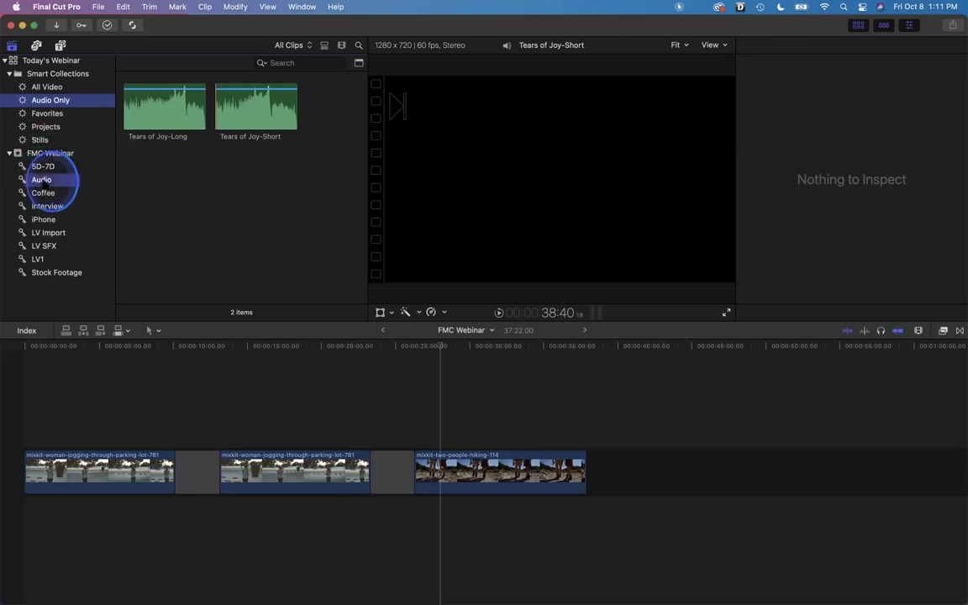
left_click(44, 179)
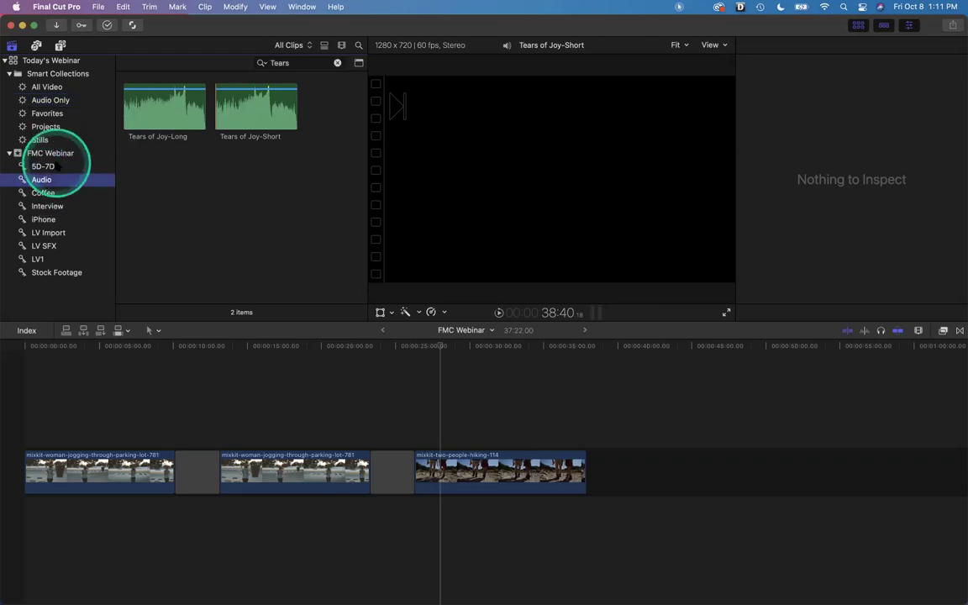
key("super+i")
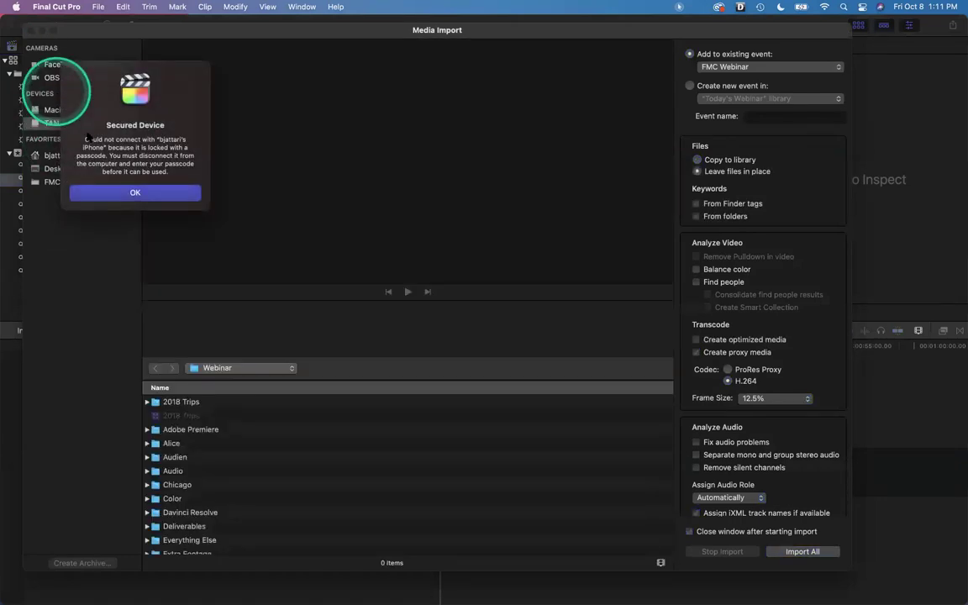
left_click(116, 190)
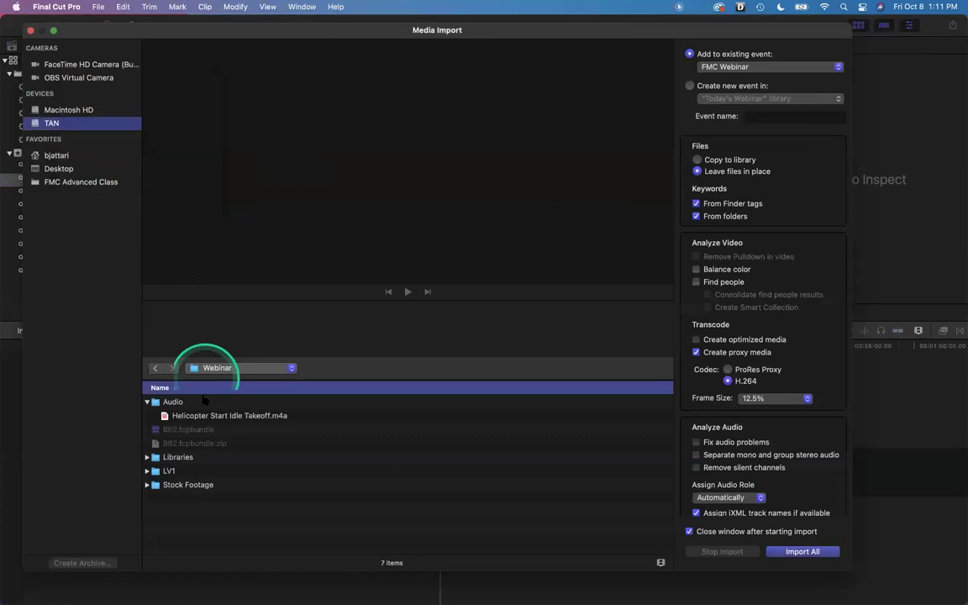
left_click(220, 417)
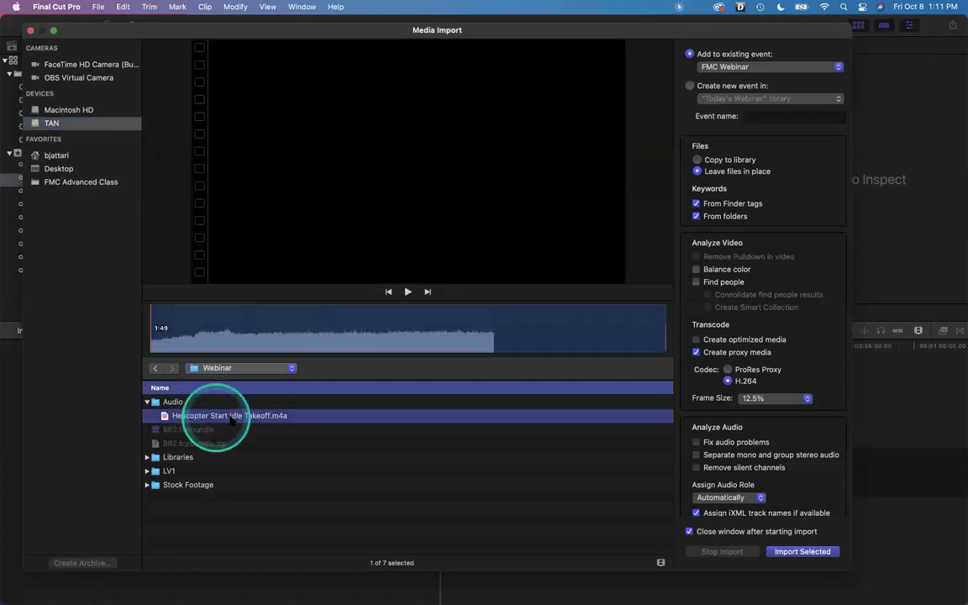
left_click(788, 552)
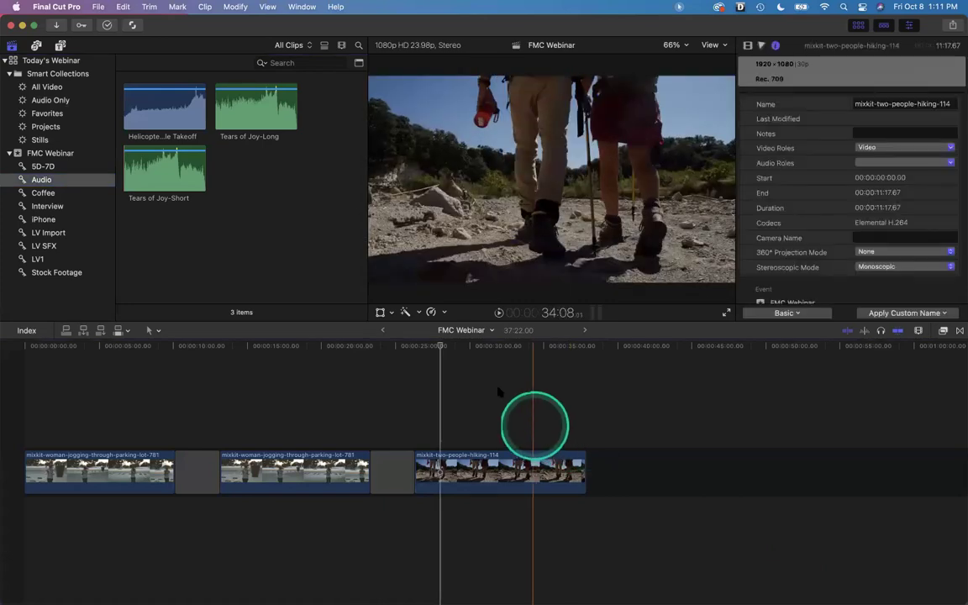
View the Audio keyword collection and select its Helicopter Start Idle Takeoff clip
left_click(42, 180)
left_click(42, 179)
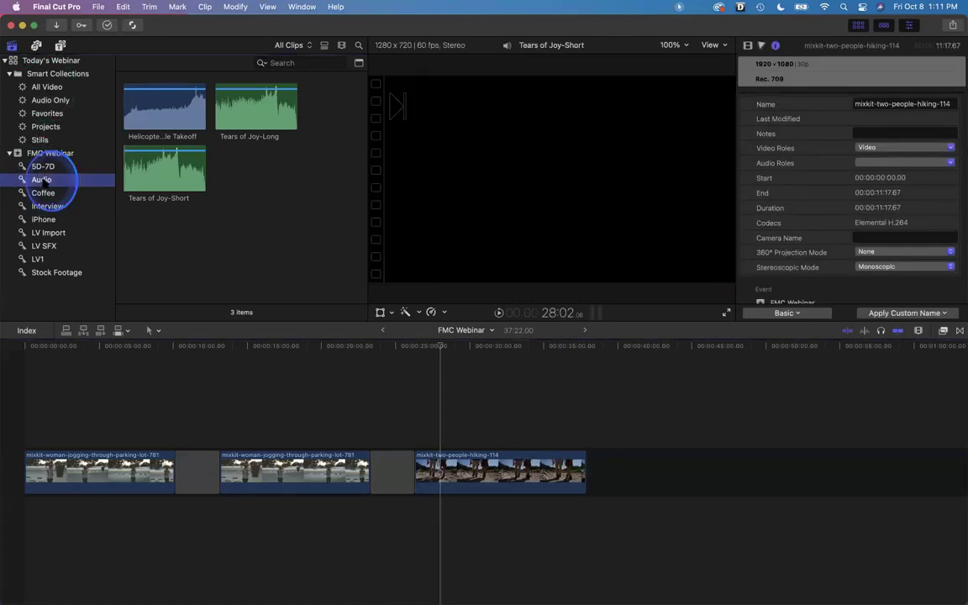
key("Return")
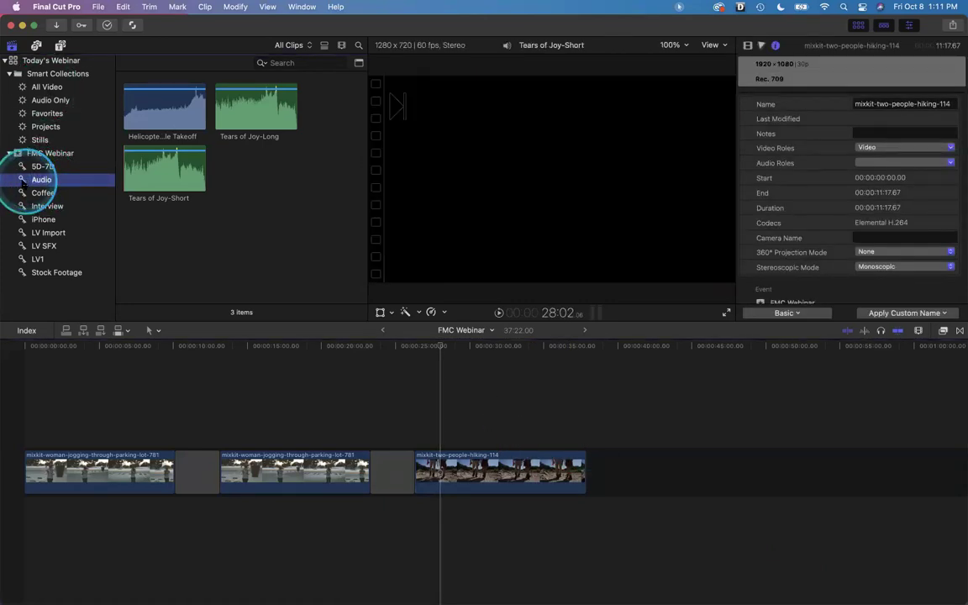
left_click(144, 123)
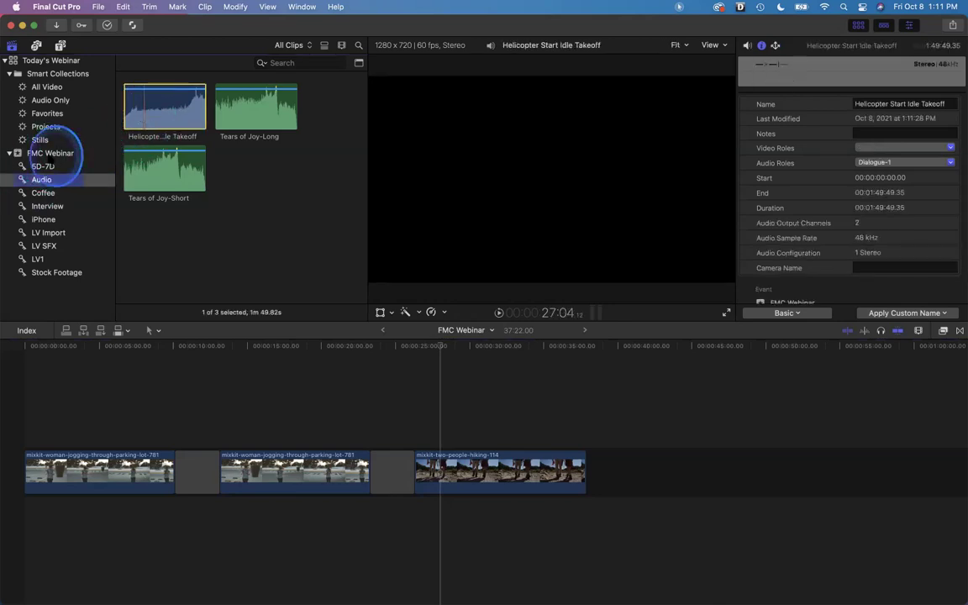
Move the Helicopter Start Idle Takeoff clip from the FMC Webinar event to the trash and accept the media deletion
left_click(61, 154)
left_click(141, 95)
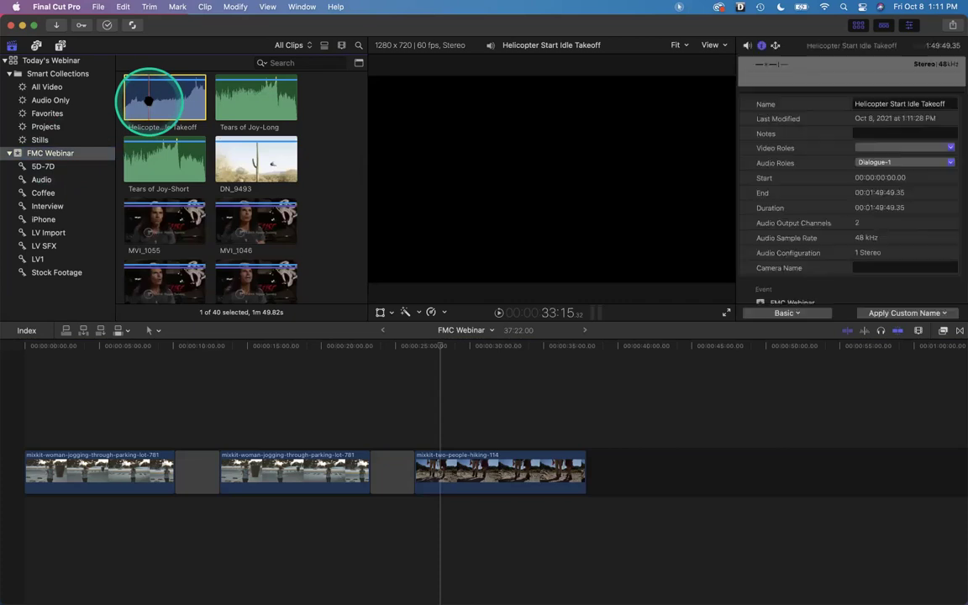
right_click(149, 102)
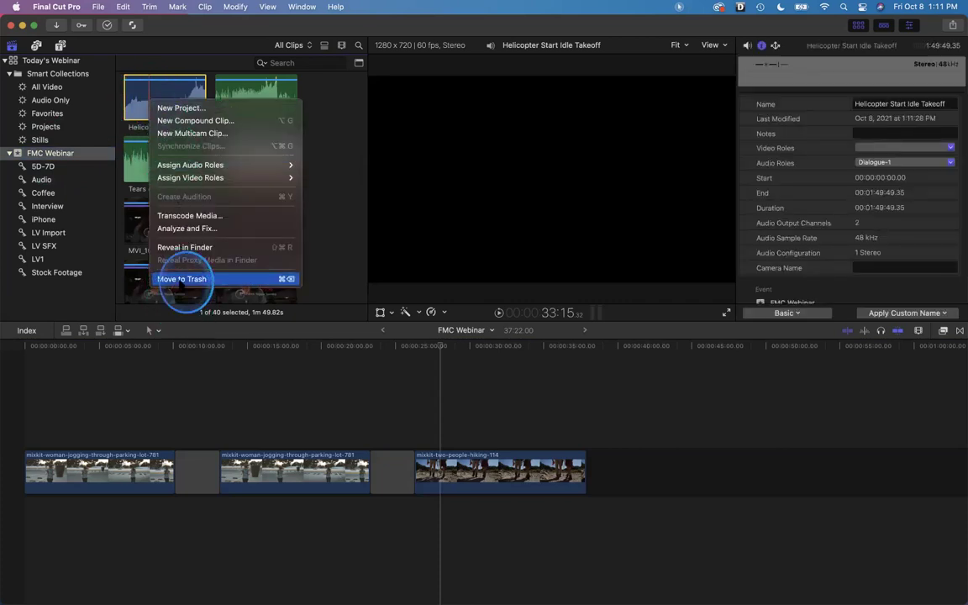
left_click(41, 194)
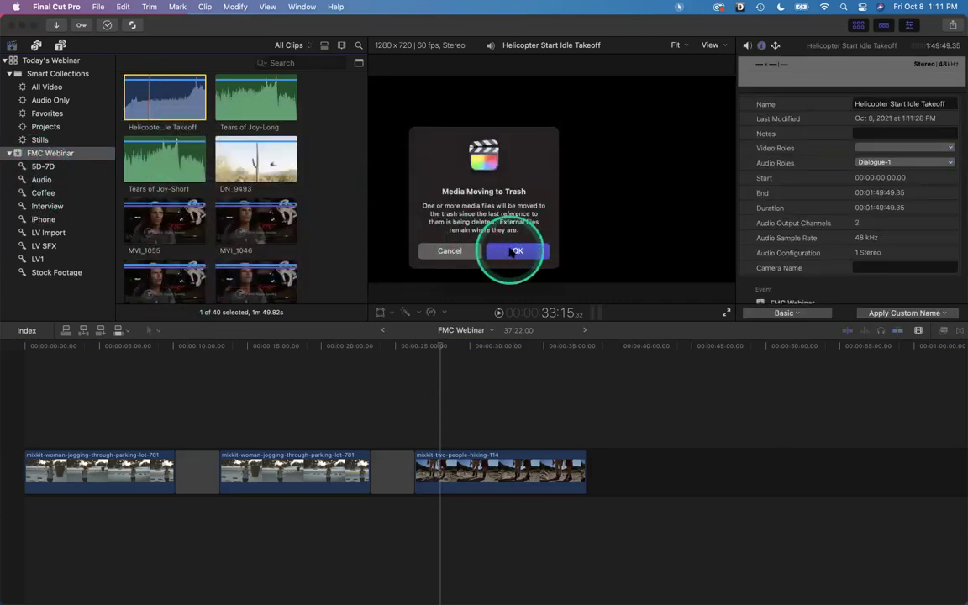
left_click(507, 251)
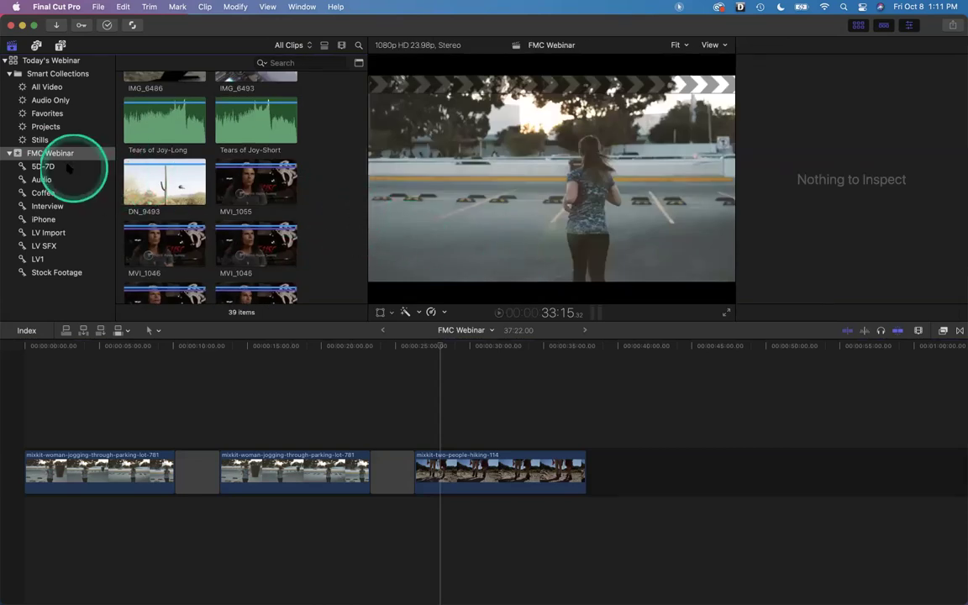
Import Helicopter Start Idle Takeoff.m4a from the Audio folder with the FMC Webinar event itself selected as the destination
left_click(54, 156)
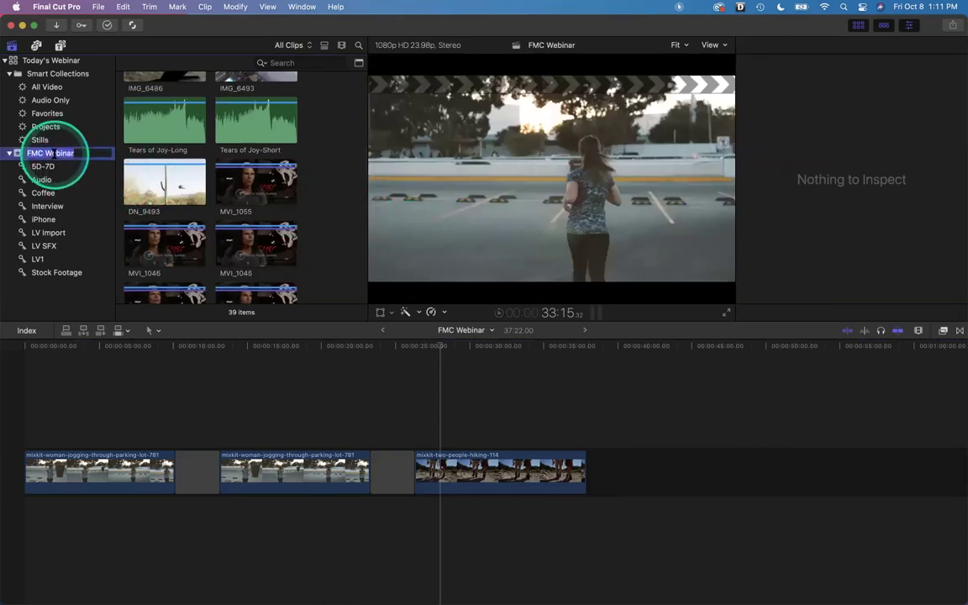
key("super+i")
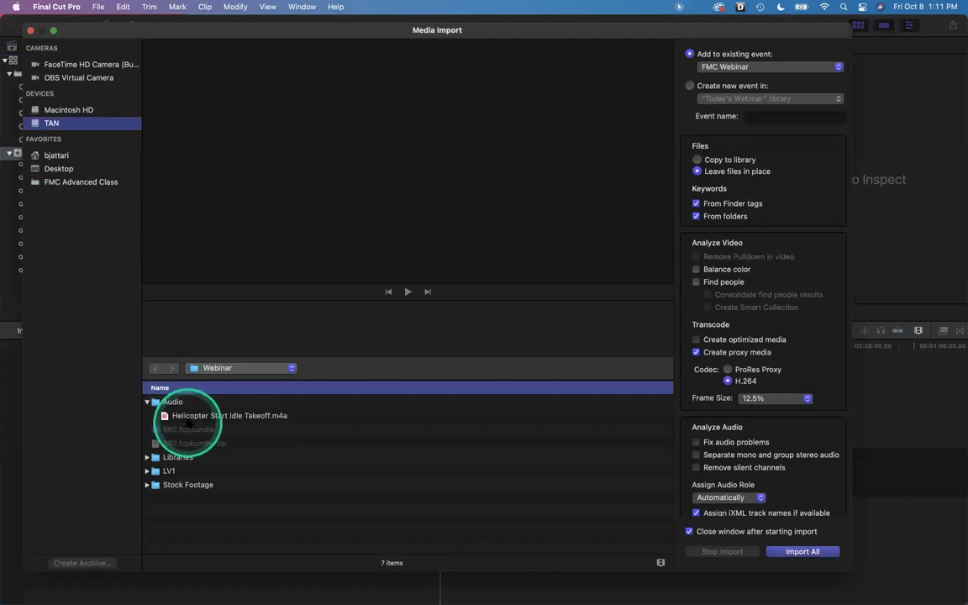
left_click(191, 418)
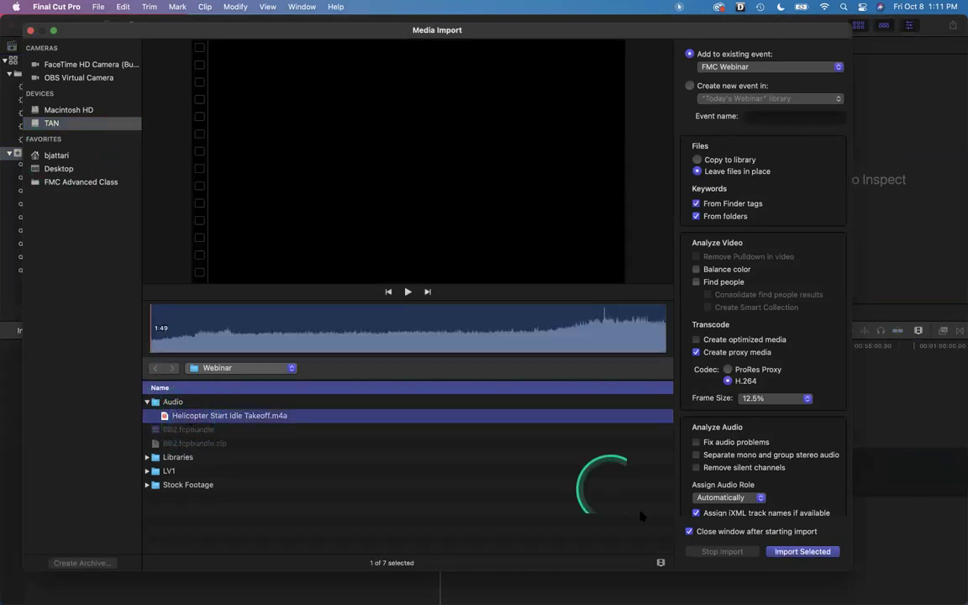
left_click(801, 551)
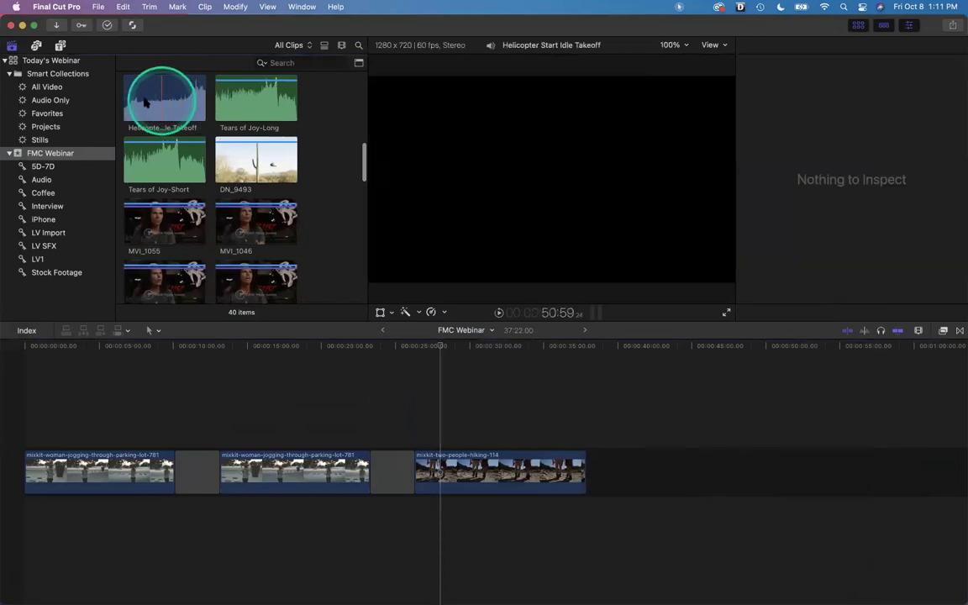
Compare the clips in the Audio keyword collection with those in the Audio Only smart collection
left_click(42, 179)
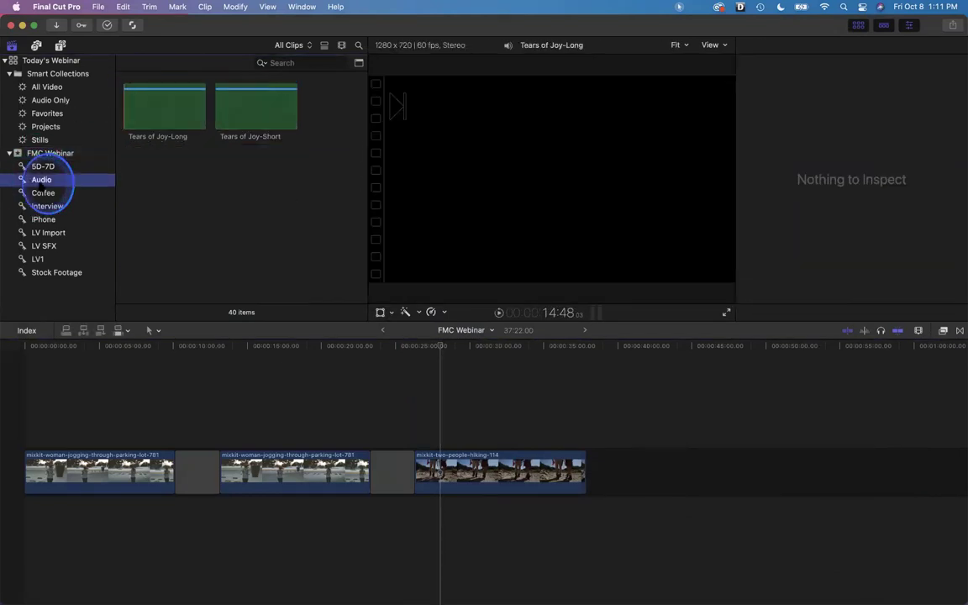
left_click(186, 107)
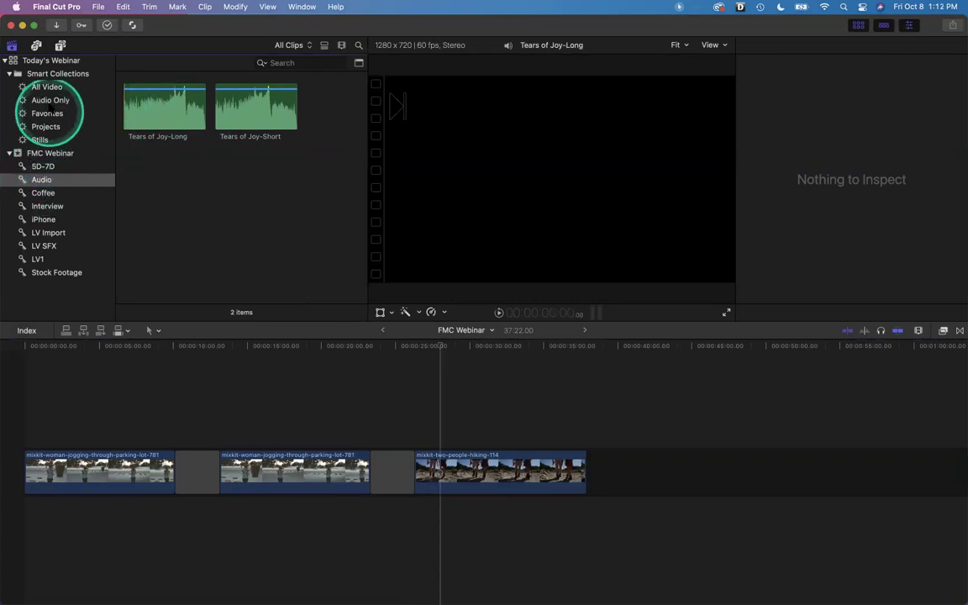
left_click(51, 100)
left_click(168, 106)
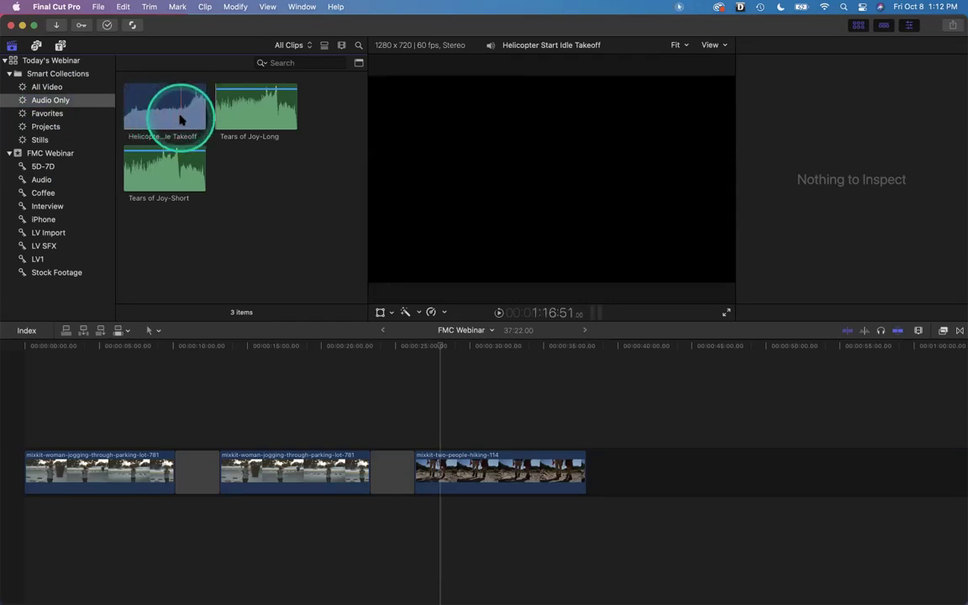
left_click(55, 101)
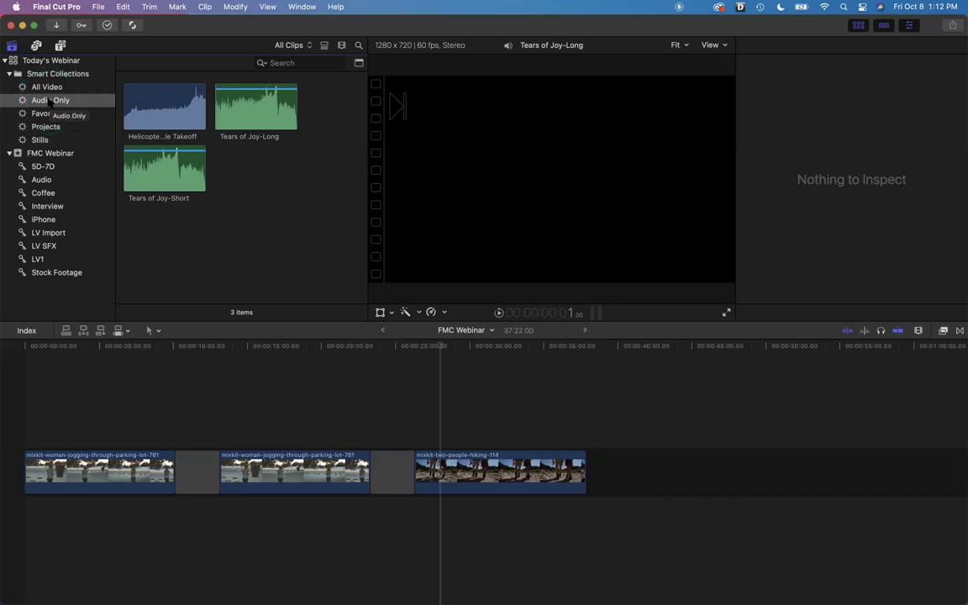
left_click(40, 181)
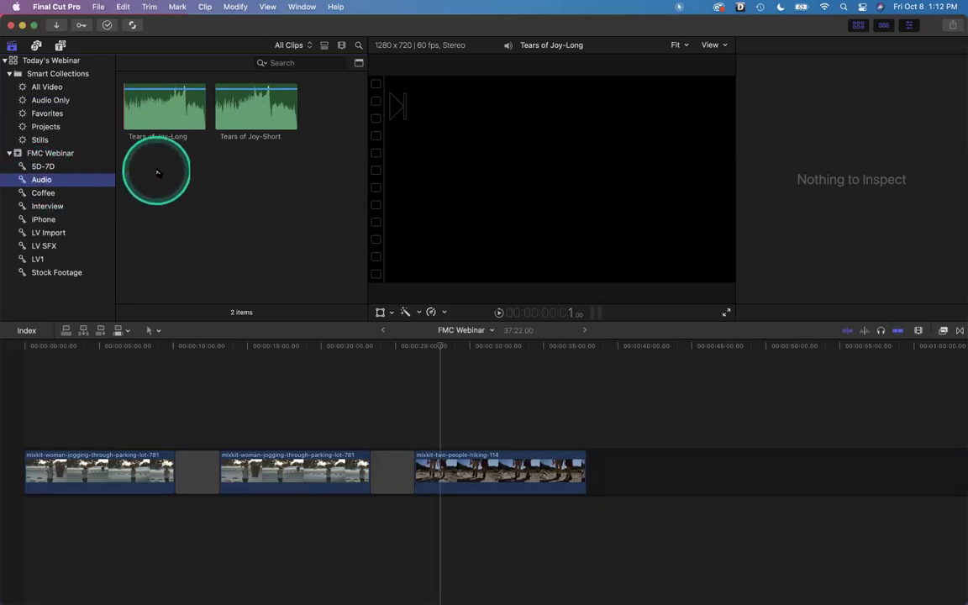
left_click(38, 100)
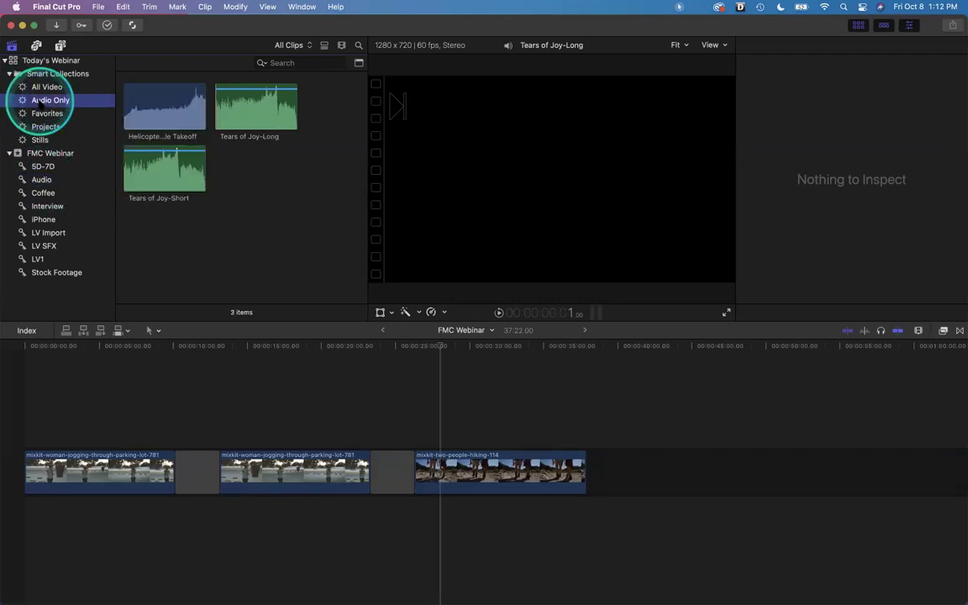
left_click(162, 118)
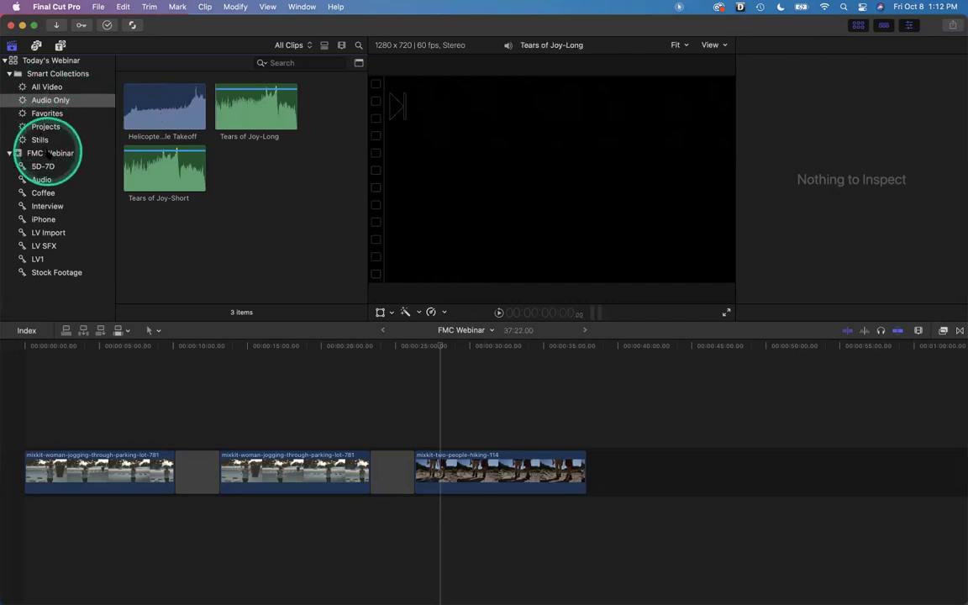
Browse through all the clips of the FMC Webinar event
left_click(49, 154)
scroll(193, 165, "down", 5)
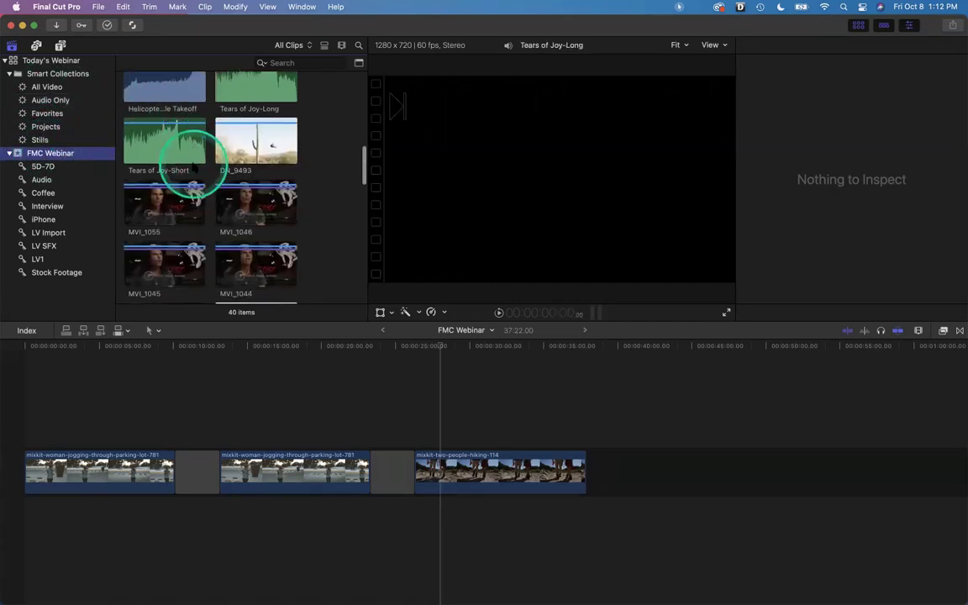
scroll(193, 161, "down", 2)
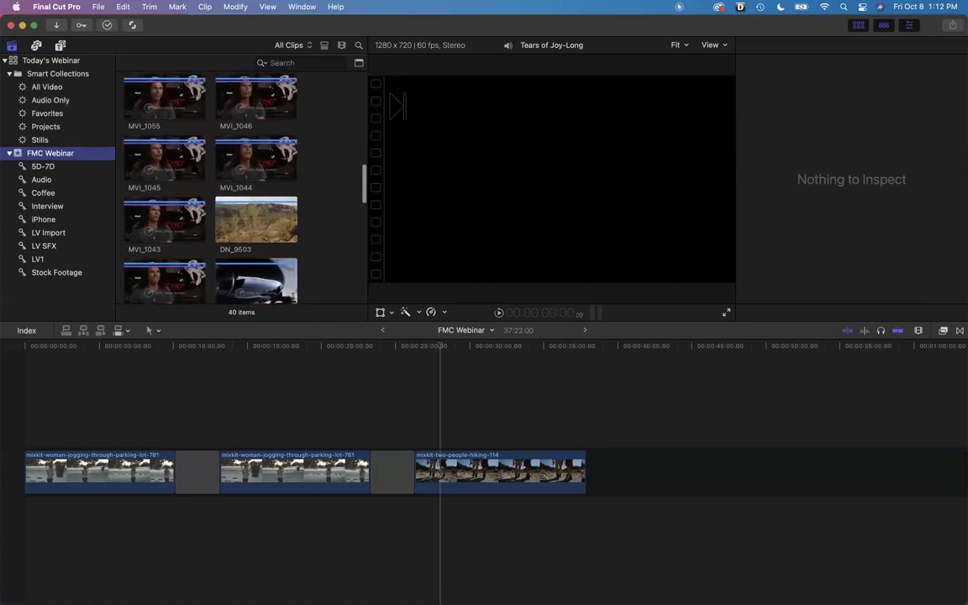
scroll(195, 177, "down", 1)
scroll(195, 176, "down", 8)
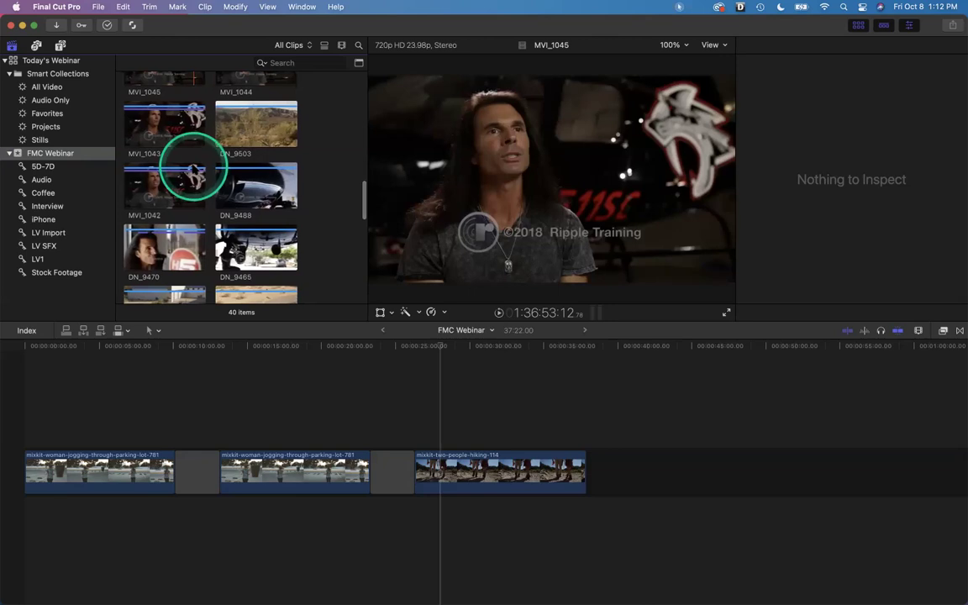
scroll(194, 162, "down", 3)
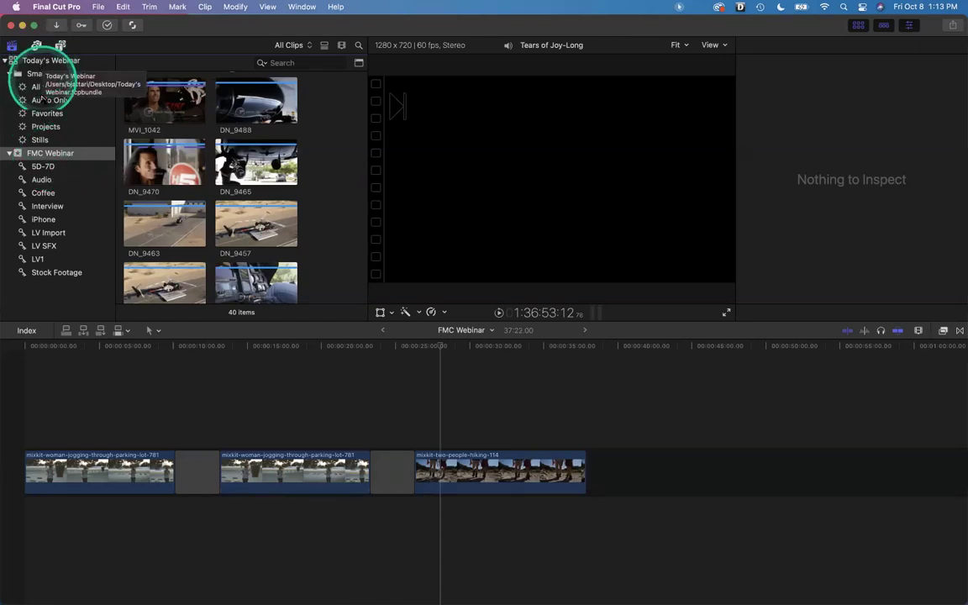
Open the search filter for the Today's Webinar library and add a Used Media rule
left_click(40, 62)
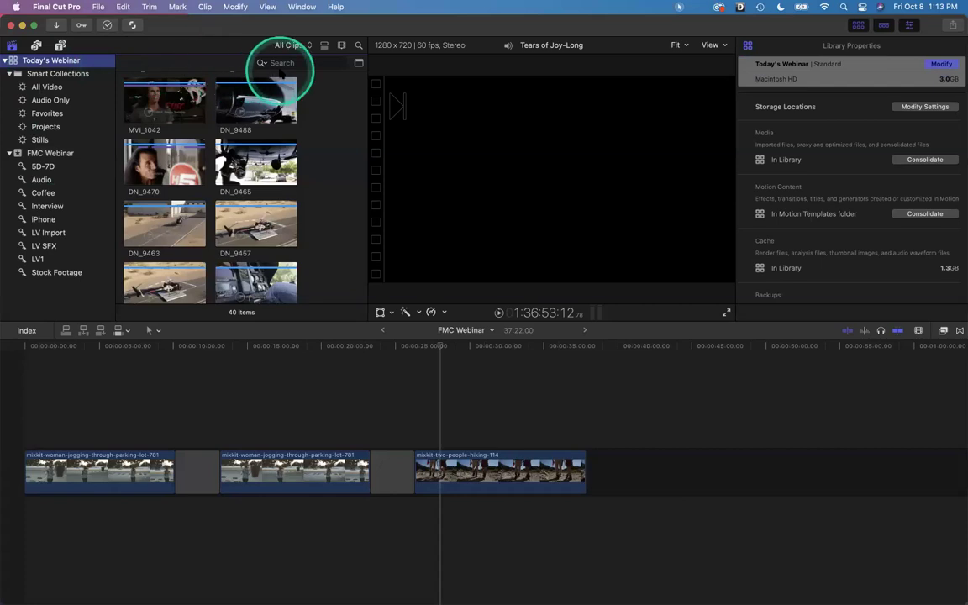
left_click(358, 66)
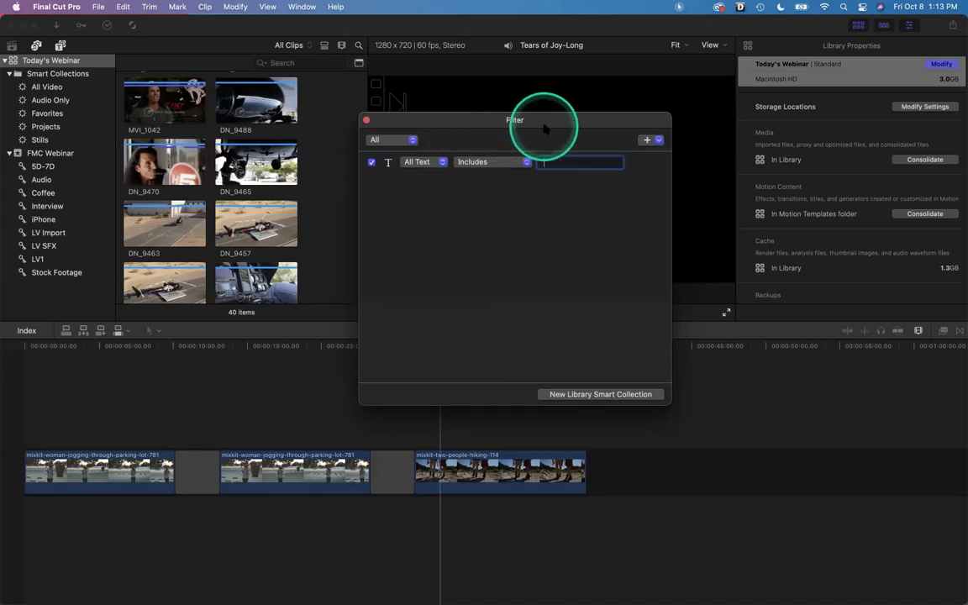
left_click(657, 141)
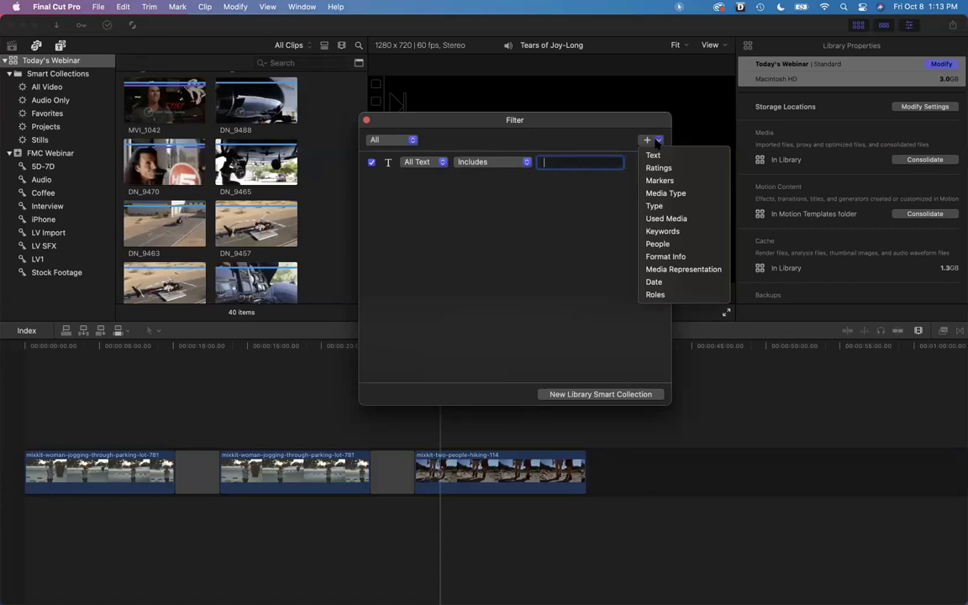
left_click(673, 219)
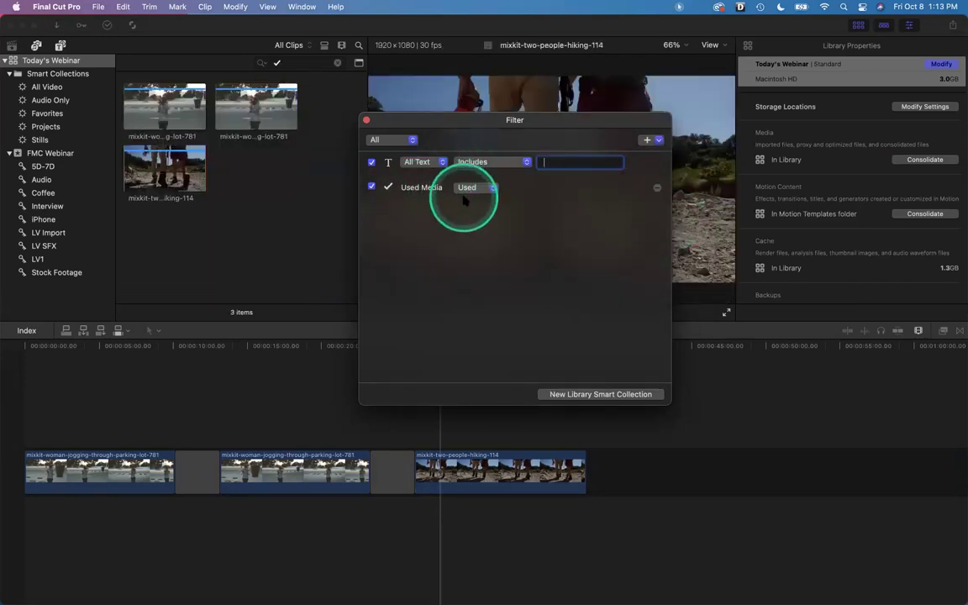
Set the Used Media rule to Unused and look through the matching clips in the browser
left_click(252, 143)
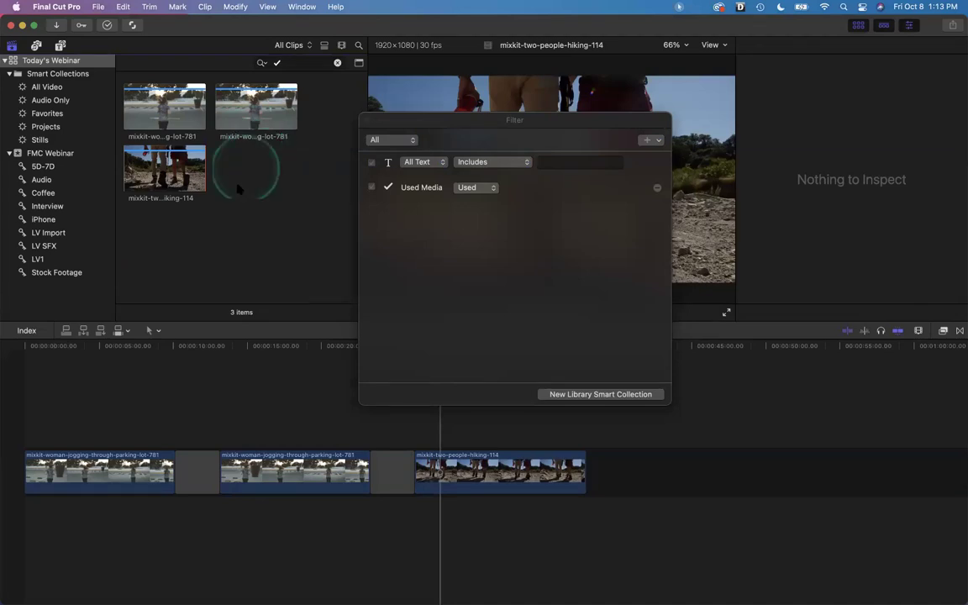
left_click(248, 420)
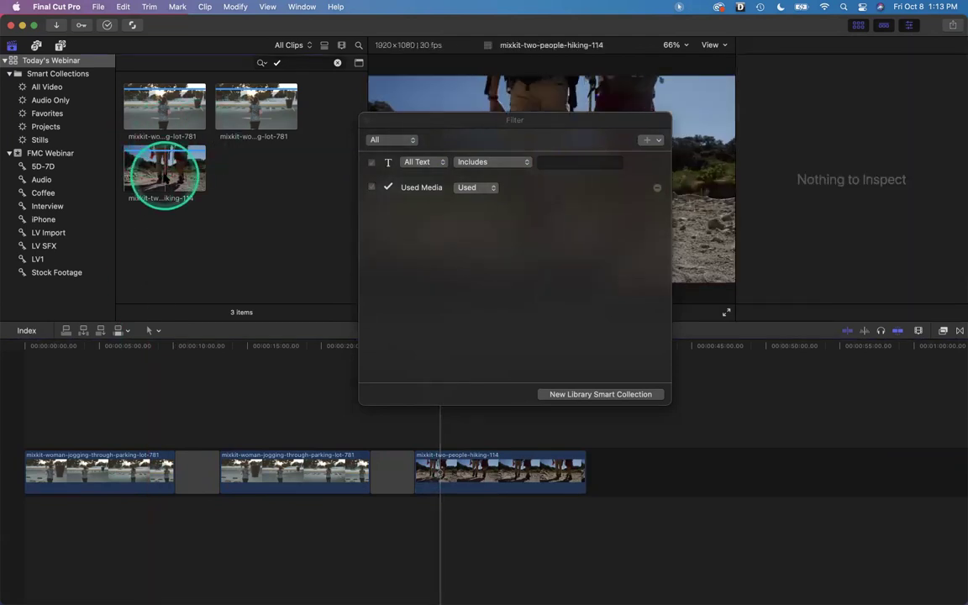
left_click(492, 189)
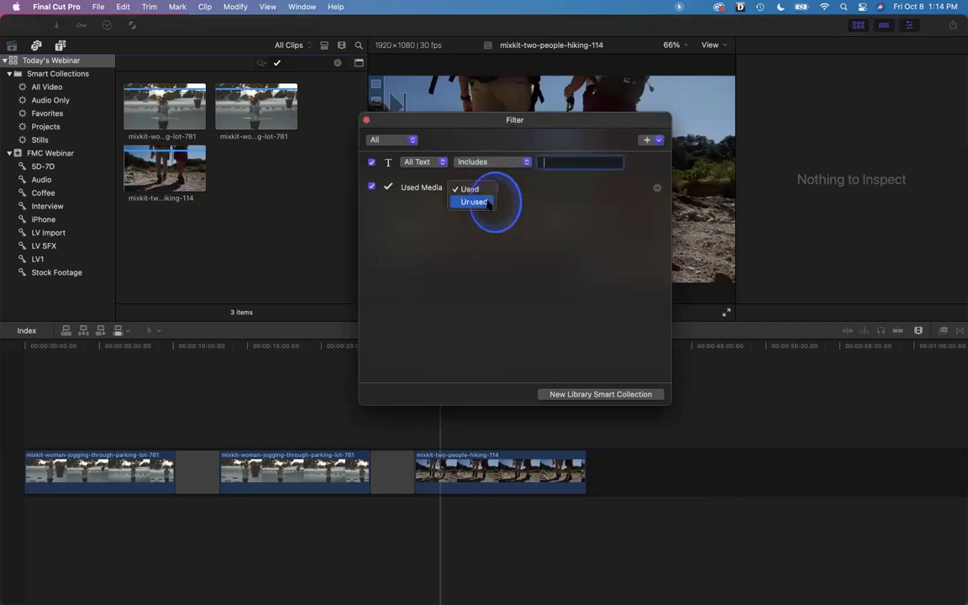
left_click(488, 201)
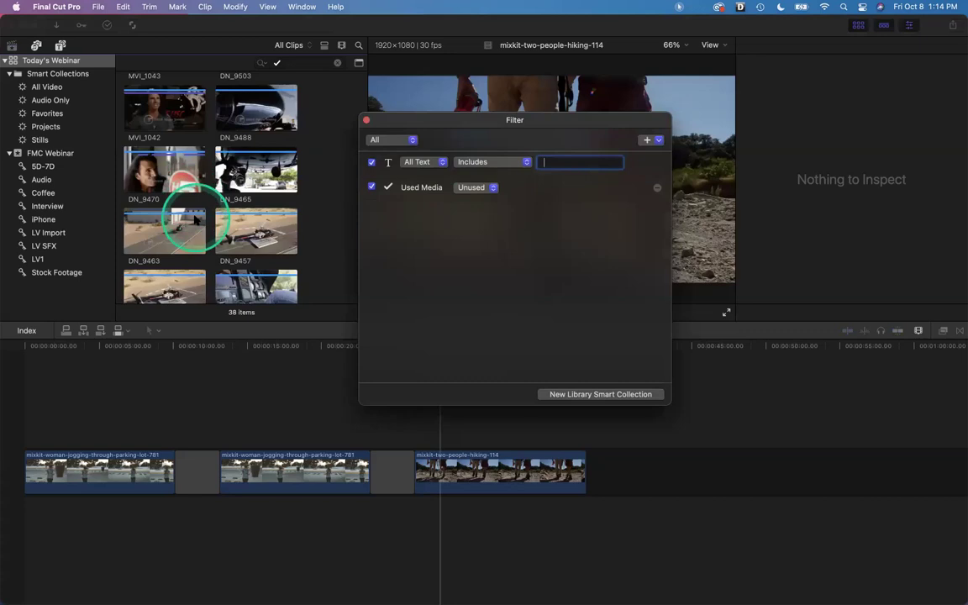
left_click(190, 216)
scroll(193, 220, "up", 3)
scroll(194, 221, "up", 10)
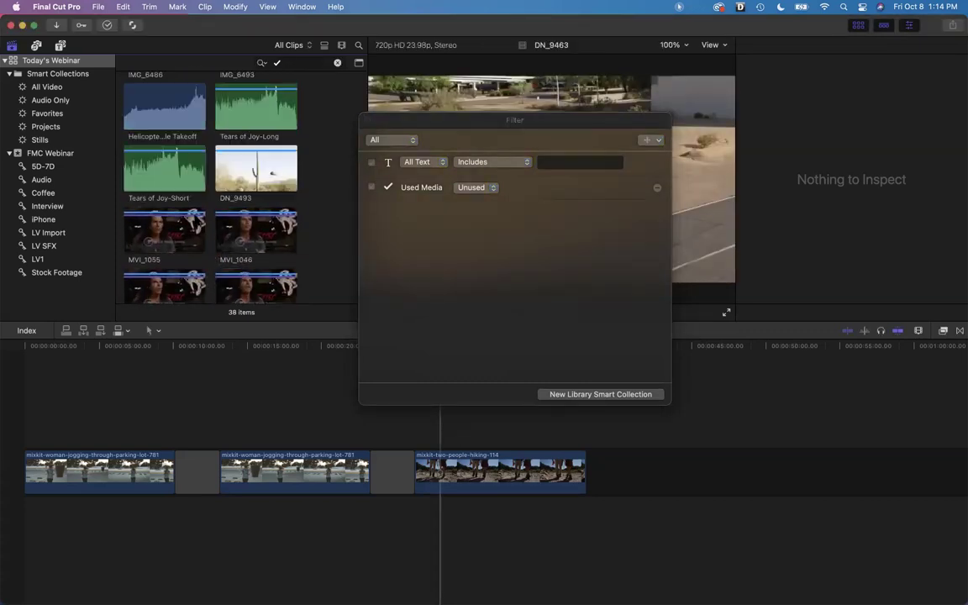
scroll(196, 220, "down", 2)
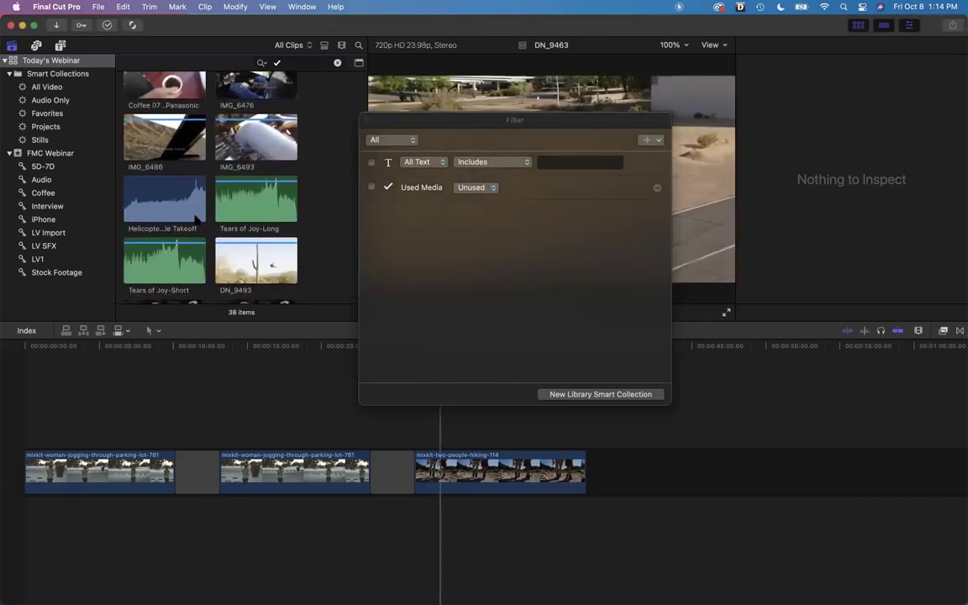
left_click(379, 202)
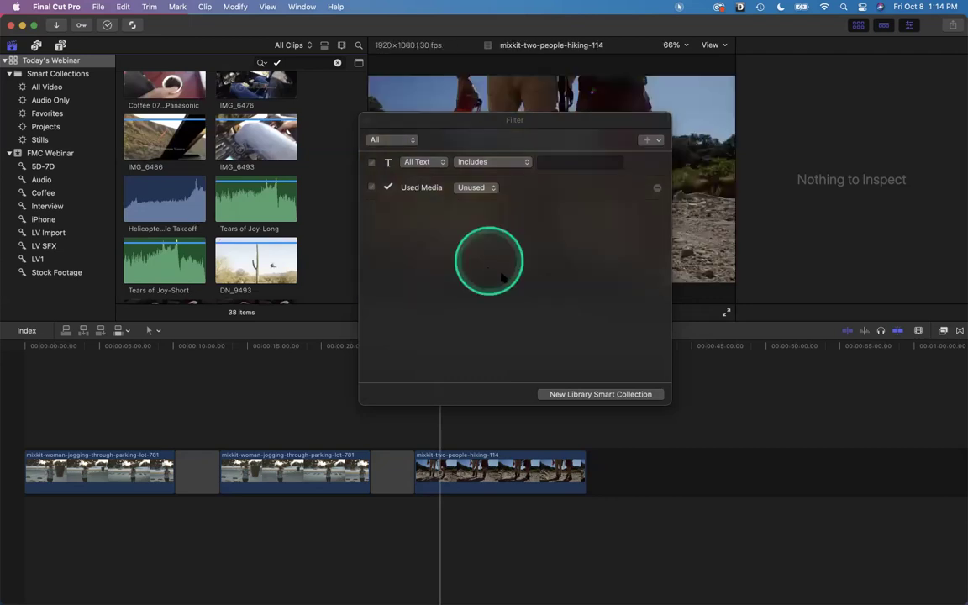
Save the filter as a new library smart collection named Unused B-roll
left_click(583, 395)
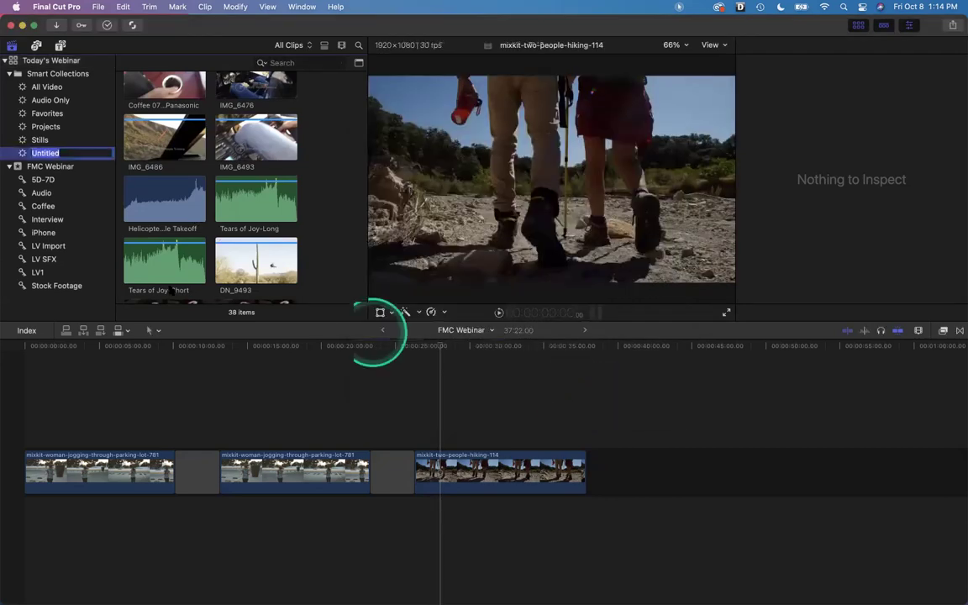
left_click(48, 153)
left_click(46, 153)
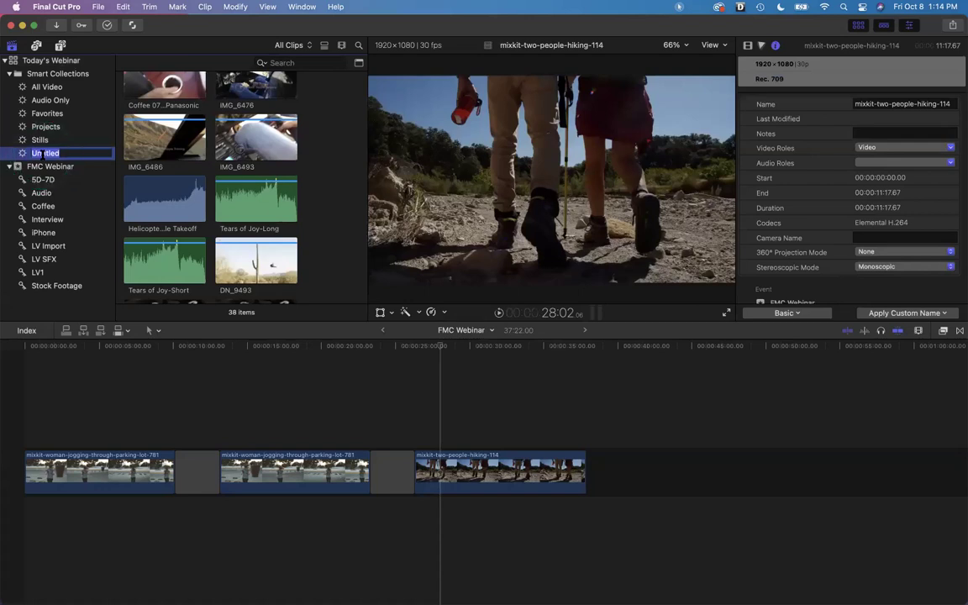
type("Unused B-roll")
key("Return")
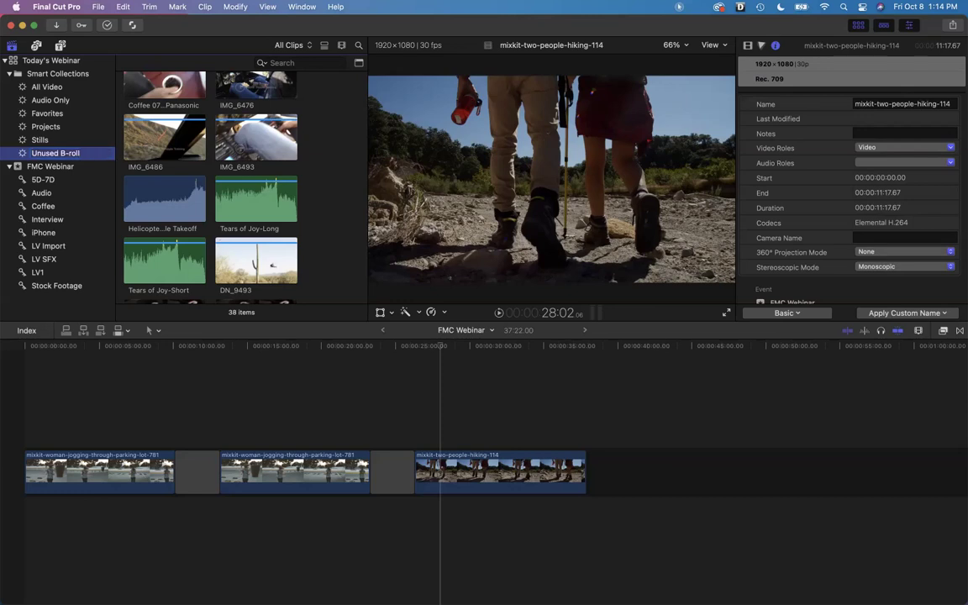
Look through the clips in the Unused B-roll smart collection, checking for audio and interview clips
left_click(185, 223)
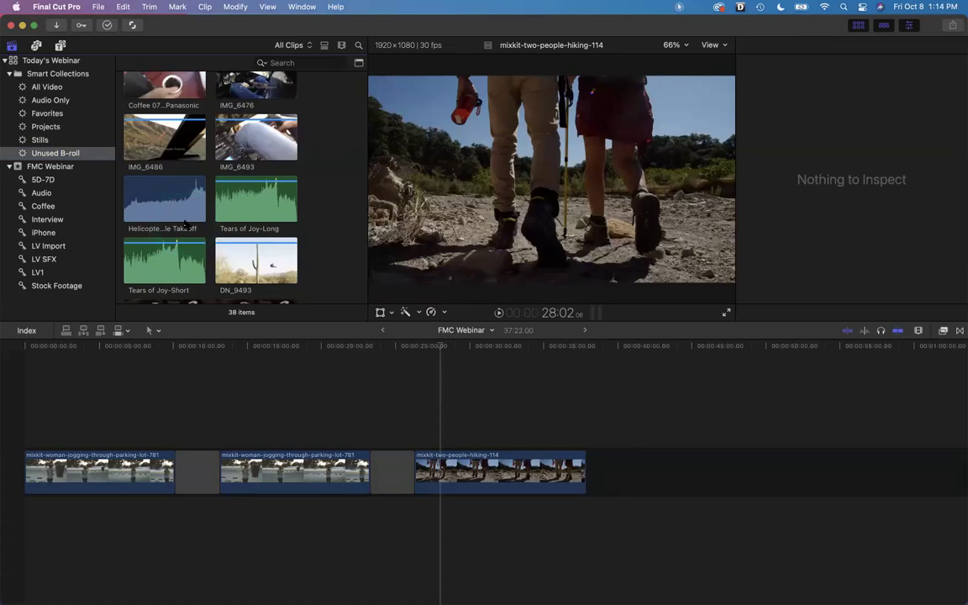
scroll(185, 223, "up", 5)
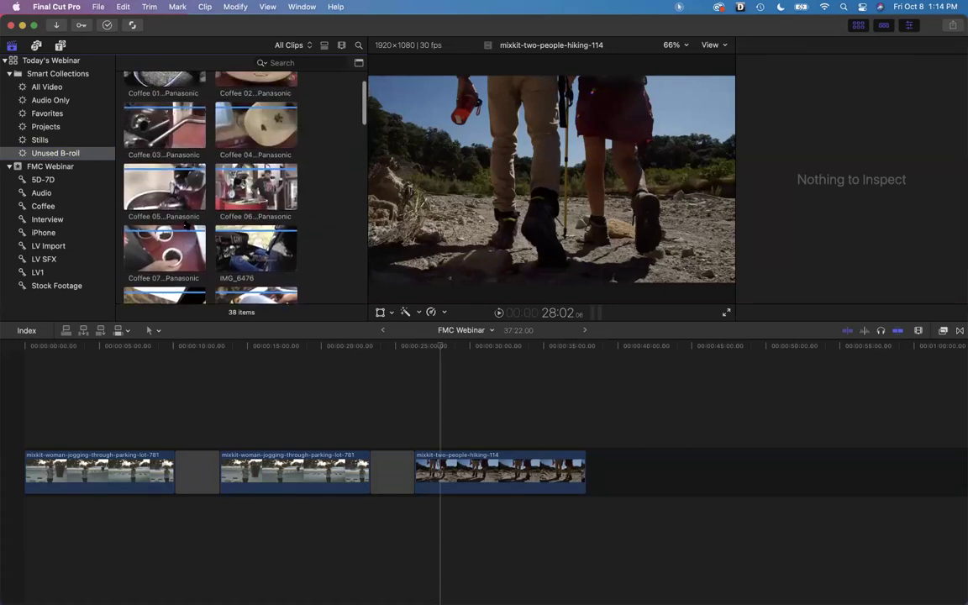
scroll(266, 215, "down", 5)
left_click(501, 95)
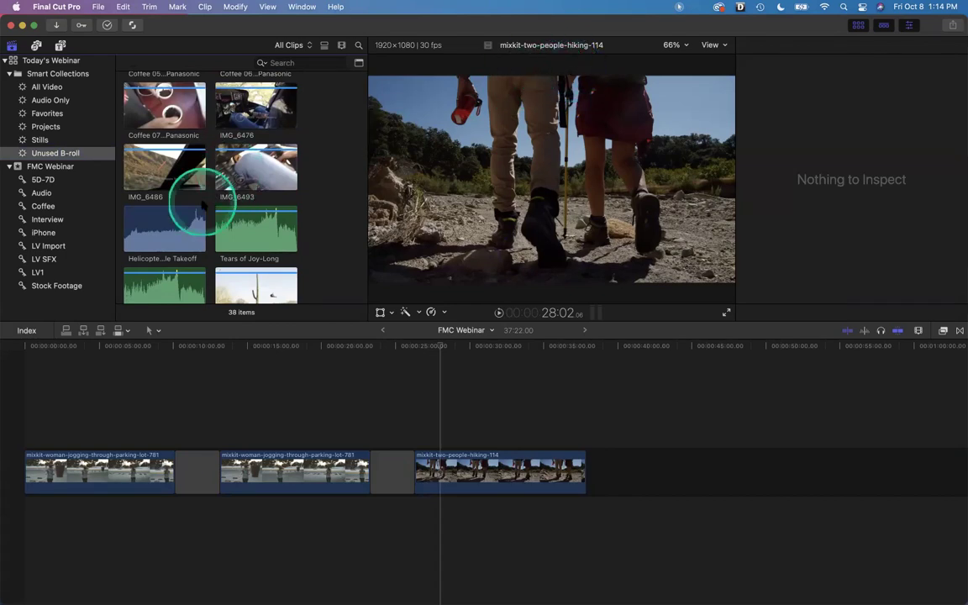
scroll(202, 204, "down", 3)
scroll(203, 204, "down", 3)
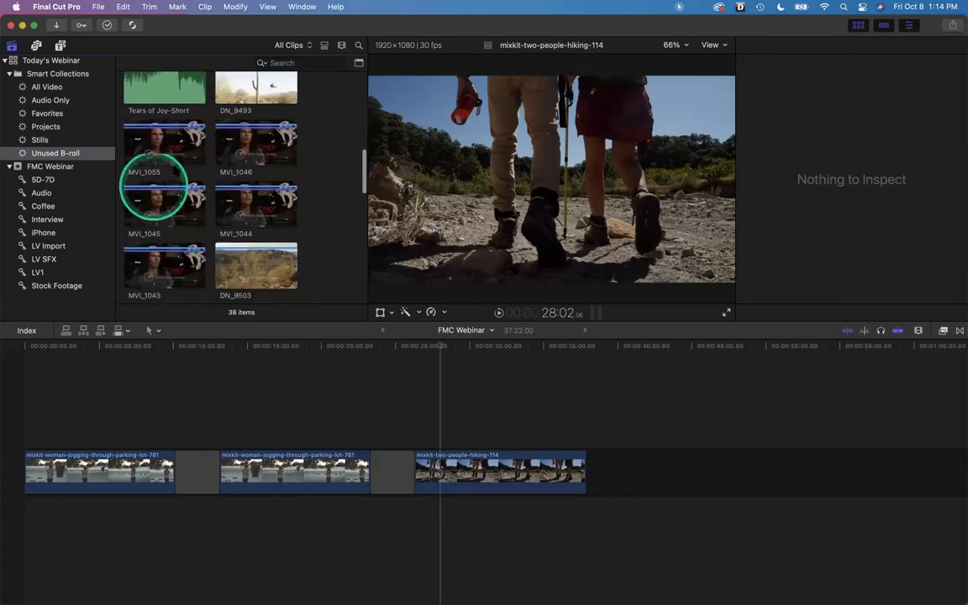
left_click(216, 180)
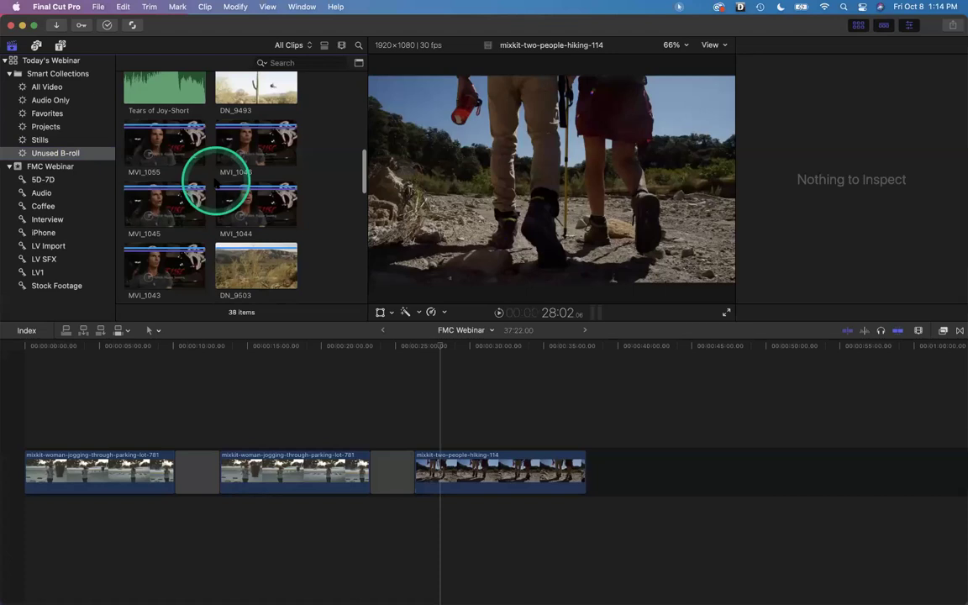
scroll(210, 177, "up", 2)
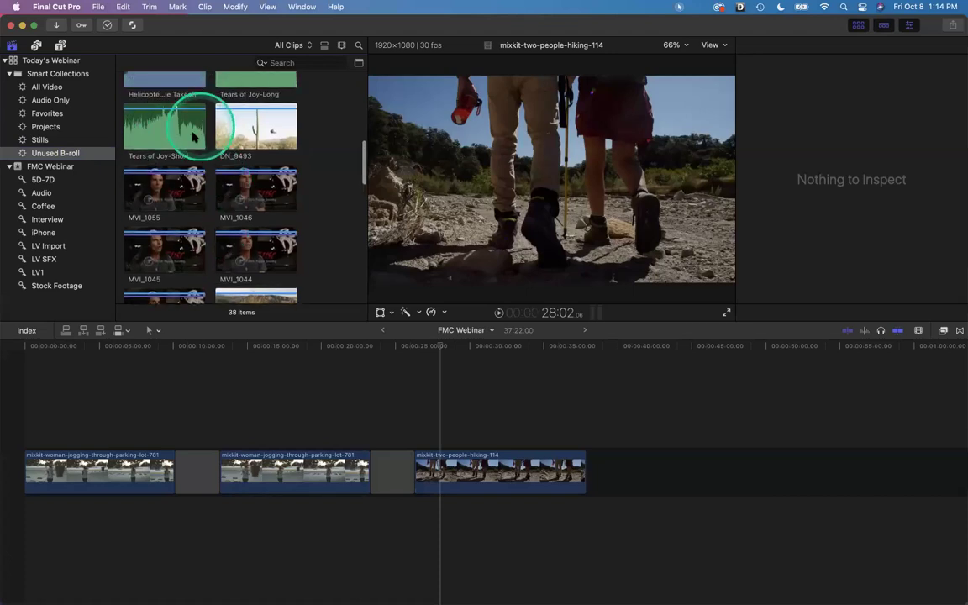
left_click(166, 185)
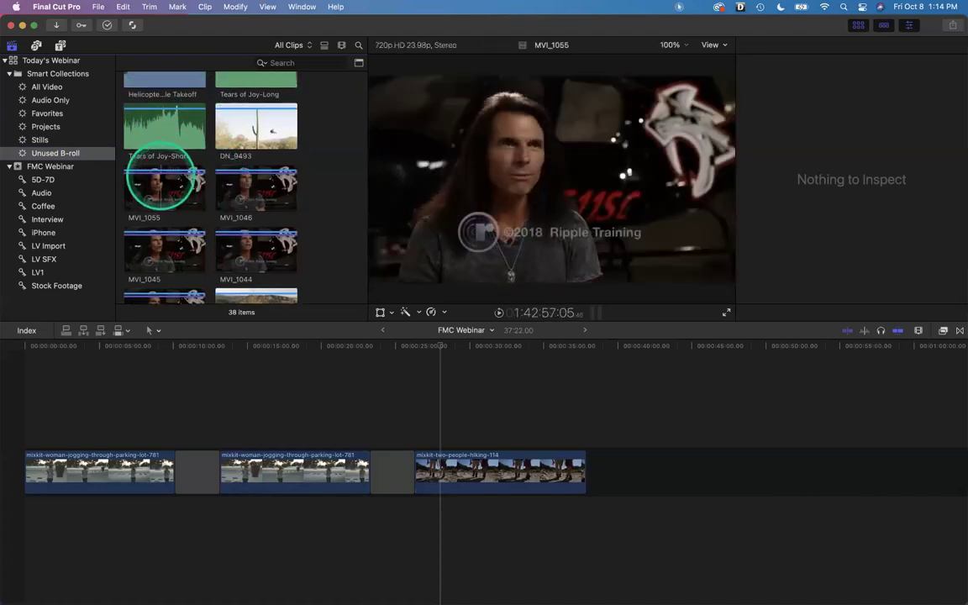
Open the filter rules of the Unused B-roll smart collection for editing
left_click(53, 160)
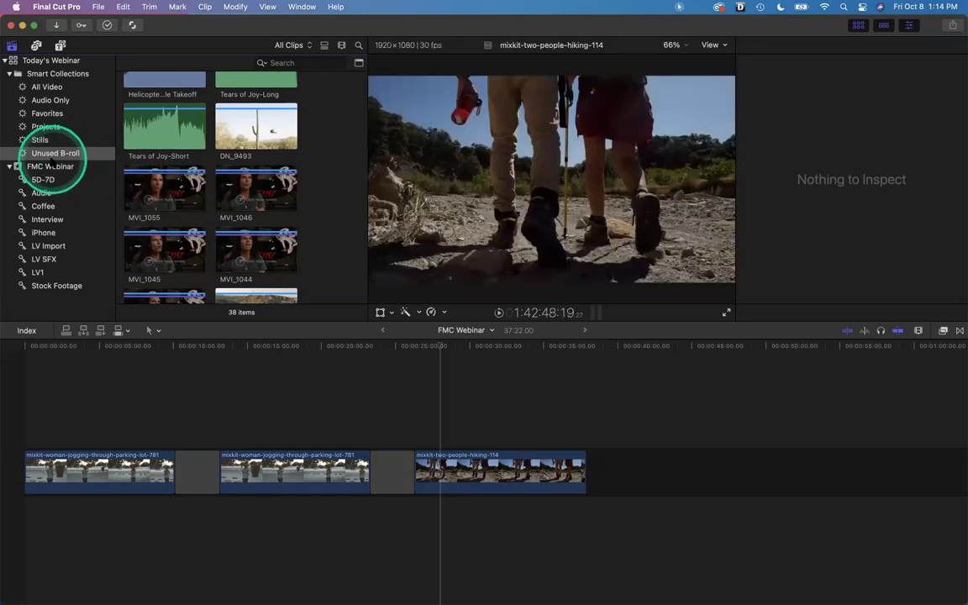
double_click(49, 156)
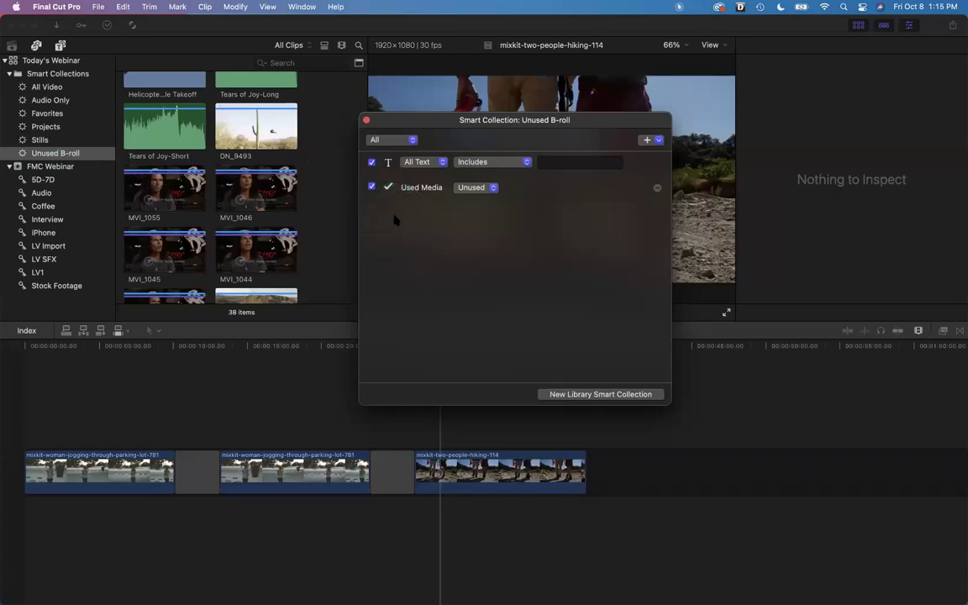
Add a Keywords rule to the Unused B-roll smart collection with only the Interview keyword checked
left_click(659, 141)
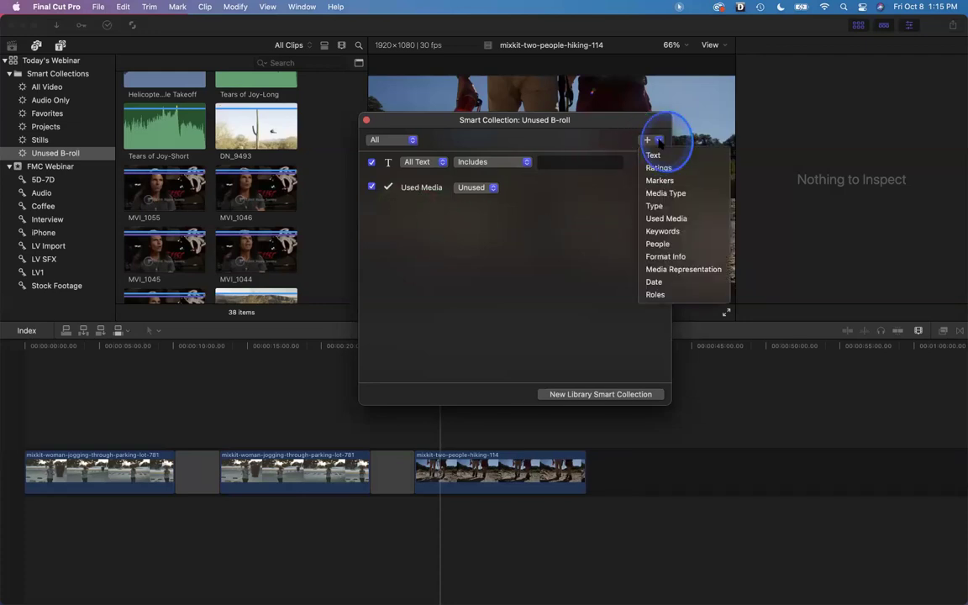
left_click(663, 232)
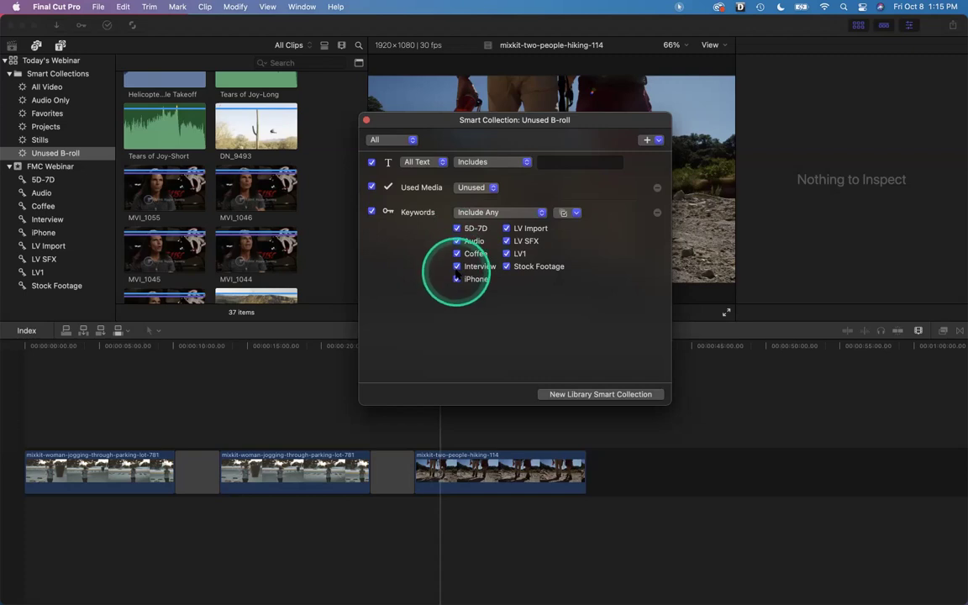
left_click(575, 214)
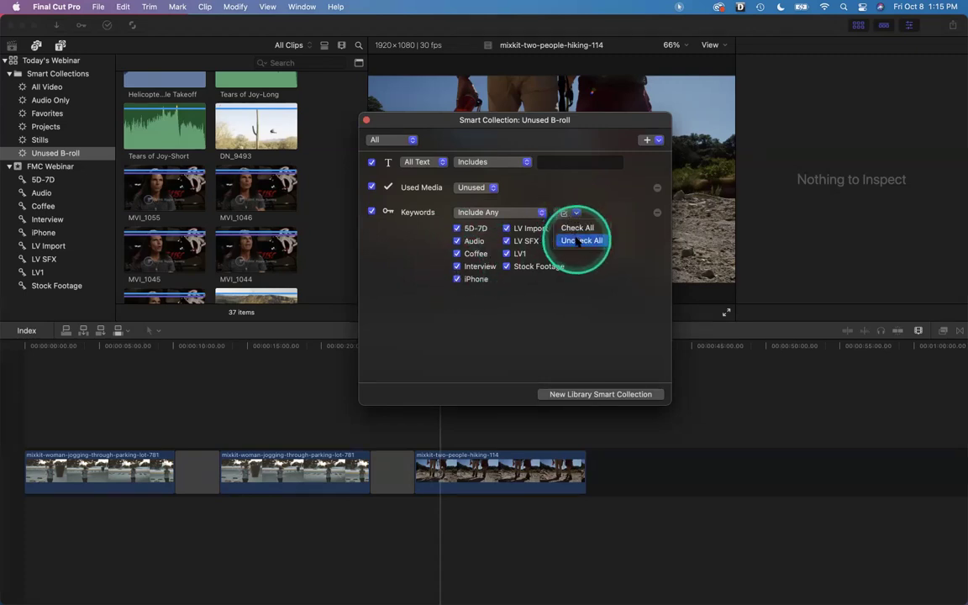
left_click(578, 241)
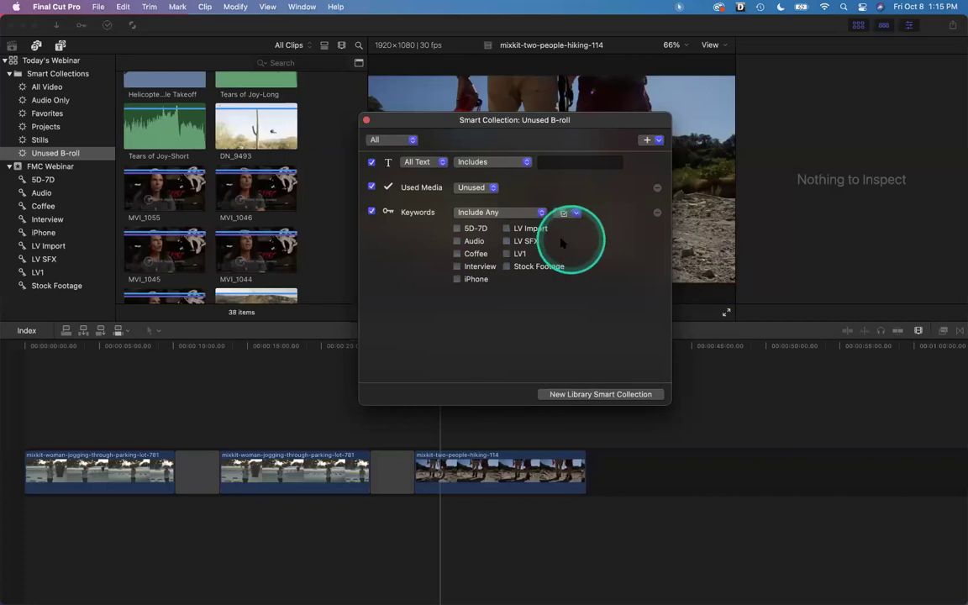
left_click(456, 267)
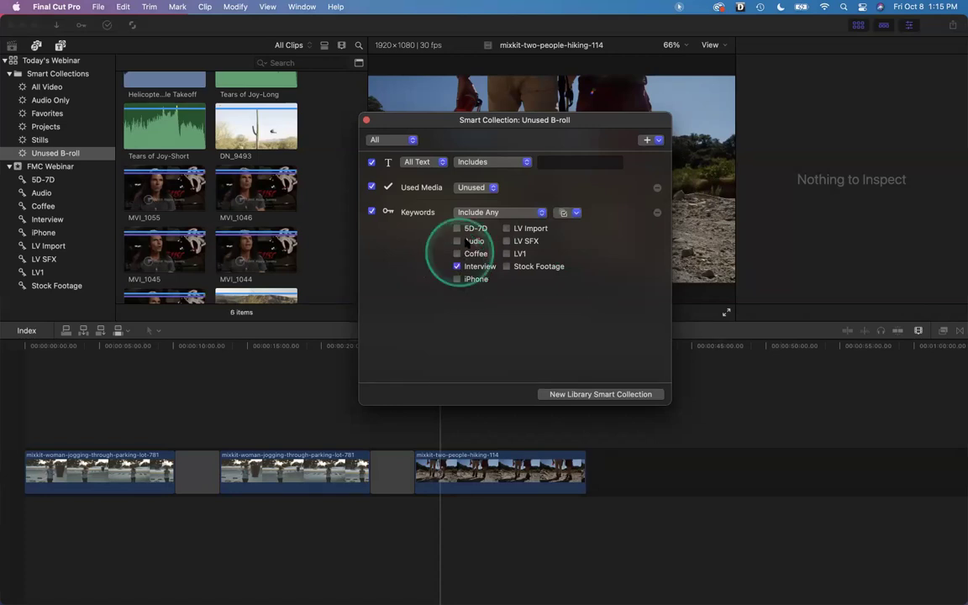
Try the Include All condition on the Keywords rule, and set it to Does Not Include Any
left_click(526, 215)
left_click(516, 228)
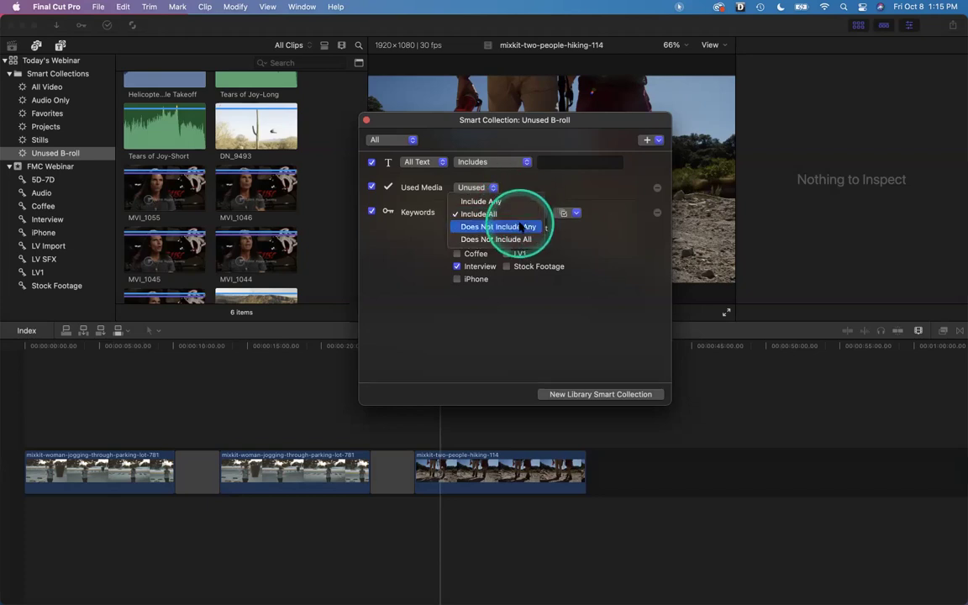
left_click(522, 228)
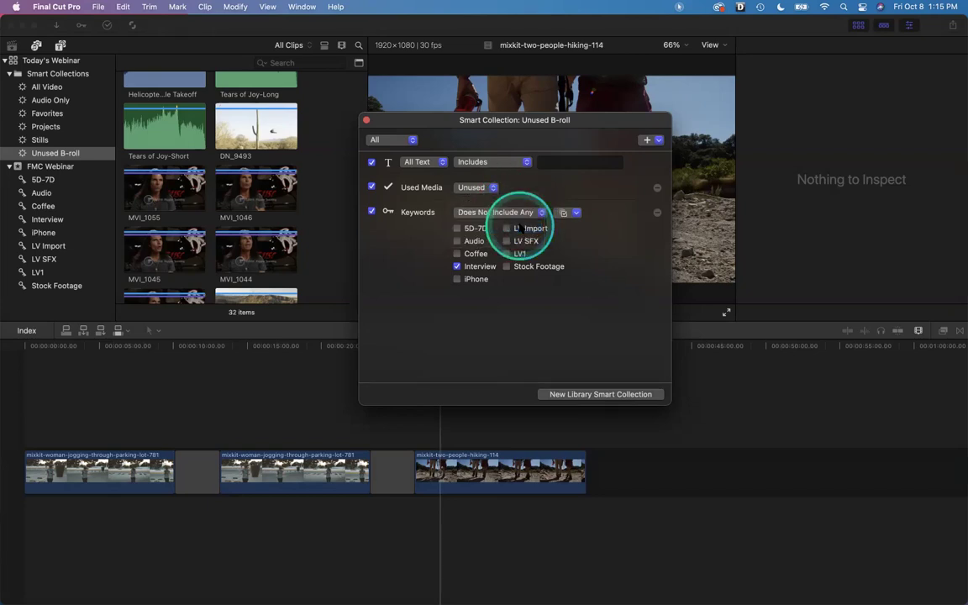
left_click(534, 213)
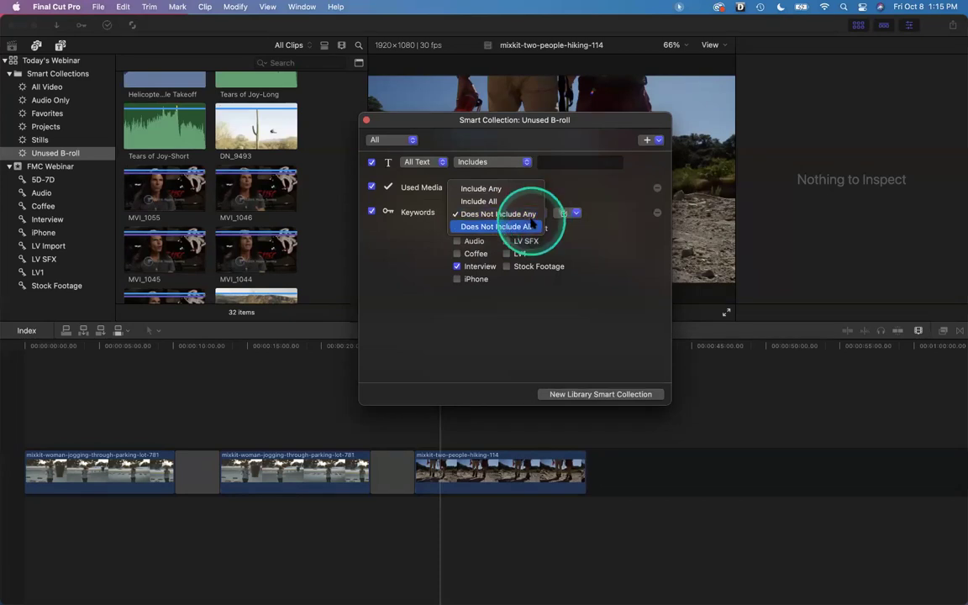
left_click(574, 211)
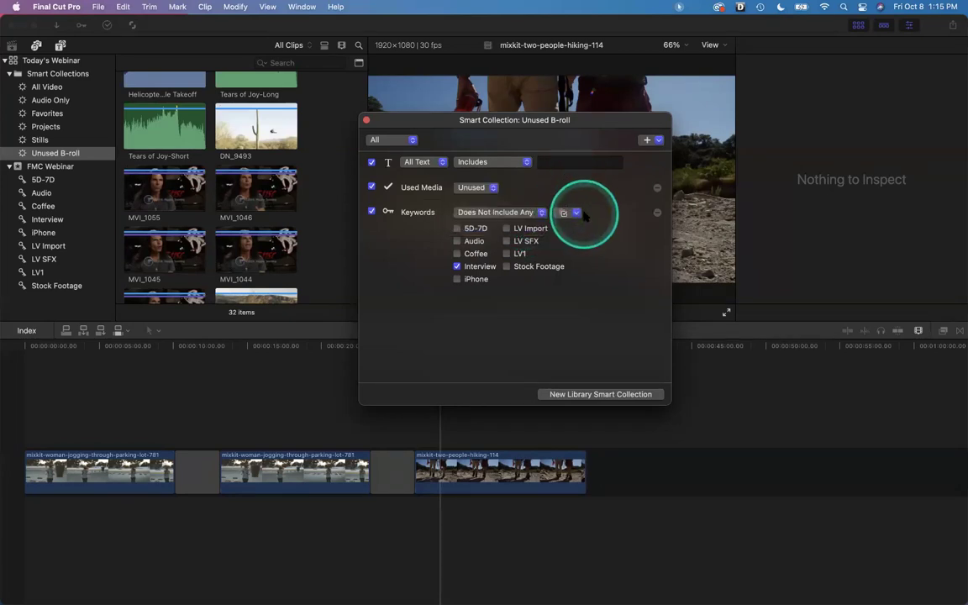
Try the exclusion with all keywords and with Interview alone, and remove the Keywords rule
left_click(573, 212)
left_click(575, 224)
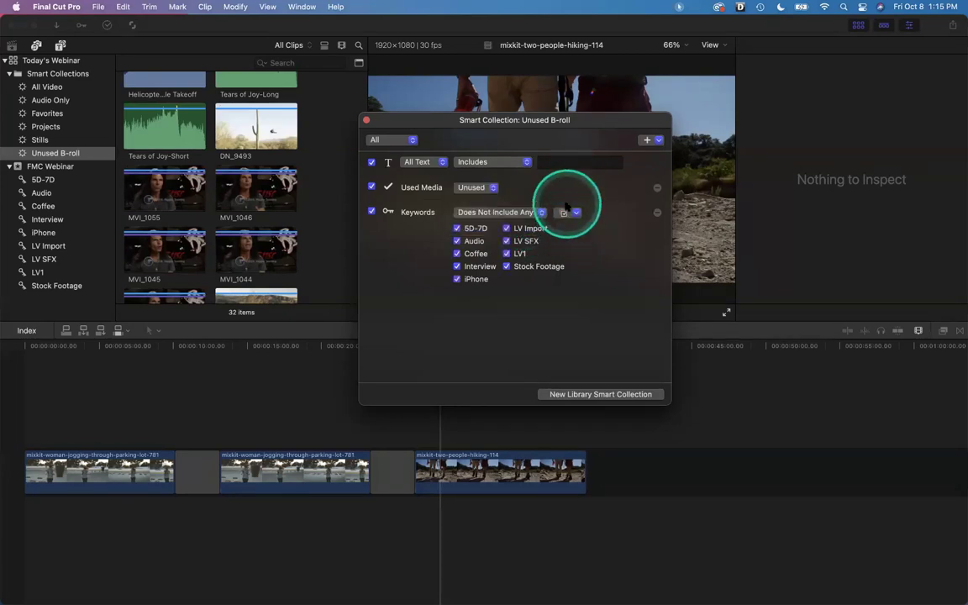
left_click(572, 213)
left_click(580, 180)
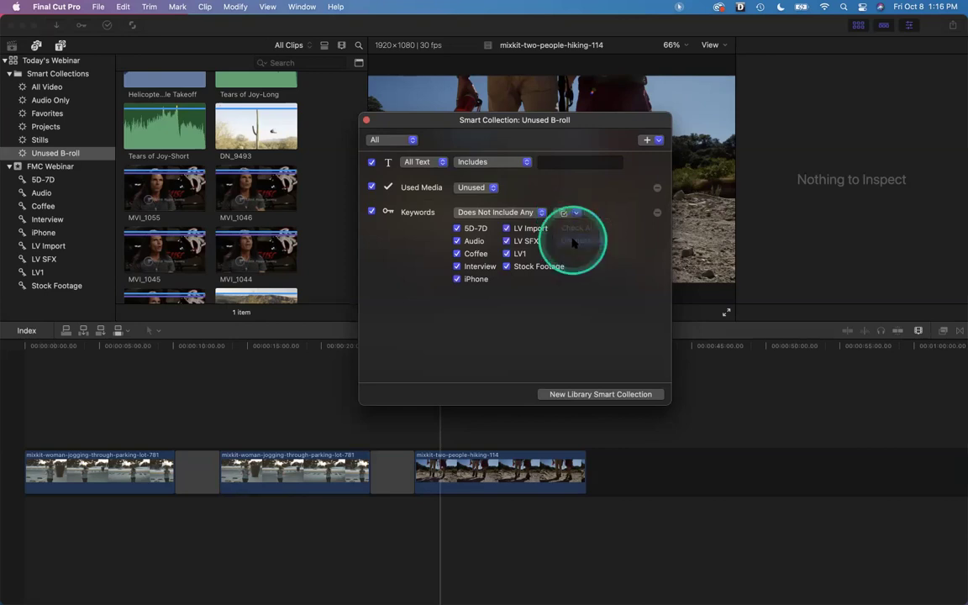
left_click(457, 266)
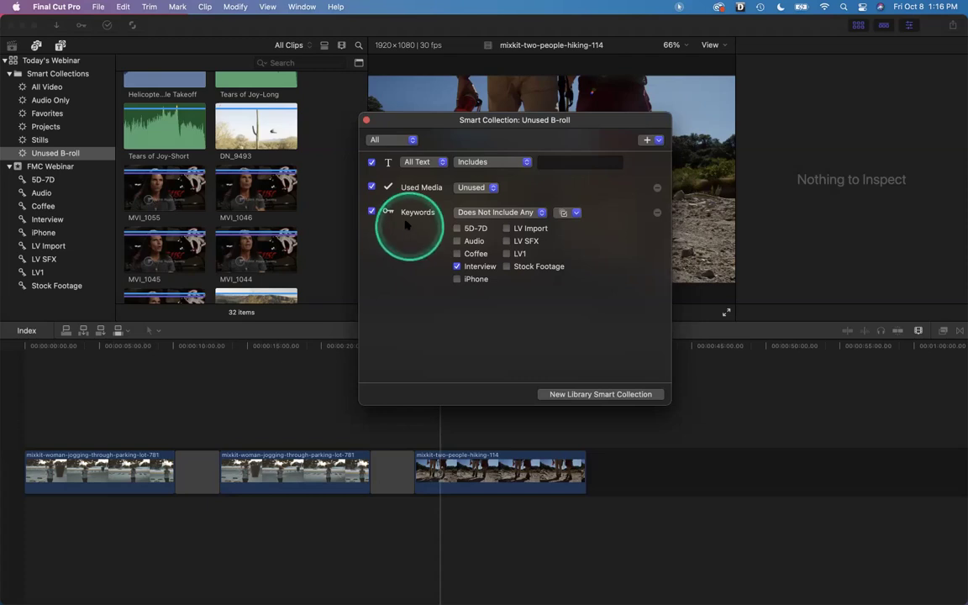
left_click(656, 213)
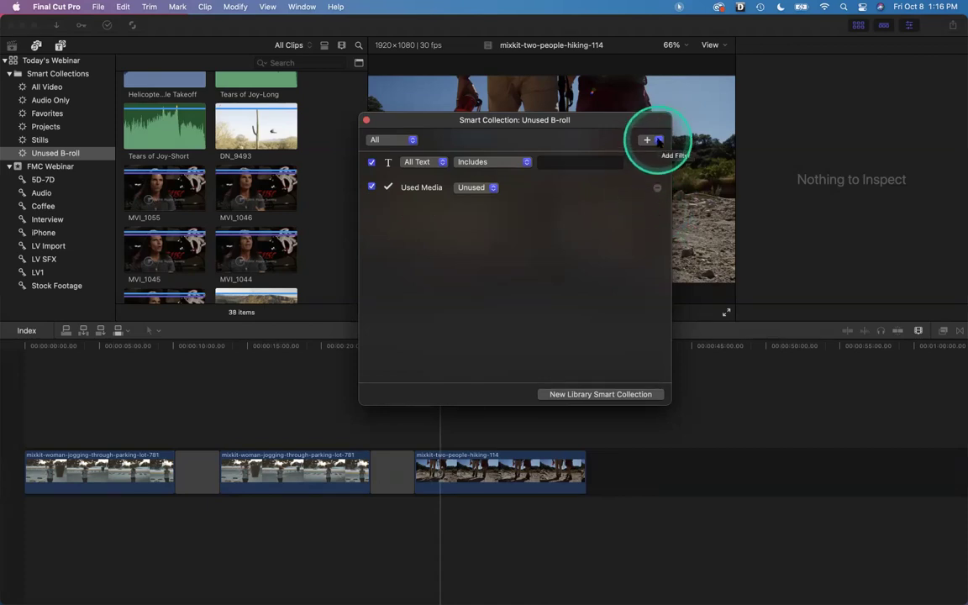
Try a Keywords rule on the Unused B-roll smart collection with only Interview checked and Does Not Include Any, and remove the rule
left_click(660, 141)
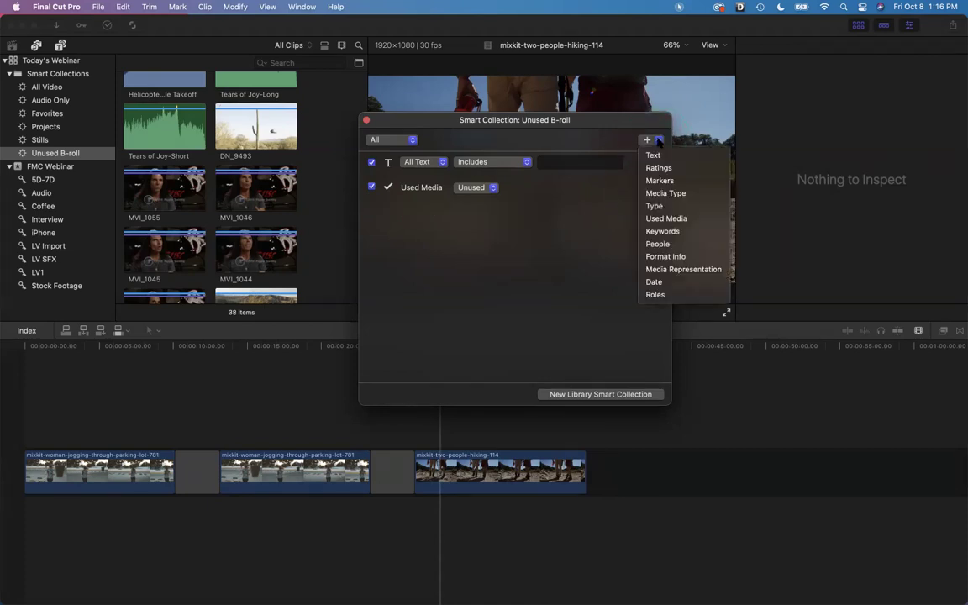
left_click(660, 230)
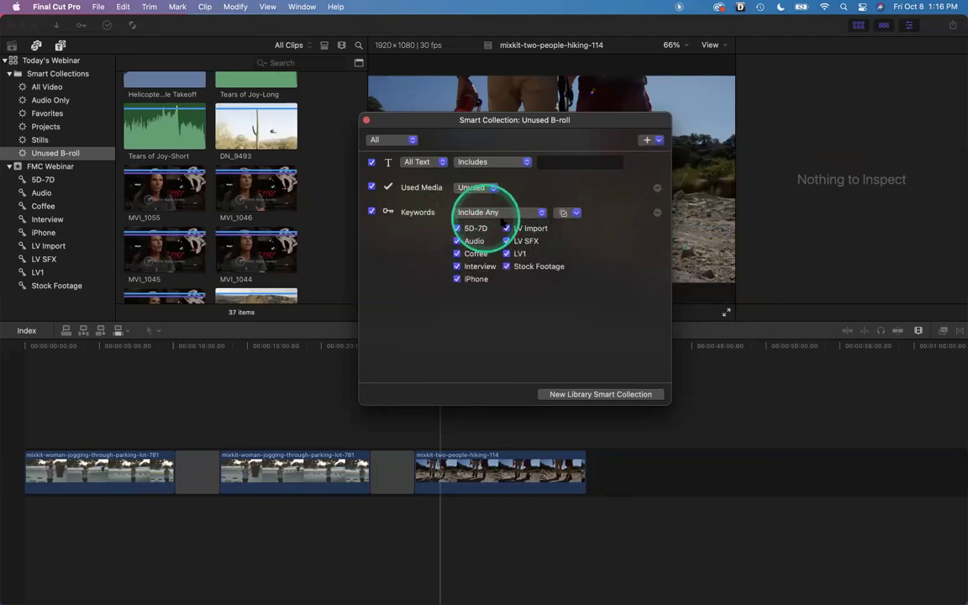
left_click(516, 216)
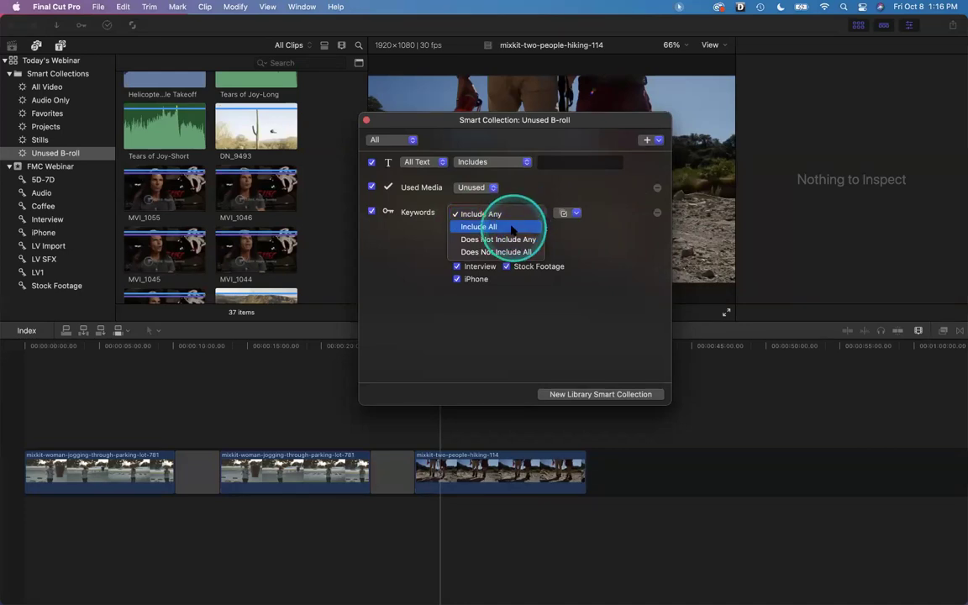
left_click(513, 227)
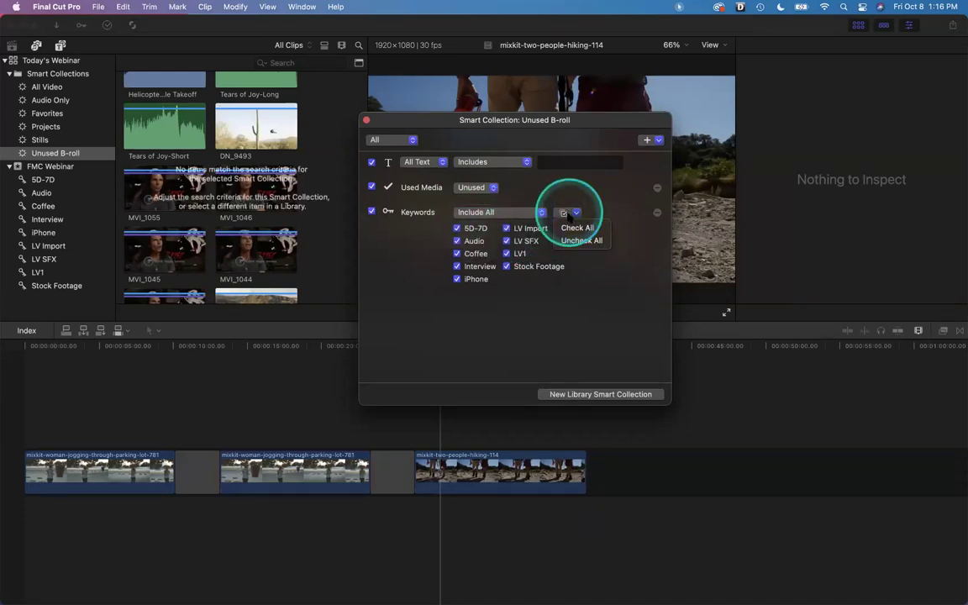
left_click(579, 241)
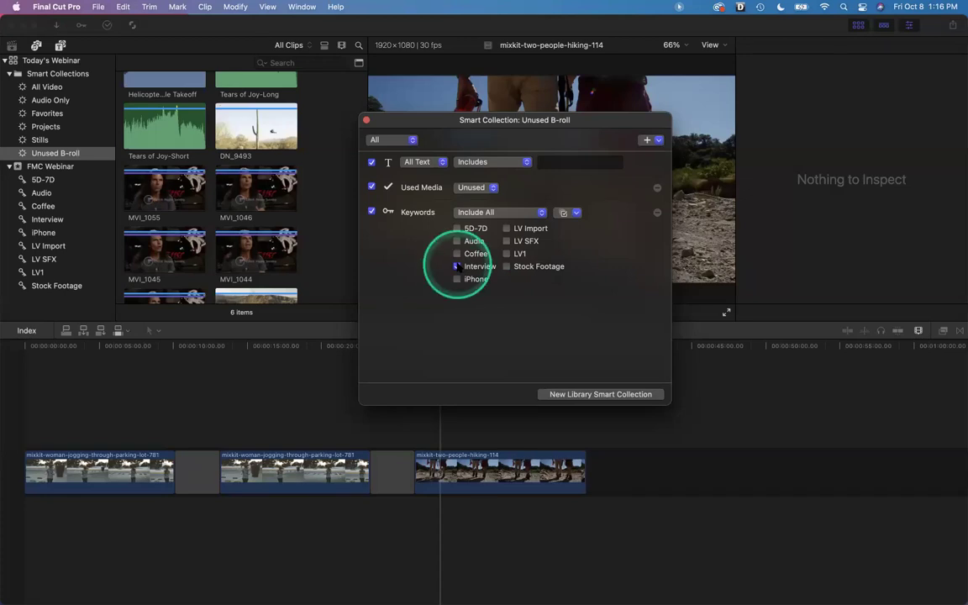
left_click(456, 266)
left_click(538, 212)
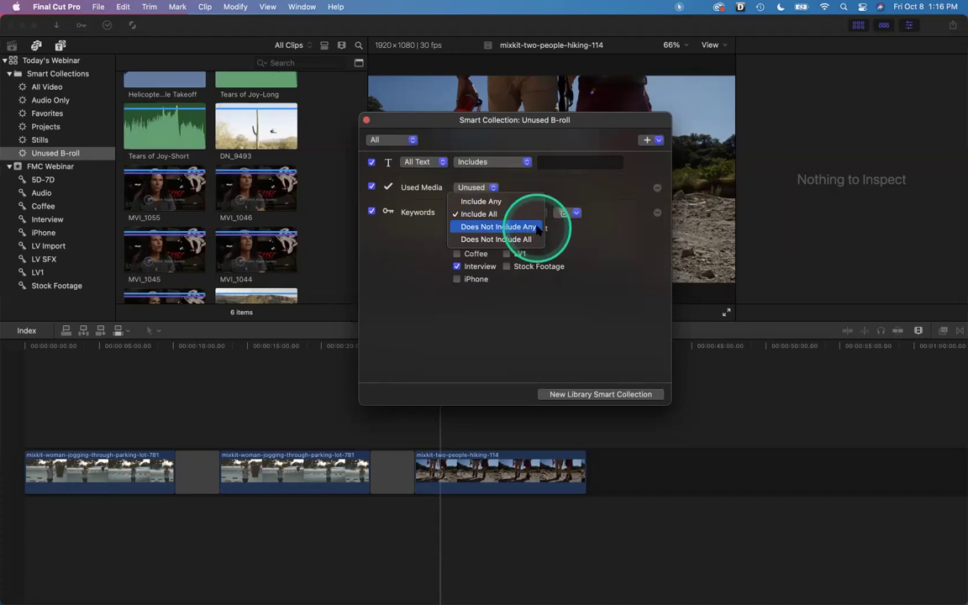
left_click(538, 227)
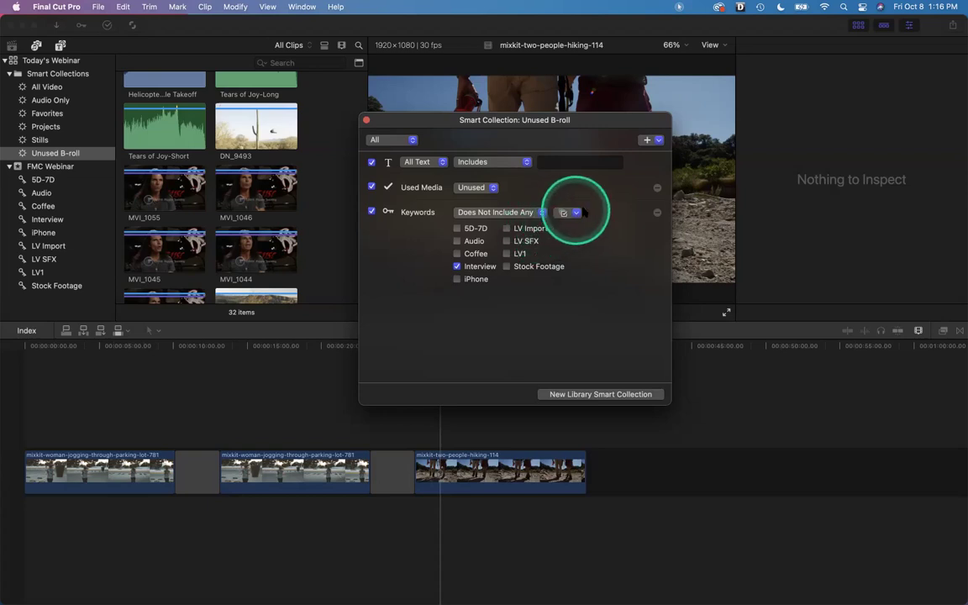
left_click(658, 213)
left_click(367, 120)
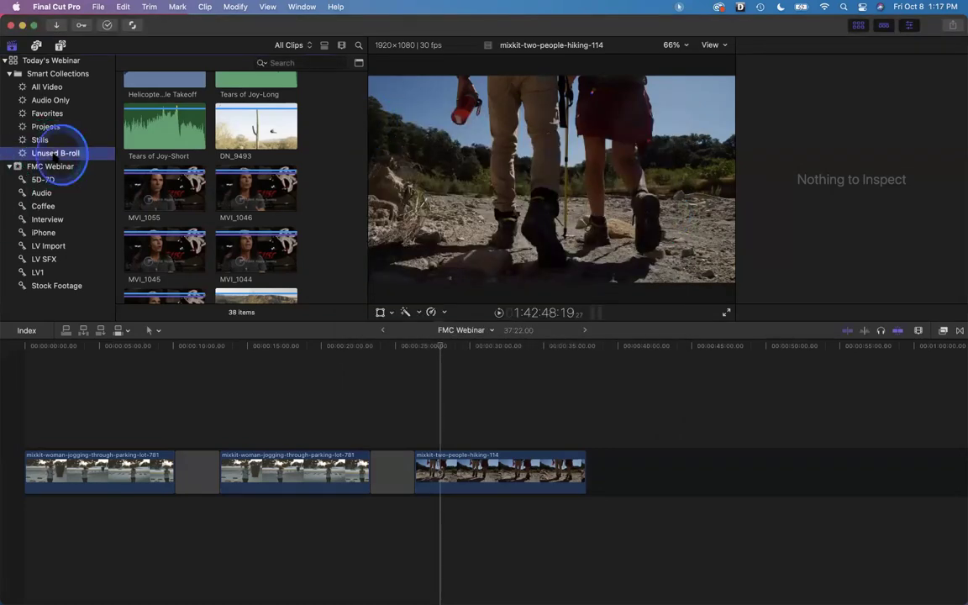
Add a Keywords rule to the Unused B-roll smart collection, set to Include All with only the Interview keyword checked
double_click(48, 143)
left_click(374, 171)
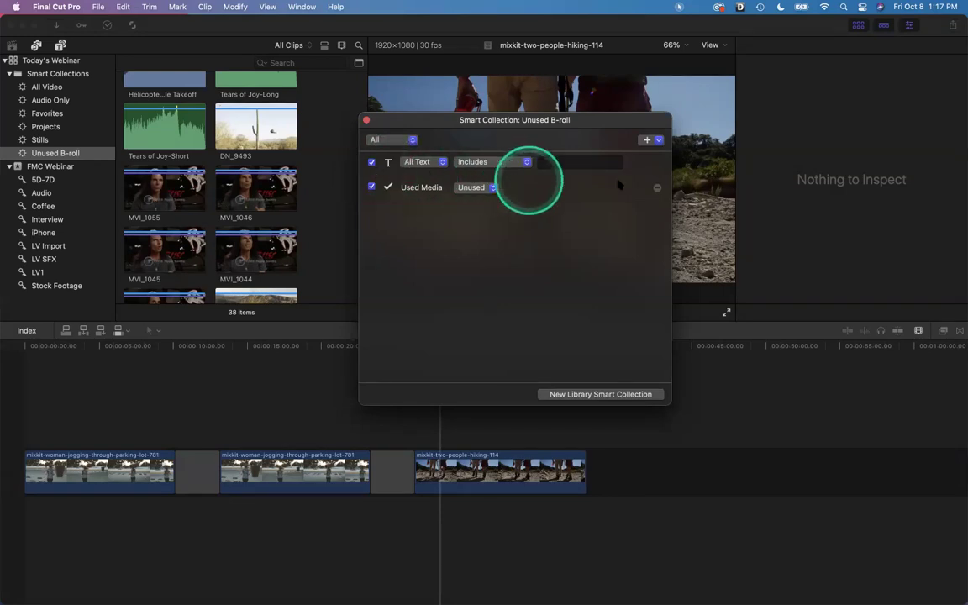
left_click(660, 141)
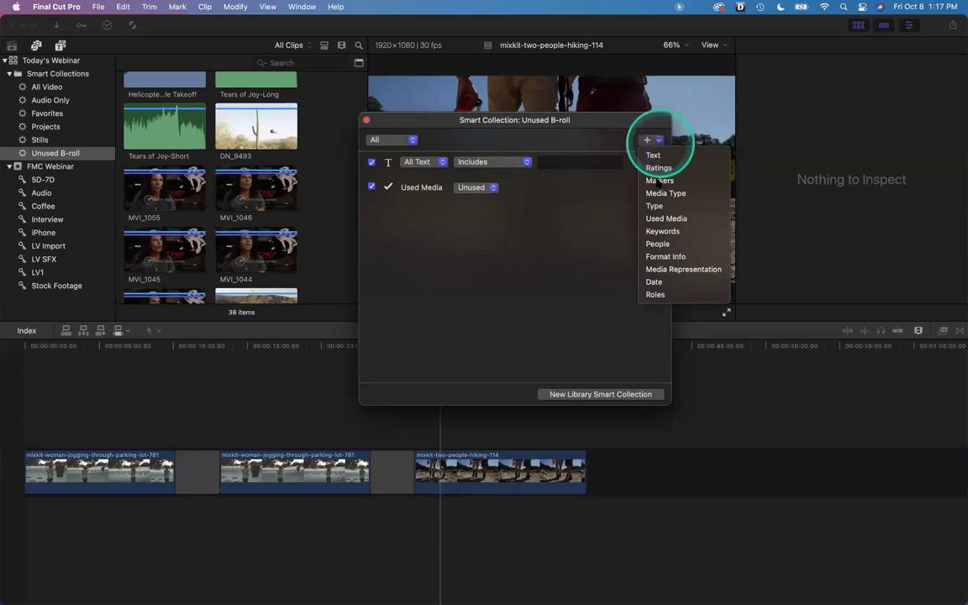
left_click(665, 231)
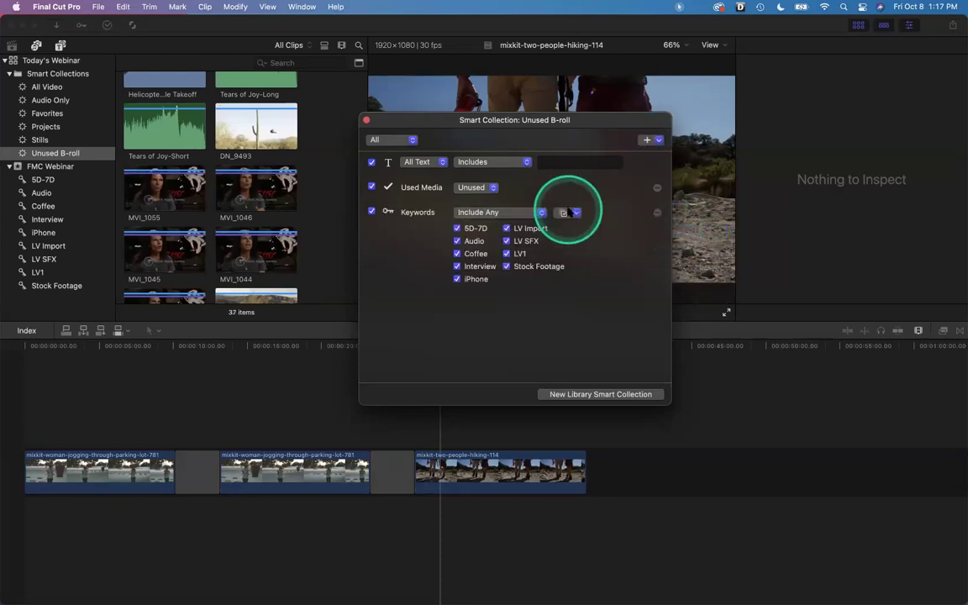
left_click(494, 213)
left_click(500, 227)
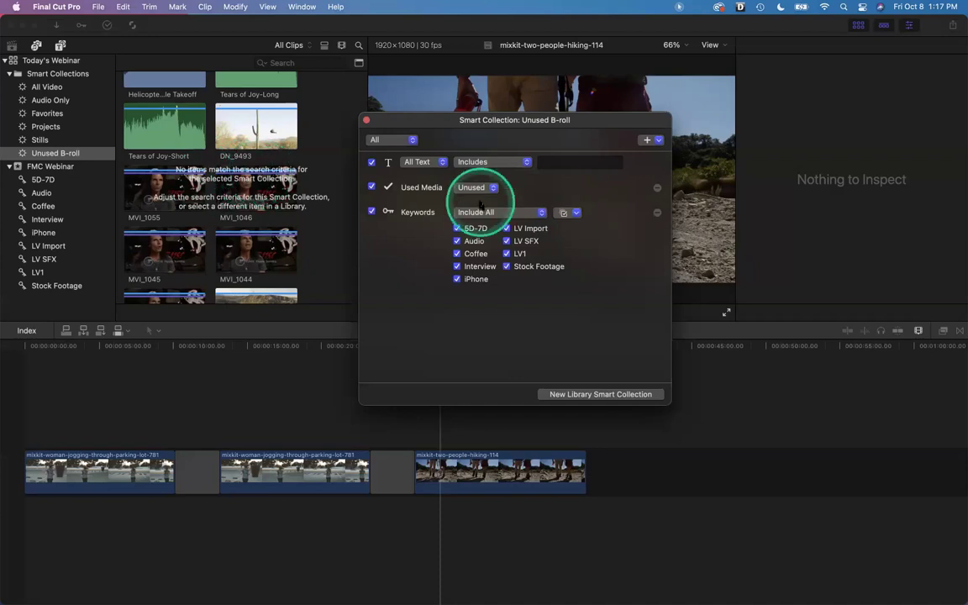
left_click(573, 213)
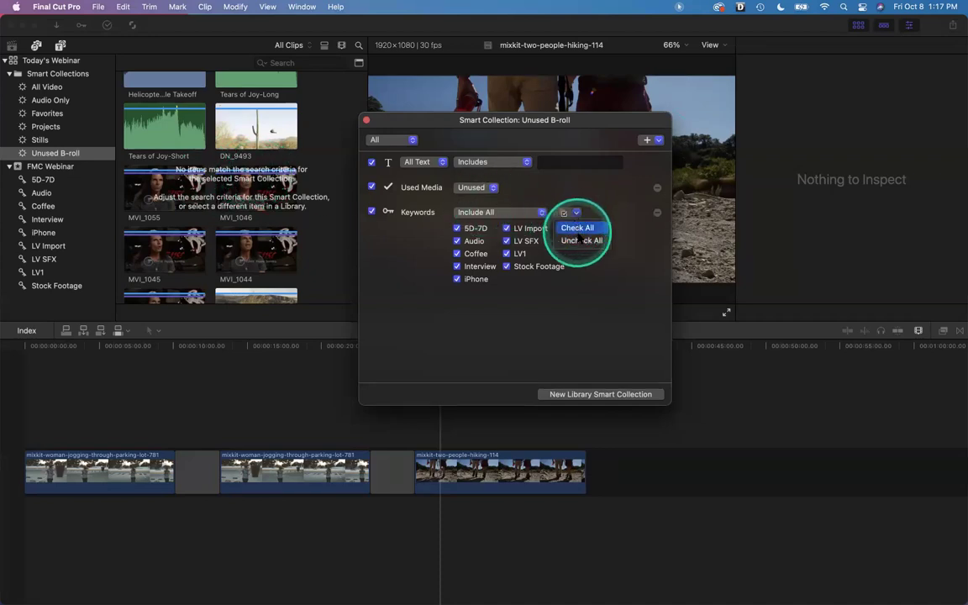
left_click(562, 240)
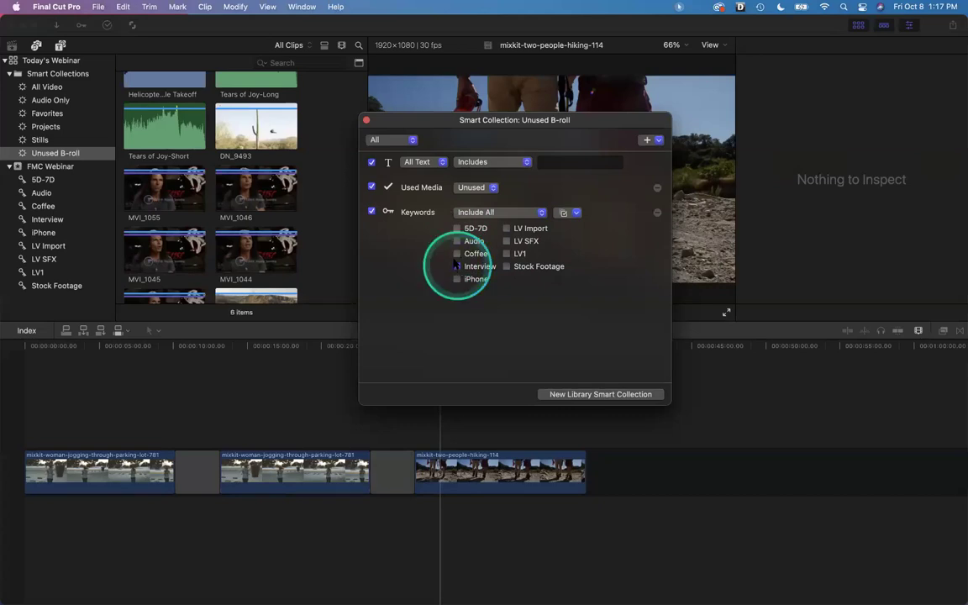
left_click(367, 120)
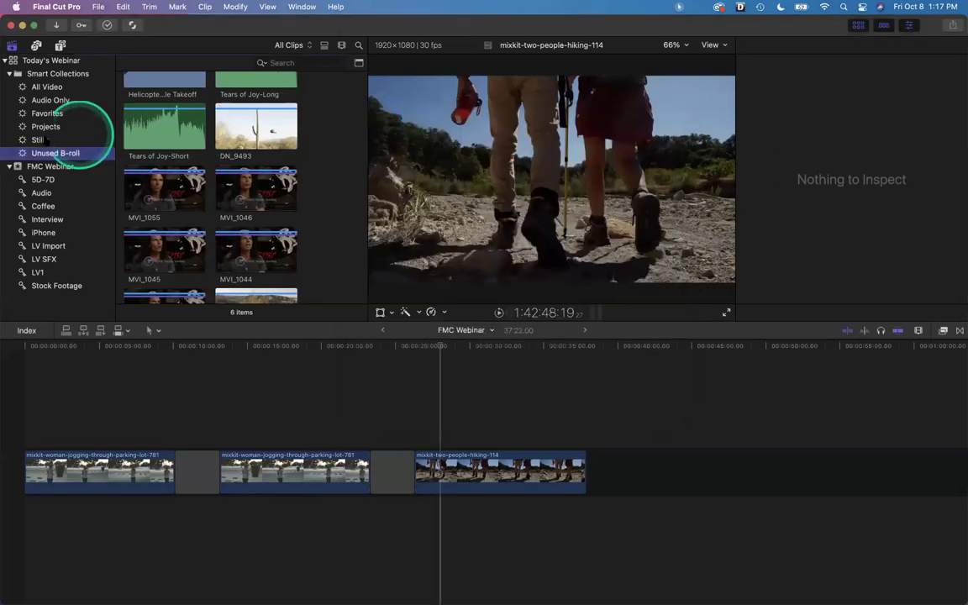
Reselect the Unused B-roll smart collection to refresh it and check which clips it gathers
left_click(40, 140)
left_click(50, 154)
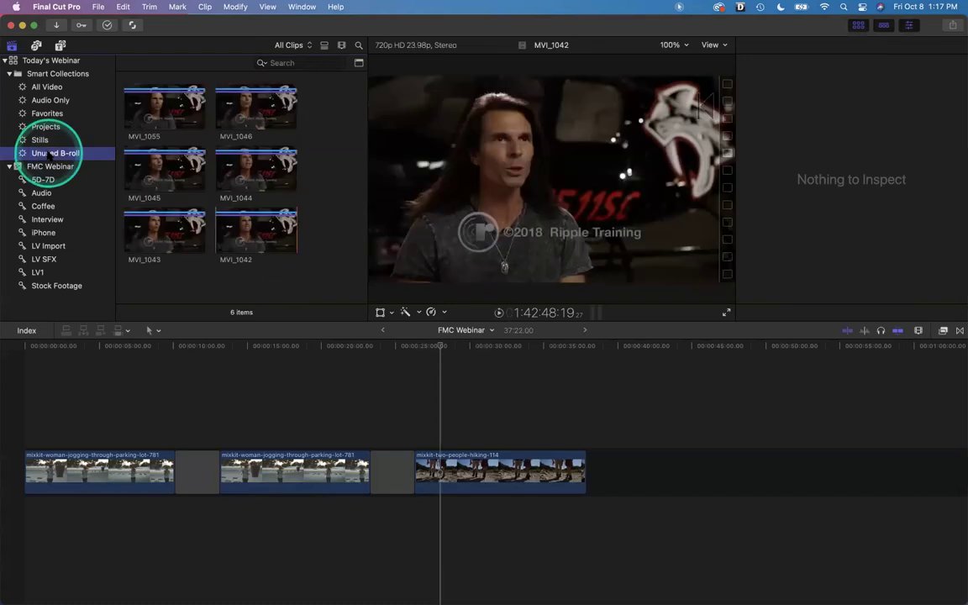
left_click(223, 192)
left_click(220, 125)
left_click(59, 153)
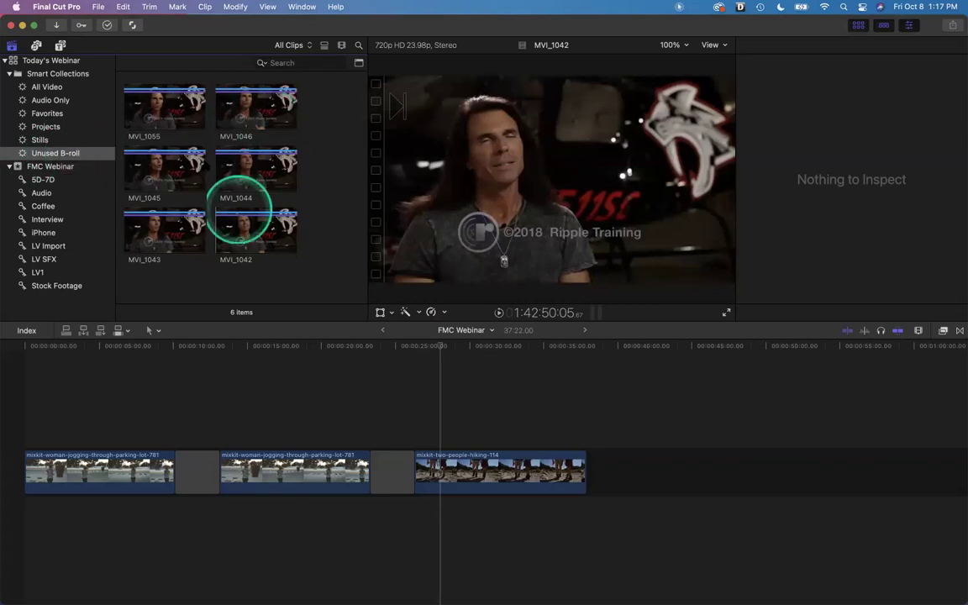
Change the Unused B-roll smart collection's Keywords rule to Does Not Include Any so that Interview clips are excluded
double_click(50, 151)
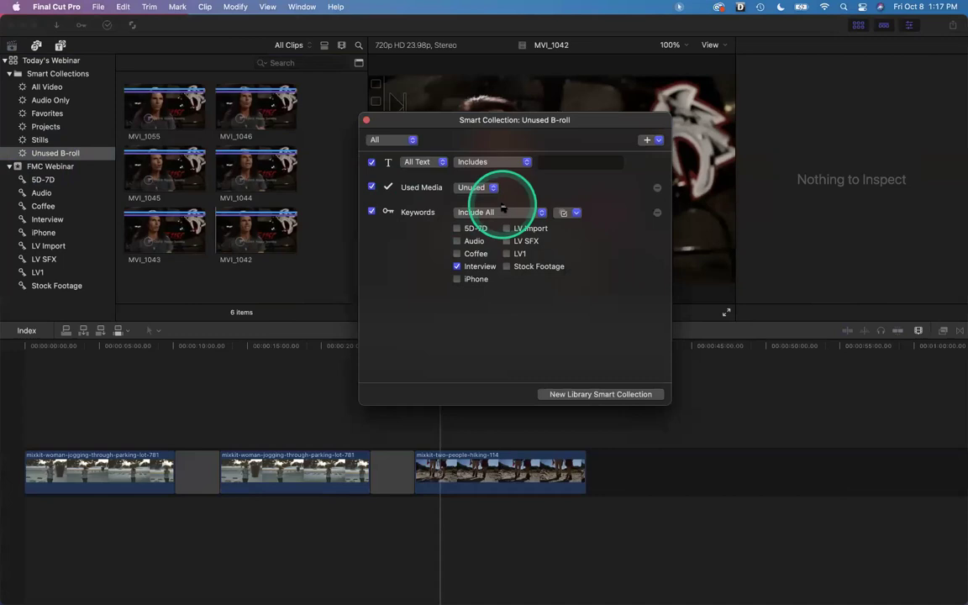
left_click(539, 212)
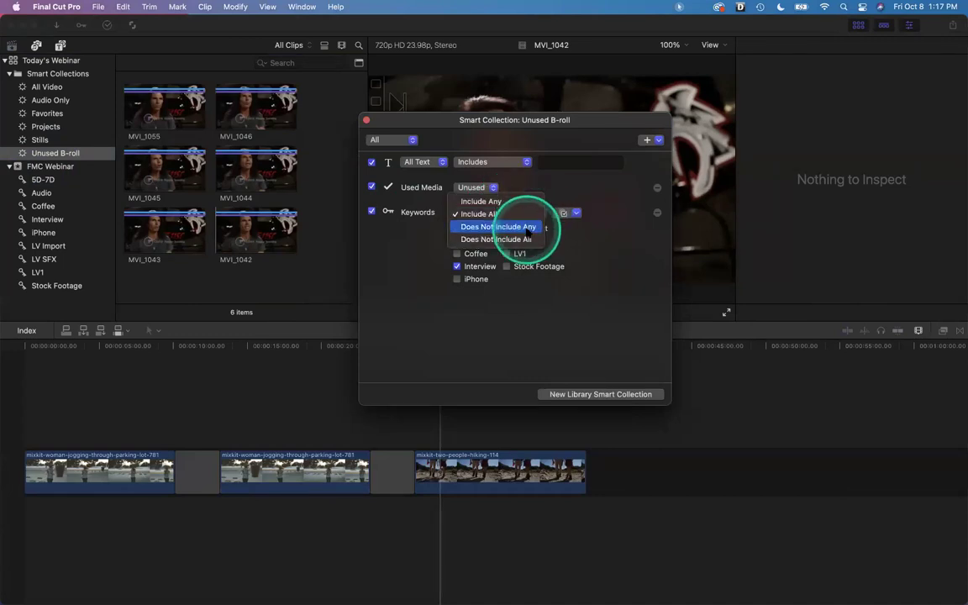
left_click(529, 228)
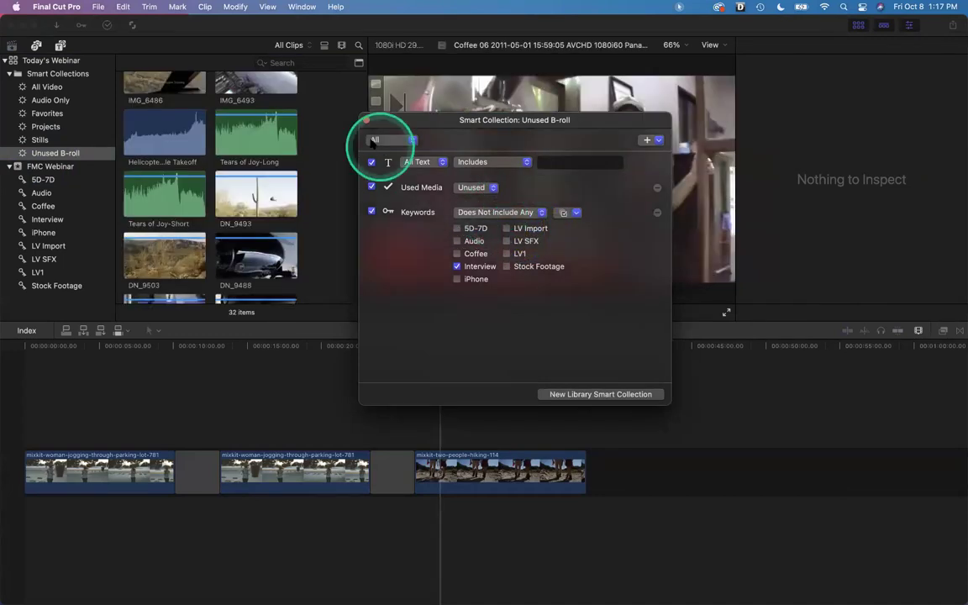
left_click(366, 121)
Look through the clips of the Unused B-roll smart collection for interview or audio items
scroll(208, 219, "up", 1)
scroll(208, 218, "up", 3)
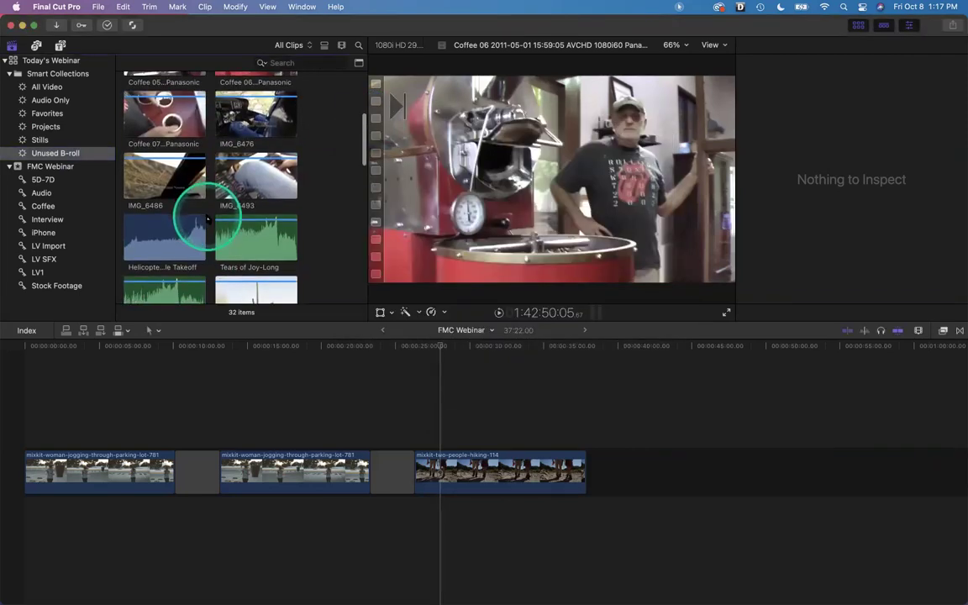
scroll(207, 219, "up", 5)
scroll(207, 218, "down", 10)
scroll(208, 218, "down", 10)
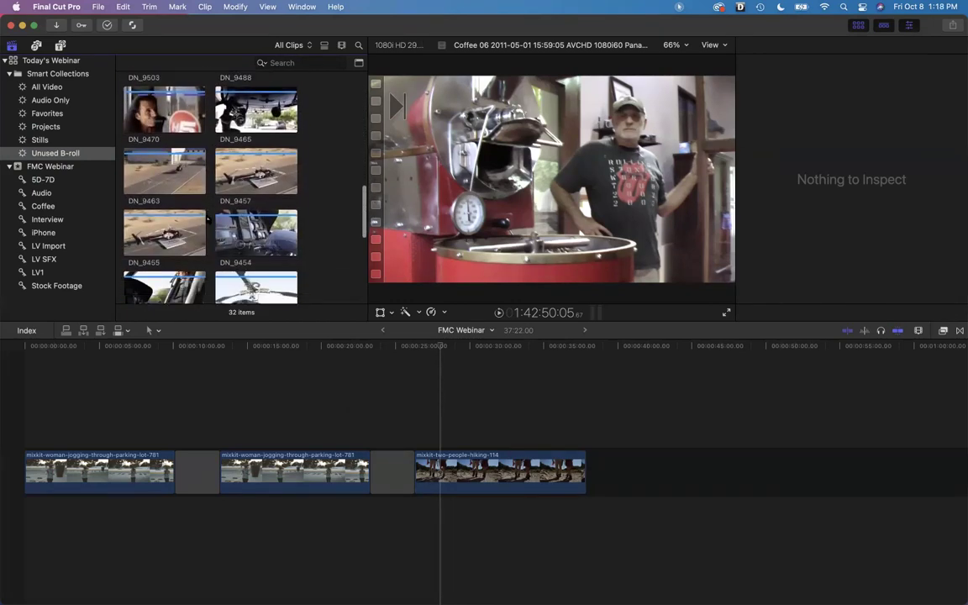
scroll(207, 219, "down", 10)
scroll(207, 219, "up", 3)
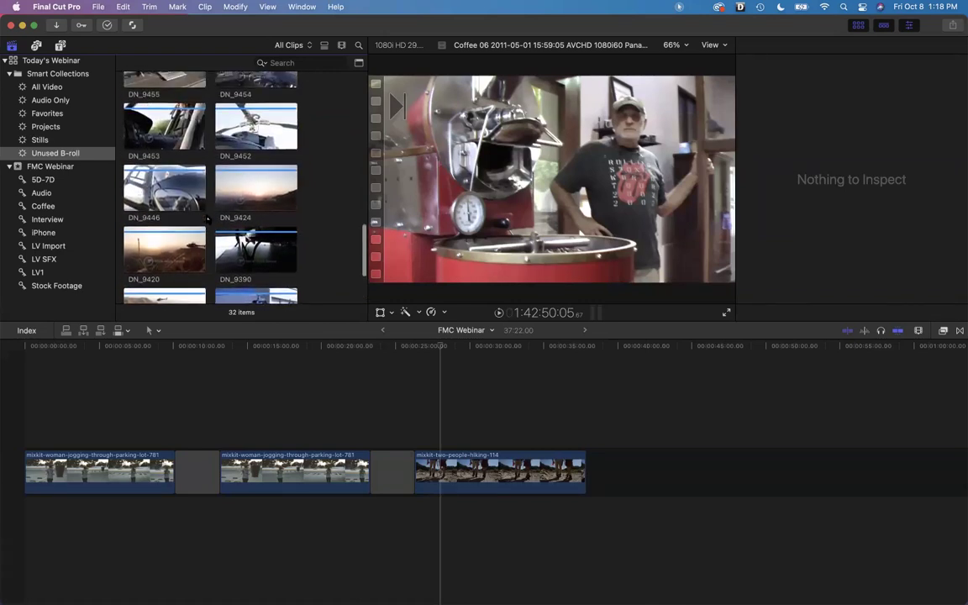
scroll(208, 219, "up", 10)
scroll(207, 218, "up", 2)
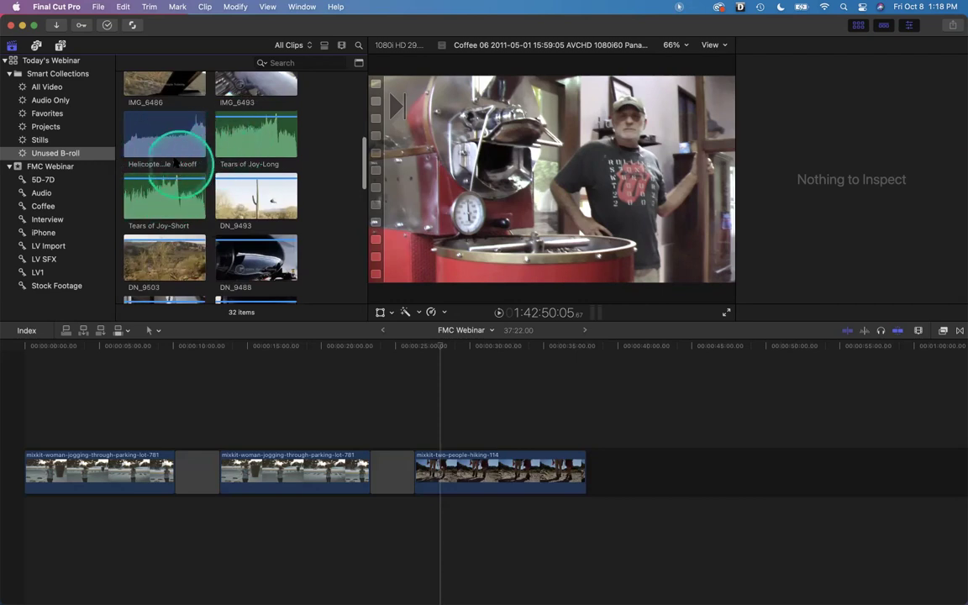
Add a Media Type rule to the Unused B-roll smart collection and set it to Is Not Audio Only
double_click(51, 153)
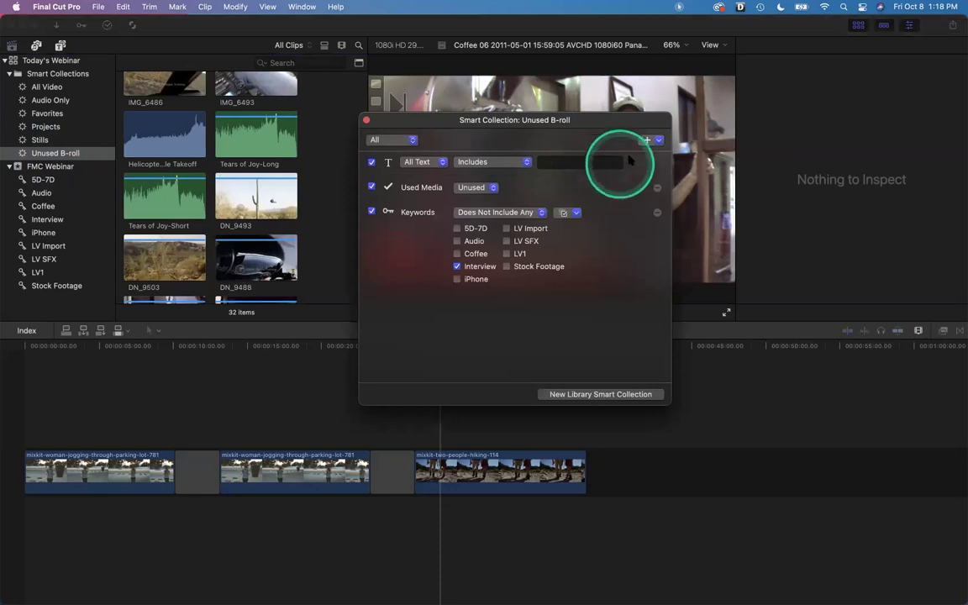
left_click(654, 141)
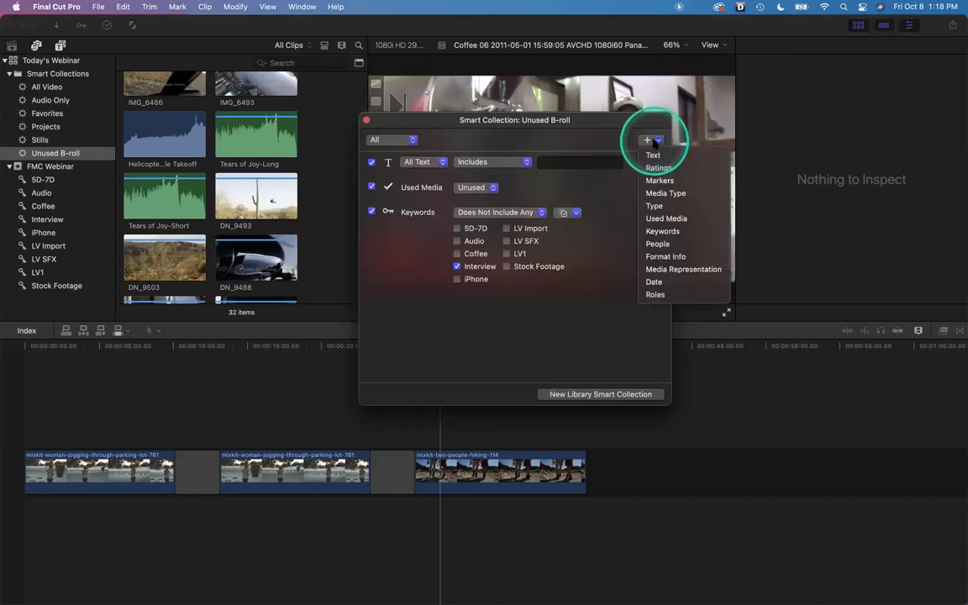
left_click(664, 195)
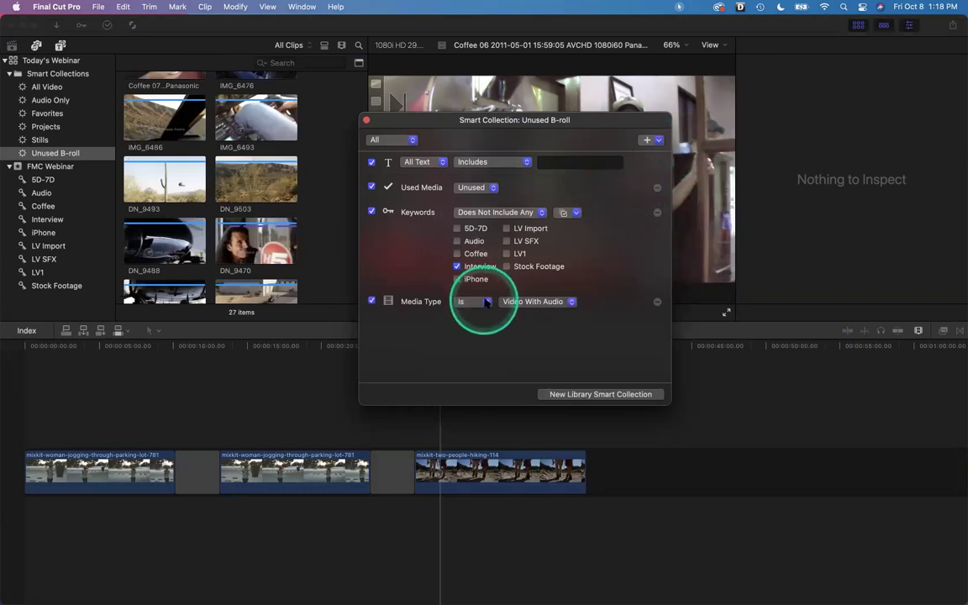
left_click(555, 302)
left_click(543, 329)
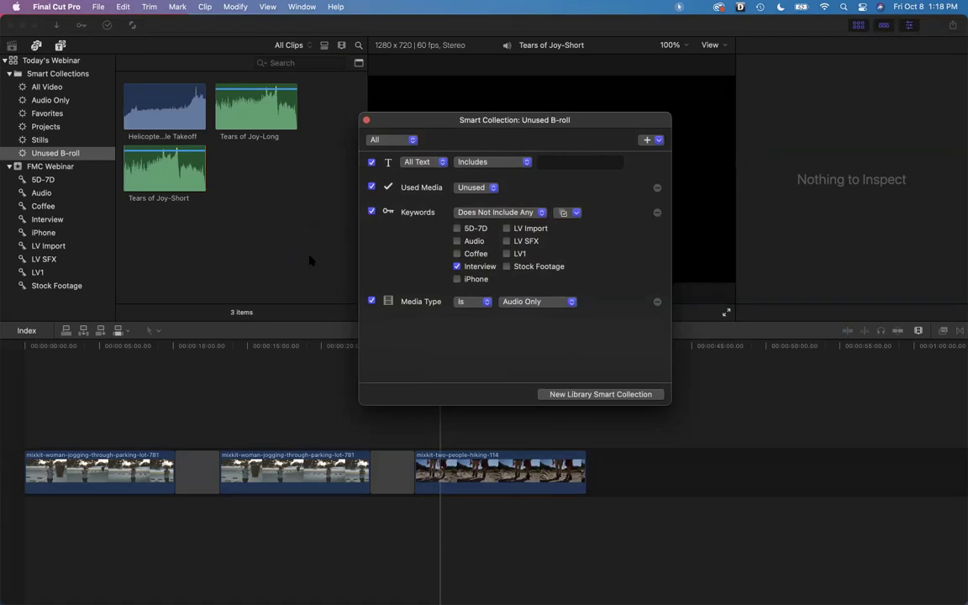
left_click(469, 302)
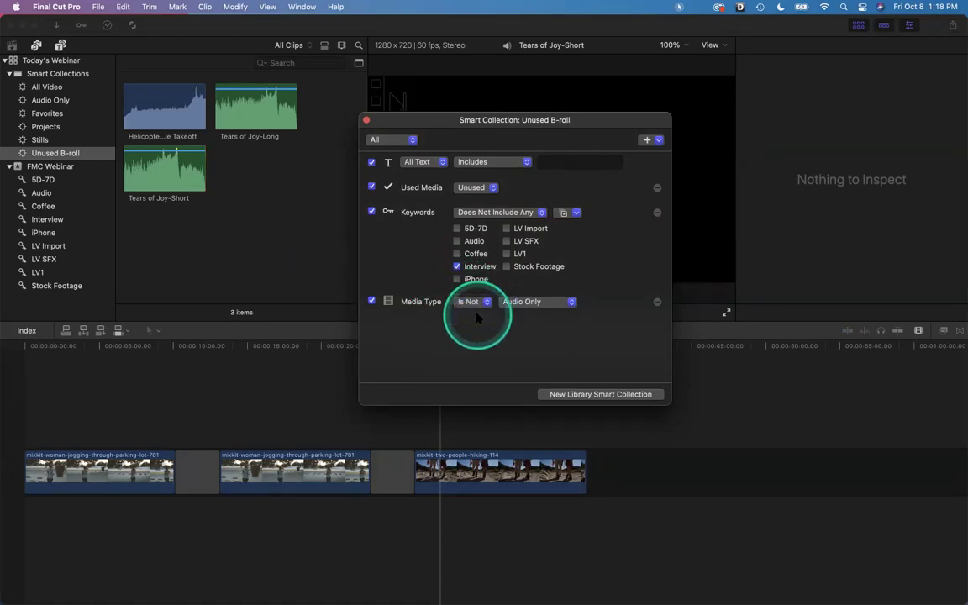
left_click(366, 121)
Examine the filtered clips in the Unused B-roll smart collection, previewing the helicopter clips DN_9287 and DN_9488
scroll(206, 220, "up", 10)
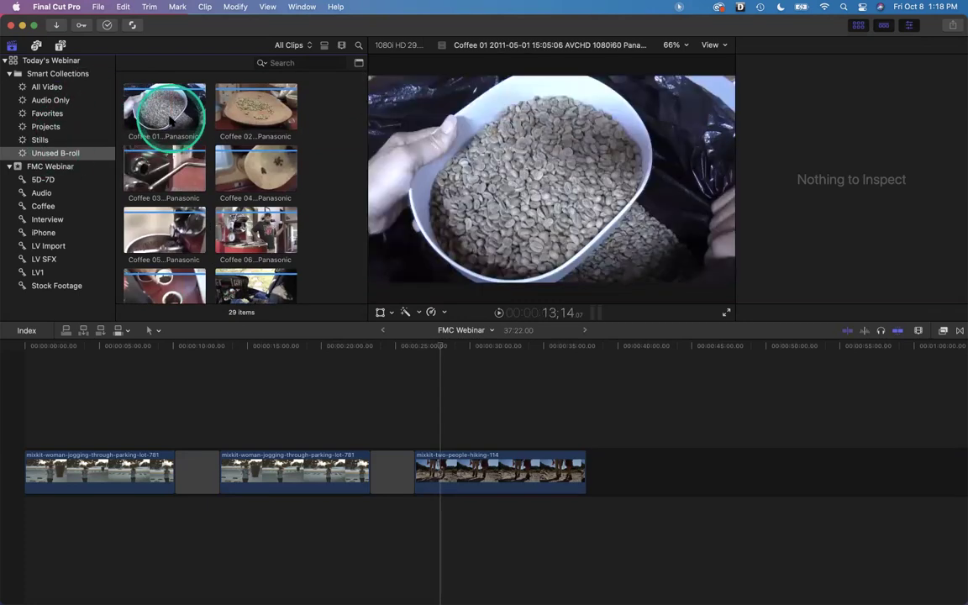
scroll(177, 122, "down", 5)
scroll(197, 122, "down", 8)
scroll(197, 122, "down", 5)
scroll(198, 122, "down", 6)
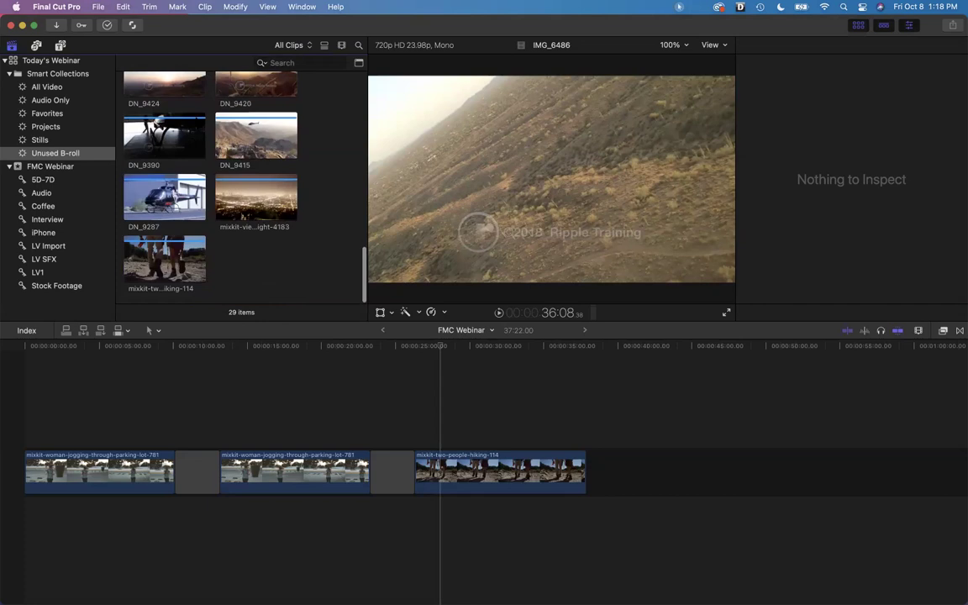
left_click(164, 194)
scroll(170, 185, "up", 3)
scroll(171, 185, "up", 2)
scroll(170, 185, "up", 4)
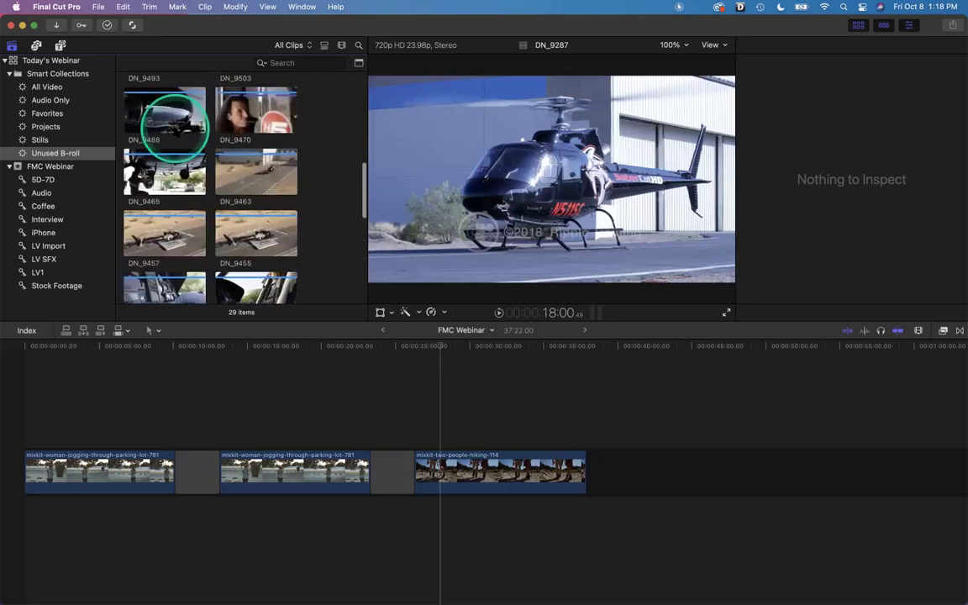
left_click(174, 125)
scroll(174, 125, "up", 2)
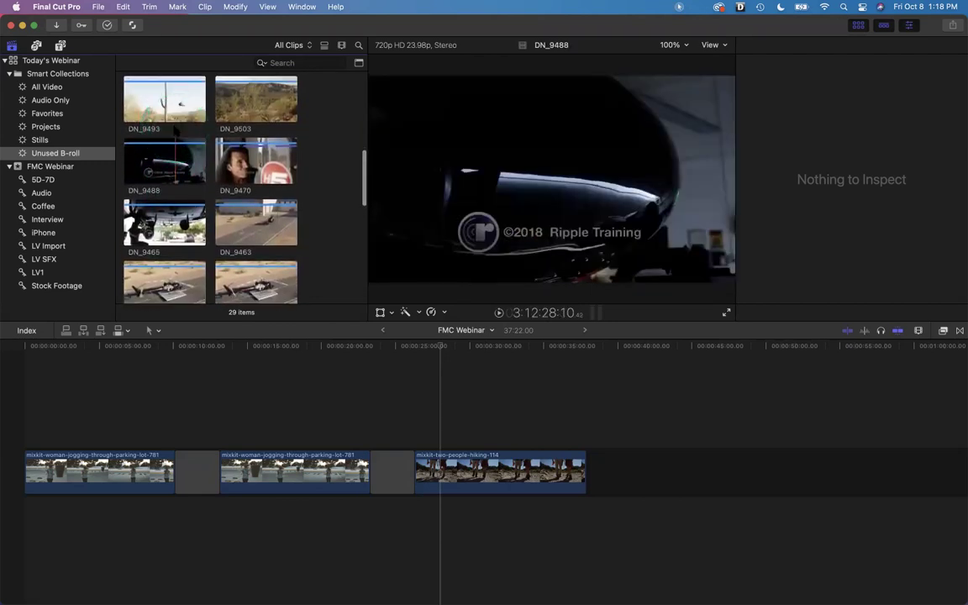
scroll(174, 130, "down", 1)
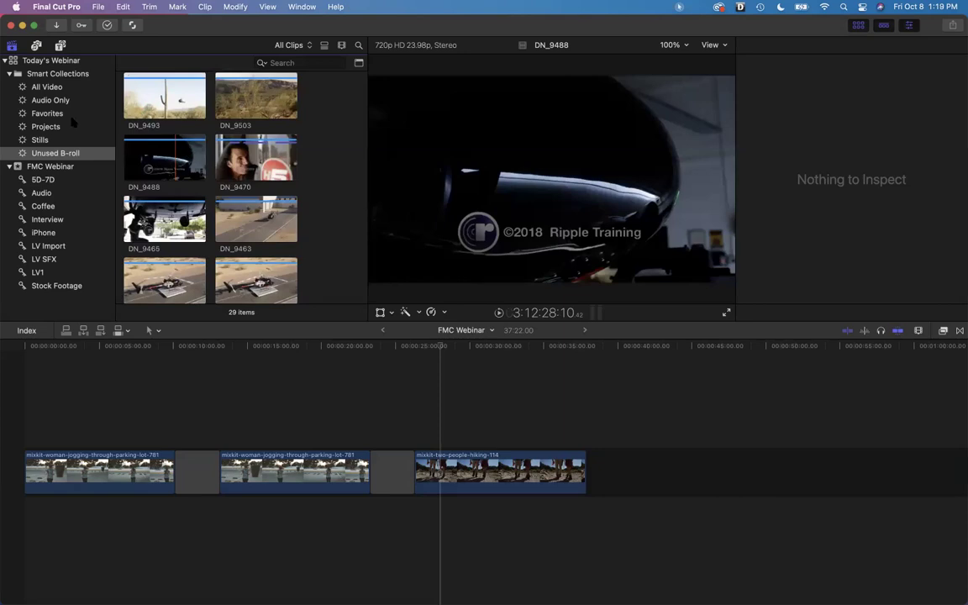
Reopen the filter rules of the Unused B-roll smart collection to review them
left_click(55, 153)
double_click(52, 154)
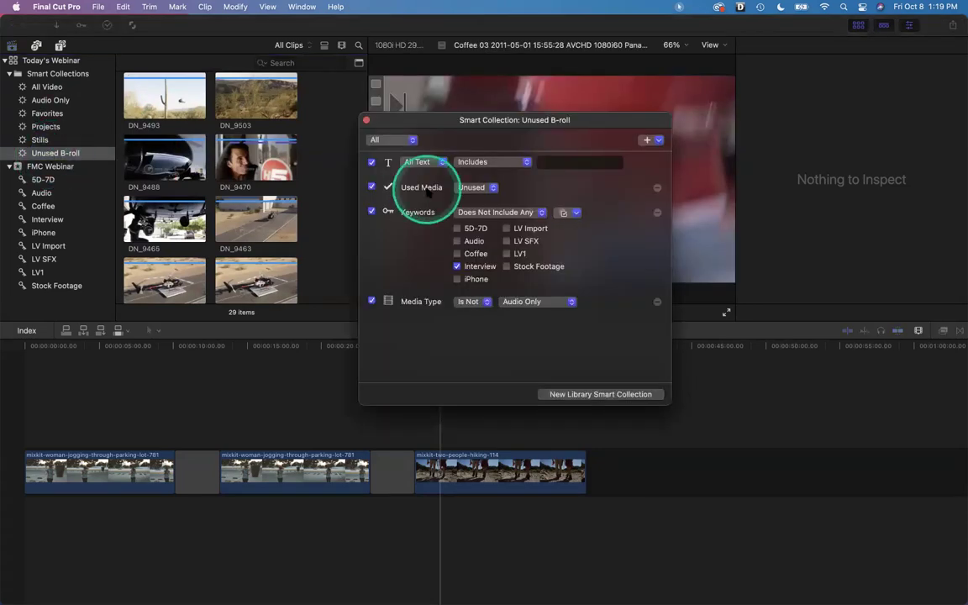
Review the rule types available for the Unused B-roll smart collection and close its filter settings
left_click(657, 141)
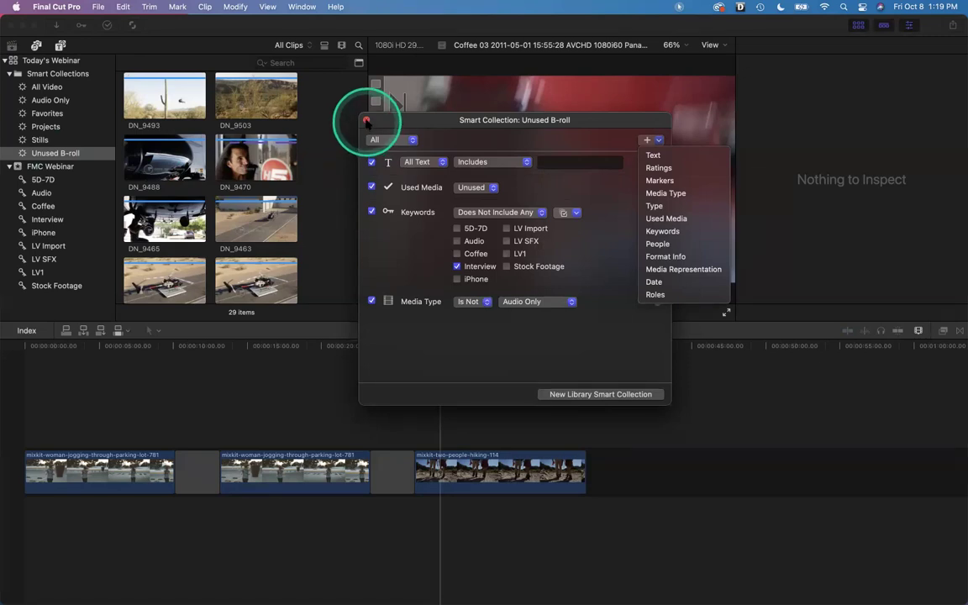
left_click(366, 122)
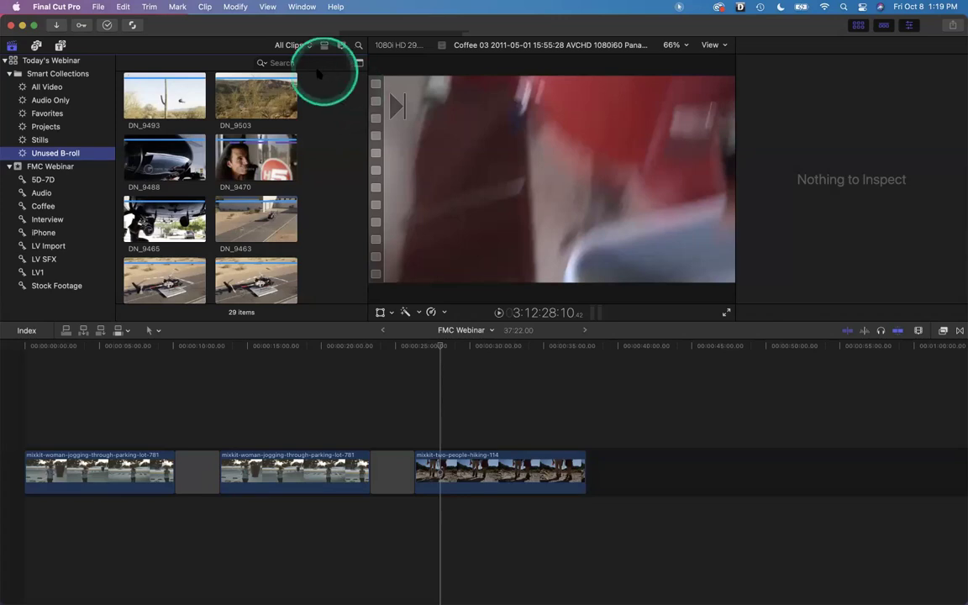
Look at the audio and video role assignment commands available for clip DN_9503
left_click(249, 106)
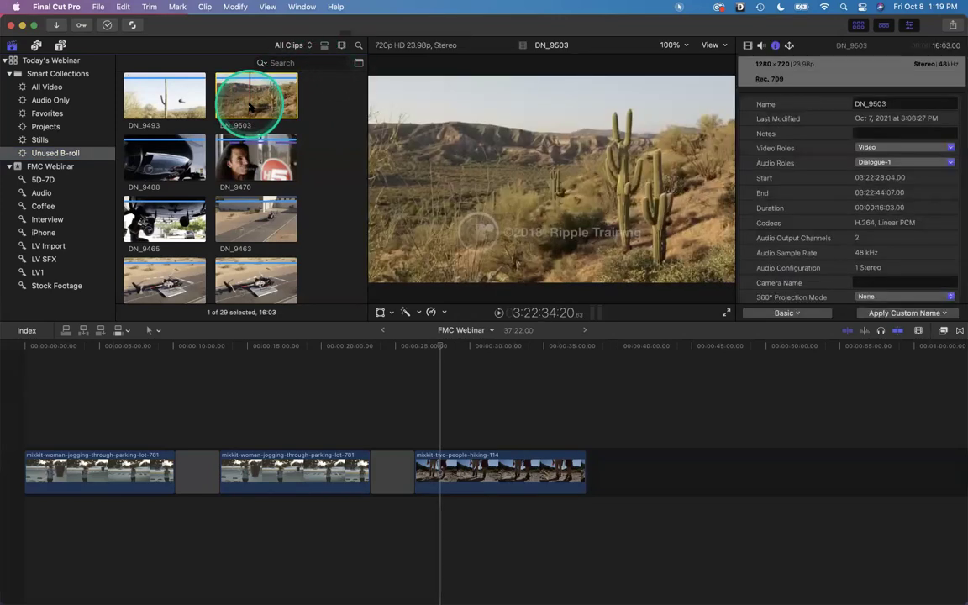
right_click(250, 105)
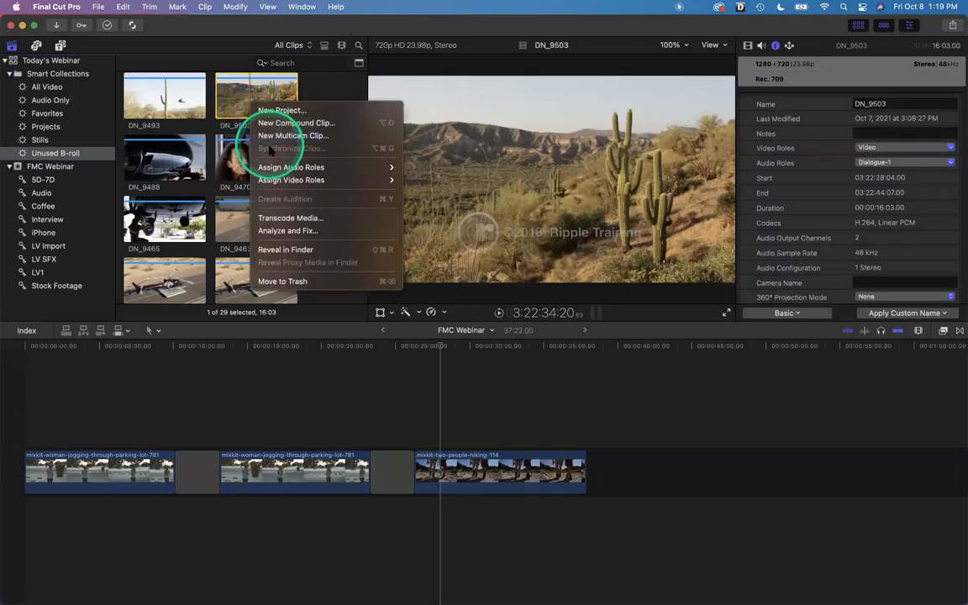
mouse_move(272, 167)
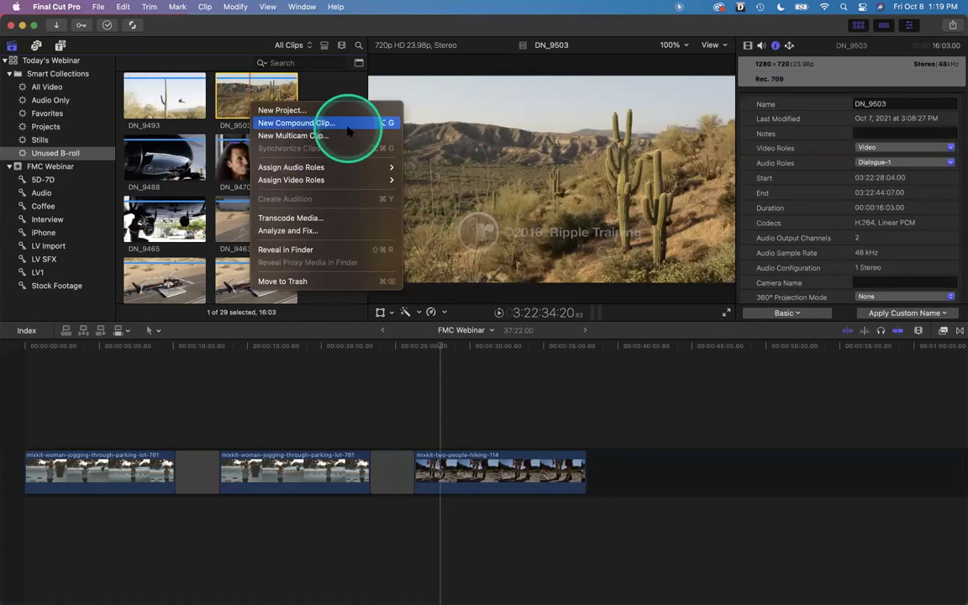
Examine the roles listed in the timeline index and the Video Roles choices for the mixkit-two-people-hiking-114 clip
left_click(19, 332)
left_click(21, 332)
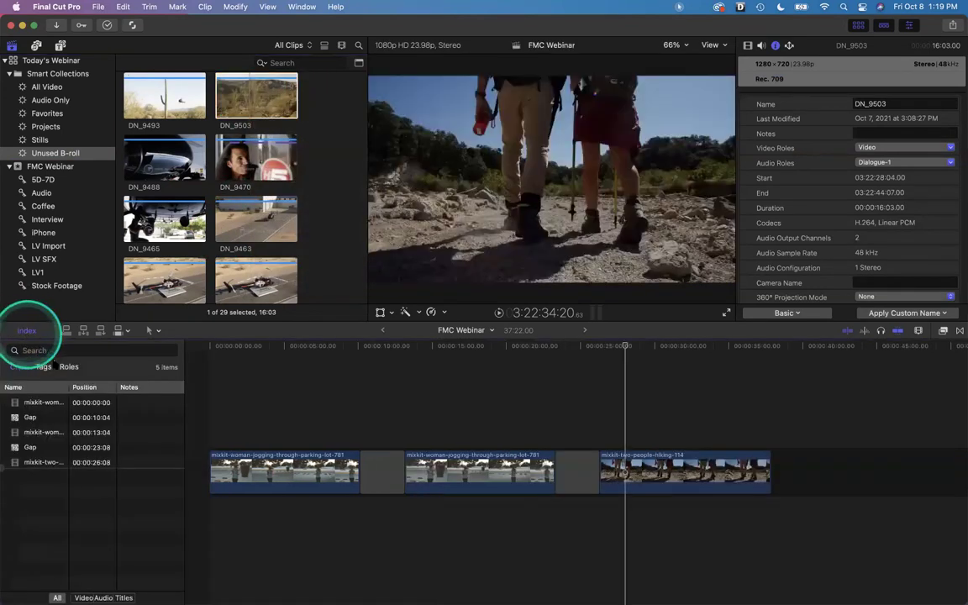
left_click(67, 367)
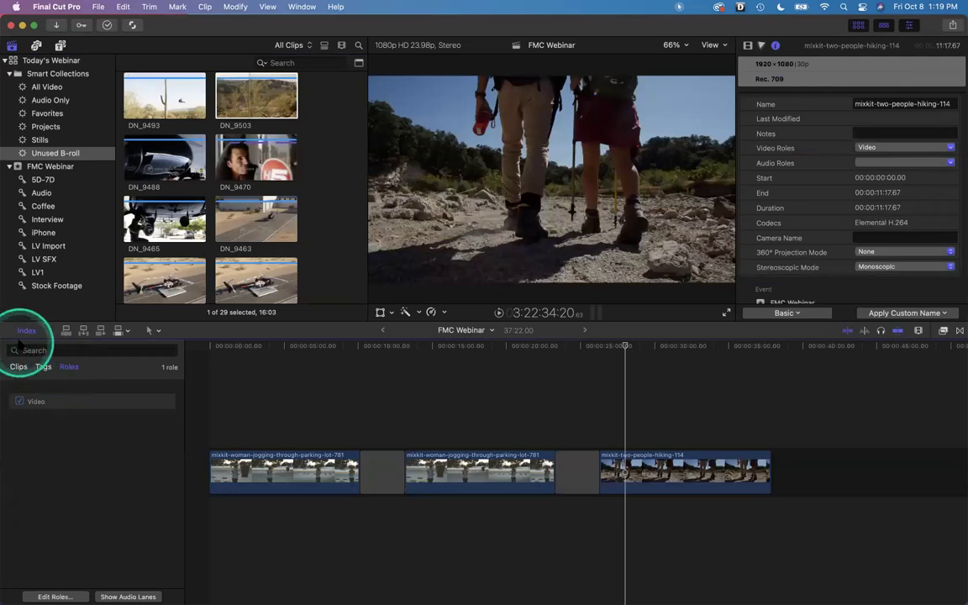
left_click(26, 331)
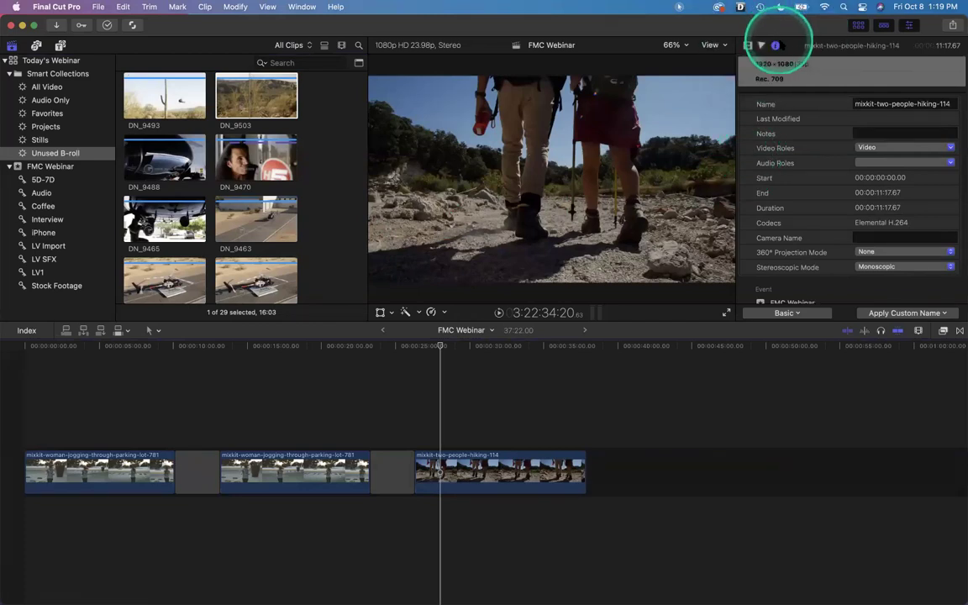
left_click(931, 151)
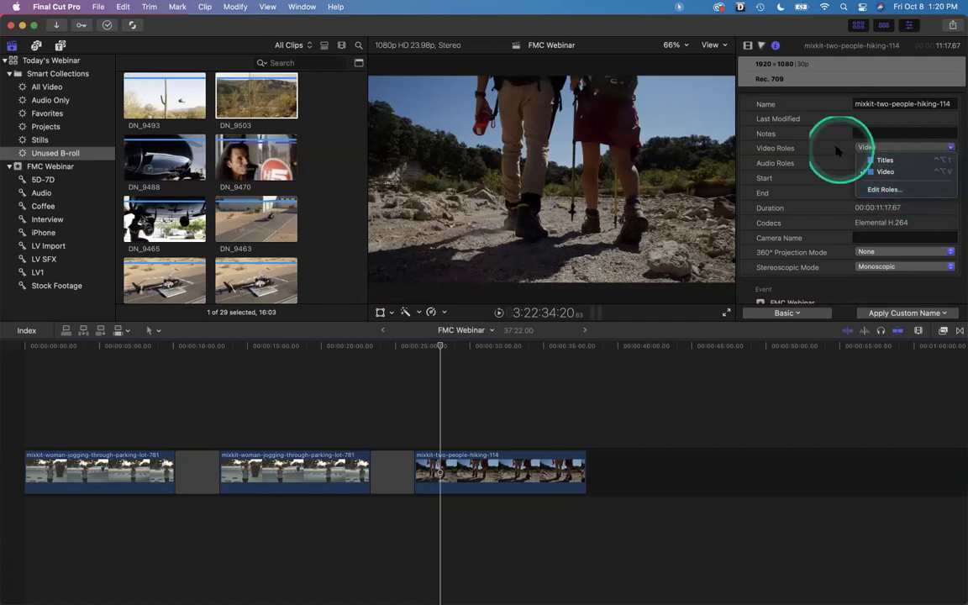
left_click(565, 109)
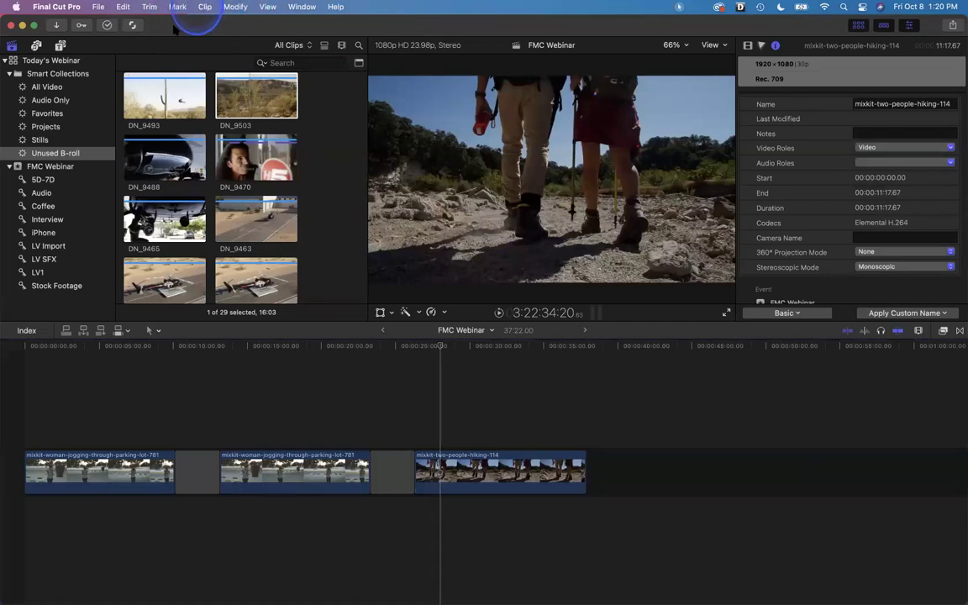
Edit the roles of the Today's Webinar library and add a subrole named Natural Sound under Effects
left_click(227, 6)
left_click(246, 114)
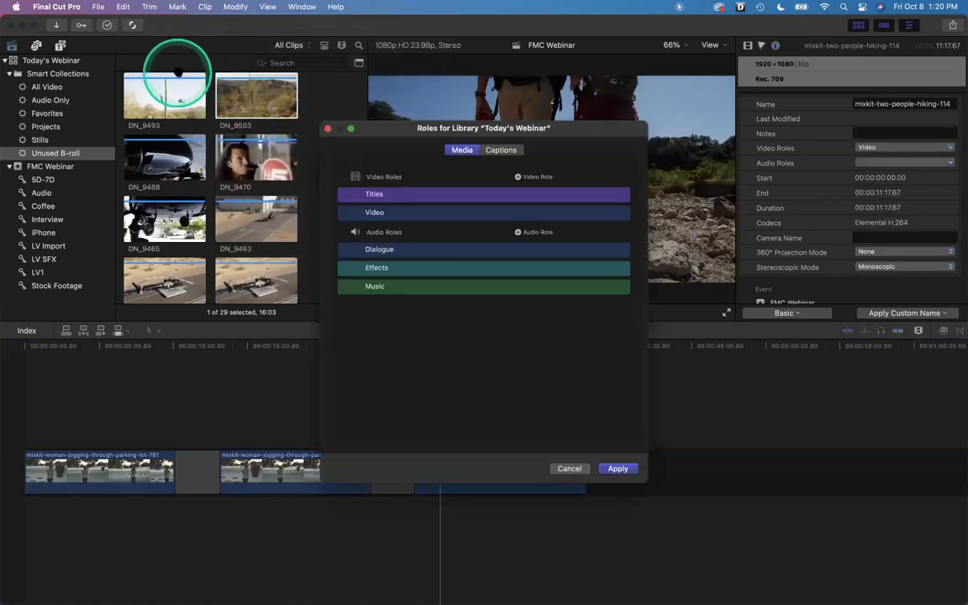
left_click(195, 74)
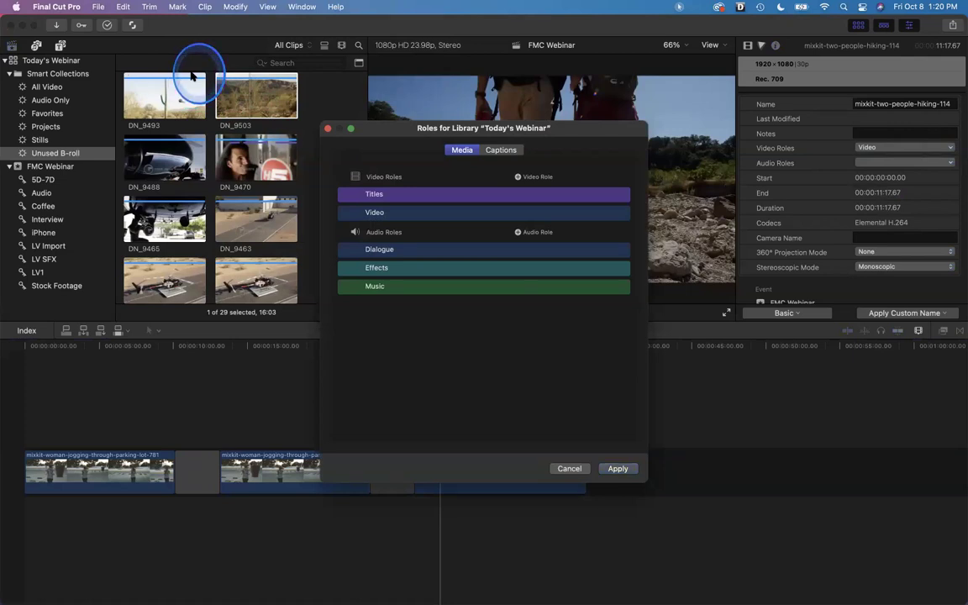
left_click(206, 26)
mouse_move(406, 202)
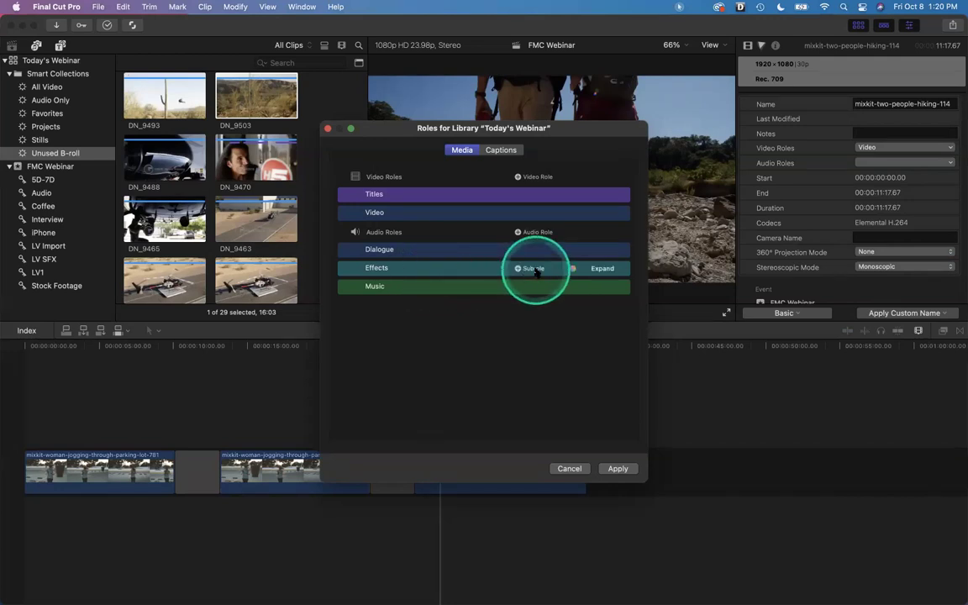
left_click(536, 269)
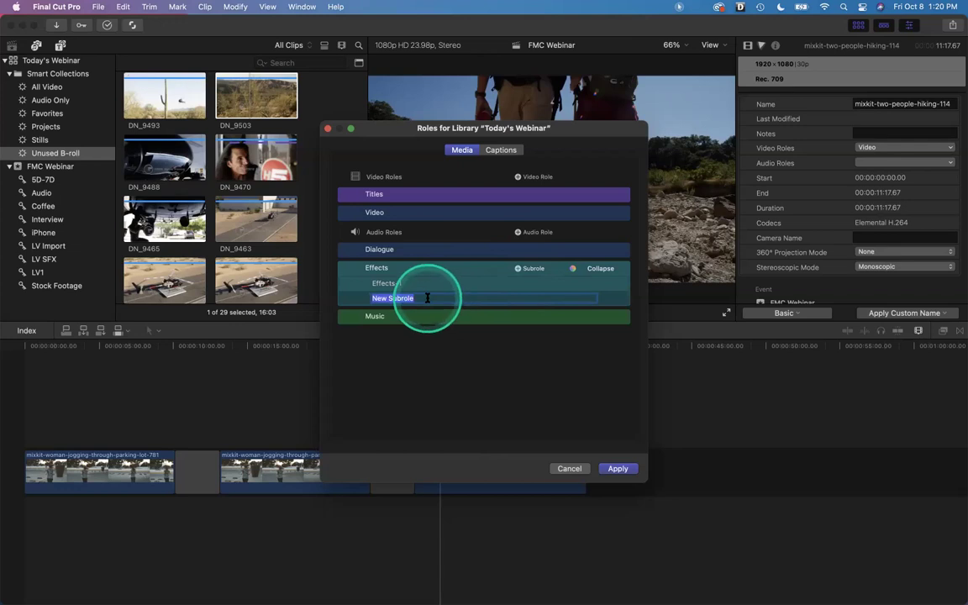
type("Natural So")
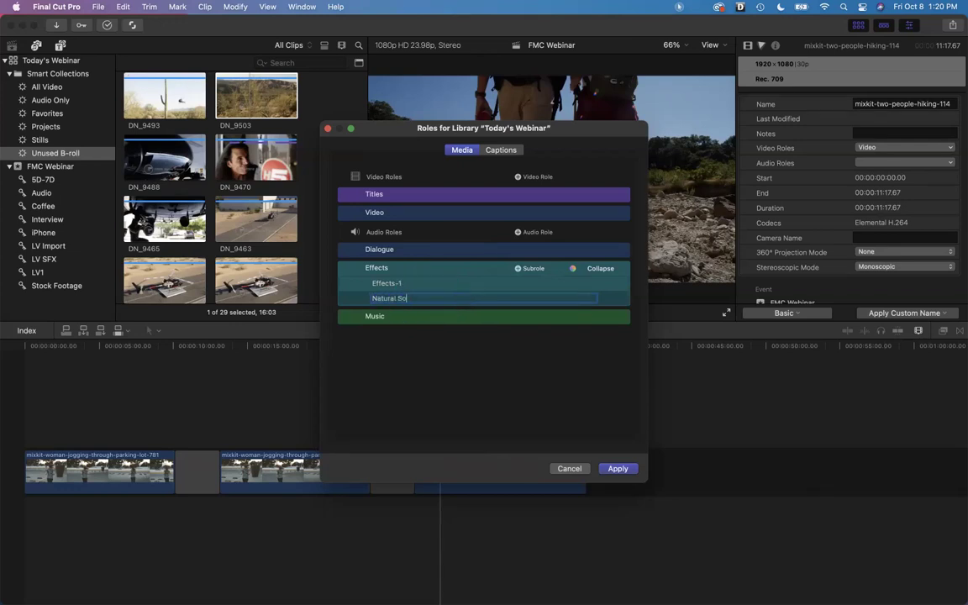
type("und")
left_click(555, 303)
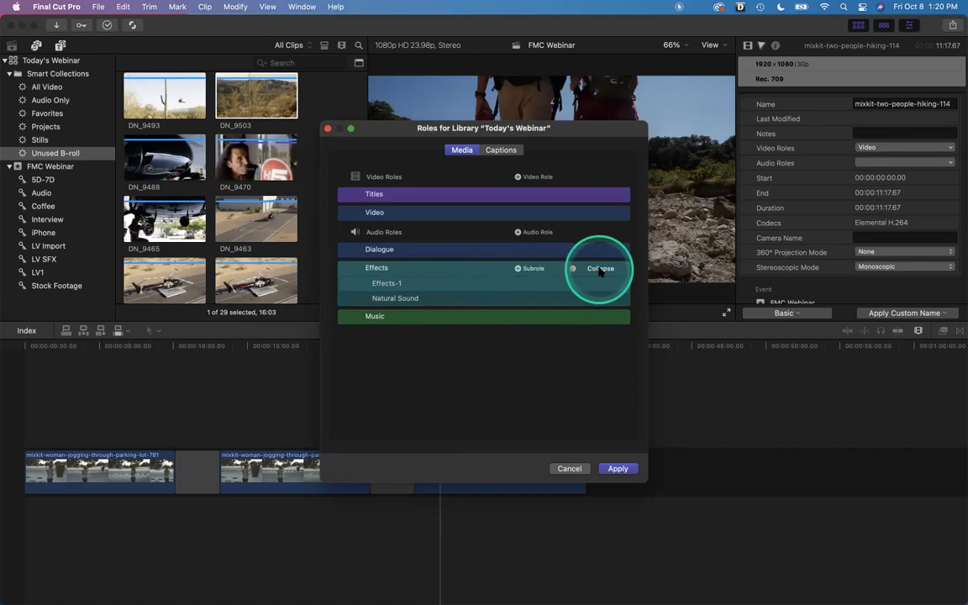
Change the Effects role color to orange and apply the library role changes
left_click(574, 269)
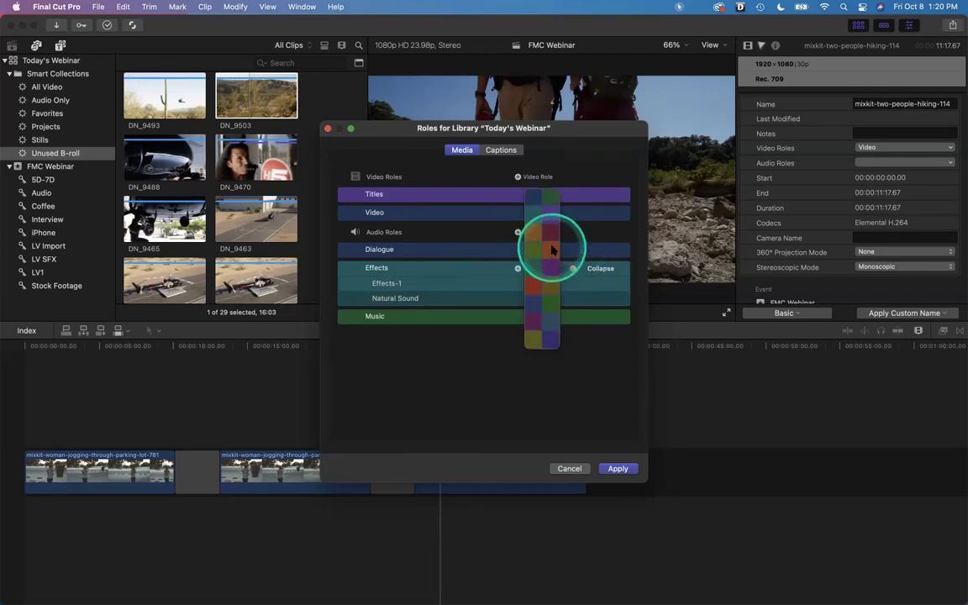
left_click(551, 250)
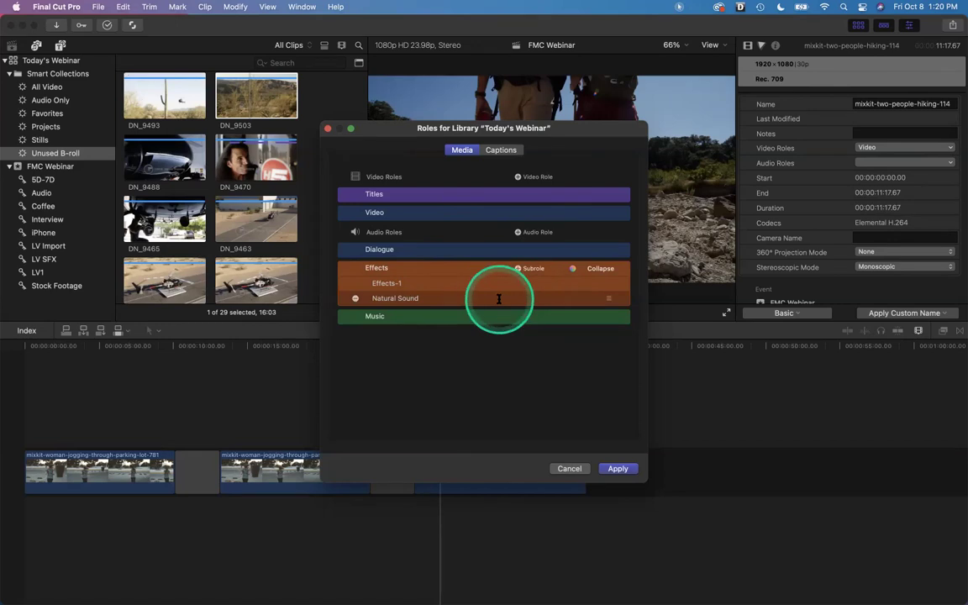
left_click(620, 470)
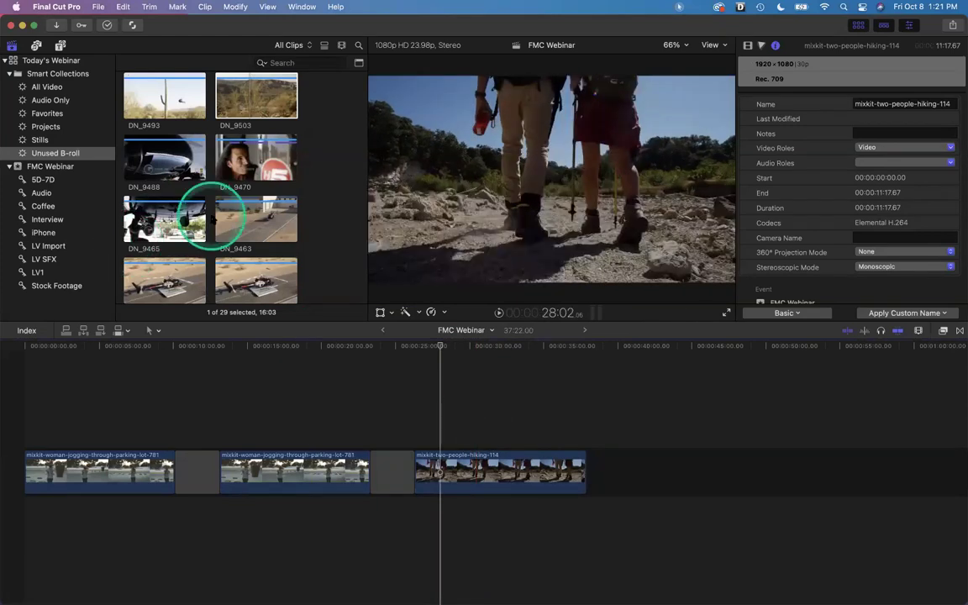
Assign the Natural Sound audio role to the Helicopter Start Idle Takeoff clip in the Audio Only collection
scroll(210, 217, "up", 3)
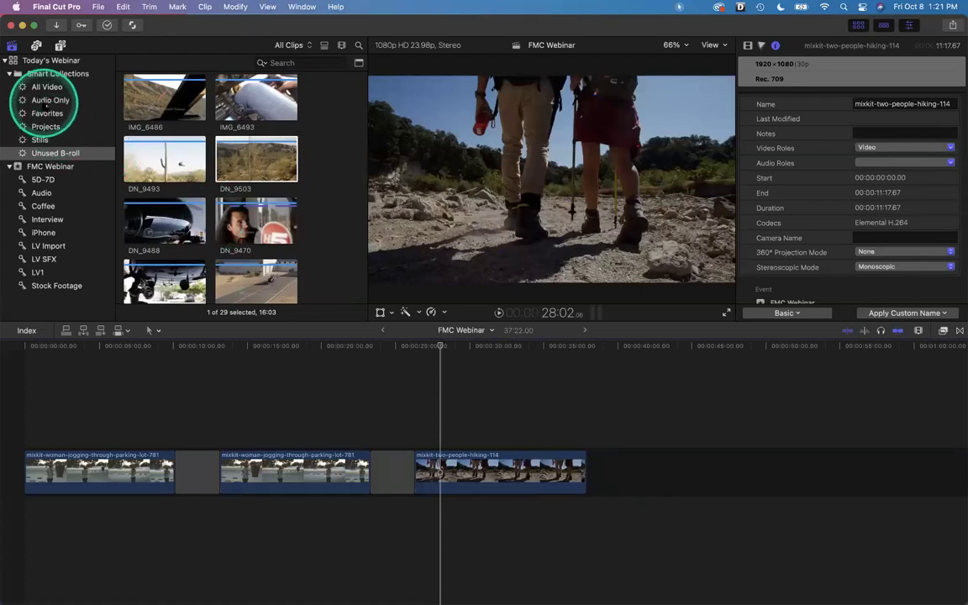
left_click(51, 100)
left_click(157, 113)
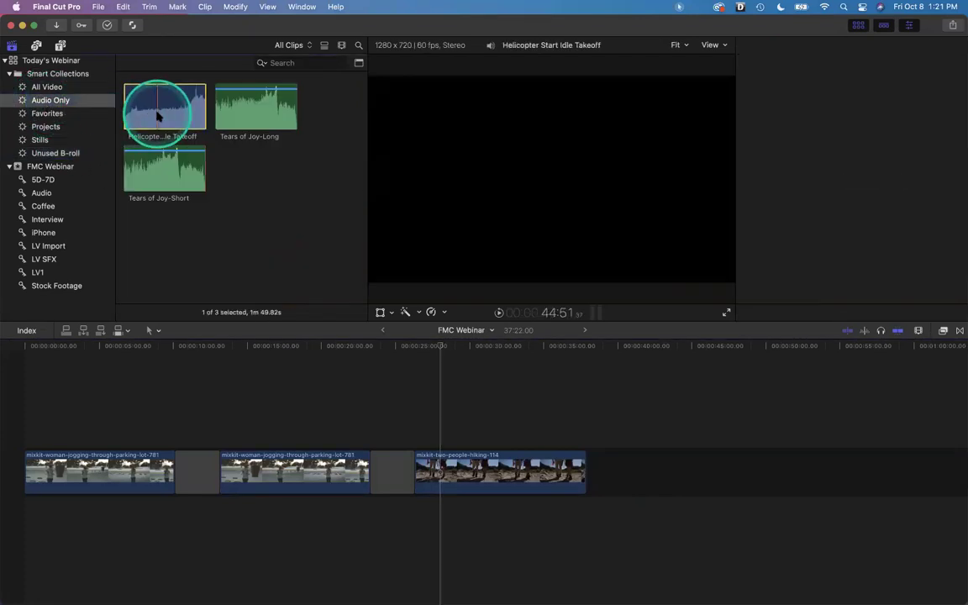
key("super+4")
right_click(157, 116)
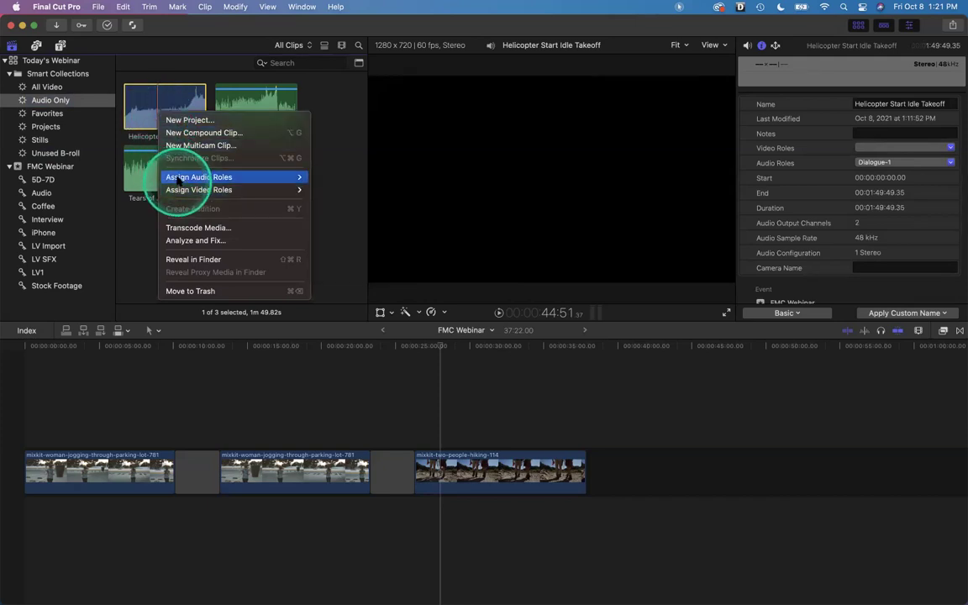
mouse_move(178, 179)
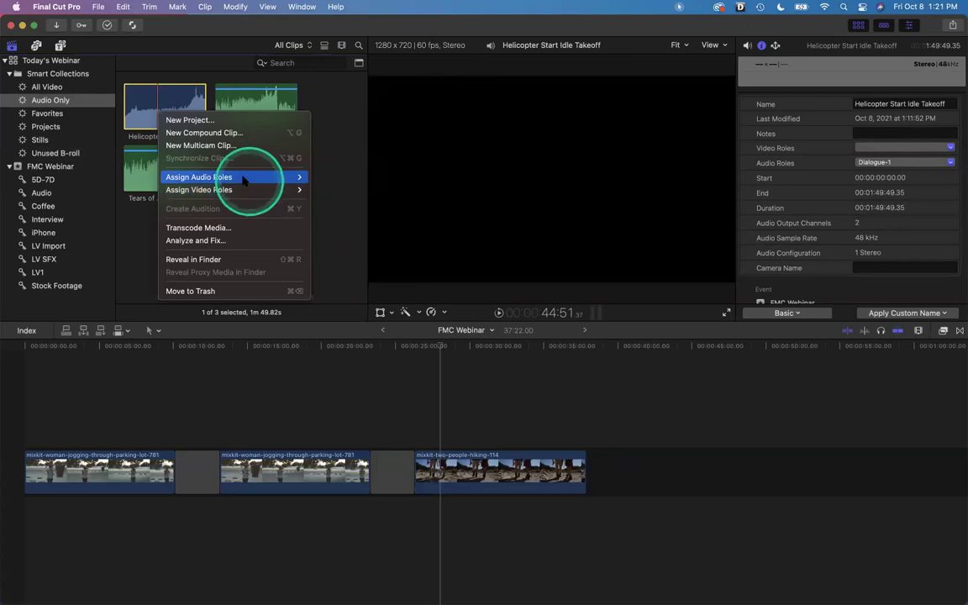
left_click(344, 228)
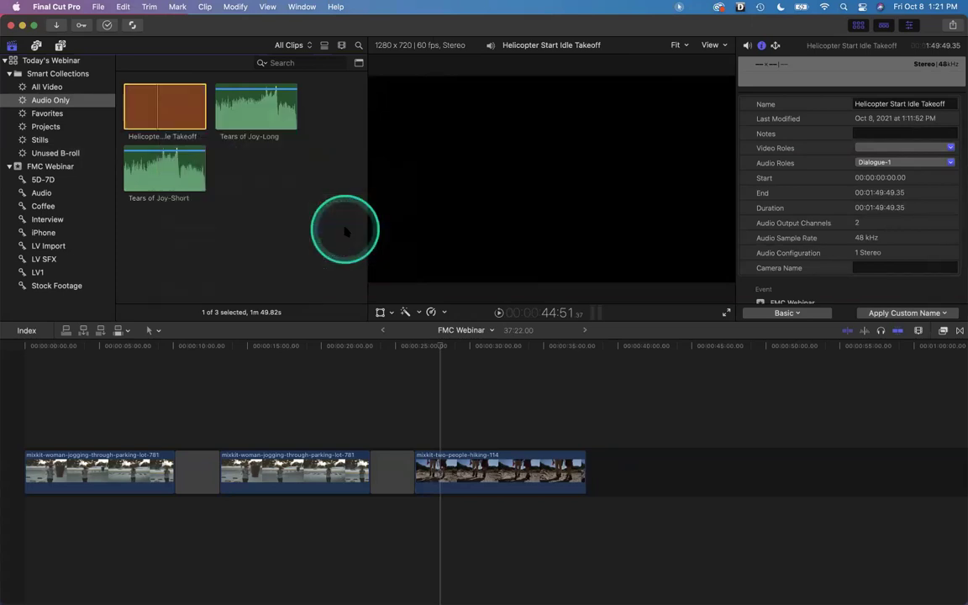
Examine the waveform color and audio role of the Helicopter Start Idle Takeoff clip
left_click(142, 105)
left_click(161, 106)
left_click(143, 102)
left_click(152, 107)
left_click(165, 109)
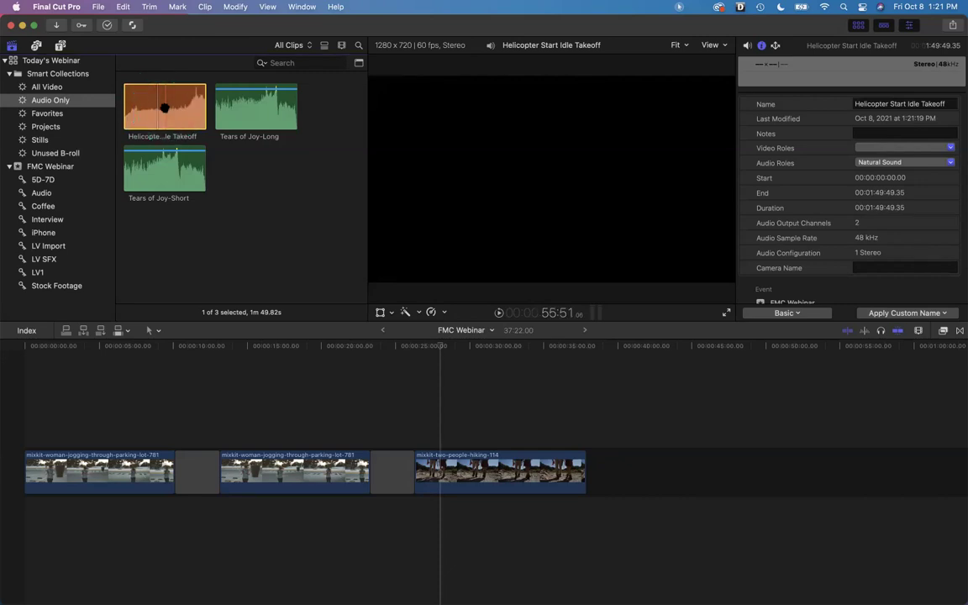
left_click(165, 107)
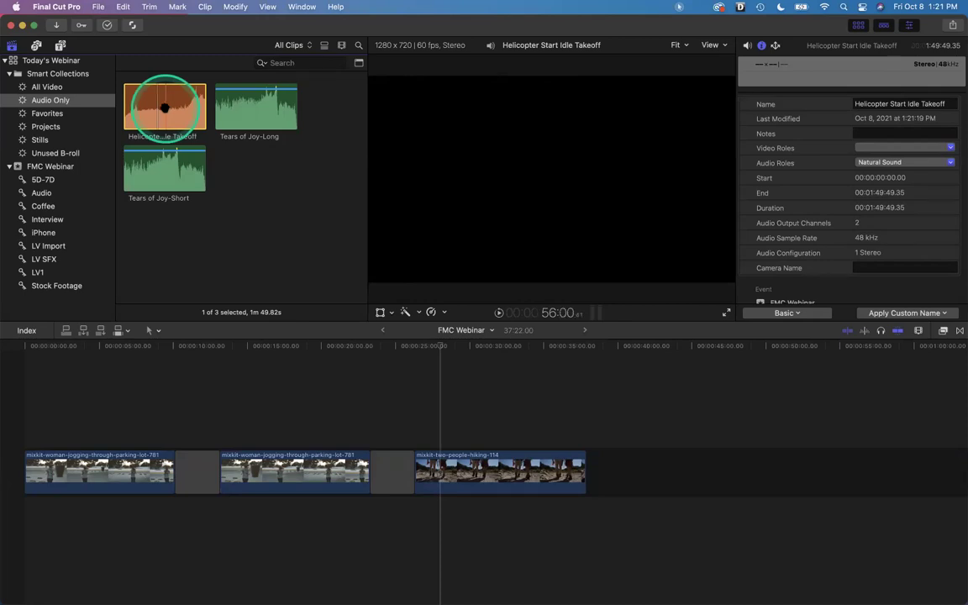
left_click_drag(165, 108, 233, 113)
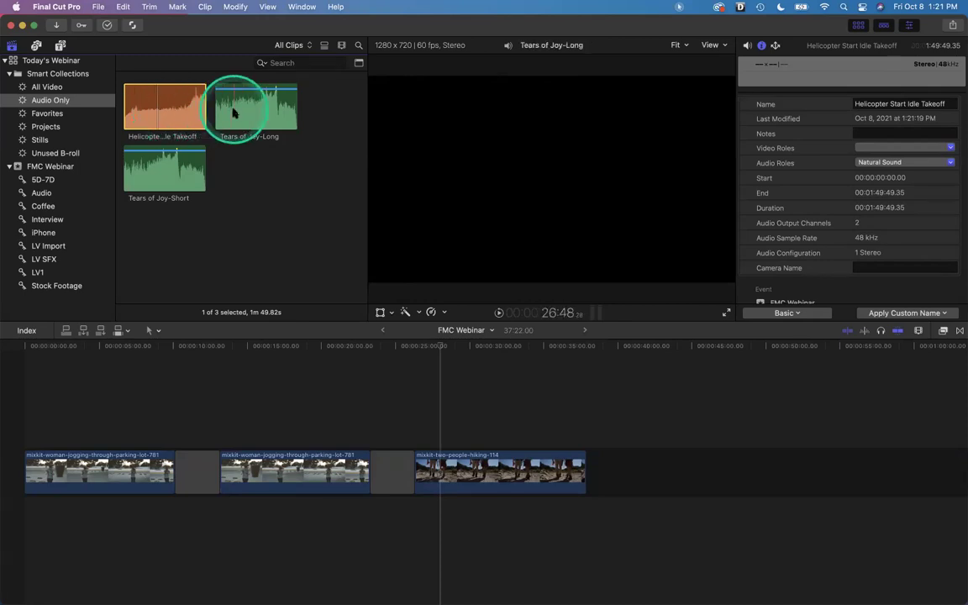
Assign the Dialogue audio role to both Tears of Joy-Long and Tears of Joy-Short
left_click(242, 107)
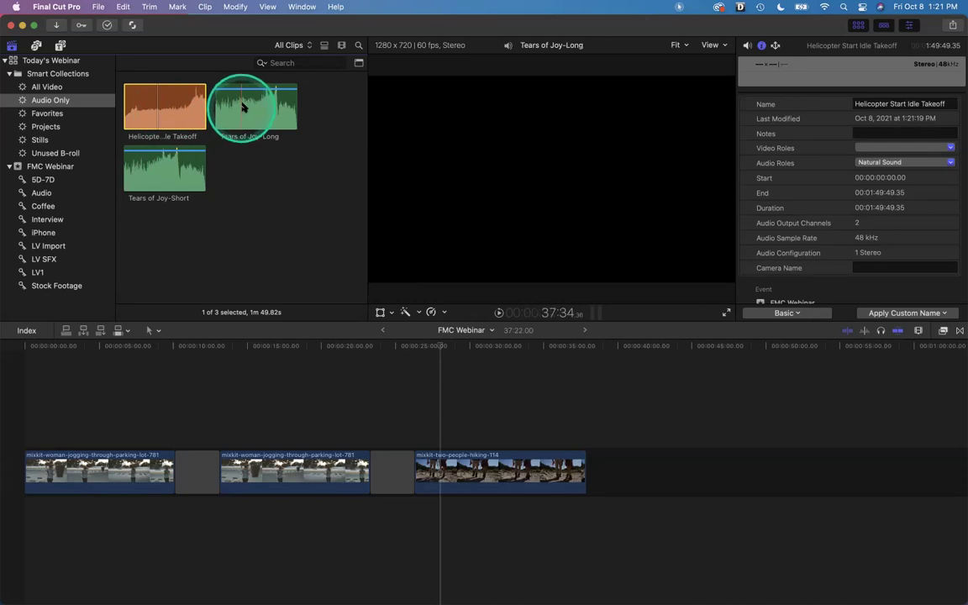
left_click_drag(245, 105, 186, 169)
left_click(187, 169, "super")
right_click(186, 169)
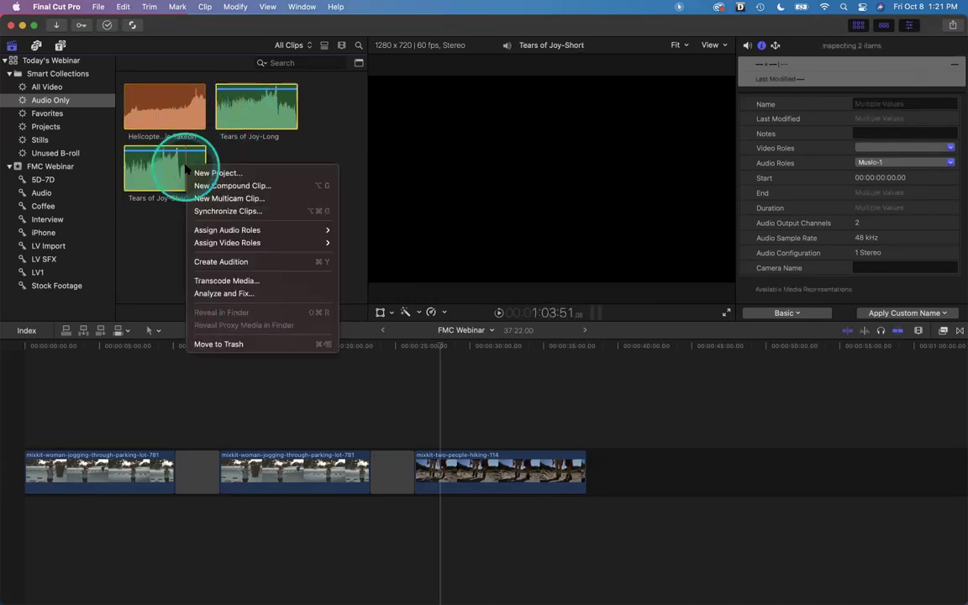
mouse_move(212, 232)
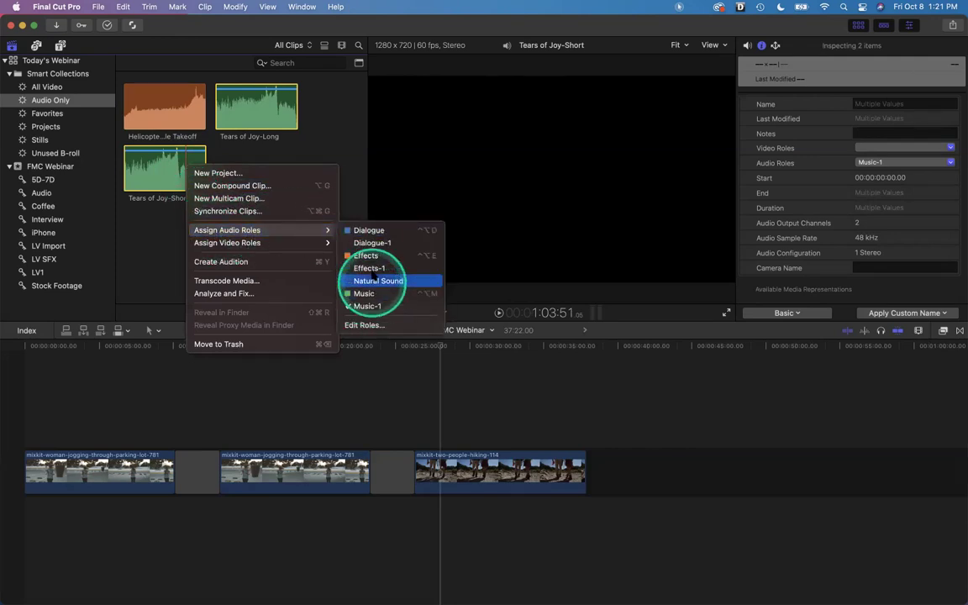
left_click(366, 231)
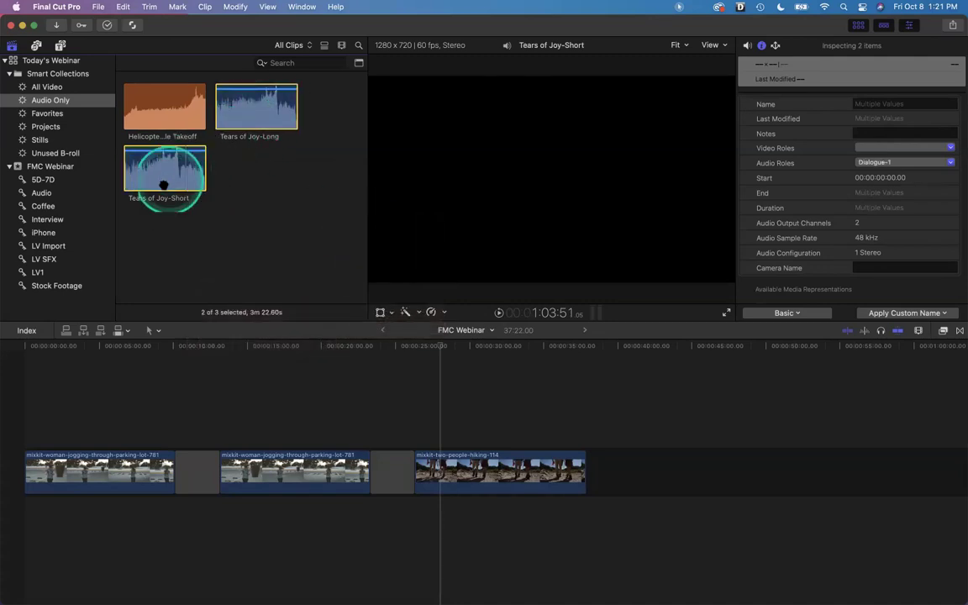
Assign the Music audio role to both Tears of Joy clips and check the Audio Roles choices in the inspector
right_click(260, 112)
mouse_move(286, 175)
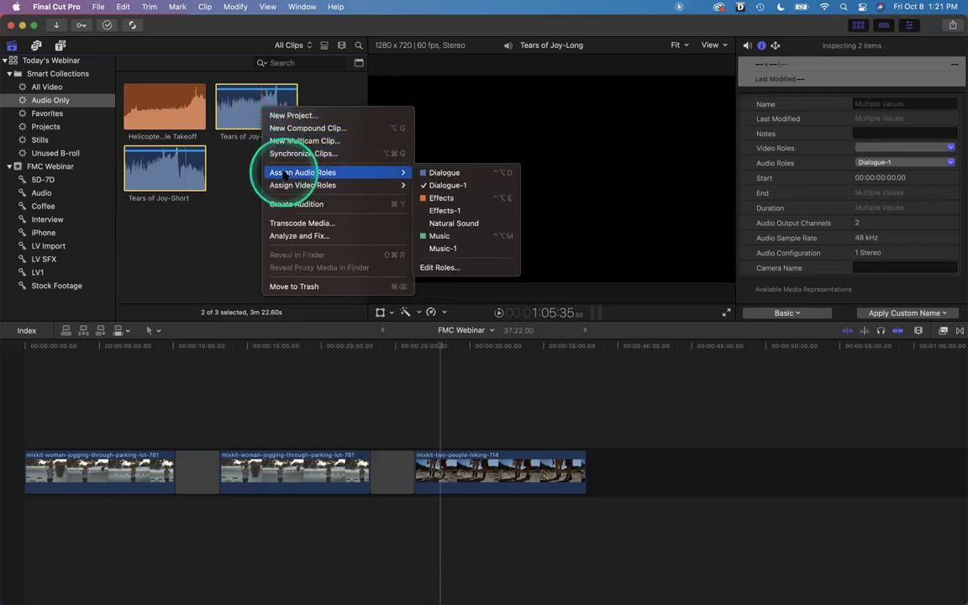
left_click(454, 236)
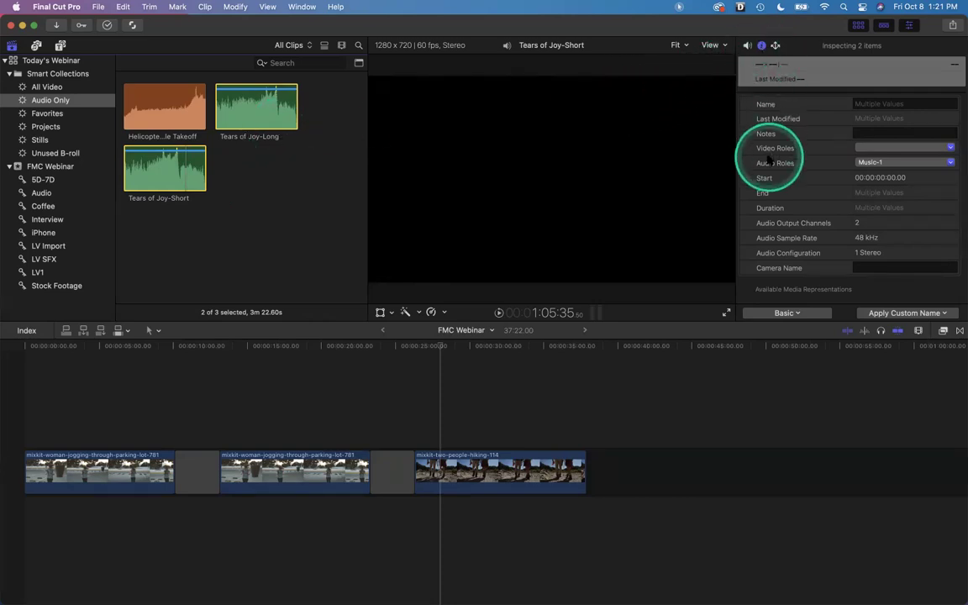
left_click(949, 162)
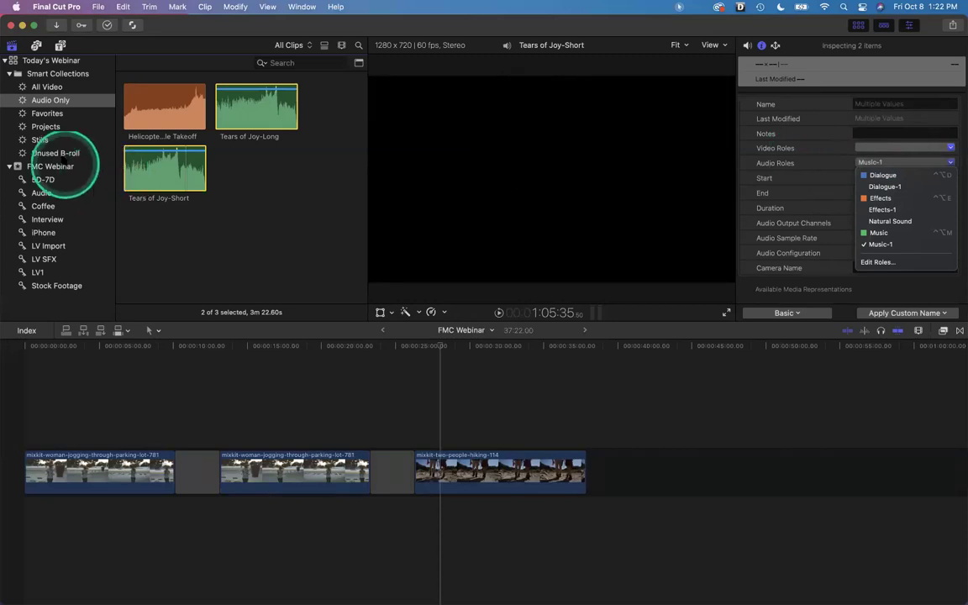
Select the Coffee 01 clip in the Unused B-roll smart collection and display its clip information
left_click(63, 158)
left_click(57, 155)
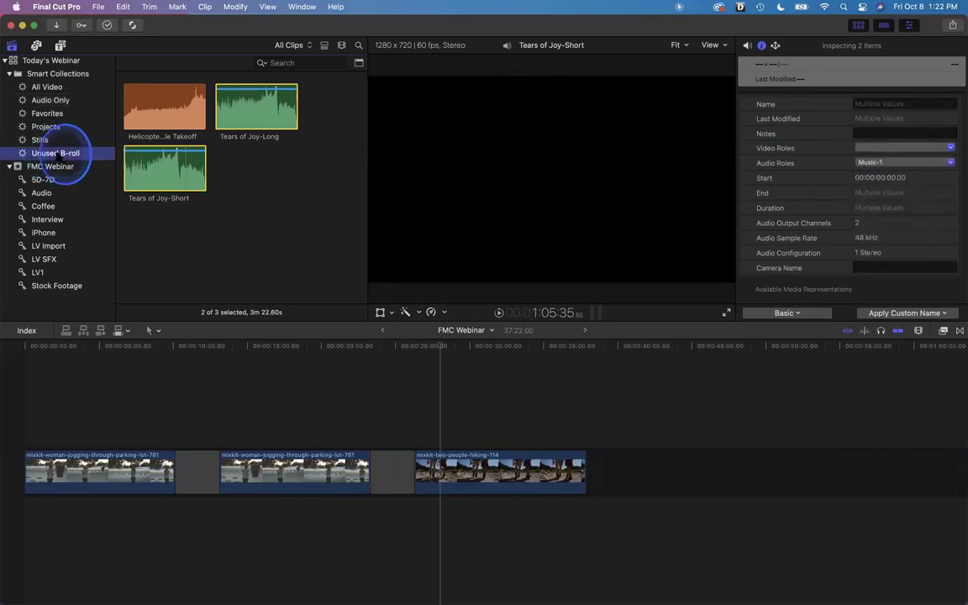
left_click(227, 145)
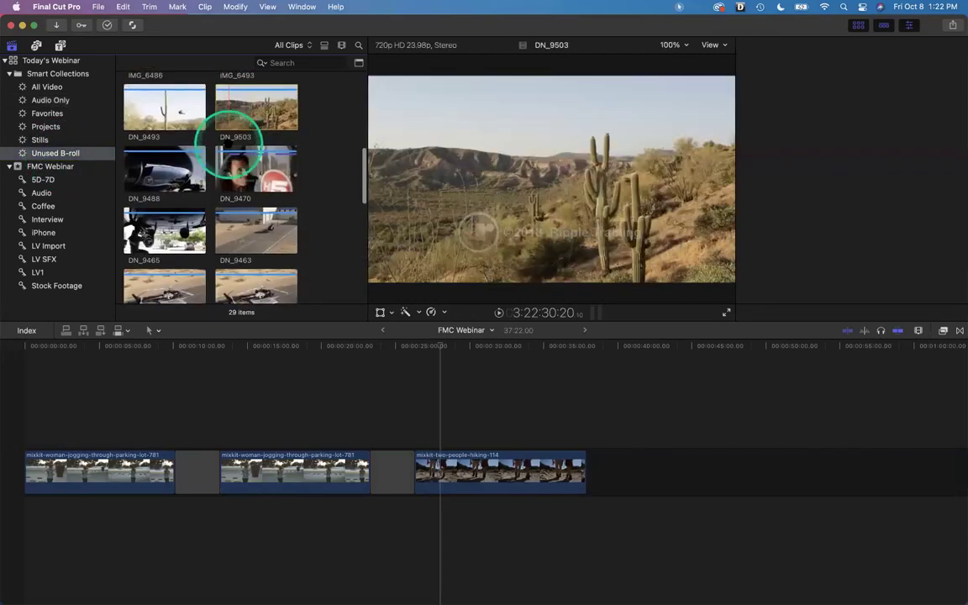
key("cmd+4")
scroll(214, 126, "up", 3)
scroll(210, 117, "up", 4)
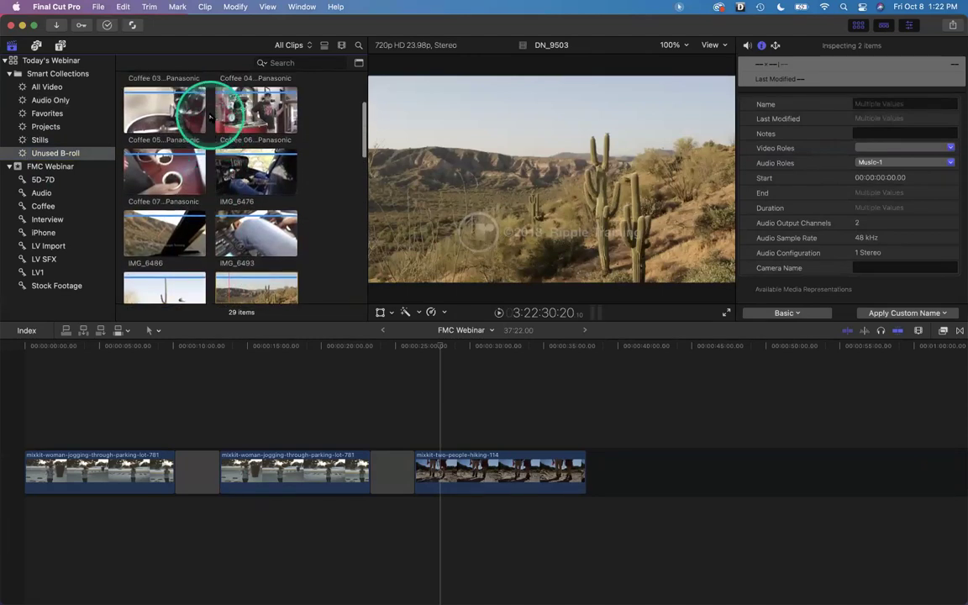
scroll(210, 118, "up", 2)
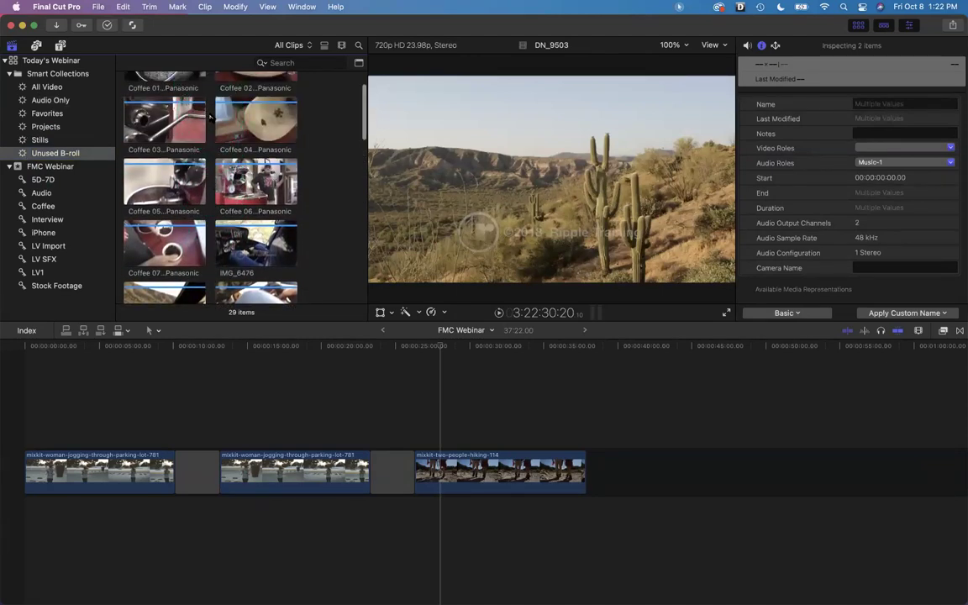
left_click(168, 113)
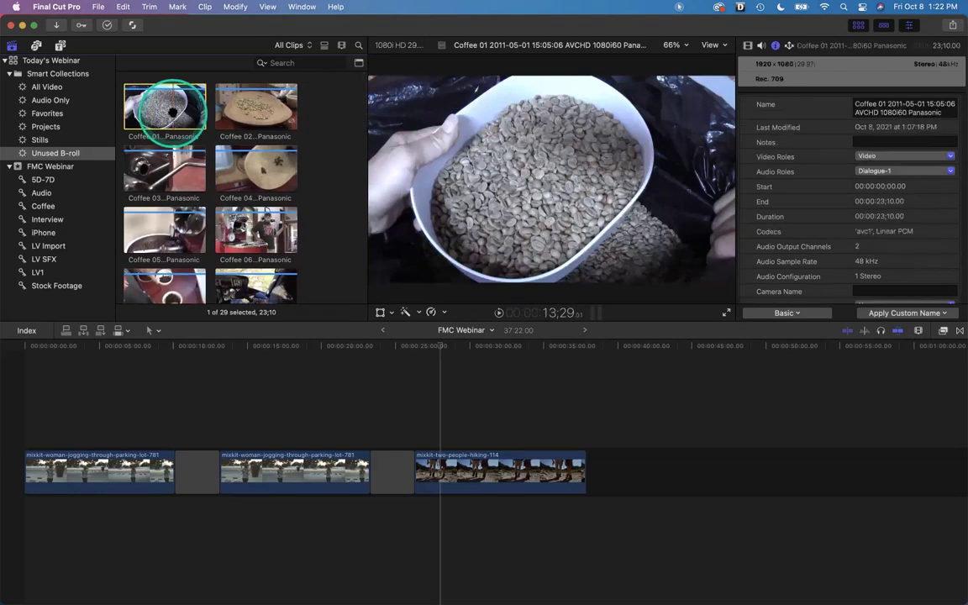
Create a new video role named B-roll in the library's roles and apply the change
right_click(173, 114)
mouse_move(209, 178)
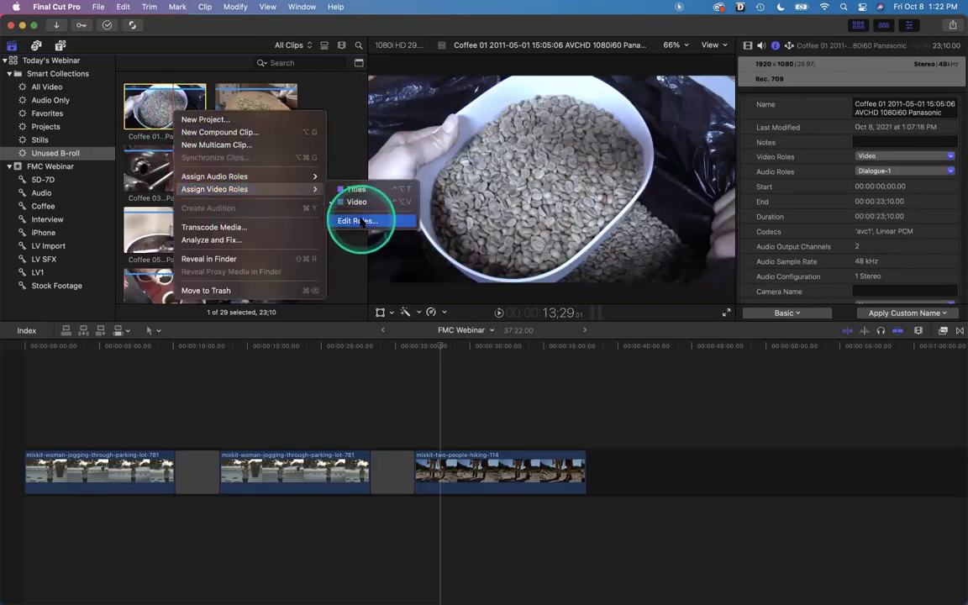
left_click(362, 222)
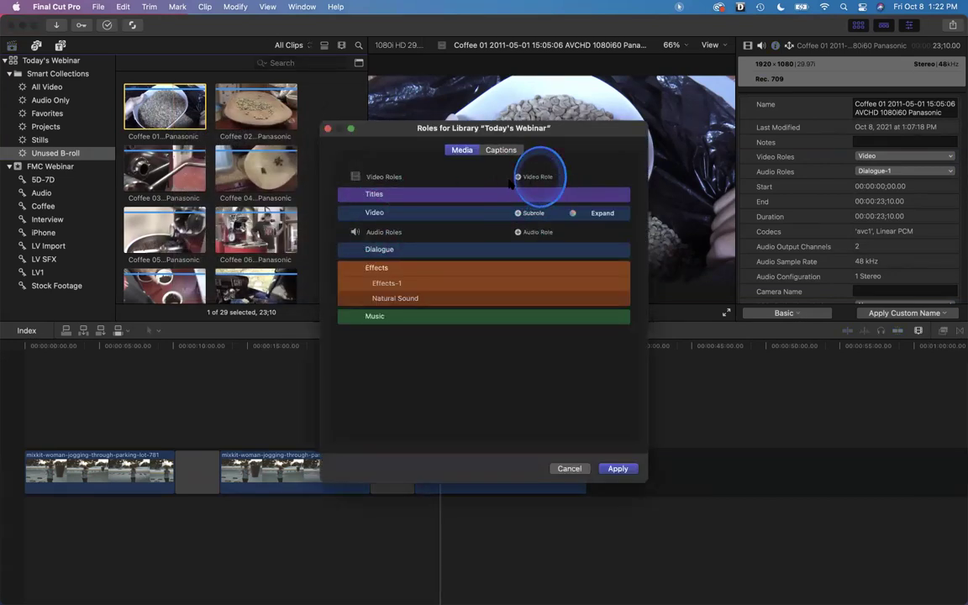
left_click(534, 177)
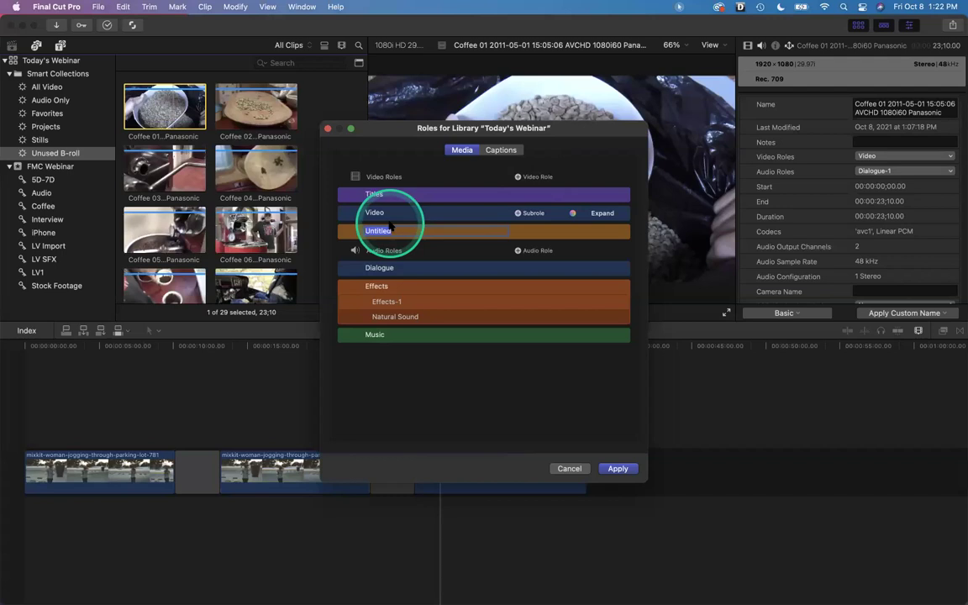
type("ll")
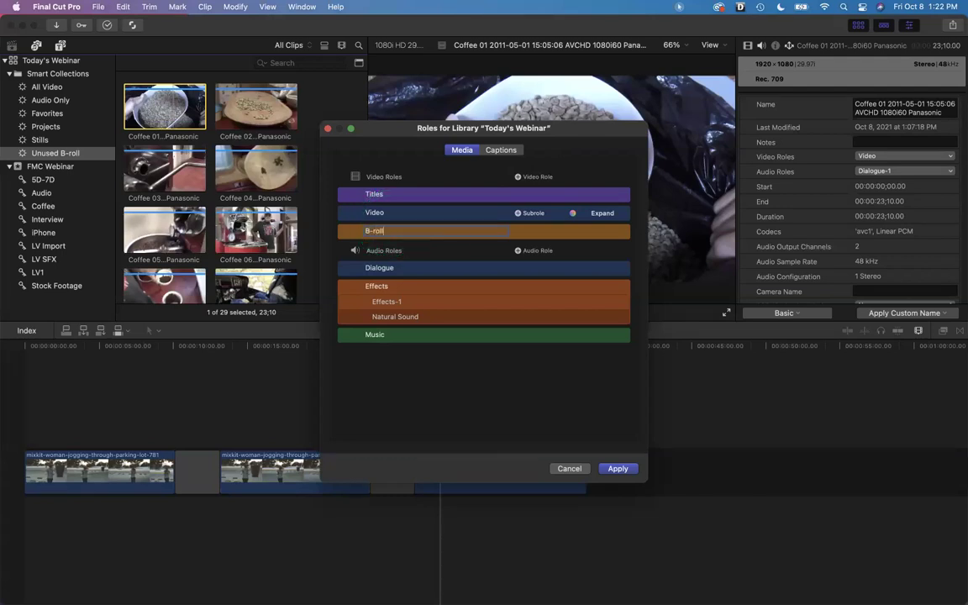
left_click(395, 220)
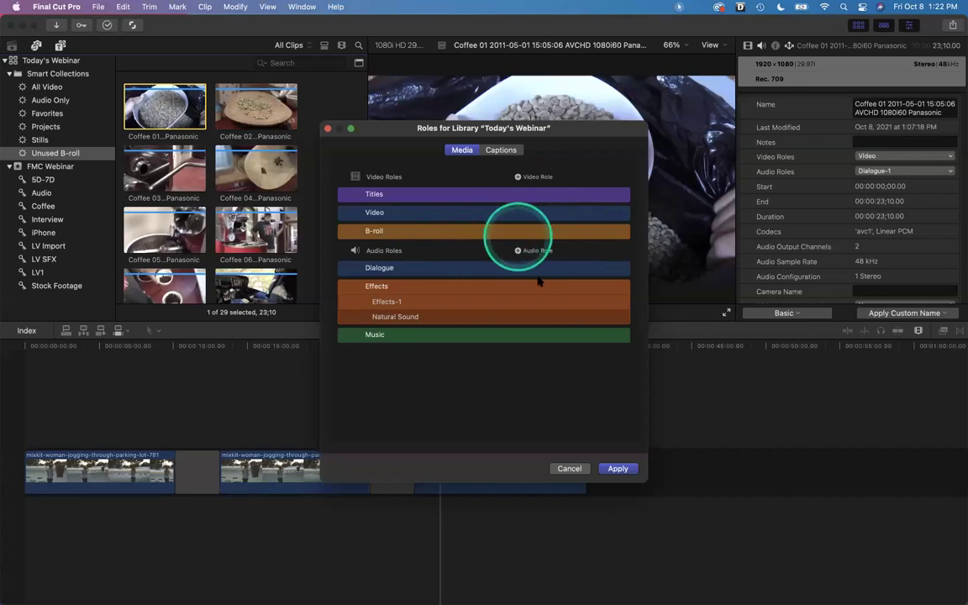
left_click(618, 469)
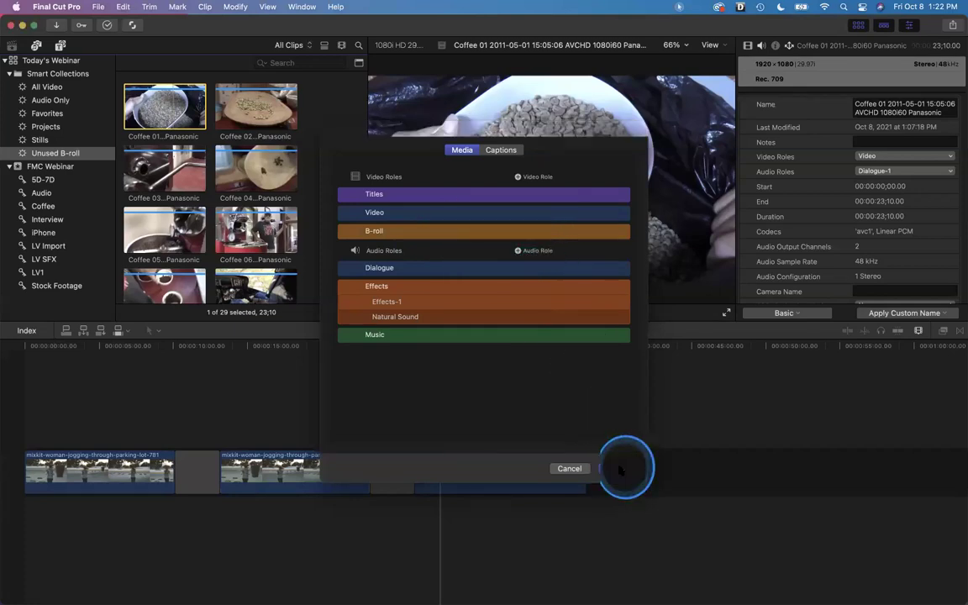
Assign the B-roll video role to all clips in the Unused B-roll smart collection
key("super+a")
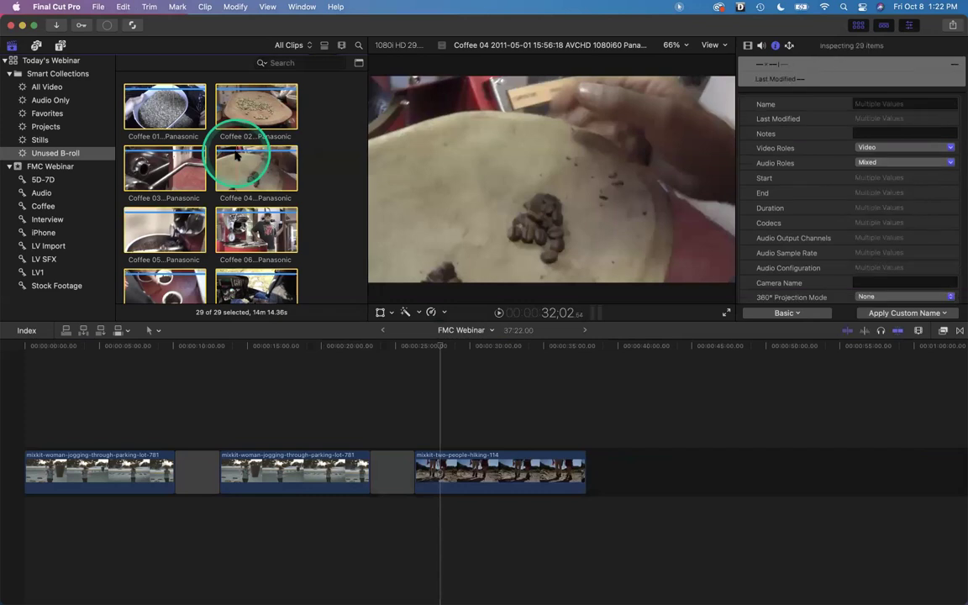
right_click(241, 162)
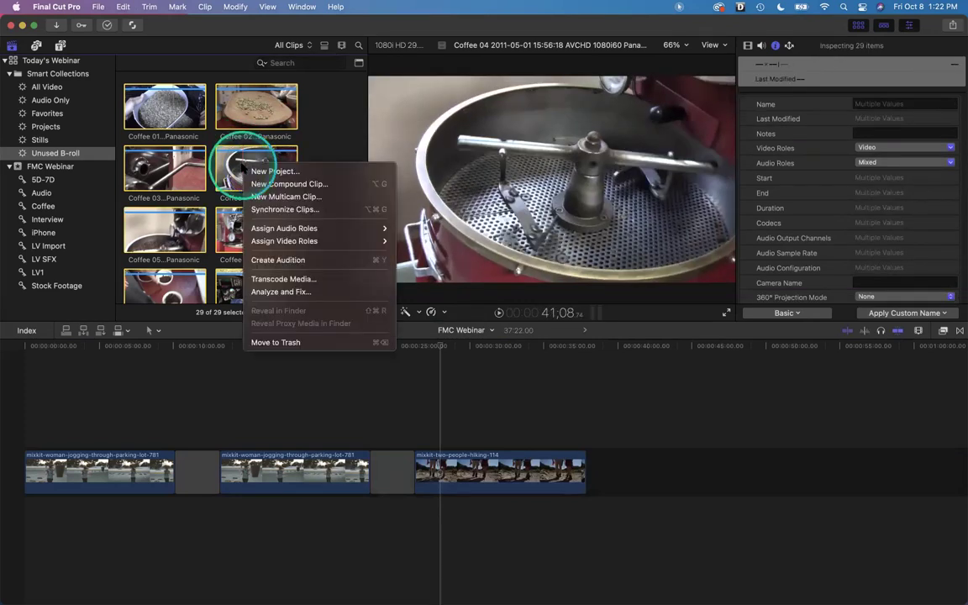
mouse_move(266, 239)
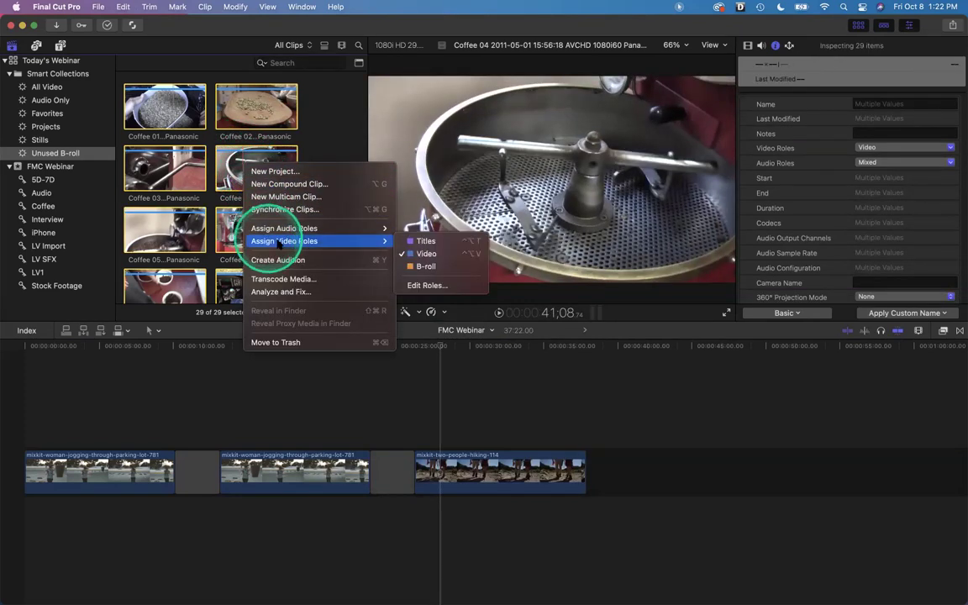
left_click(429, 266)
left_click(322, 213)
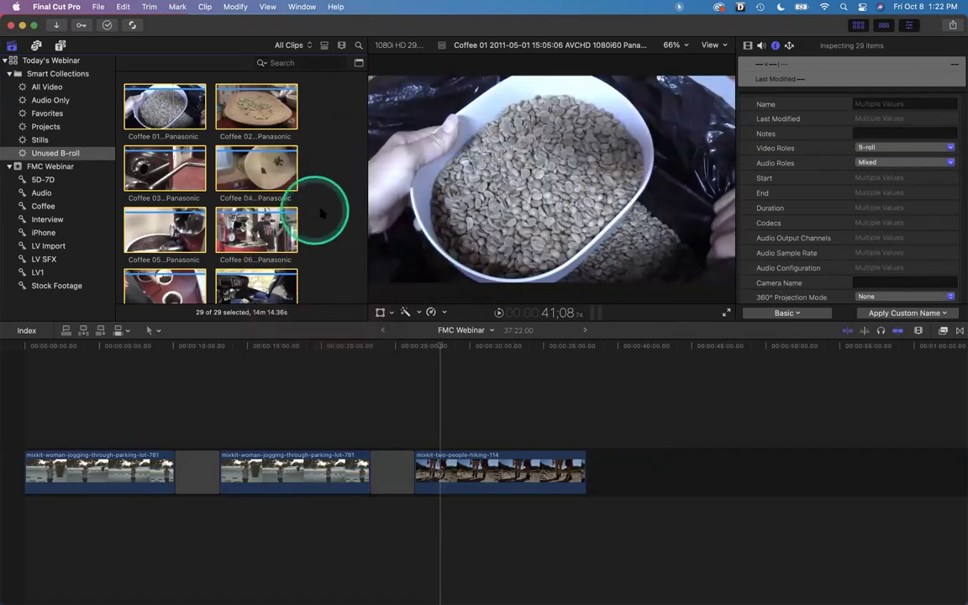
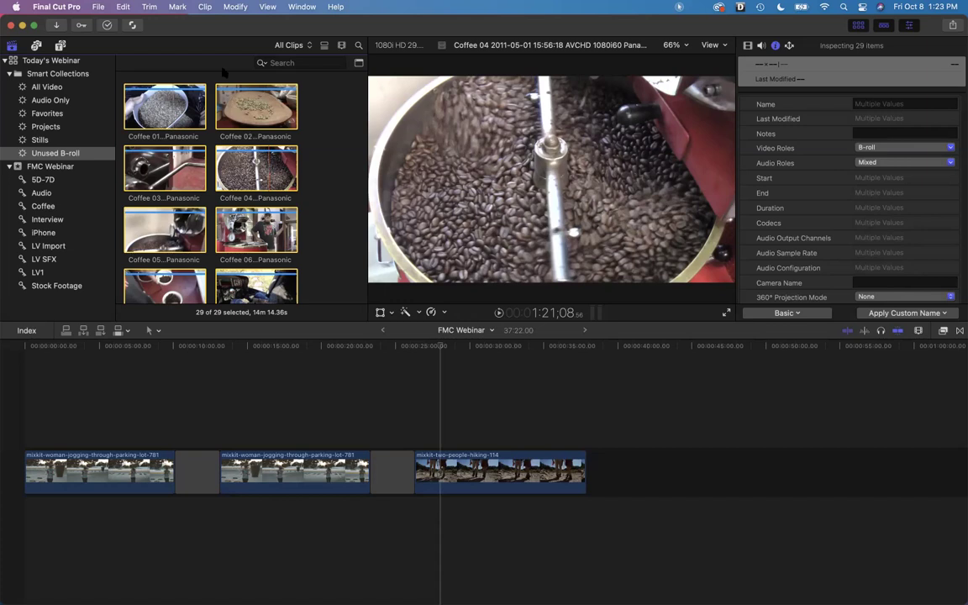
Switch to the Color & Effects workspace
left_click(299, 6)
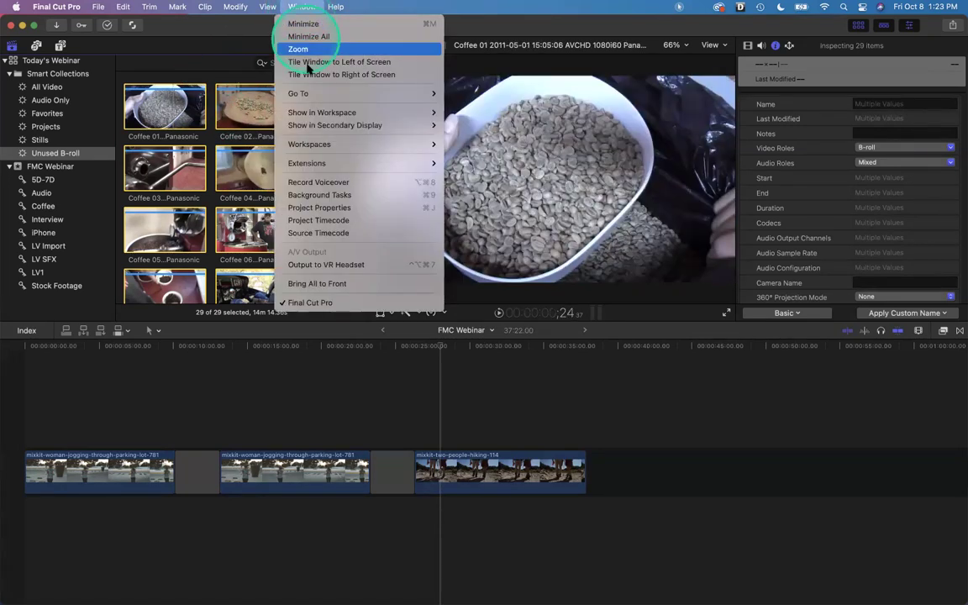
mouse_move(320, 145)
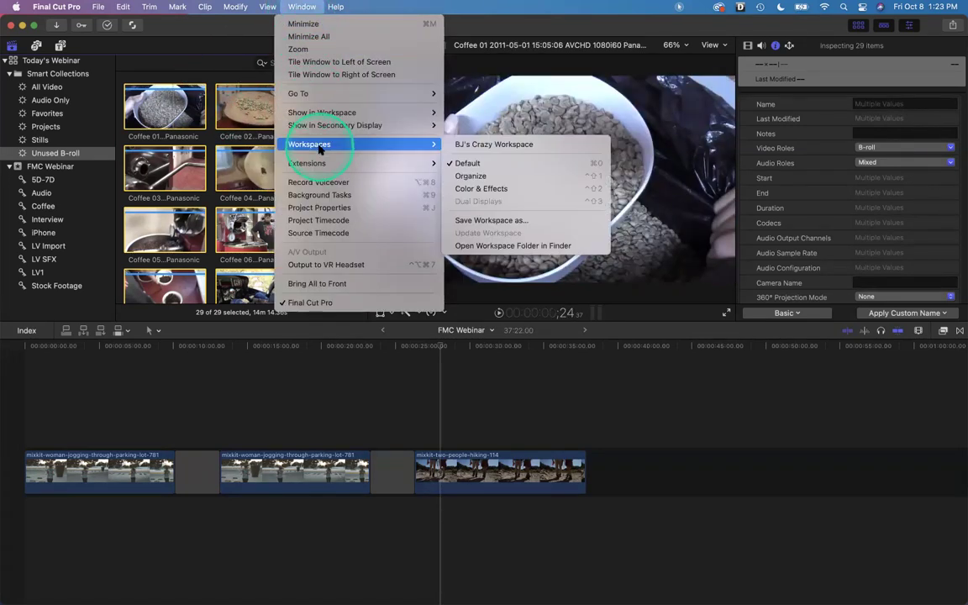
left_click(479, 189)
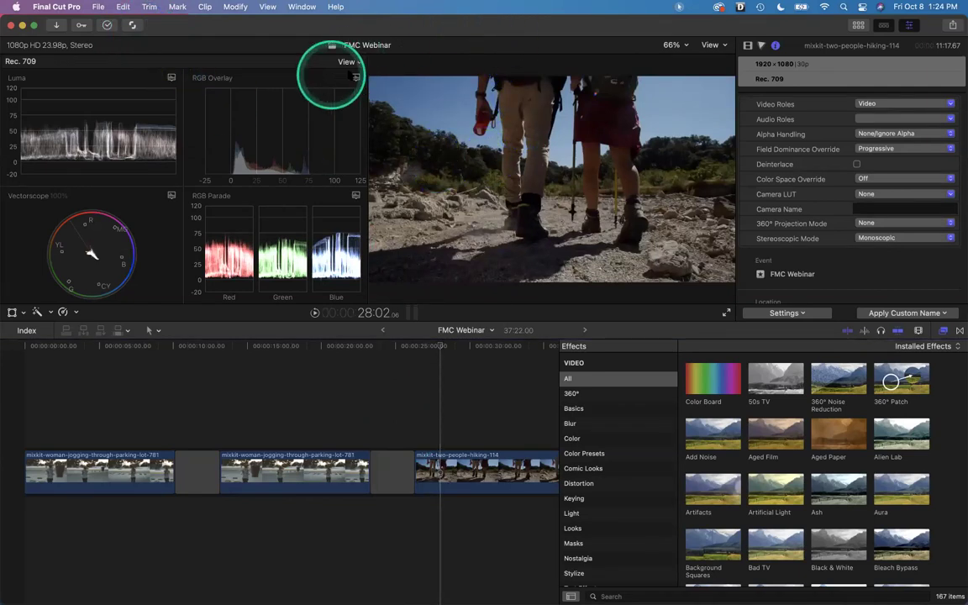
Arrange the video scopes as two side by side and change the vectorscope to an RGB Parade waveform
left_click(347, 61)
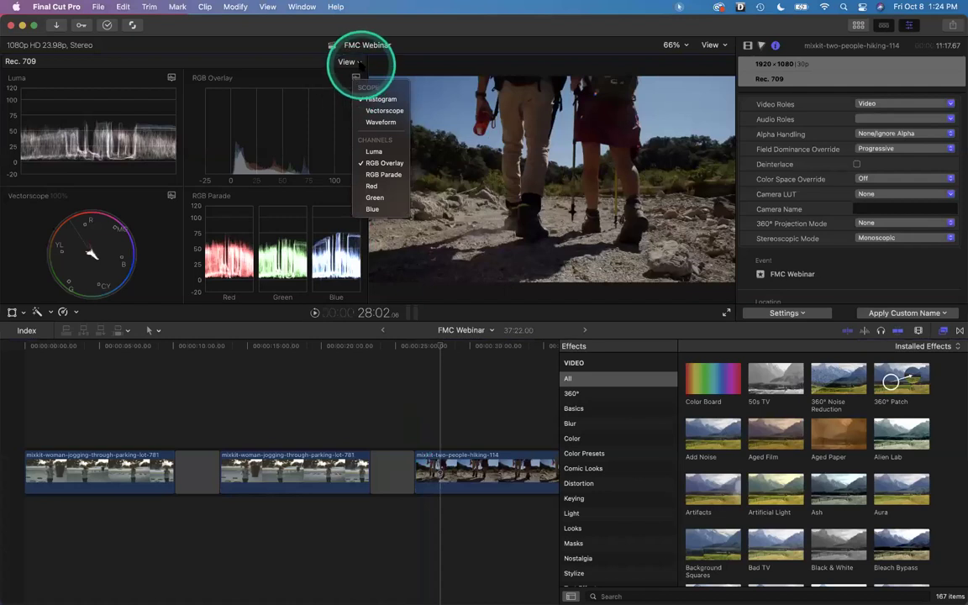
left_click(351, 62)
left_click(348, 60)
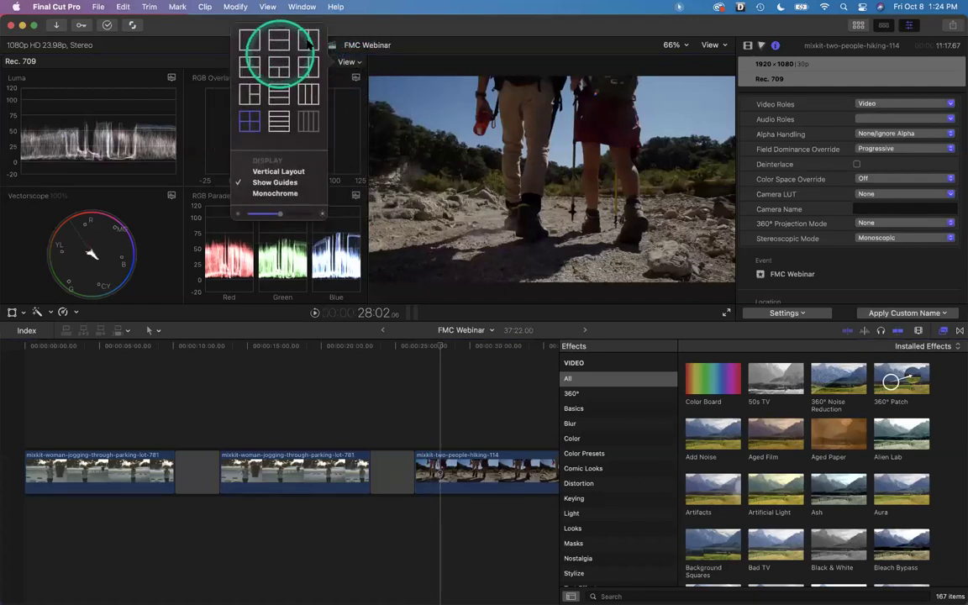
left_click(308, 40)
left_click(201, 118)
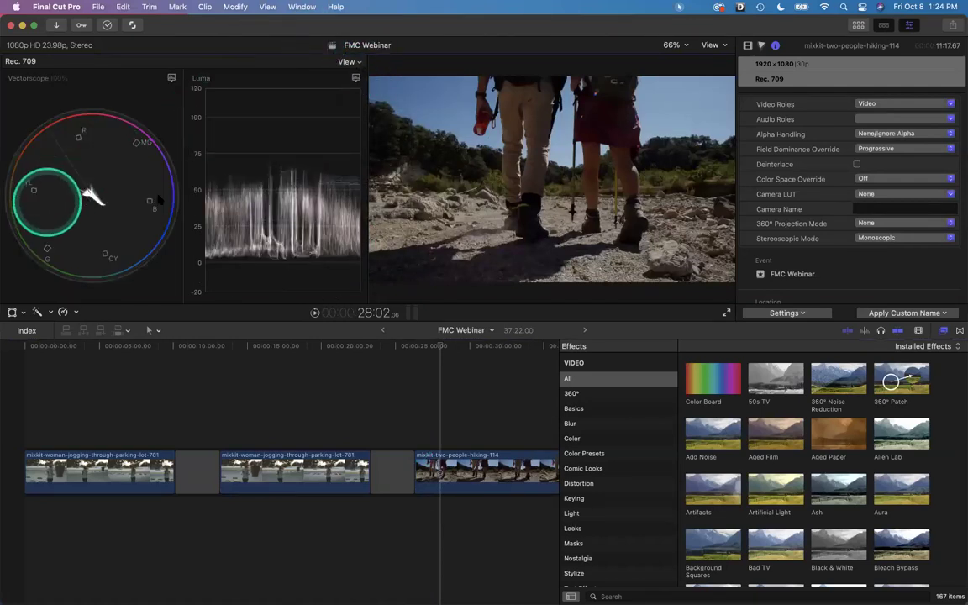
left_click(172, 80)
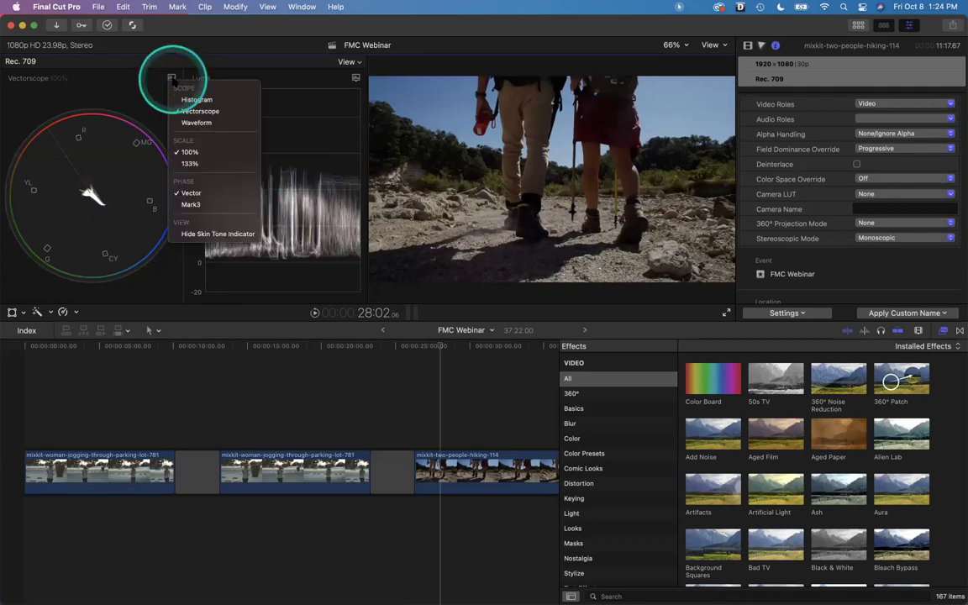
left_click(189, 123)
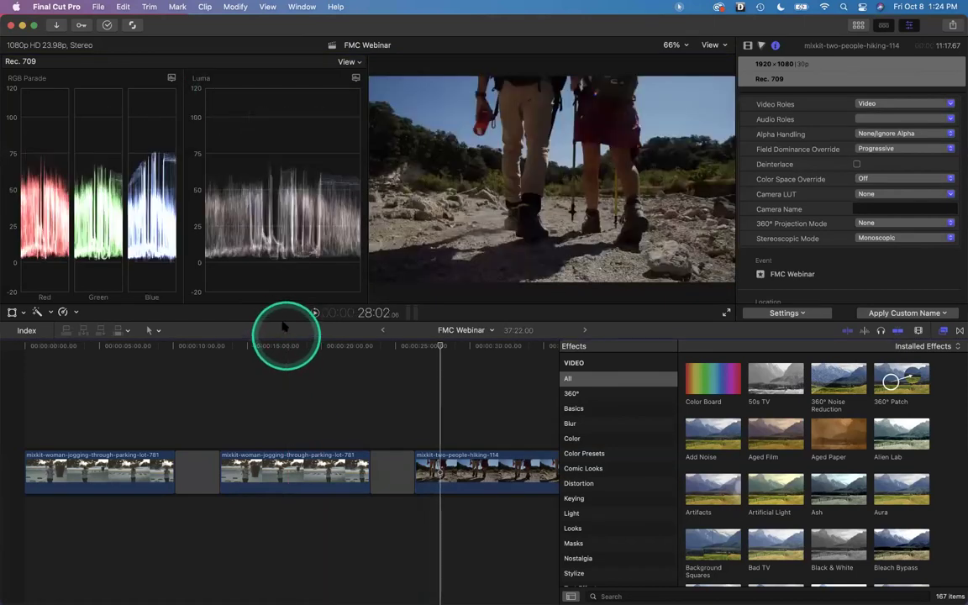
Enlarge the scopes and viewer area by shrinking the timeline's height, and hide the Effects browser
left_click_drag(283, 319, 297, 434)
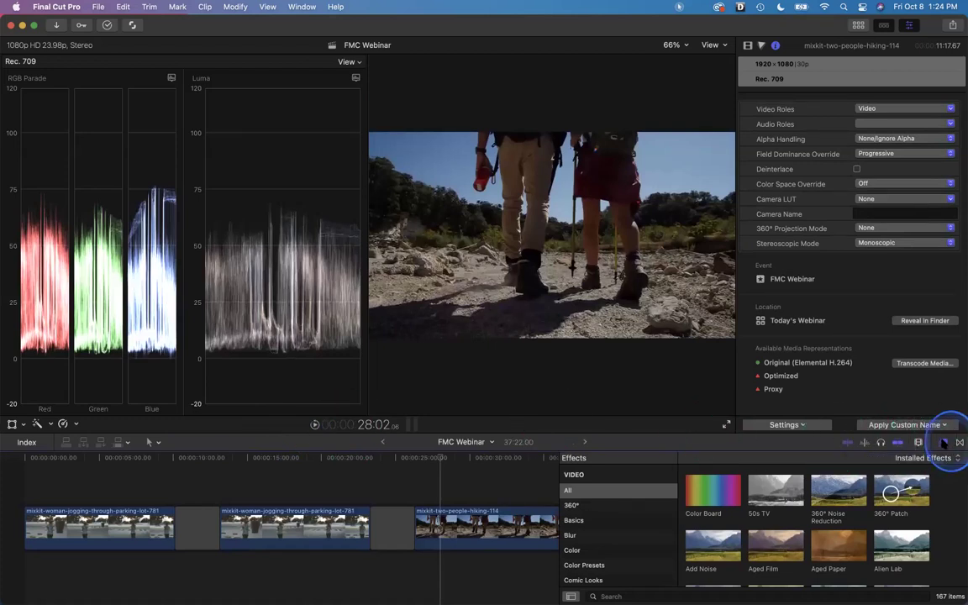
left_click(944, 443)
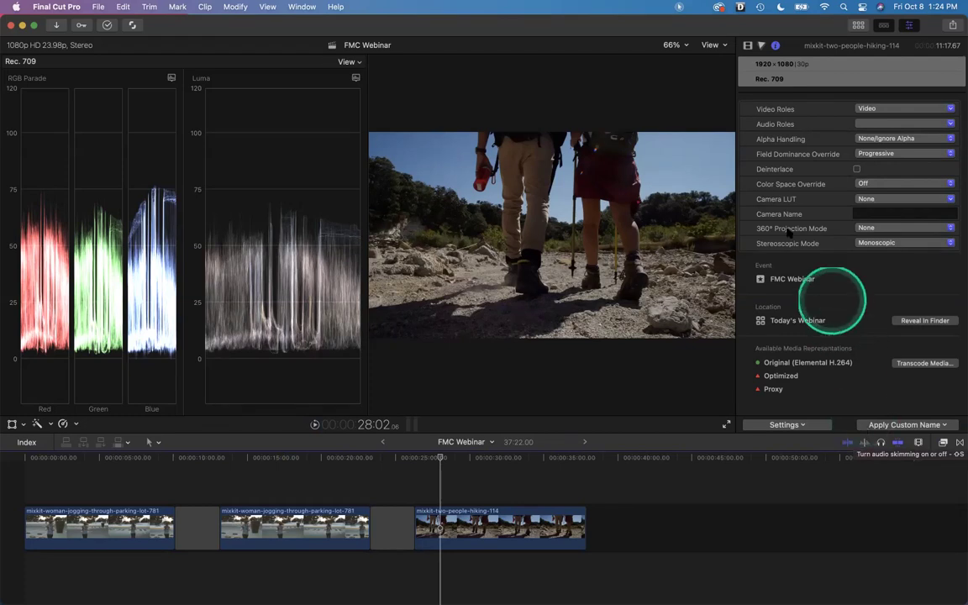
Save the current layout as a custom workspace named Webinar Color
left_click(302, 6)
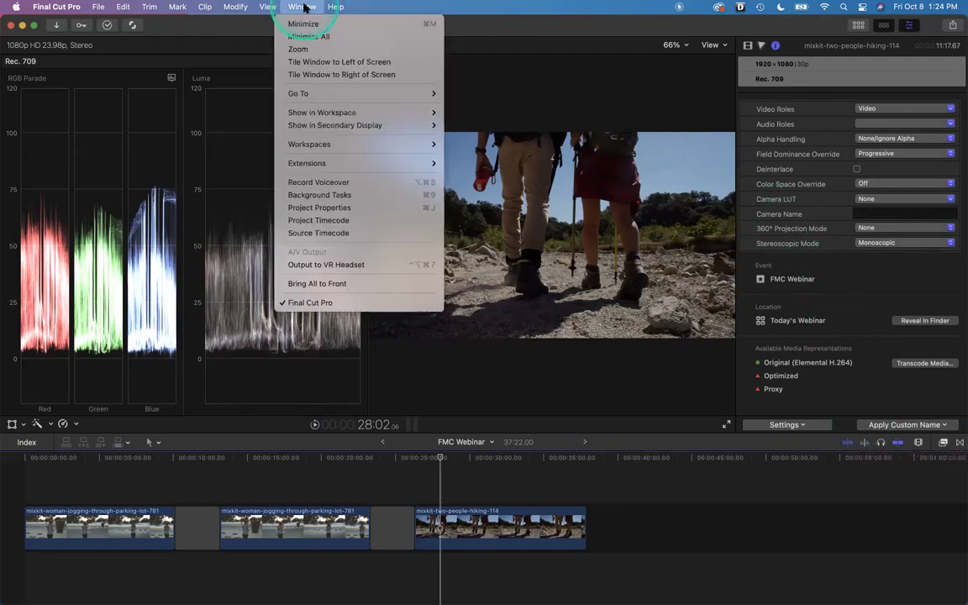
mouse_move(332, 144)
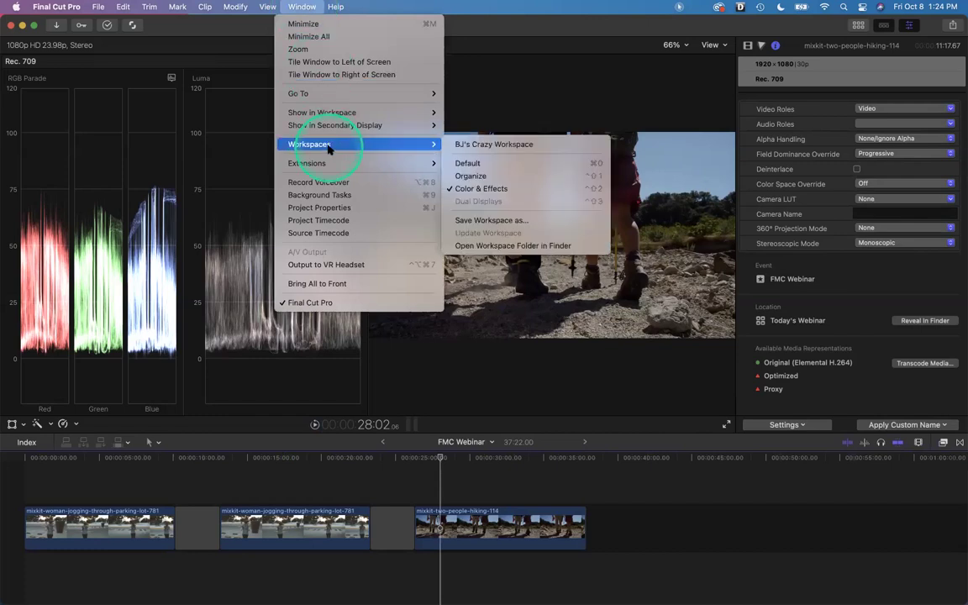
left_click(492, 220)
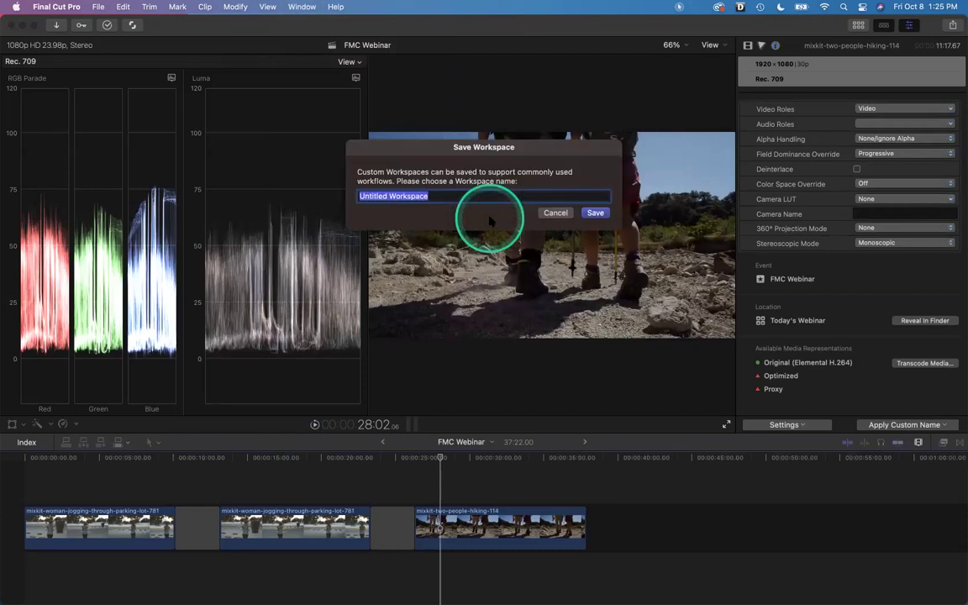
type("We")
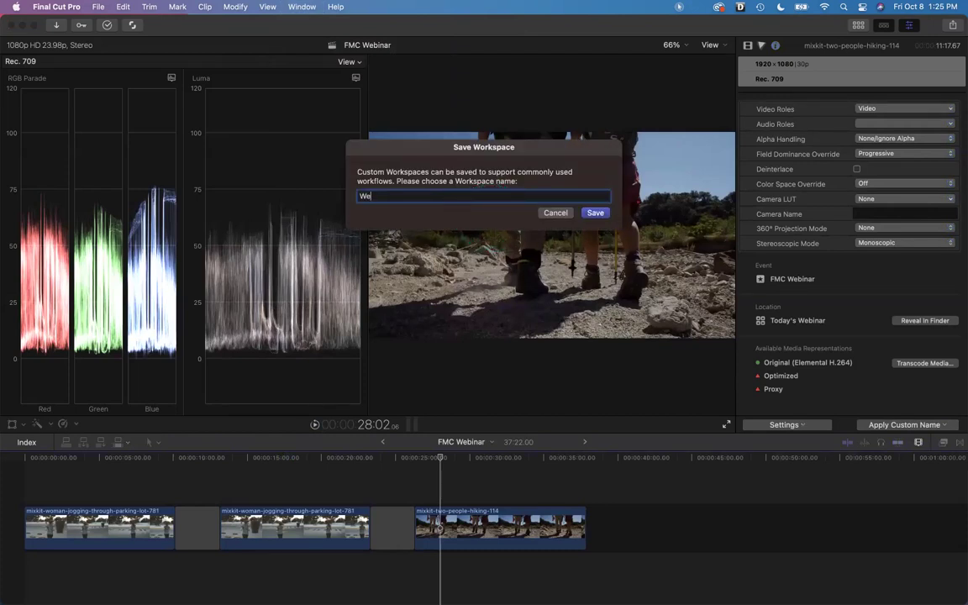
type("binar Color")
key("Return")
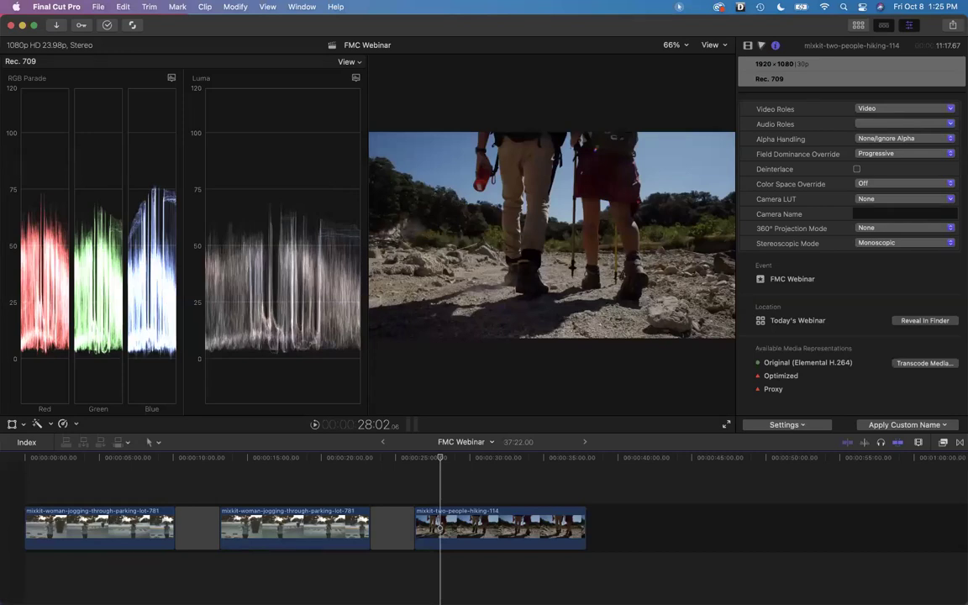
Test the saved layout by switching to the Default workspace and back to Webinar Color
key("super+0")
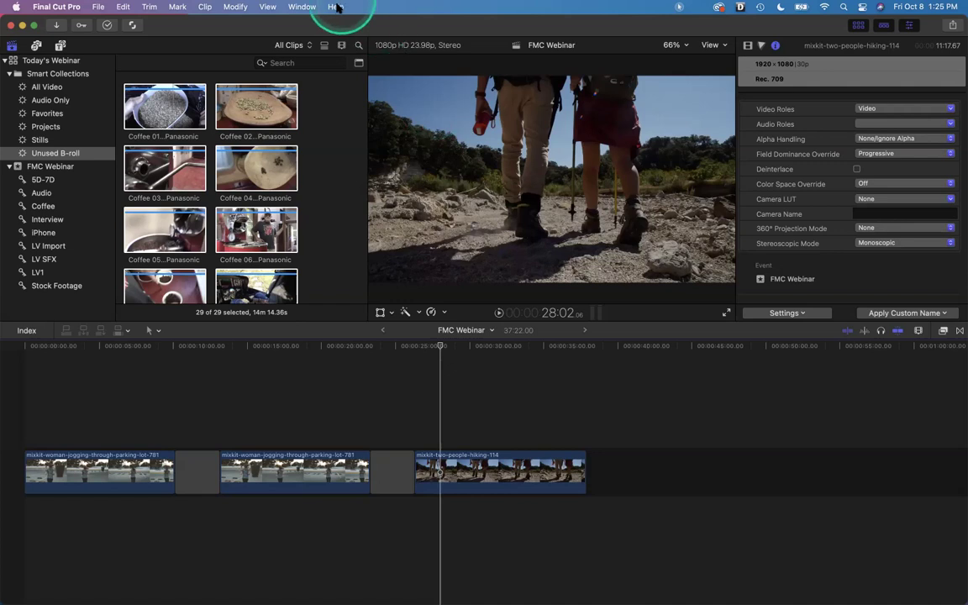
left_click(300, 8)
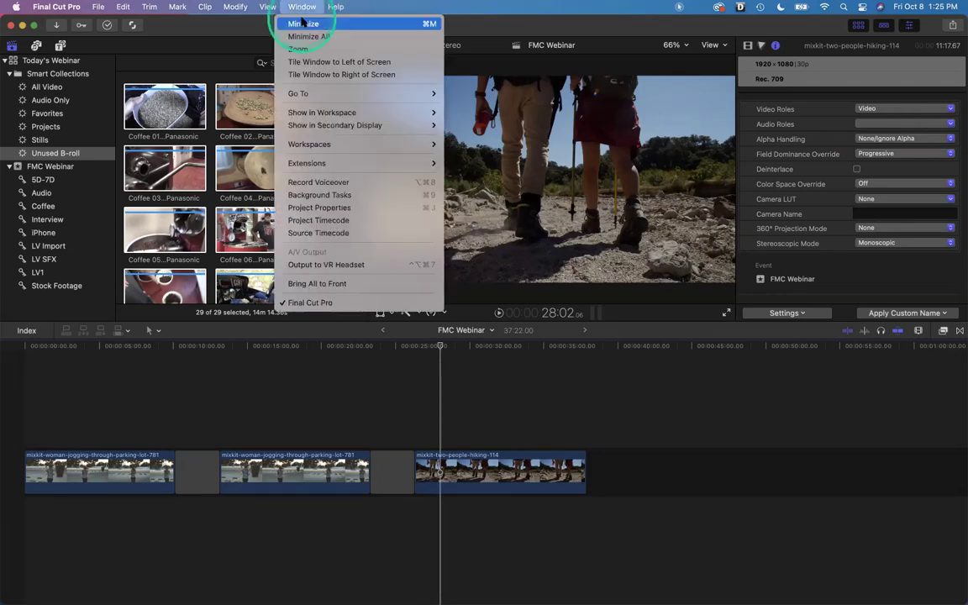
mouse_move(357, 146)
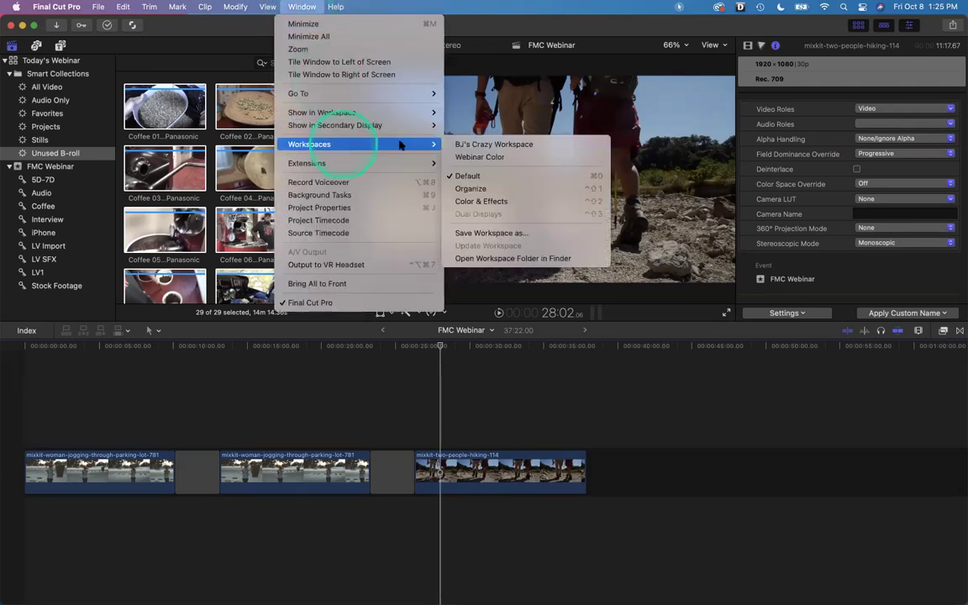
left_click(482, 158)
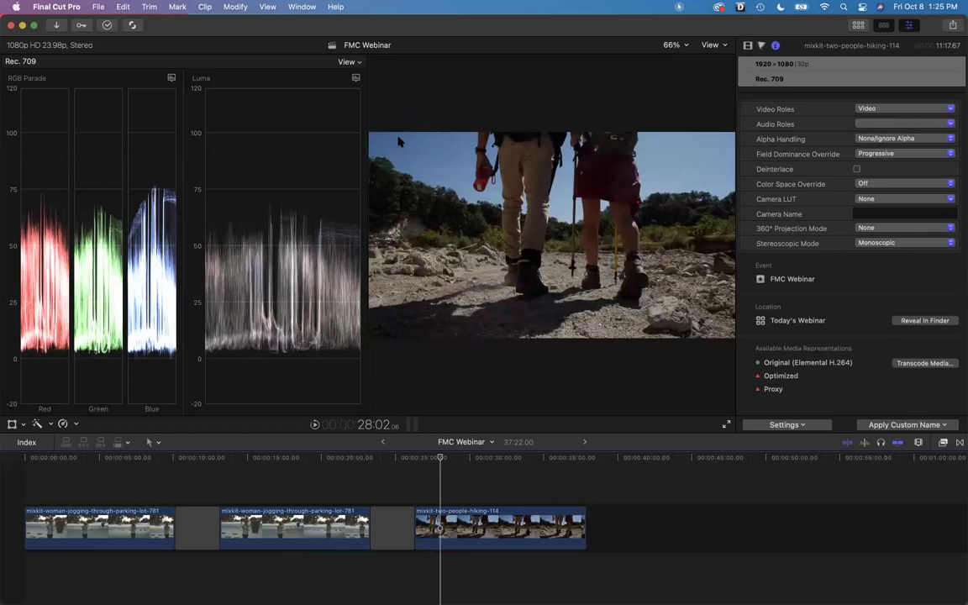
Restore the Default workspace and open the Effects browser on the All category of video effects
key("super+0")
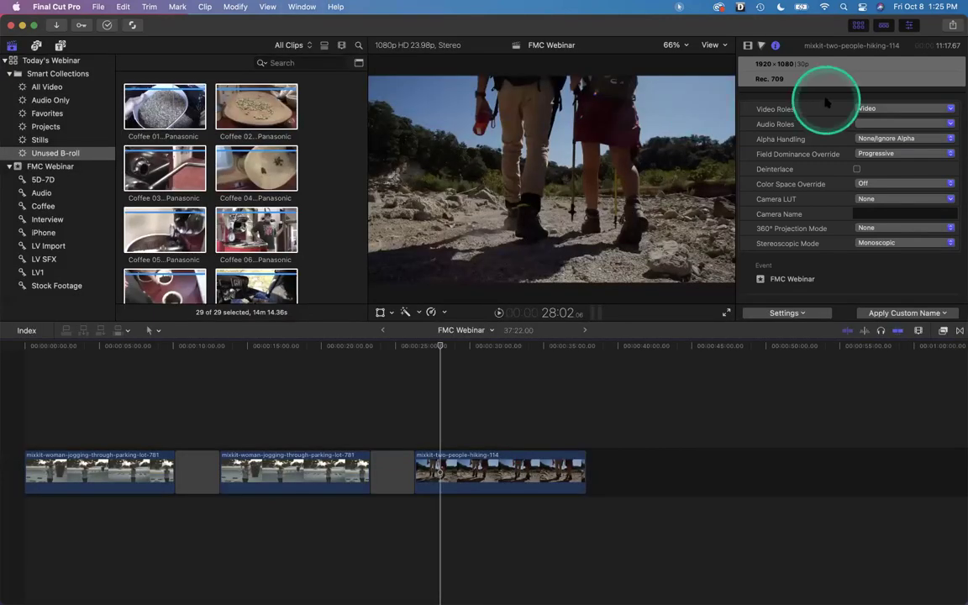
left_click(942, 331)
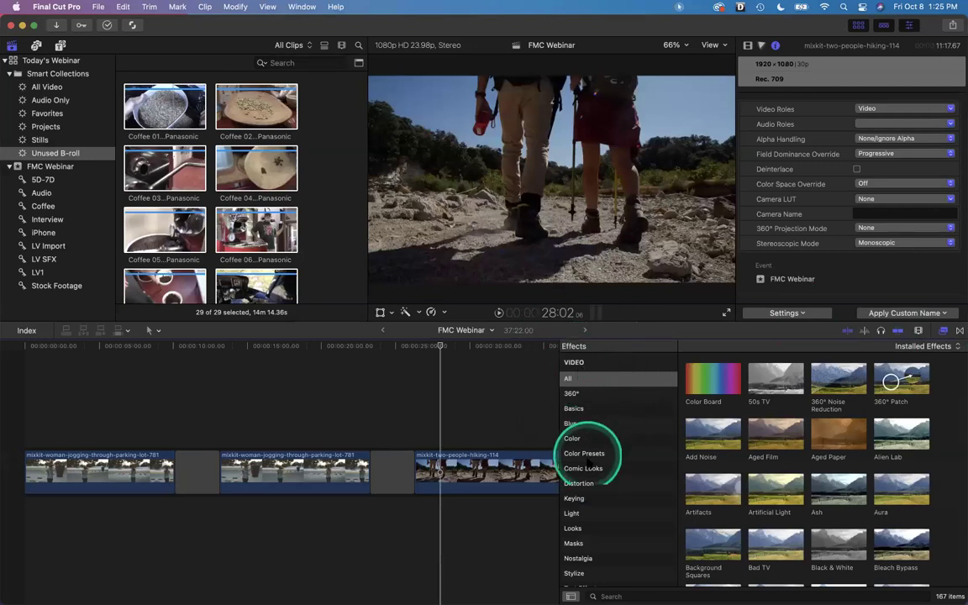
scroll(587, 454, "down", 5)
scroll(588, 461, "up", 5)
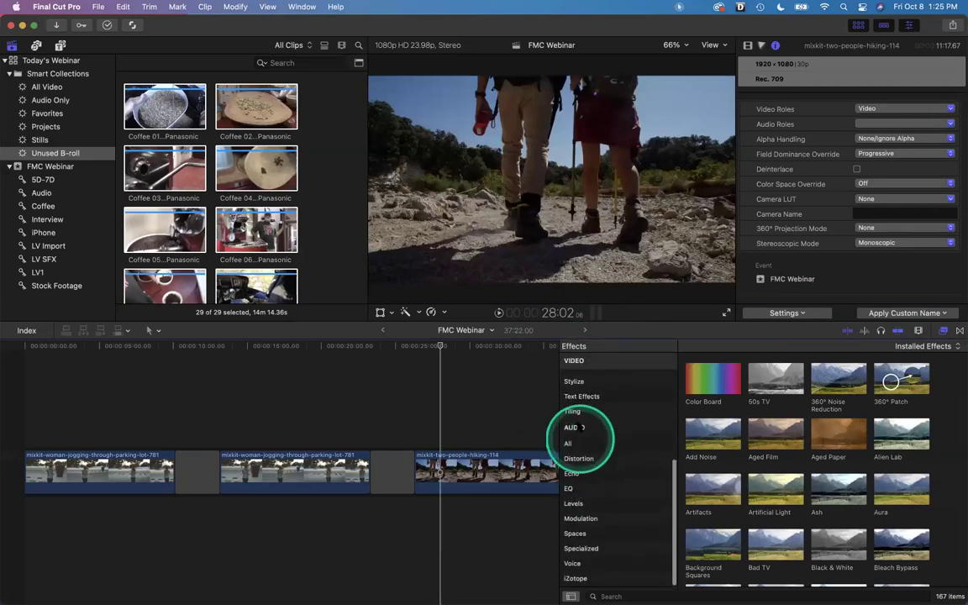
scroll(579, 420, "up", 3)
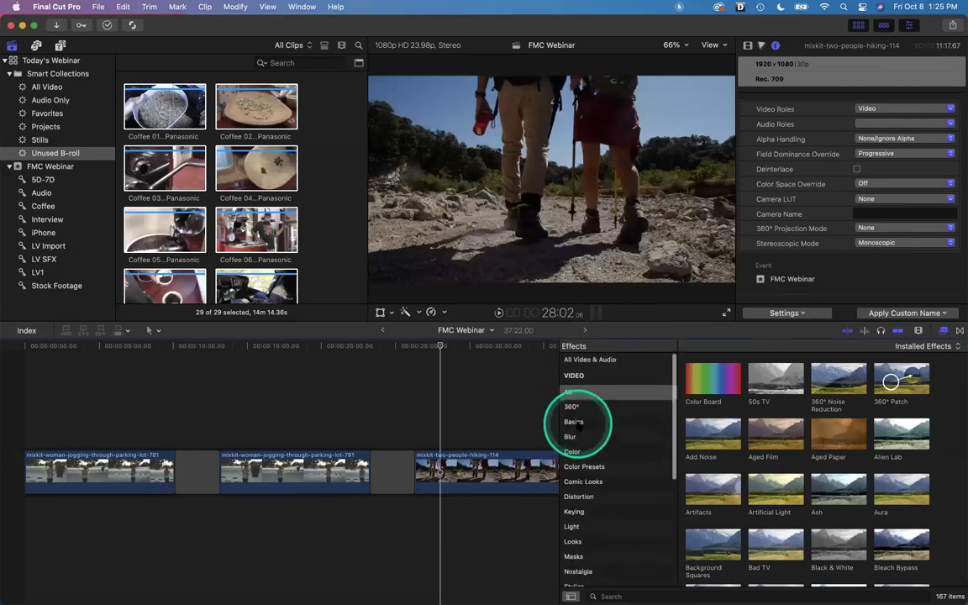
left_click(574, 391)
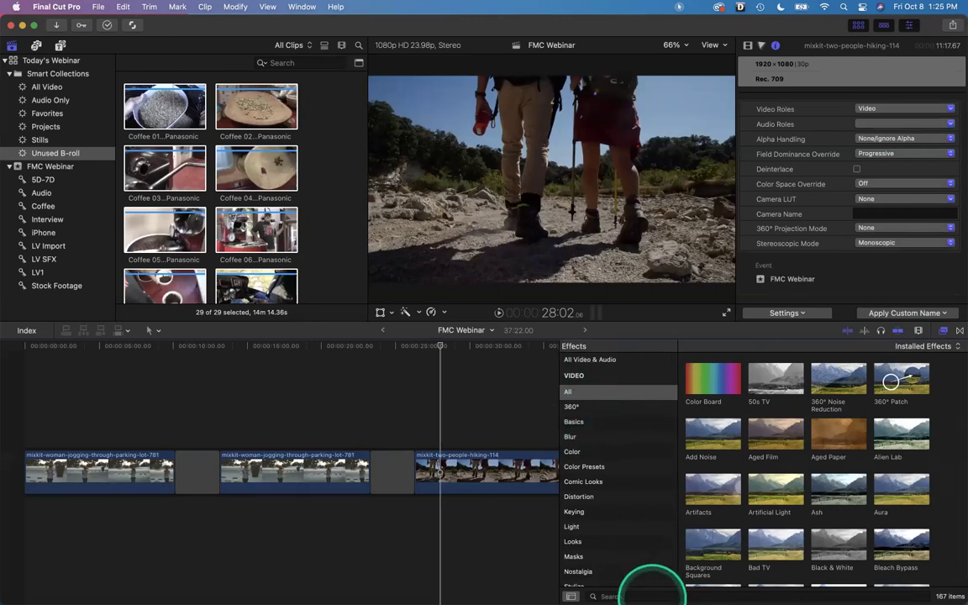
Find the Bleach Bypass effect by searching for bleac and apply it to the first jogging clip in the timeline
left_click(648, 595)
type("bl")
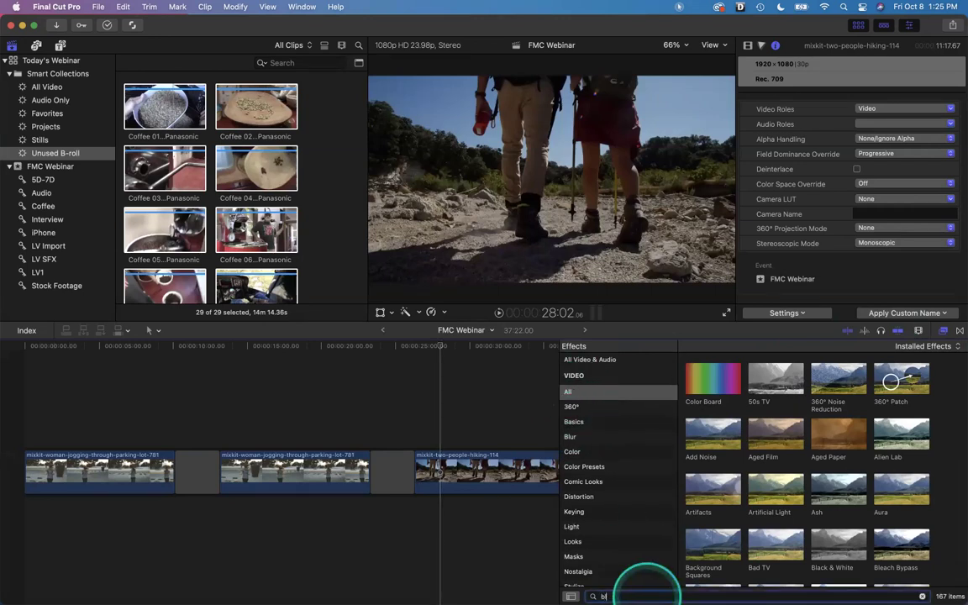
type("eac")
left_click(710, 380)
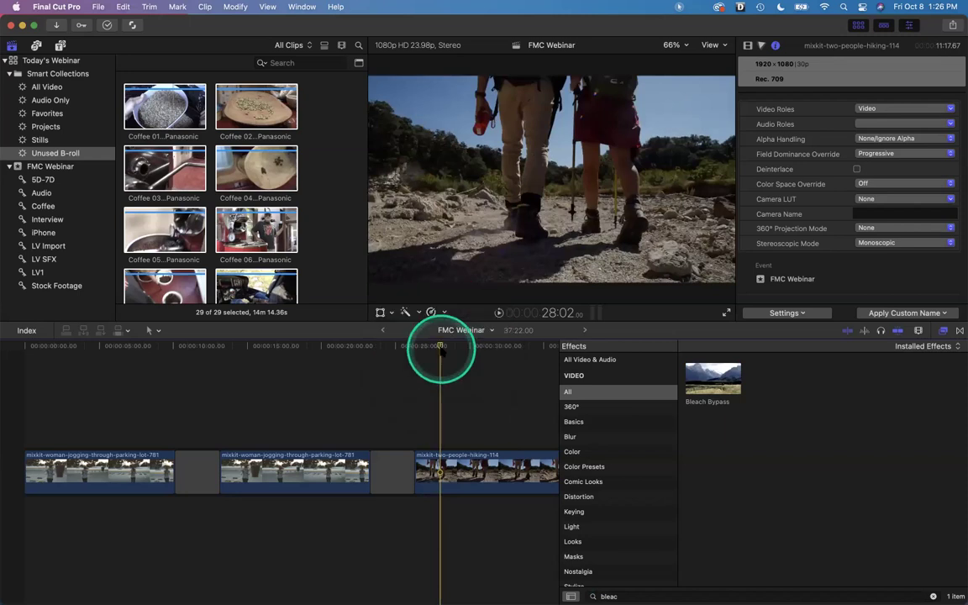
key("Home")
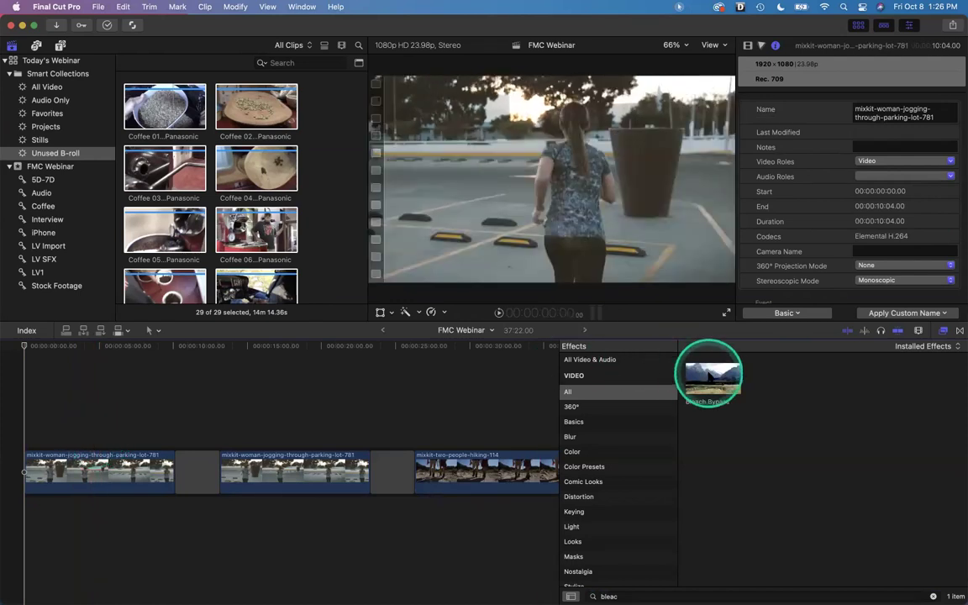
left_click_drag(709, 374, 112, 462)
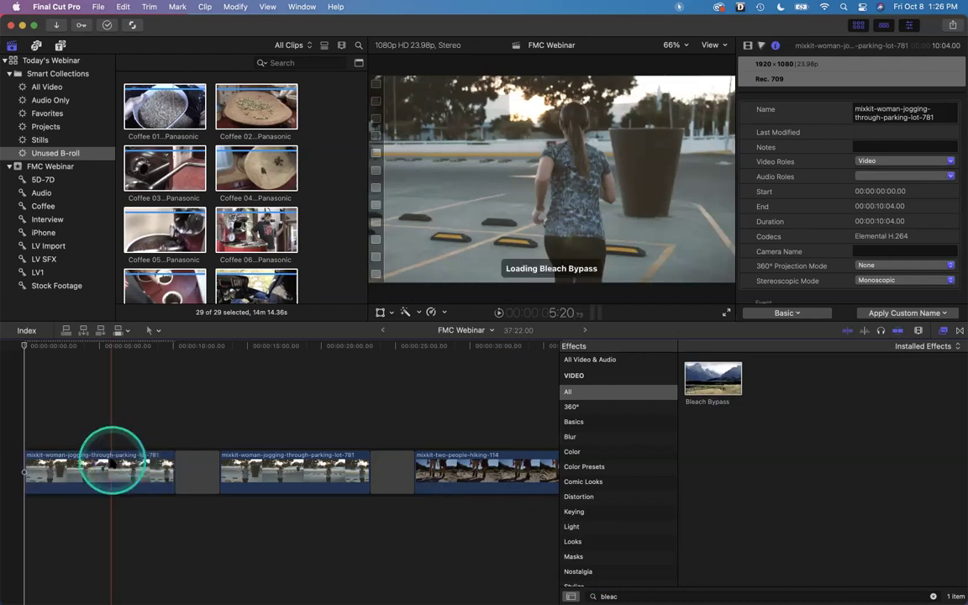
Preview the start of the first jogging clip and show its Bleach Bypass settings in the Video inspector
left_click(26, 352)
mouse_move(26, 352)
left_mouse_down()
mouse_move(63, 353)
mouse_move(44, 353)
left_mouse_up()
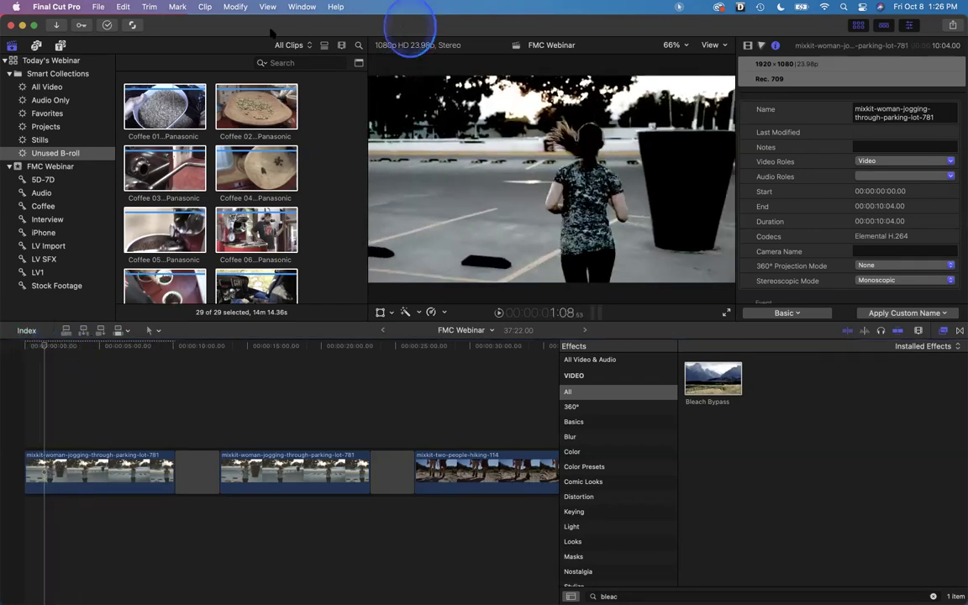
left_click(748, 44)
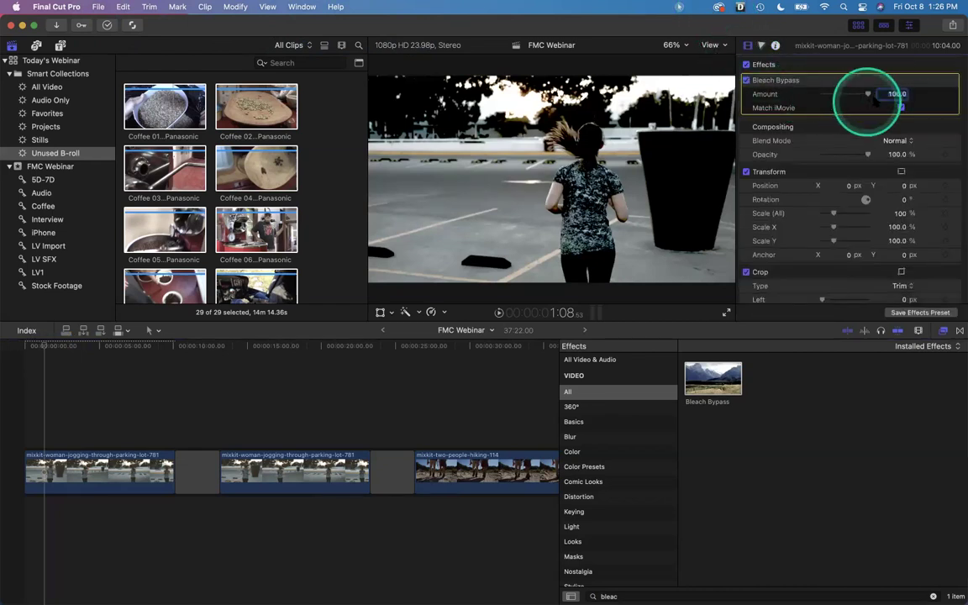
mouse_move(868, 95)
left_mouse_down()
mouse_move(849, 95)
mouse_move(868, 95)
left_mouse_up()
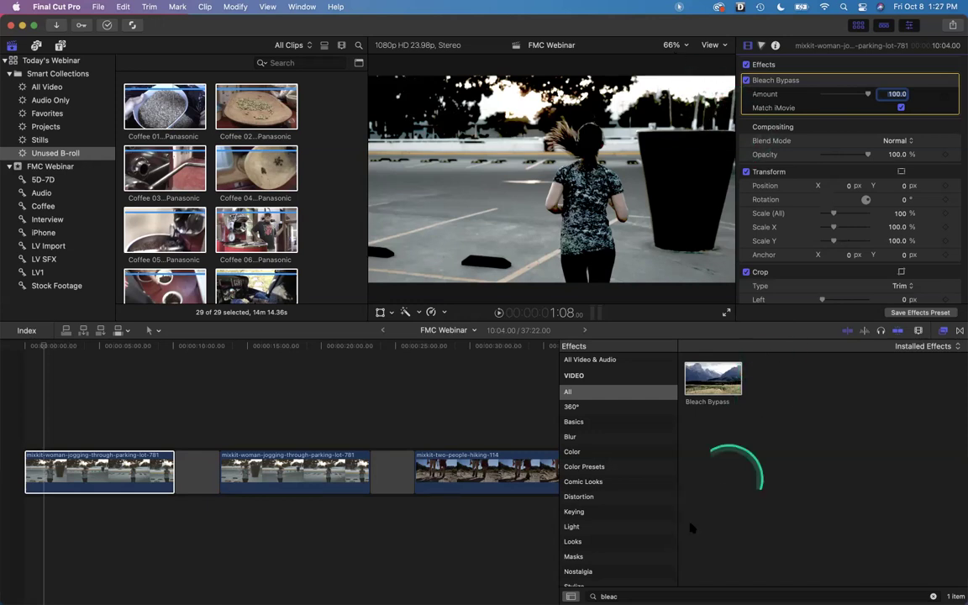
Search the effects for comic, add Comic Basic to the first jogging clip, and preview the combined look
left_click(630, 590)
key("Escape")
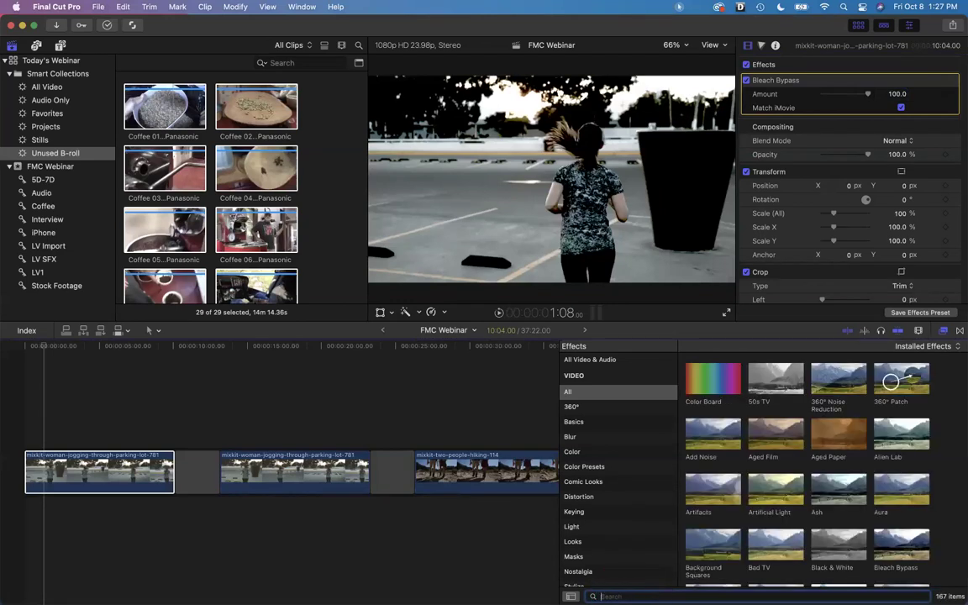
type("comic")
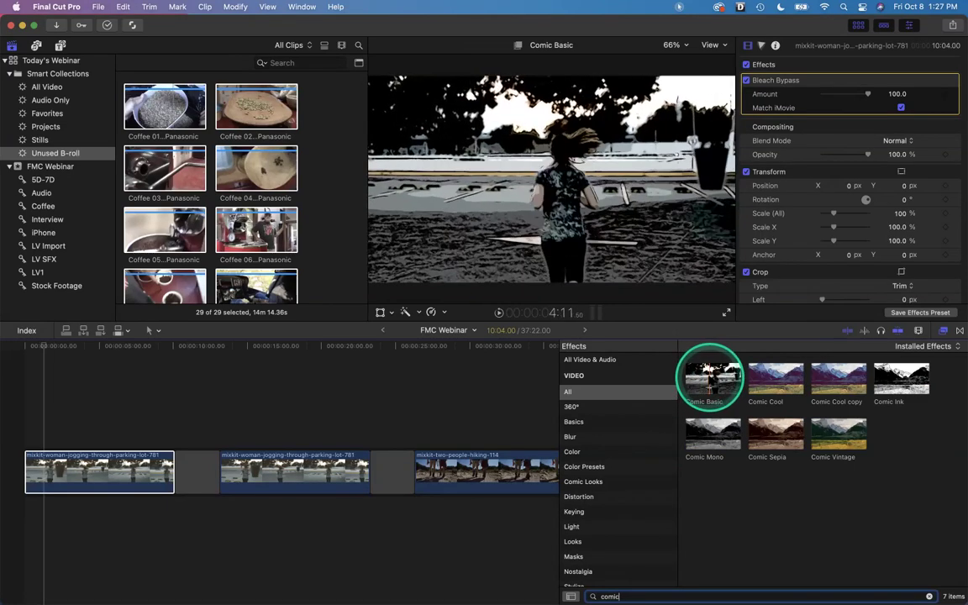
left_click_drag(705, 378, 102, 475)
left_click(40, 348)
left_click_drag(42, 349, 62, 355)
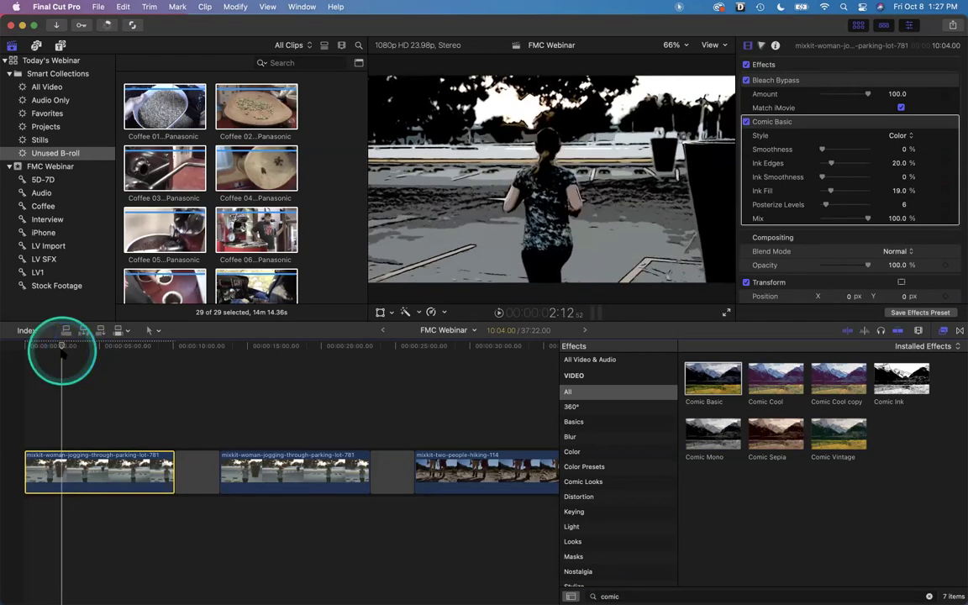
Save the Bleach Bypass and Comic Basic effects as a video effects preset named Webinar Comic in the Color Presets category
left_click(248, 290)
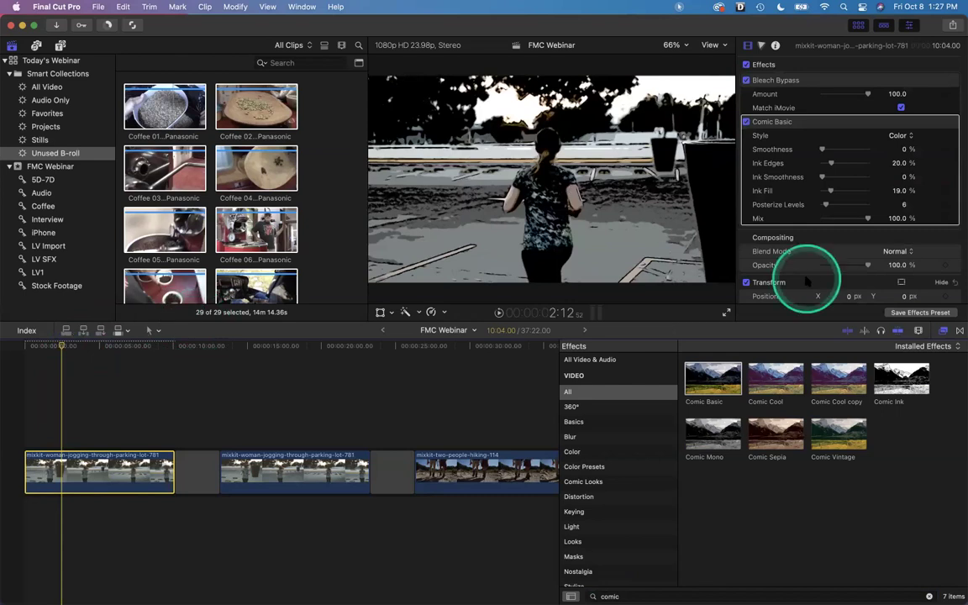
left_click(932, 313)
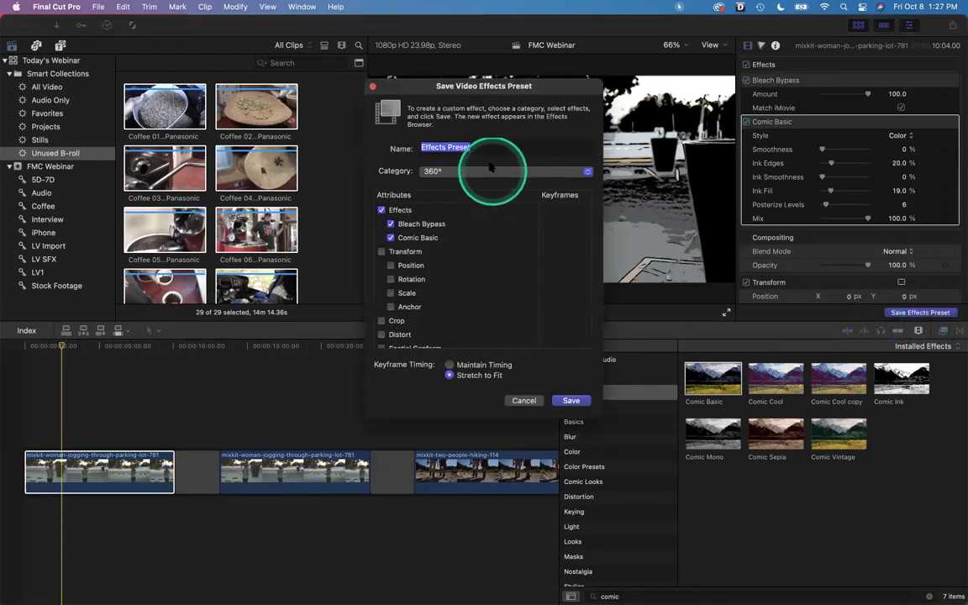
type("Webinar Comic")
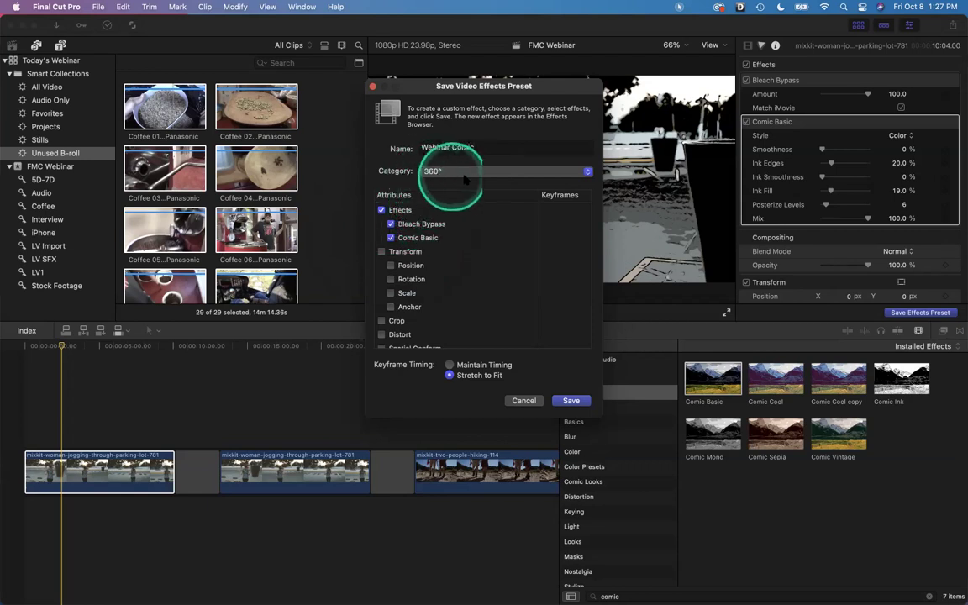
left_click(588, 171)
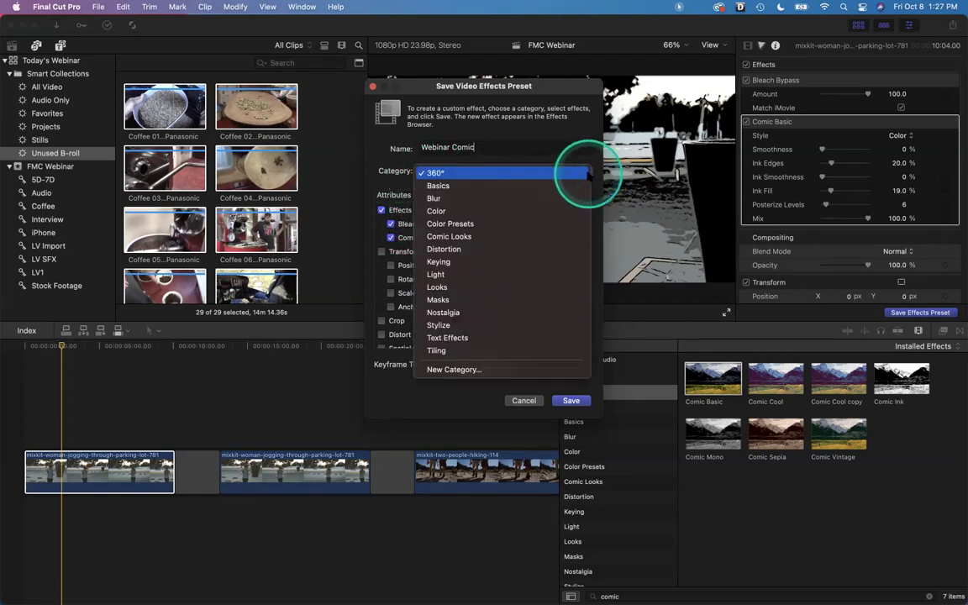
left_click_drag(588, 172, 472, 223)
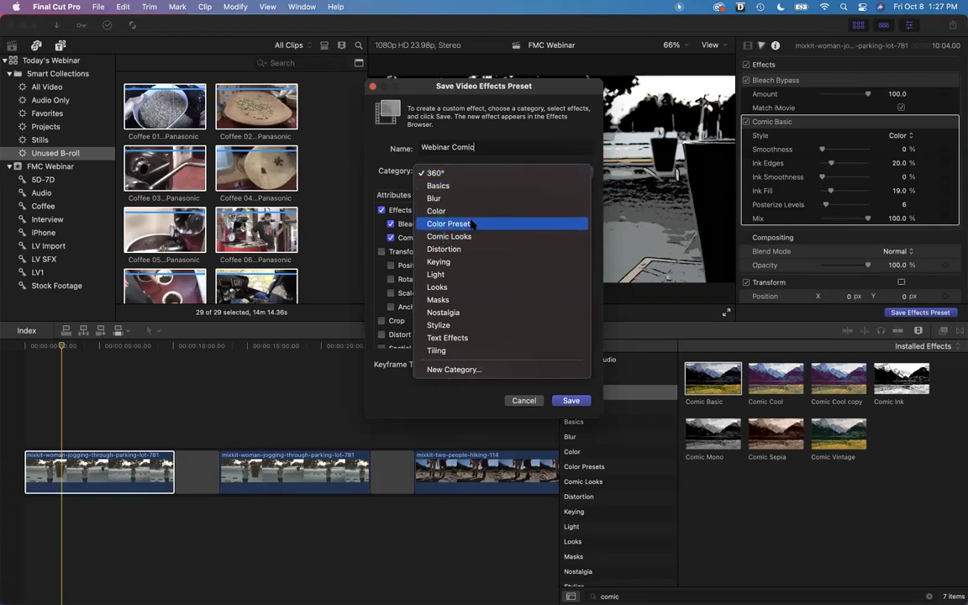
left_click(472, 223)
left_click(562, 401)
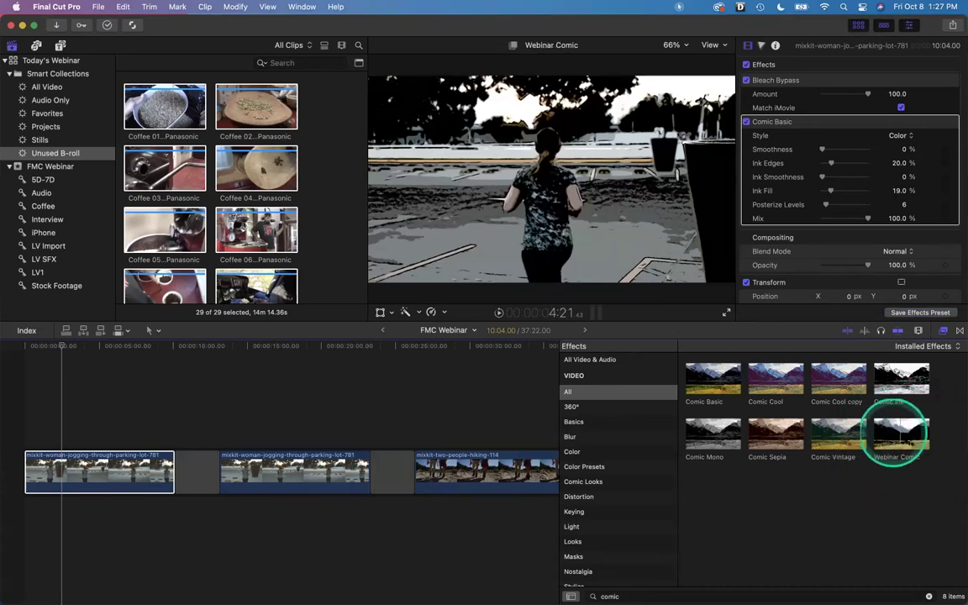
Apply the Webinar Comic preset to the second jogging clip and return to the first clip
left_click(903, 433)
left_click_drag(903, 433, 319, 454)
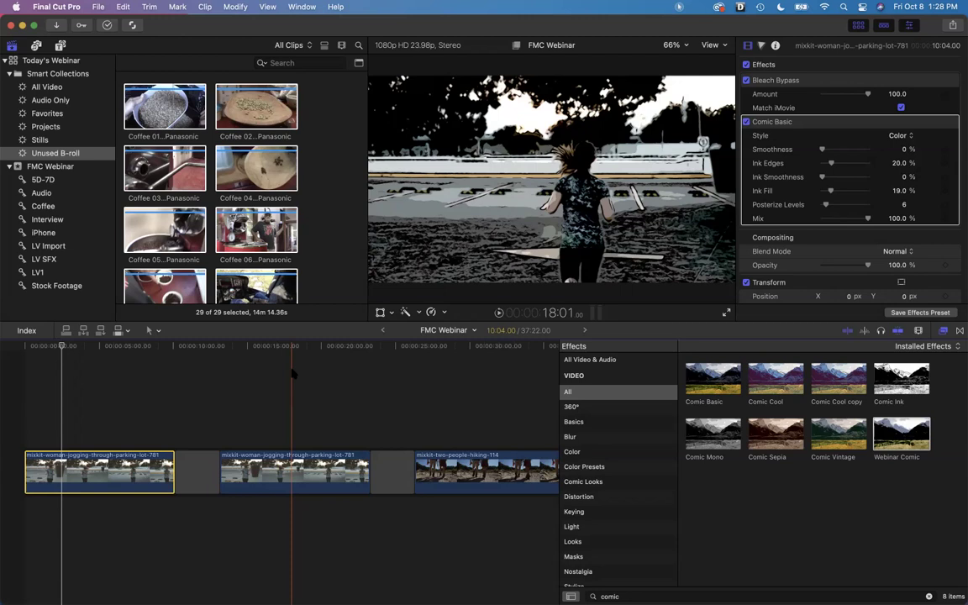
left_click_drag(101, 359, 59, 377)
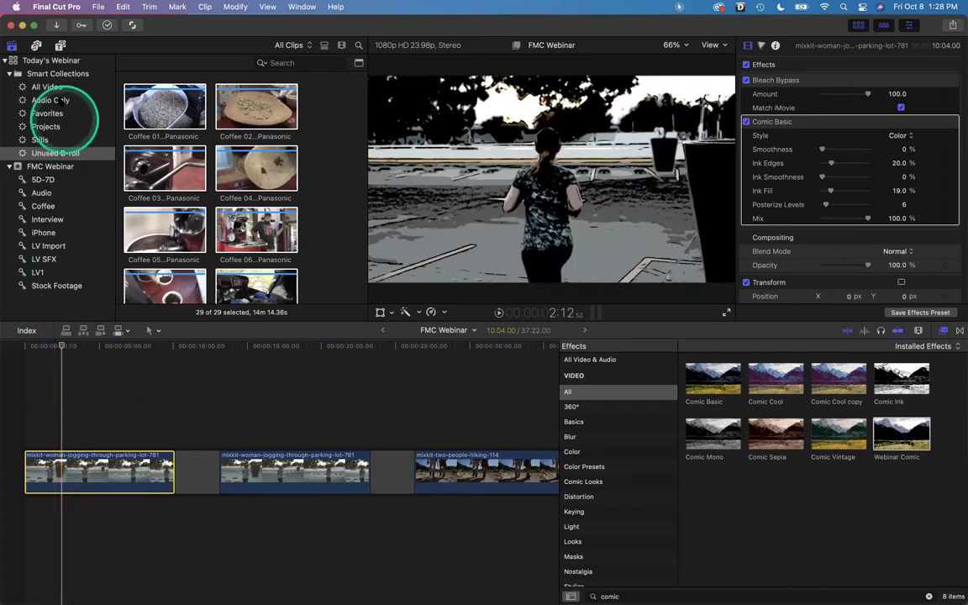
Add the Overlap lower third title above the first jogging clip and move the playhead into the title
left_click(61, 45)
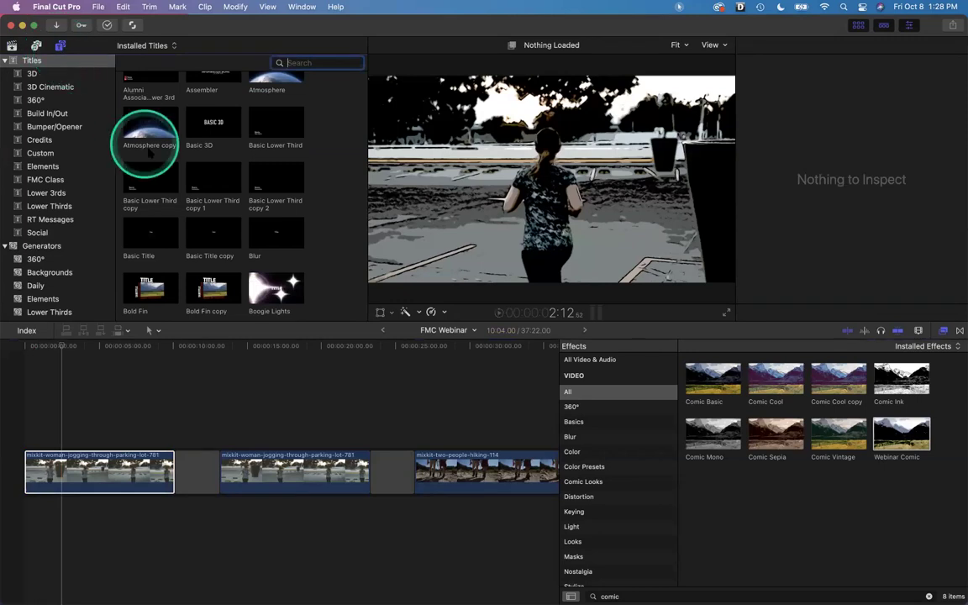
left_click(49, 206)
left_click(269, 230)
left_click_drag(269, 230, 69, 432)
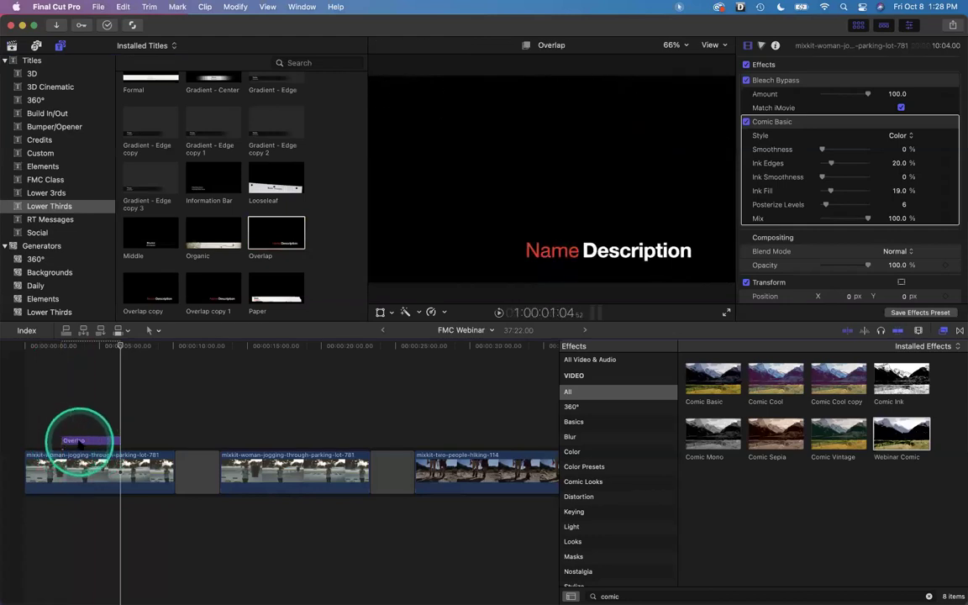
left_click_drag(122, 351, 78, 351)
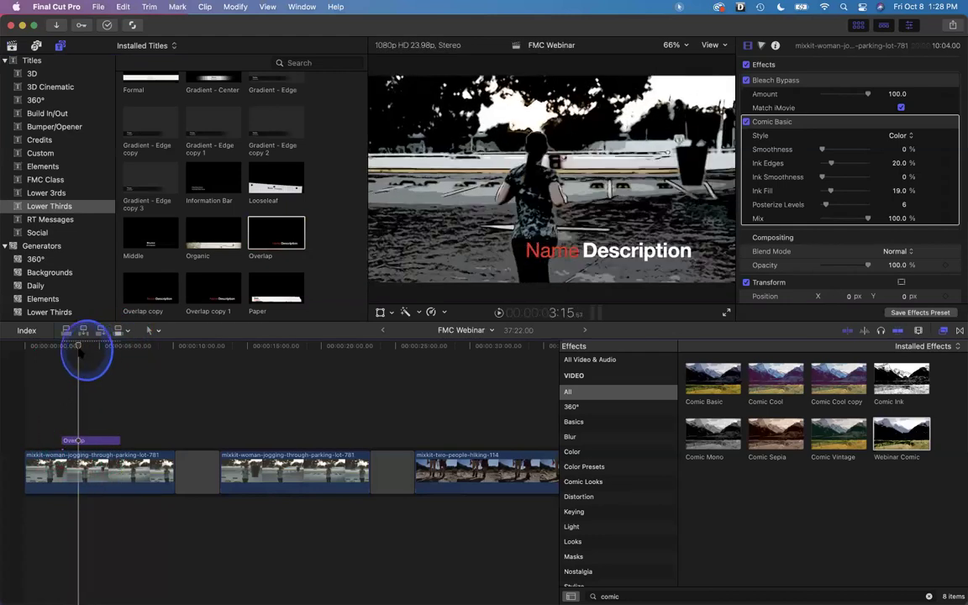
Change the Overlap title's text to Woman for the name line and Jogging for the description line
left_click(93, 440)
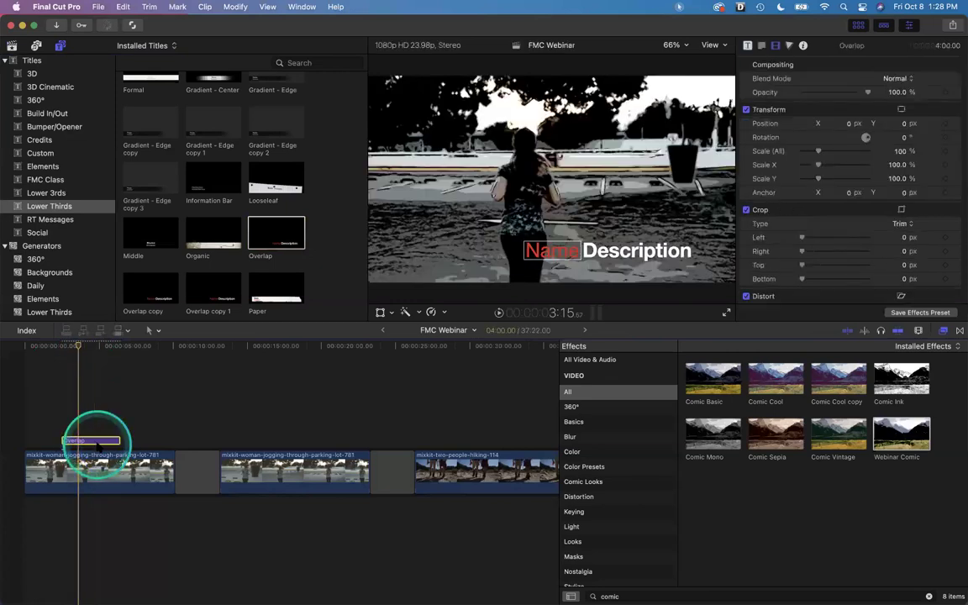
double_click(94, 442)
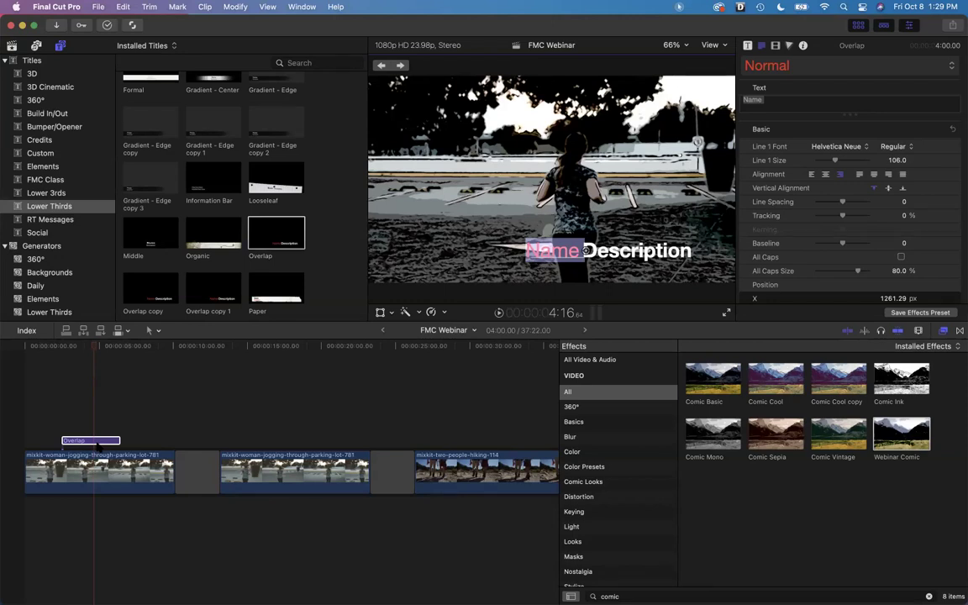
type("Woman")
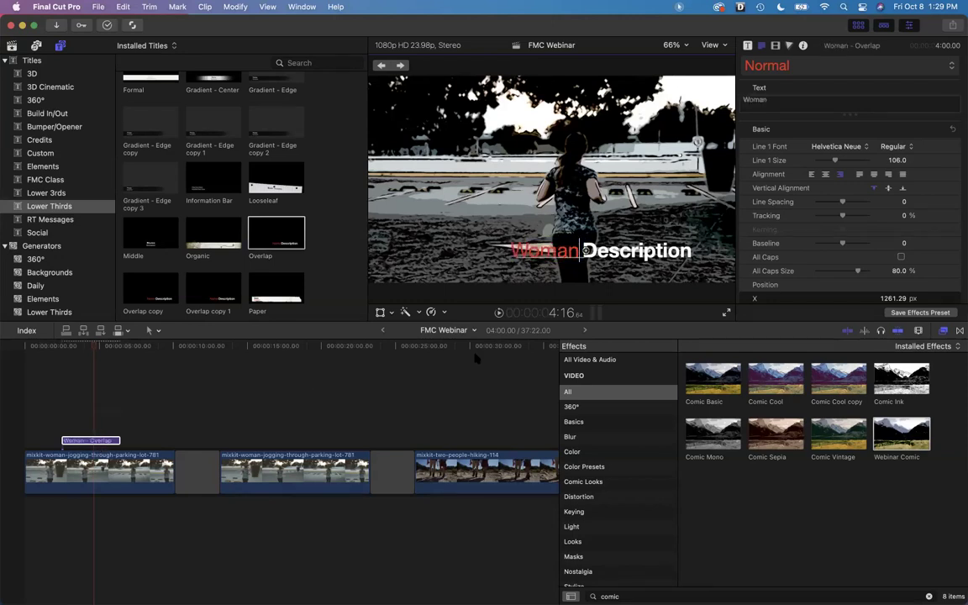
double_click(588, 251)
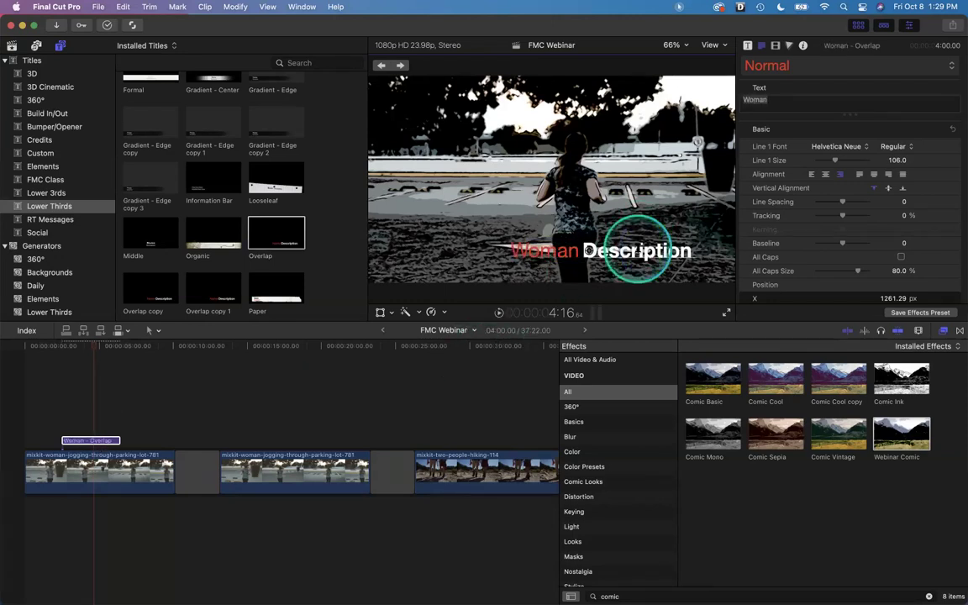
double_click(588, 250)
type("Jo")
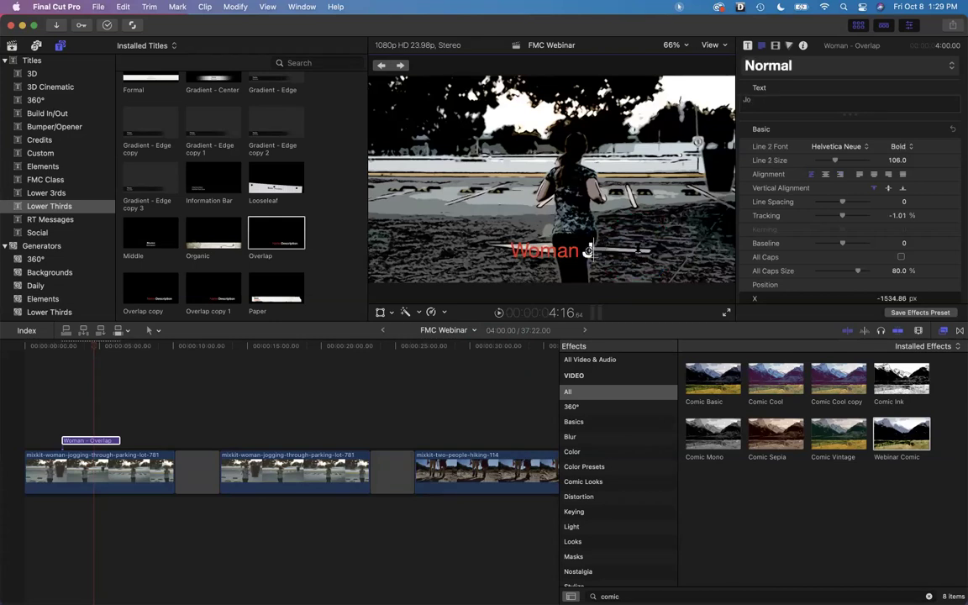
type("gging")
left_click(382, 271)
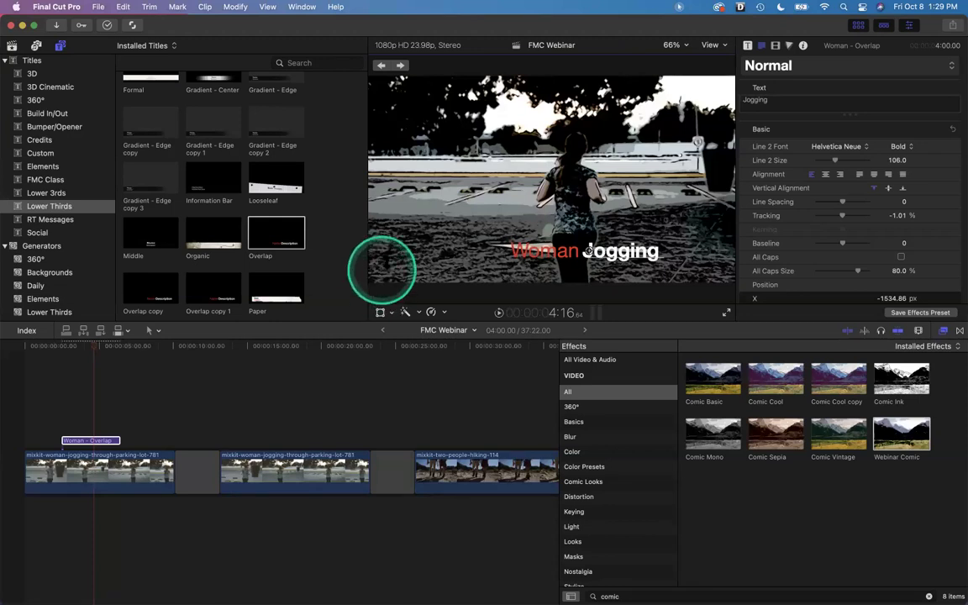
Play the timeline from the beginning to preview the lower third's animation over the first clip
left_click_drag(207, 225, 52, 407)
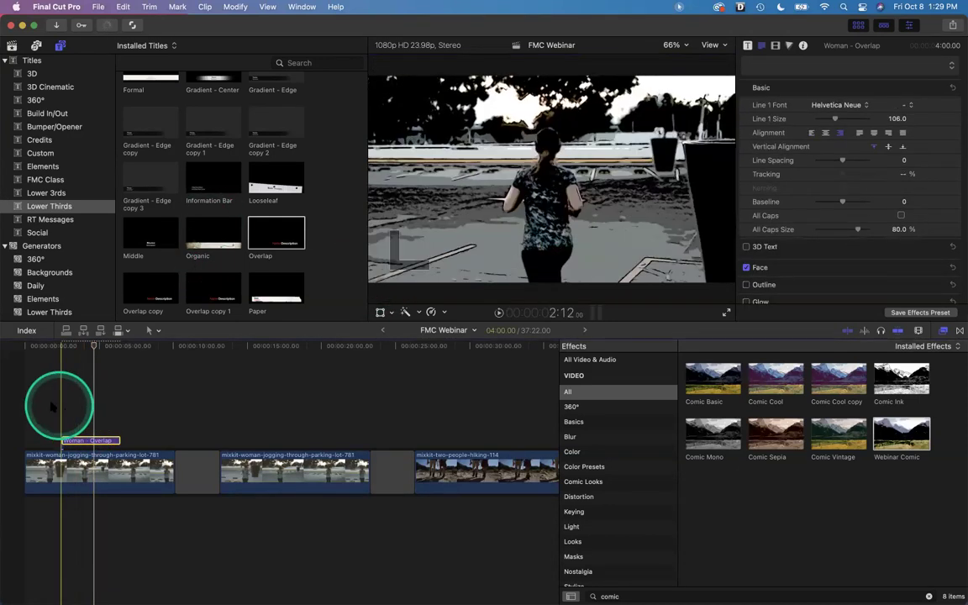
left_click(26, 401)
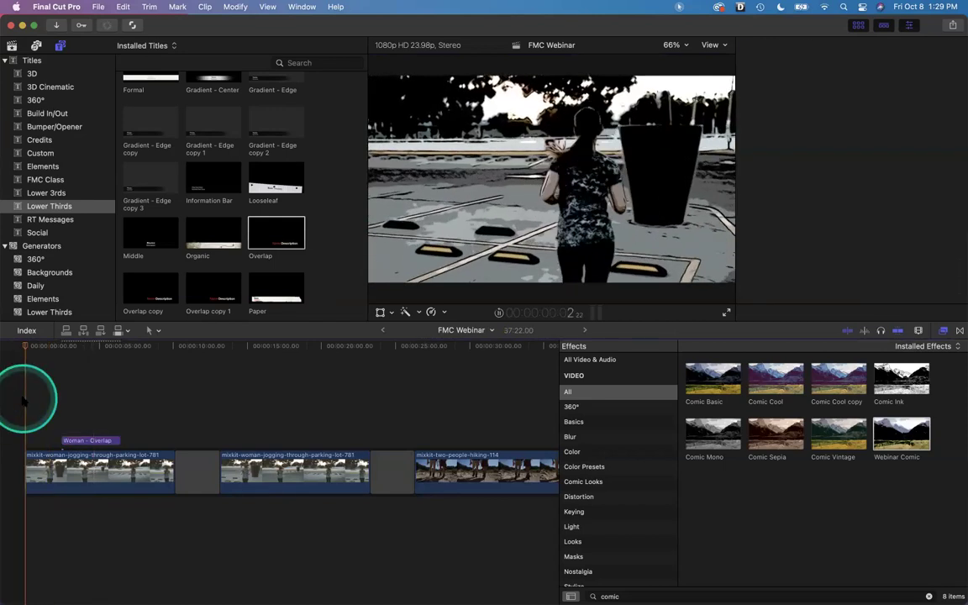
key("space")
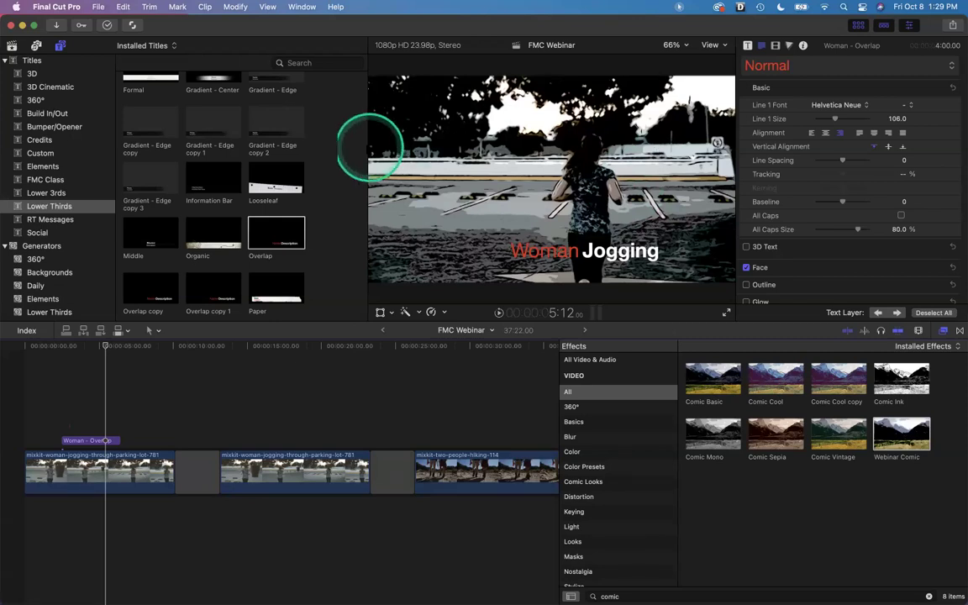
Show the option to open a copy in Motion for the Looseleaf lower third and the Curtain background generator
left_click(273, 181)
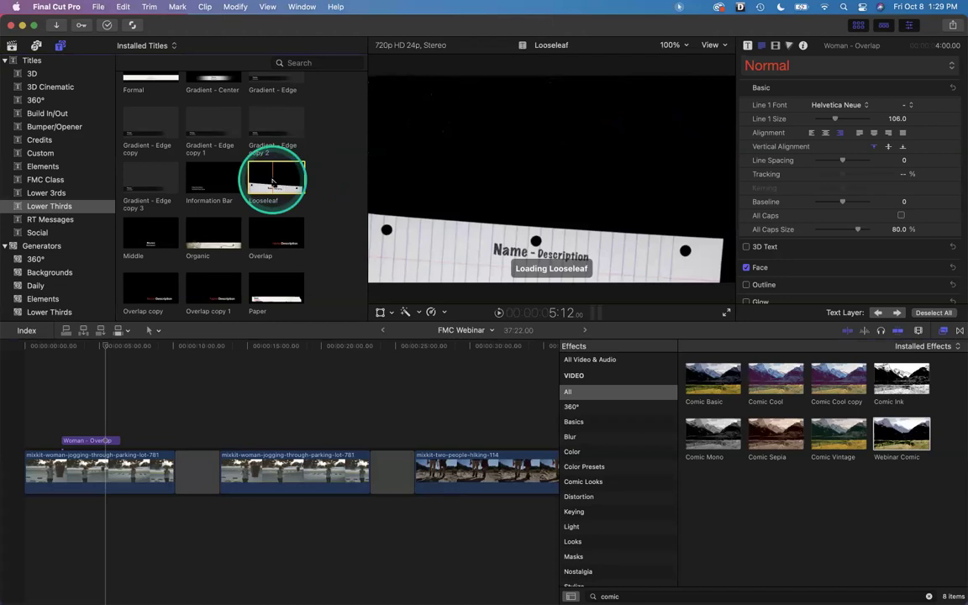
right_click(272, 183)
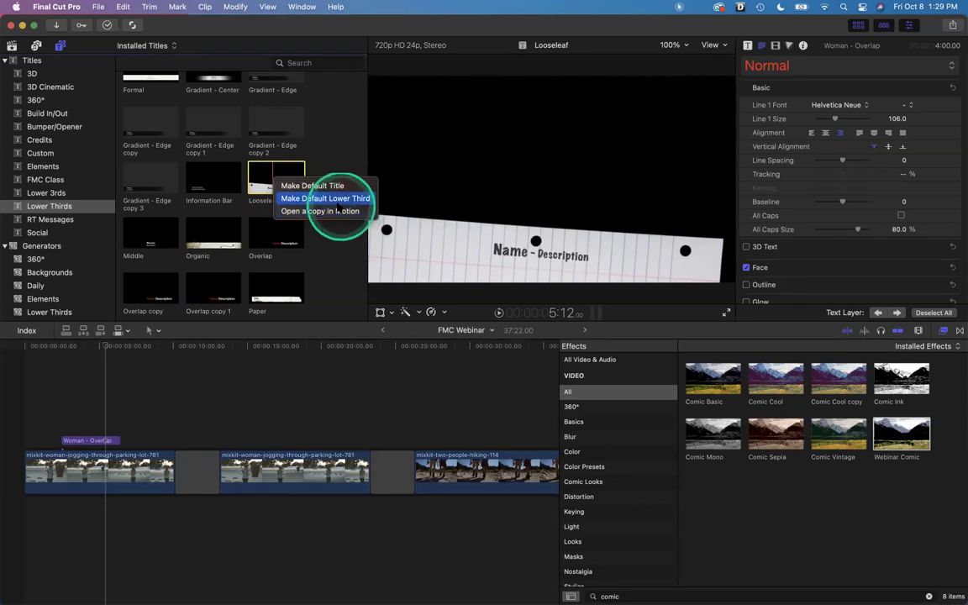
left_click(38, 246)
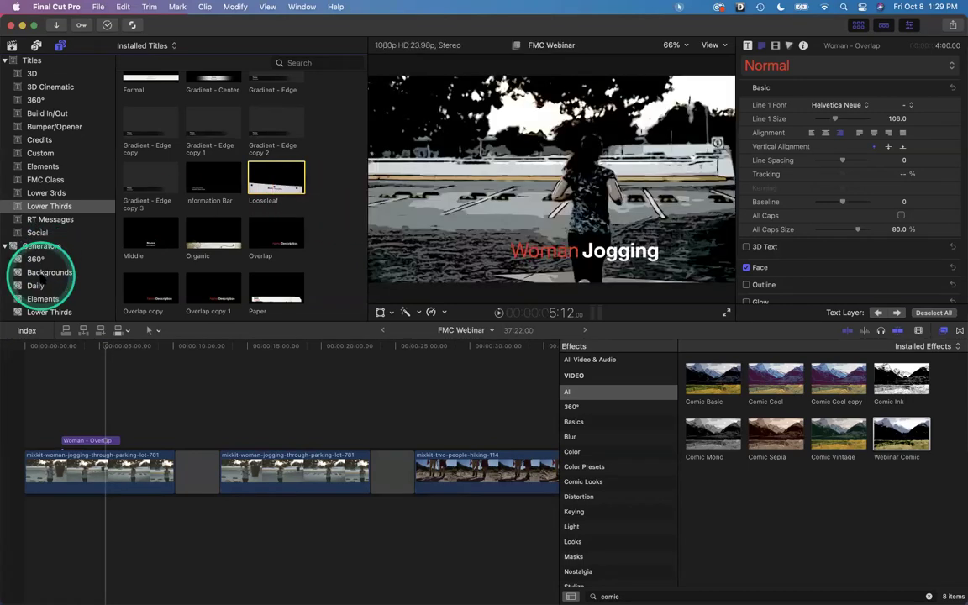
left_click(48, 272)
left_click(152, 150)
right_click(152, 150)
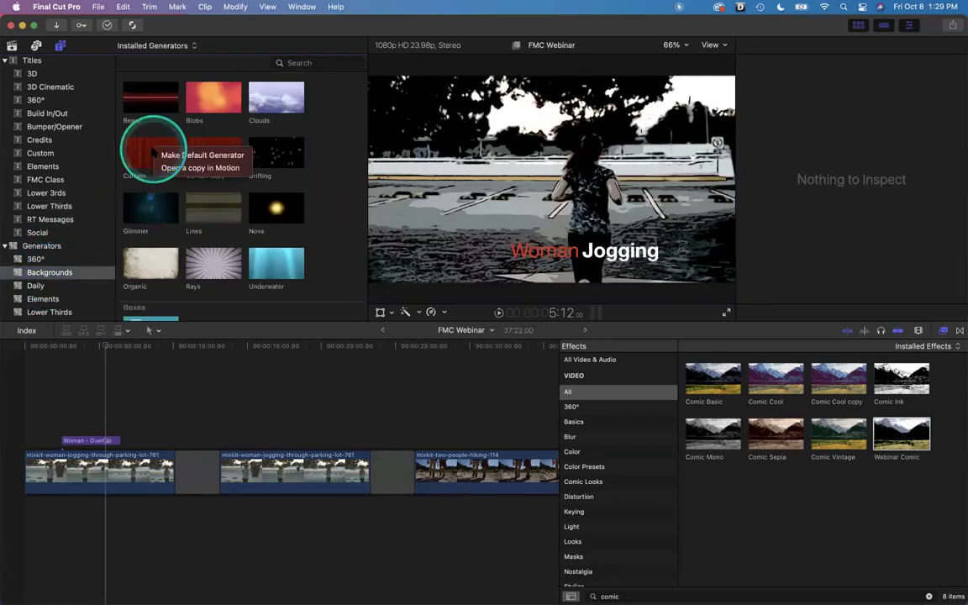
left_click(182, 168)
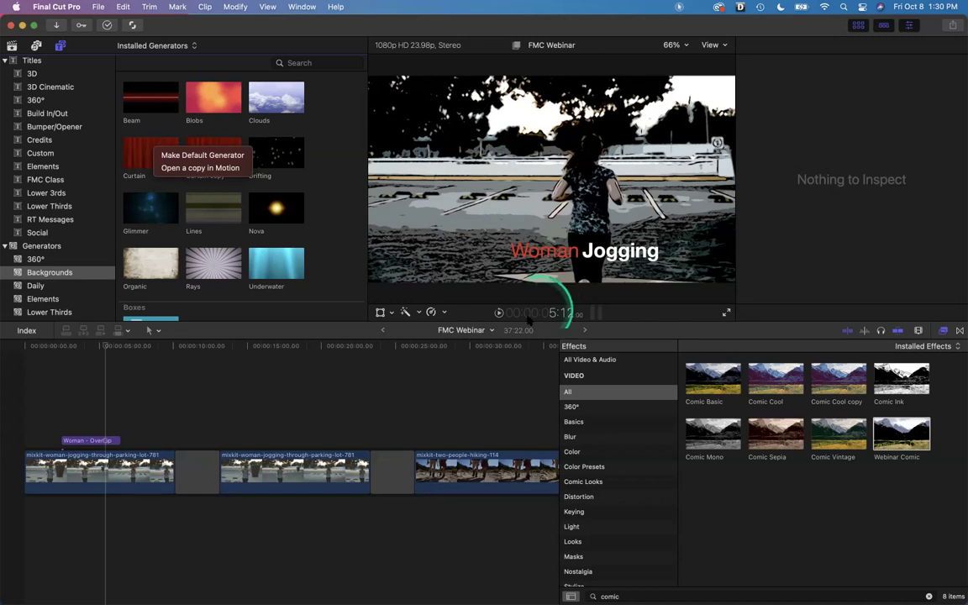
Find the Overlap title in the Lower Thirds titles category and open a copy of it in Motion
left_click(88, 432)
left_click(89, 437)
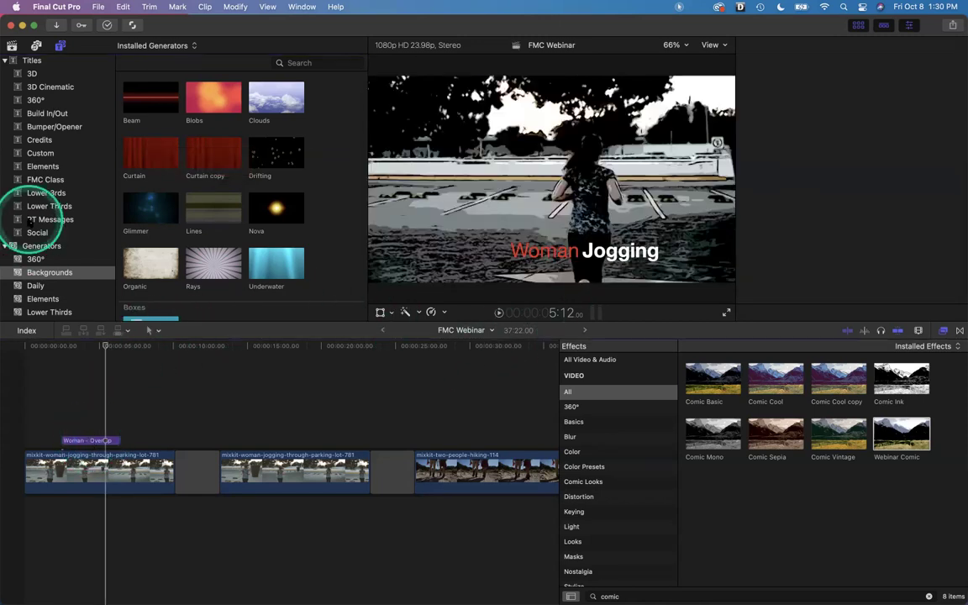
scroll(32, 252, "down", 2)
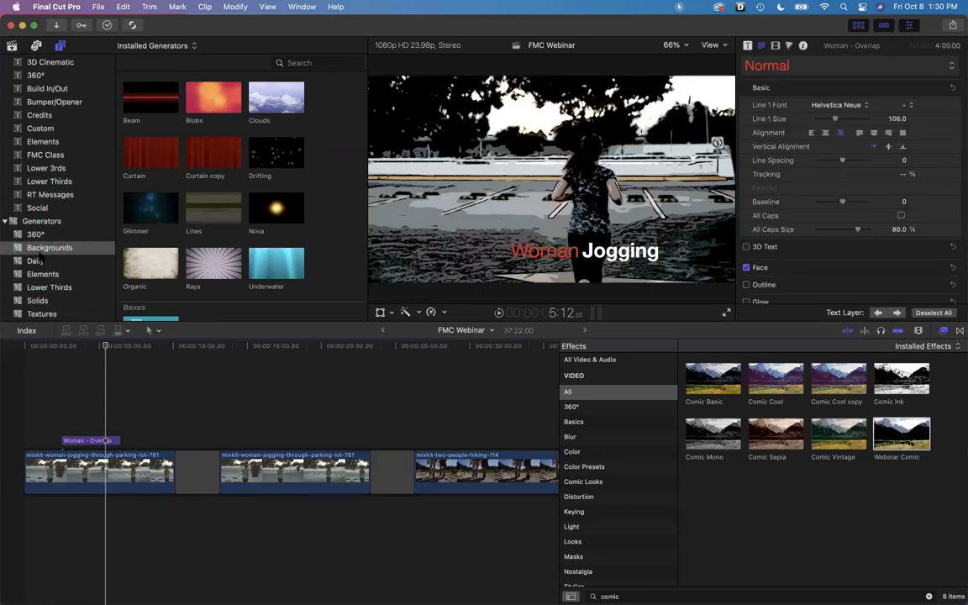
left_click(46, 286)
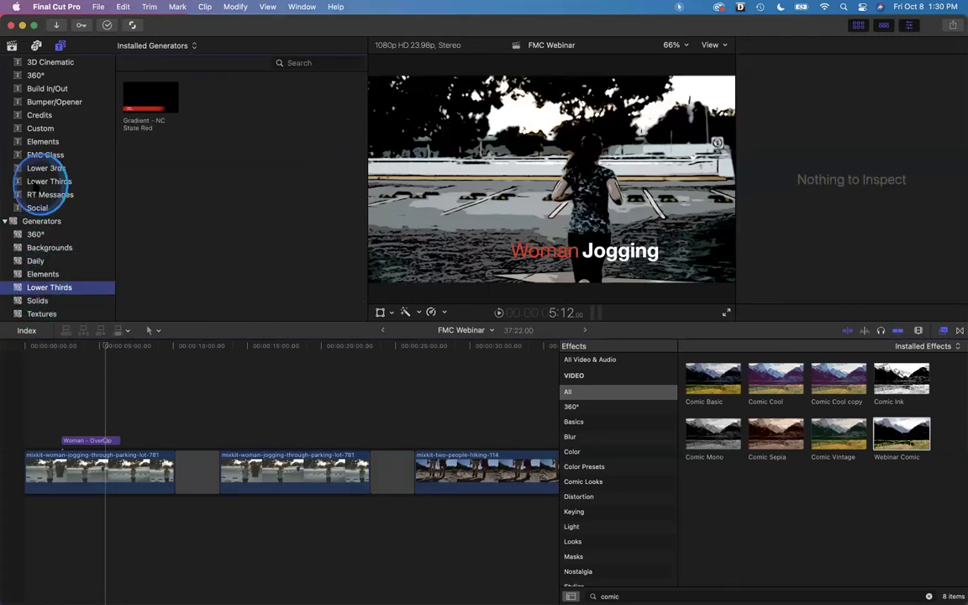
left_click(42, 181)
left_click(260, 227)
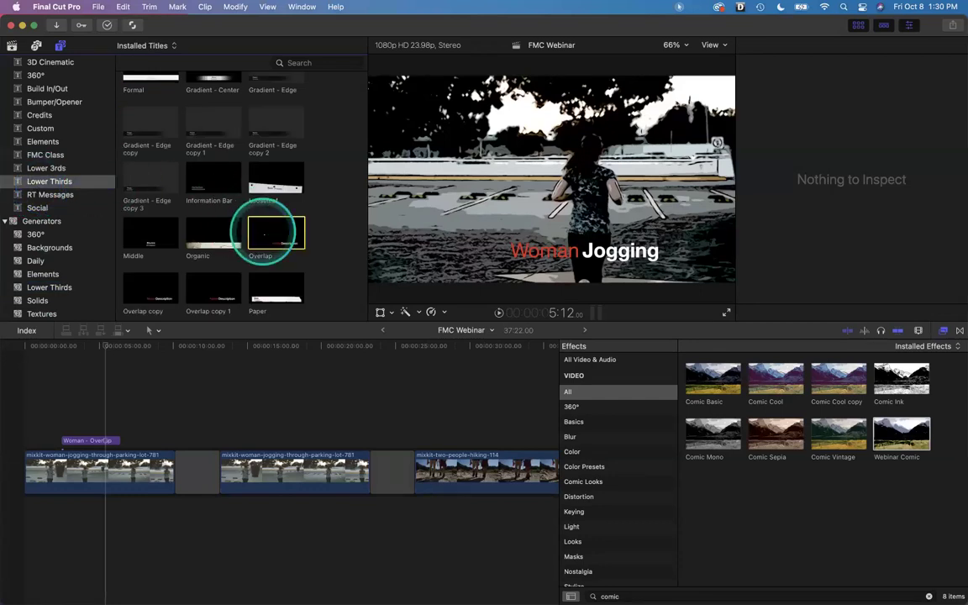
right_click(261, 229)
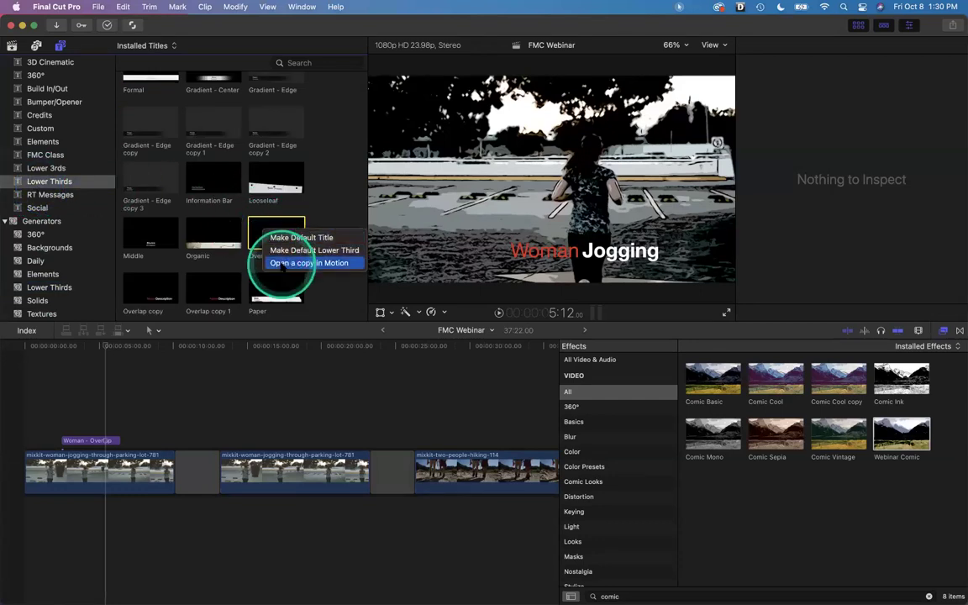
left_click(283, 263)
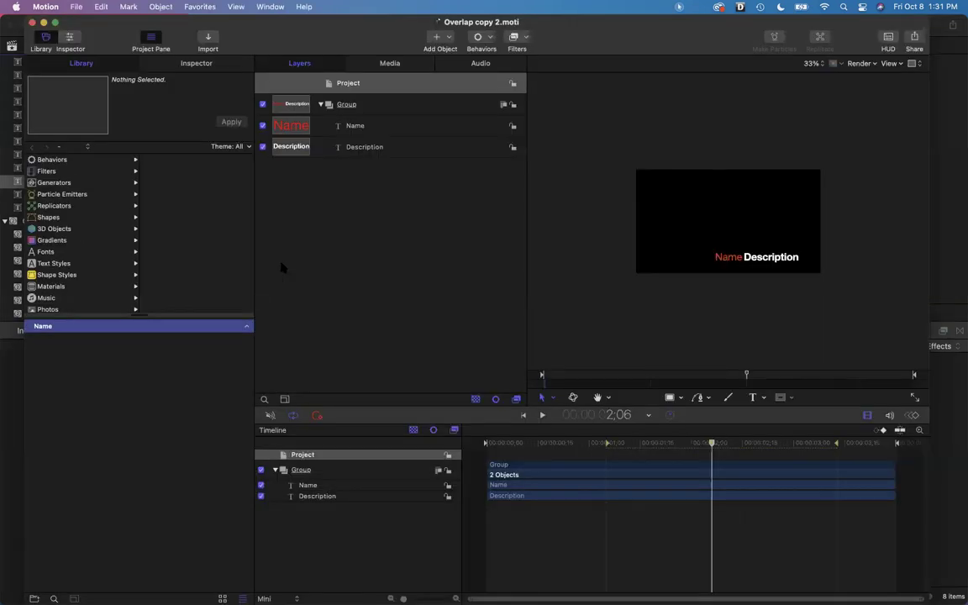
Fit the canvas to the window, play the Overlap copy's animation, and toggle the Name layer's visibility off and on
left_click(191, 242)
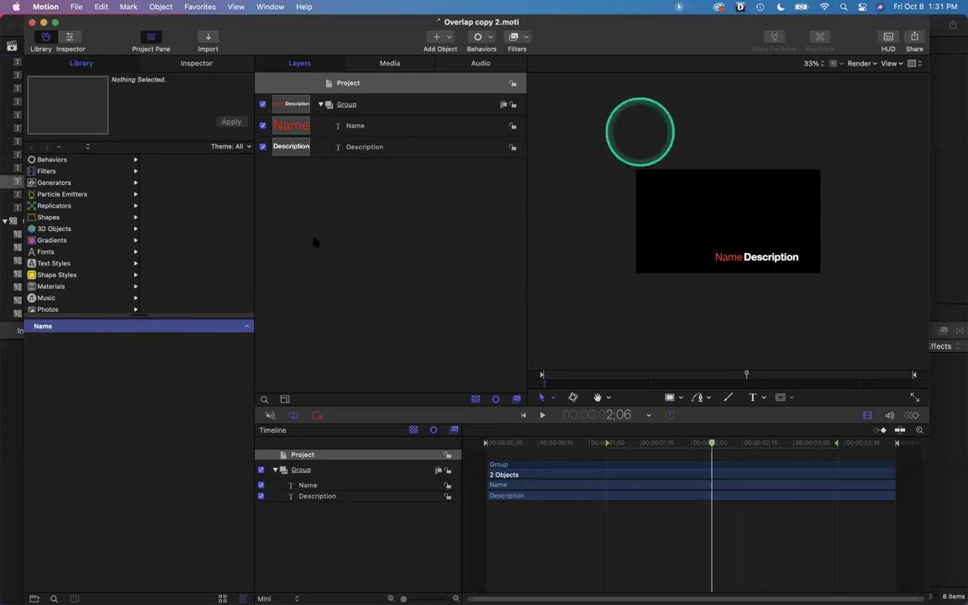
key("shift+z")
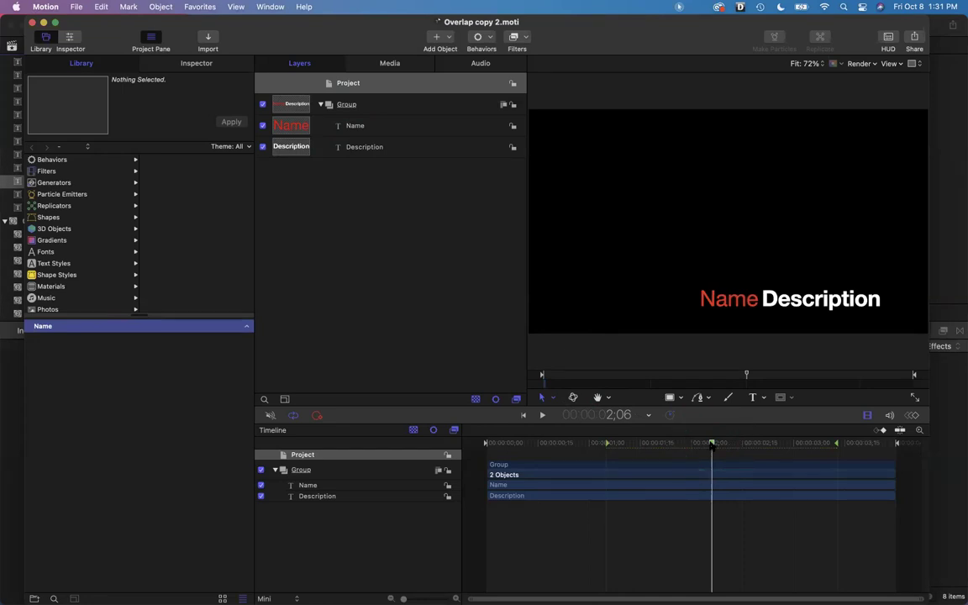
key("space")
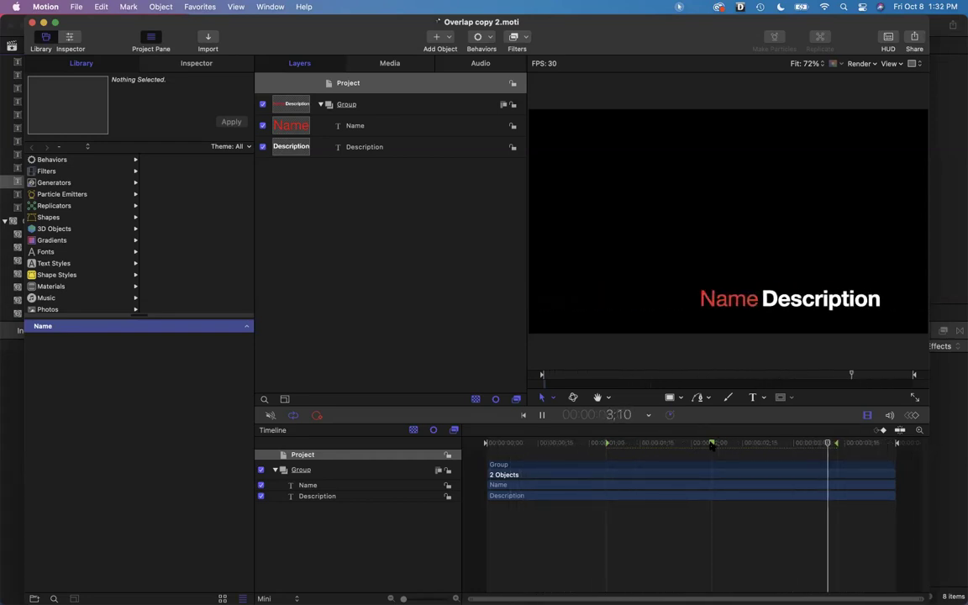
key("space")
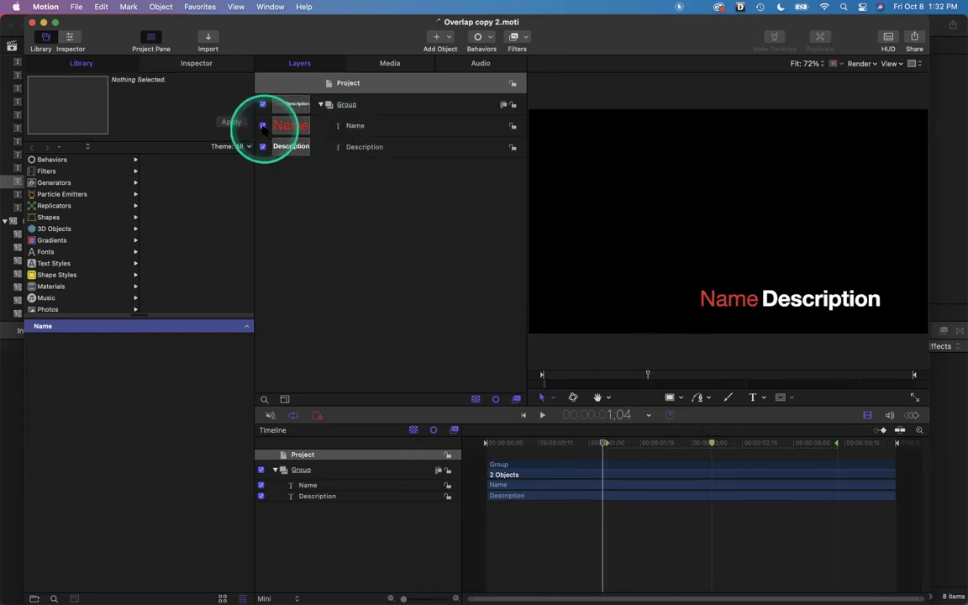
left_click(263, 126)
left_click(263, 126)
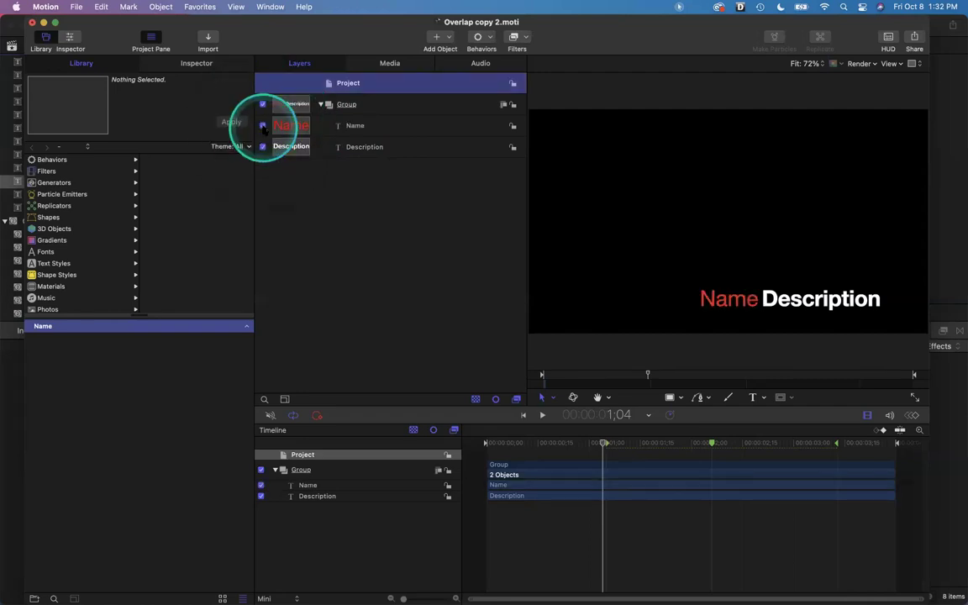
Apply the Basic Motion behavior Throw to the Name text layer
left_click(336, 126)
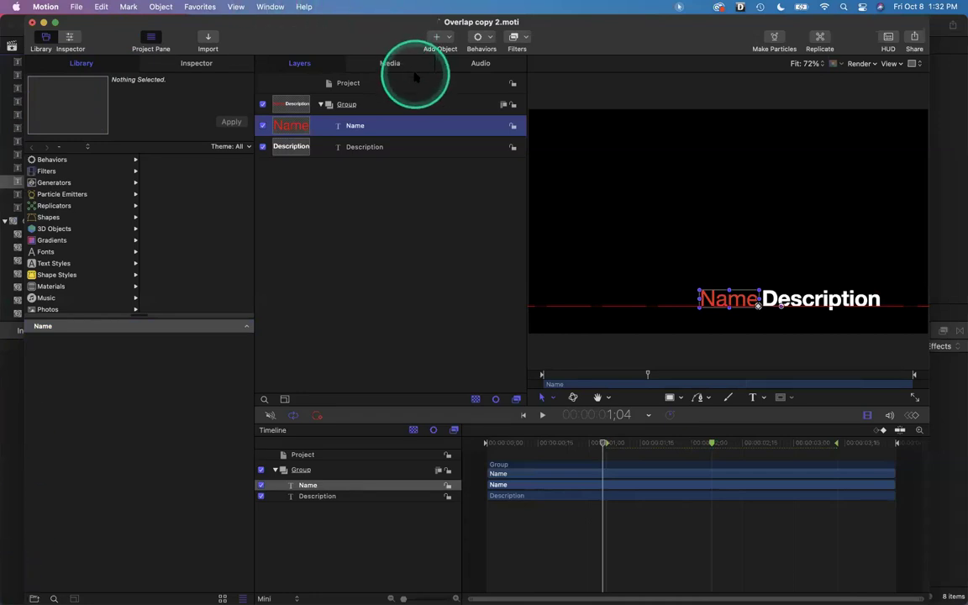
left_click(490, 38)
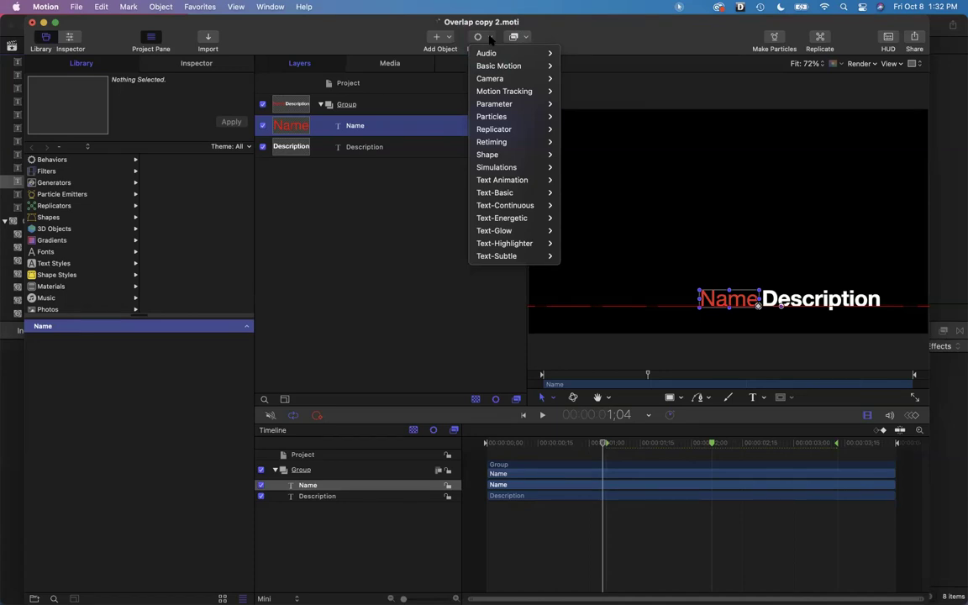
left_click(491, 40)
mouse_move(498, 67)
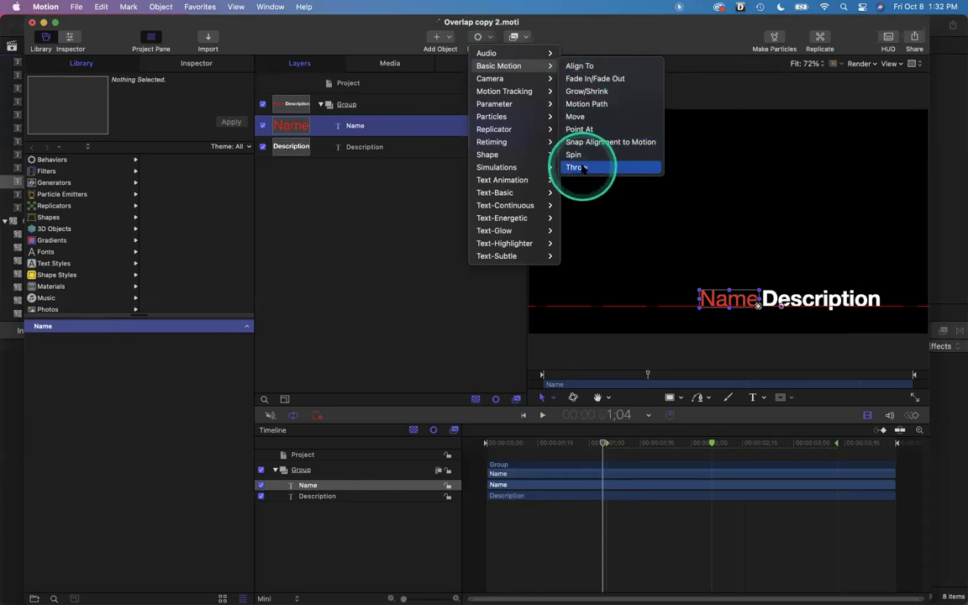
left_click(585, 168)
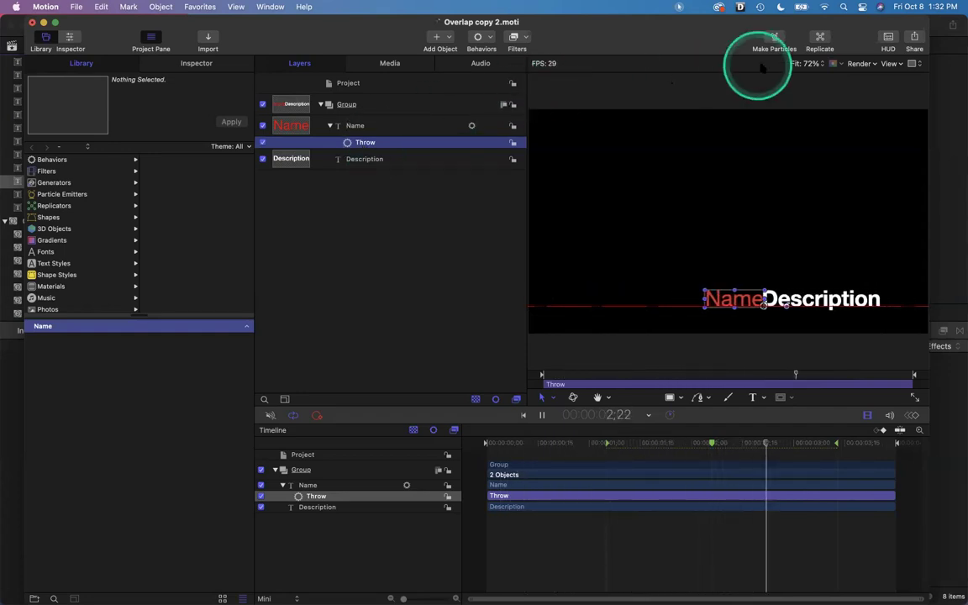
Set the Throw behavior's 2D direction diagonally up and to the right in the HUD, almost to the outer ring, and close the HUD
left_click(889, 39)
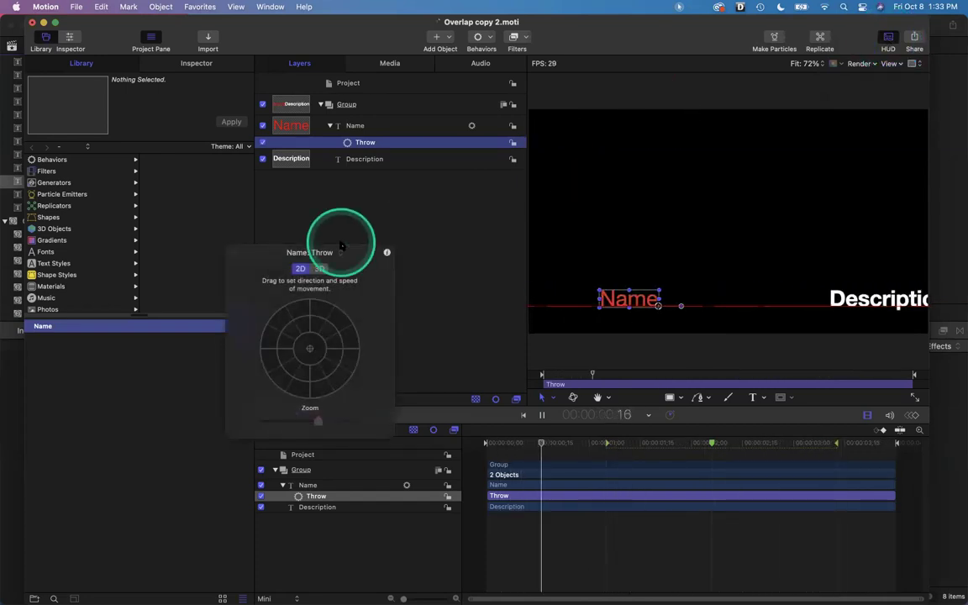
left_click(308, 350)
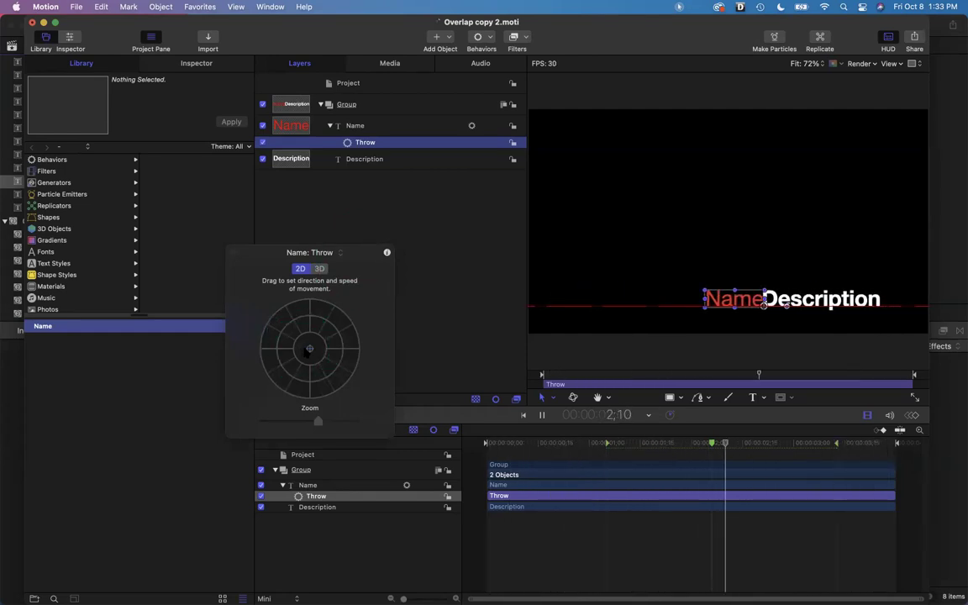
left_click(309, 351)
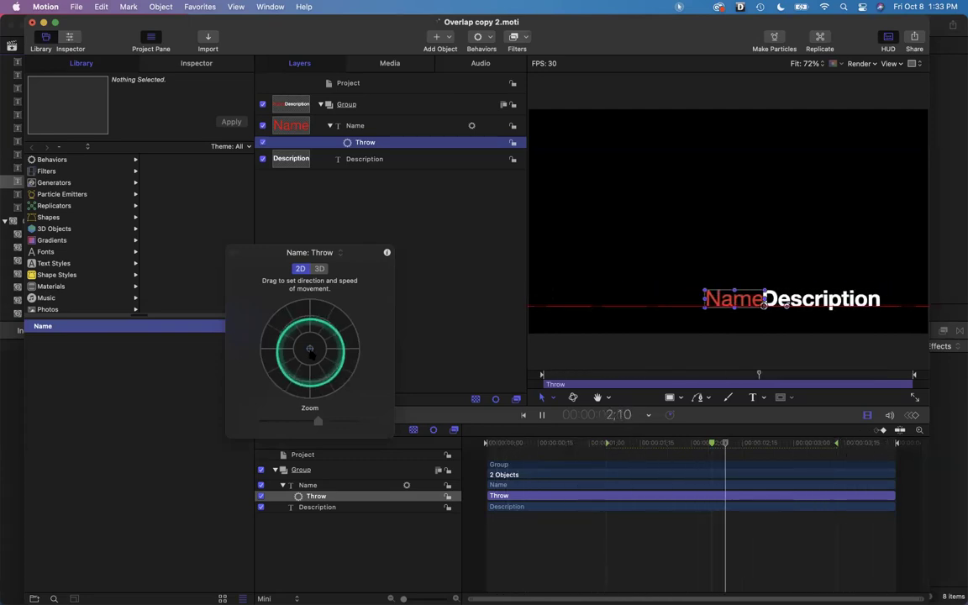
left_click_drag(309, 351, 356, 320)
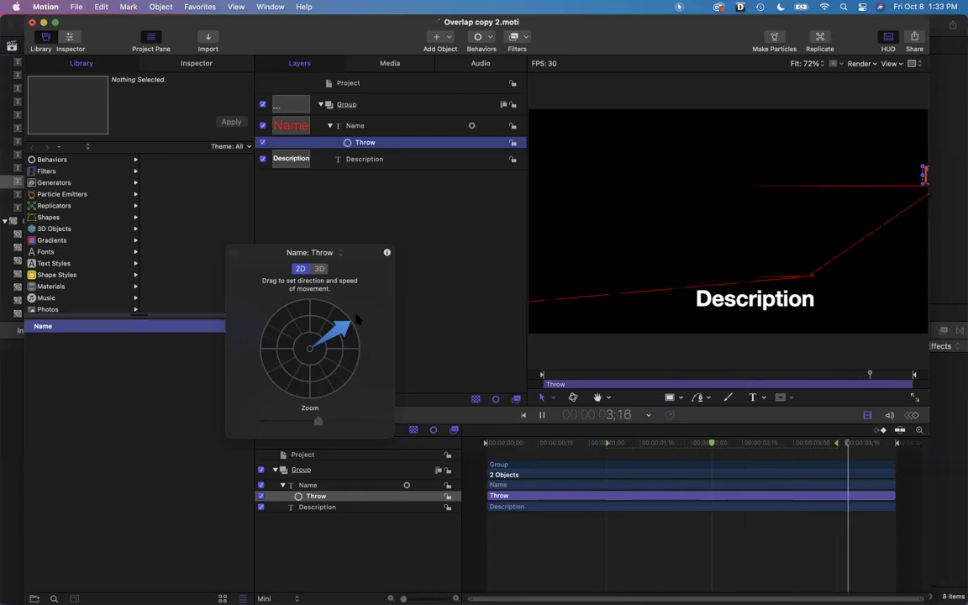
left_click(319, 296)
left_click(256, 268)
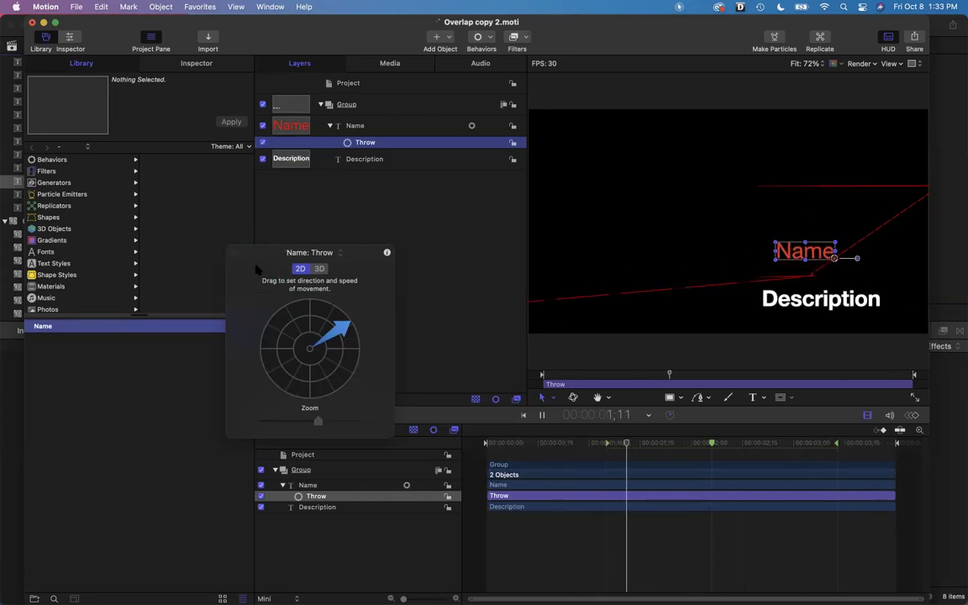
left_click(242, 267)
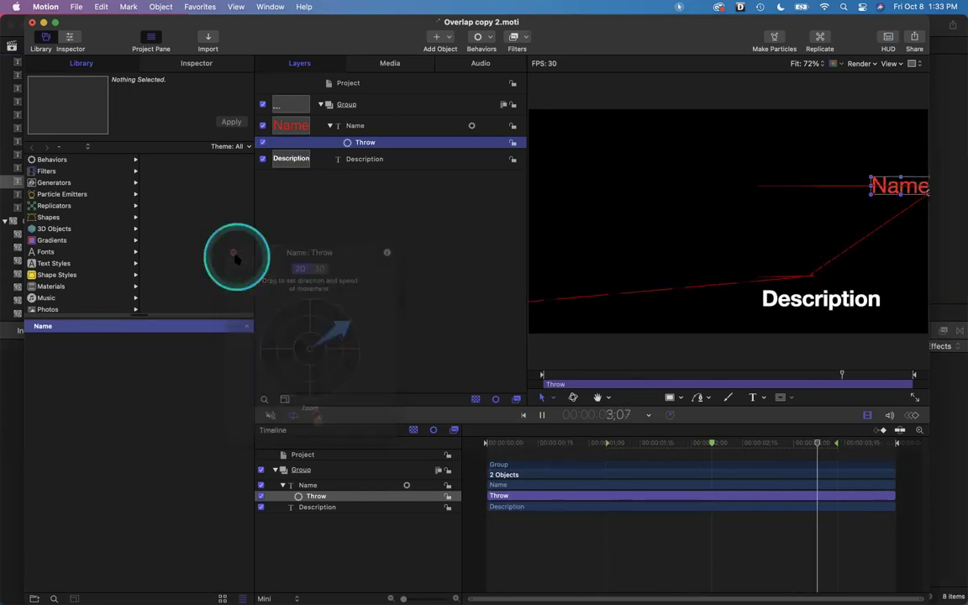
left_click(357, 363)
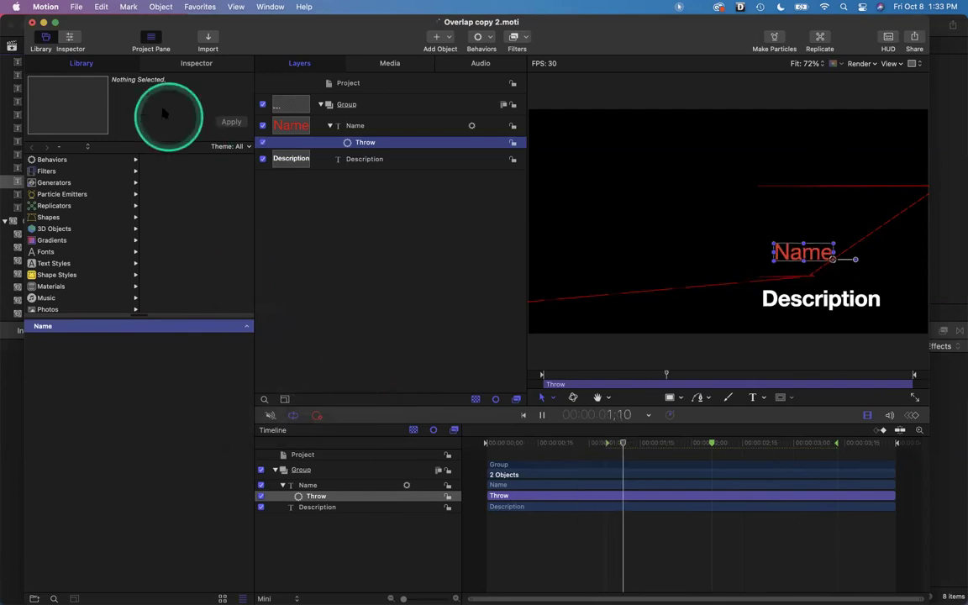
Save the modified title as a new template named Throw to Right with category FMC Class and theme FMC Class, and publish it
left_click(74, 8)
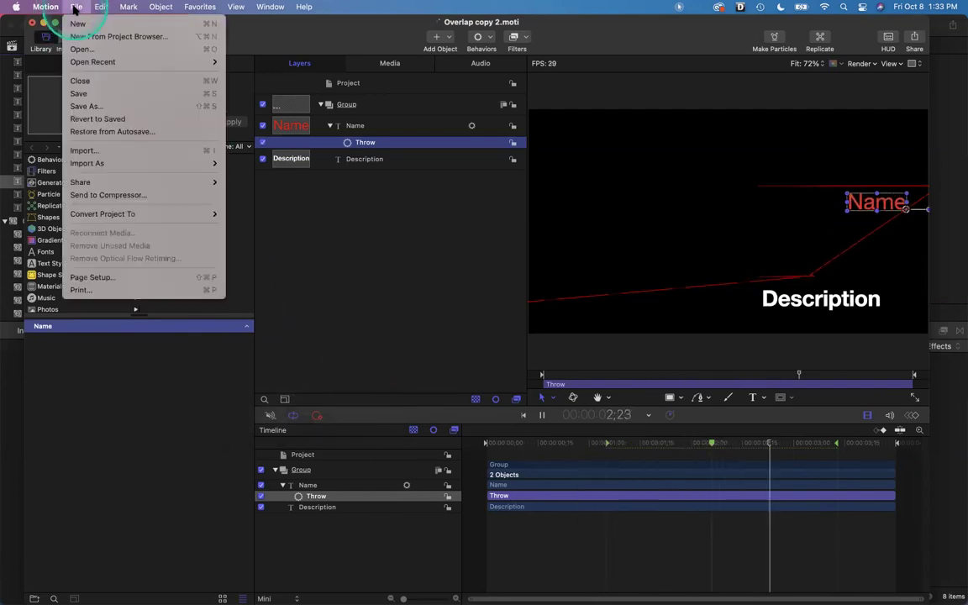
left_click(87, 106)
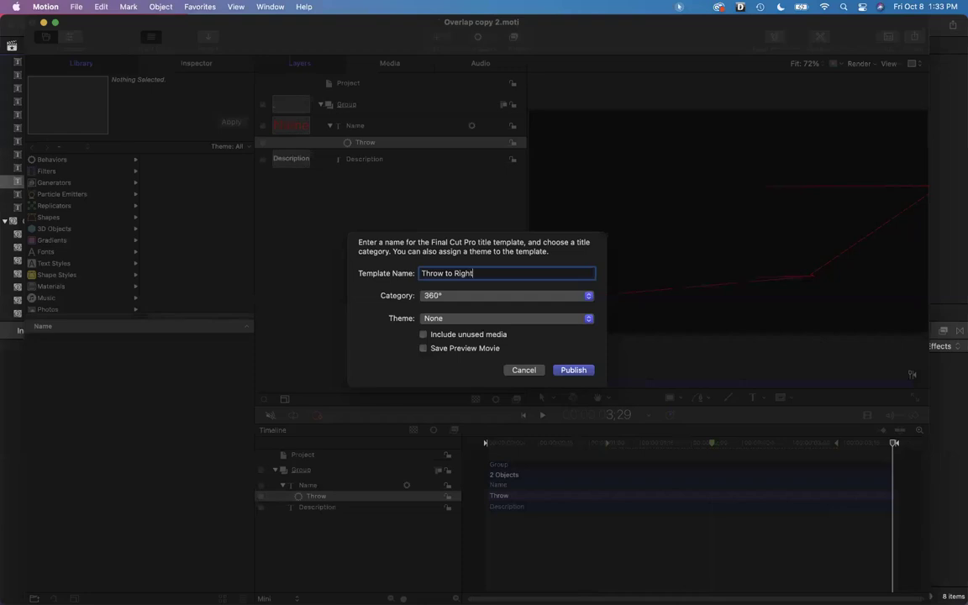
left_click(529, 296)
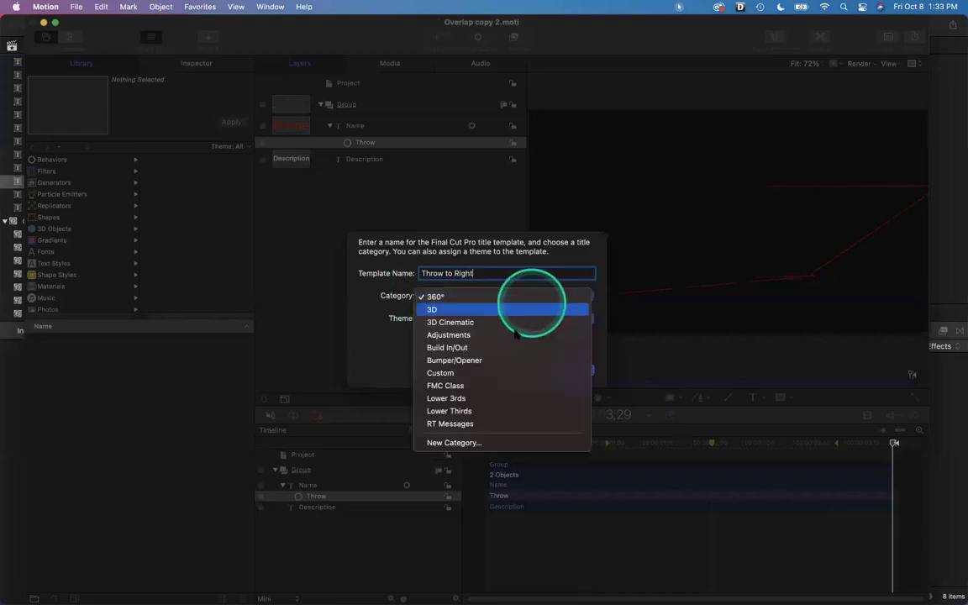
left_click(502, 385)
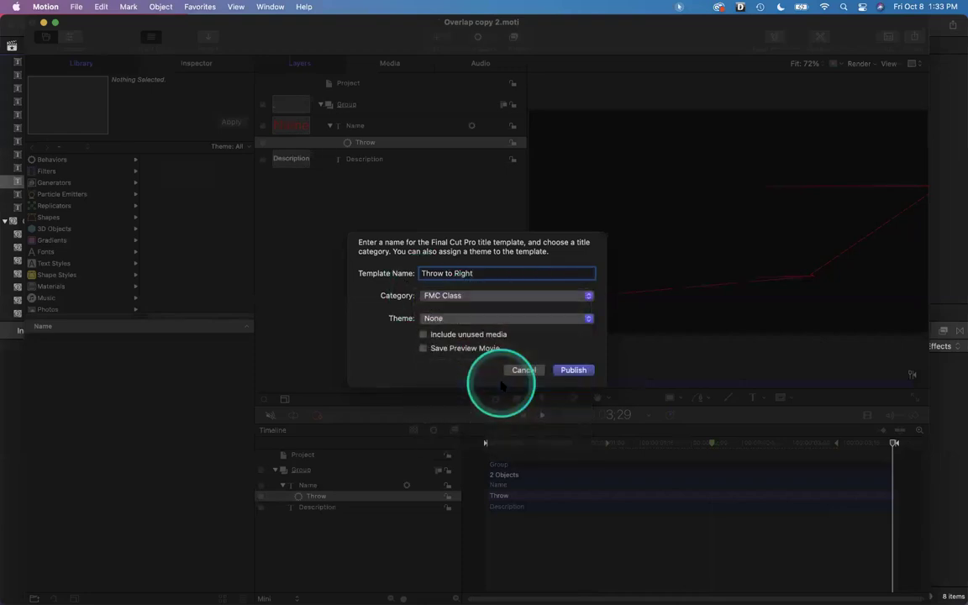
left_click(528, 322)
left_click(517, 338)
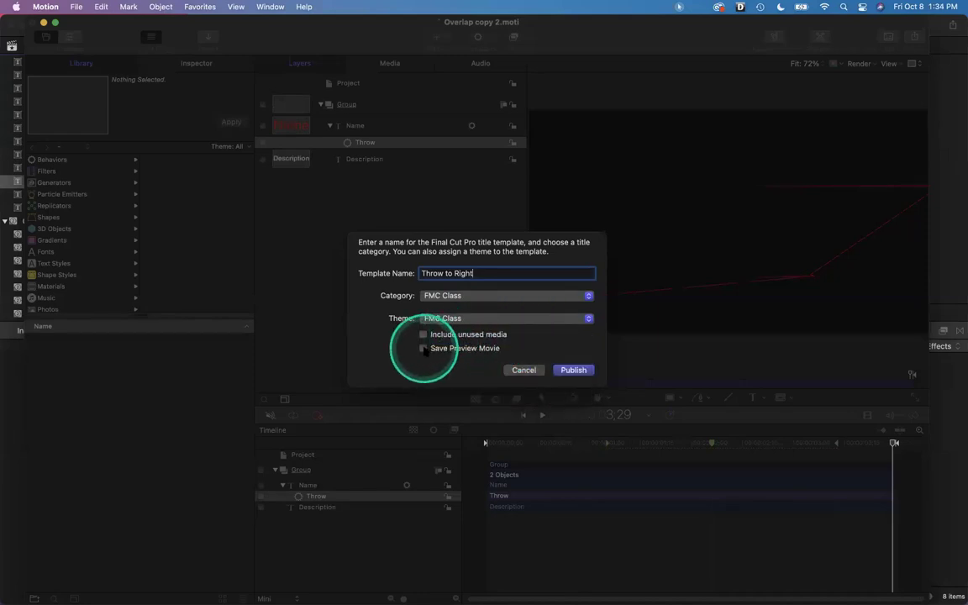
left_click(574, 370)
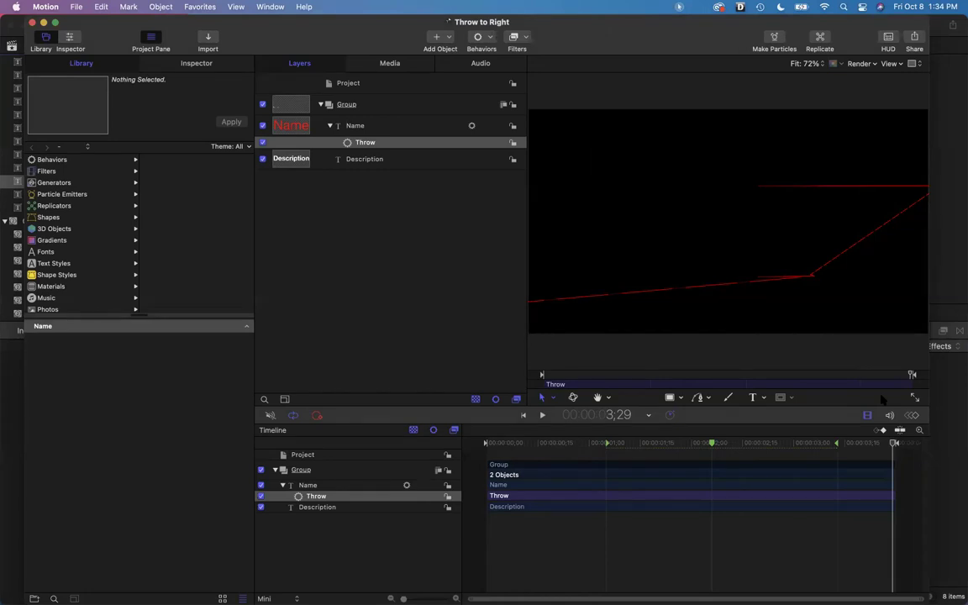
Minimize the Motion project, return to Final Cut Pro, and preview the Throw to Right title in the FMC Class category
left_click(44, 22)
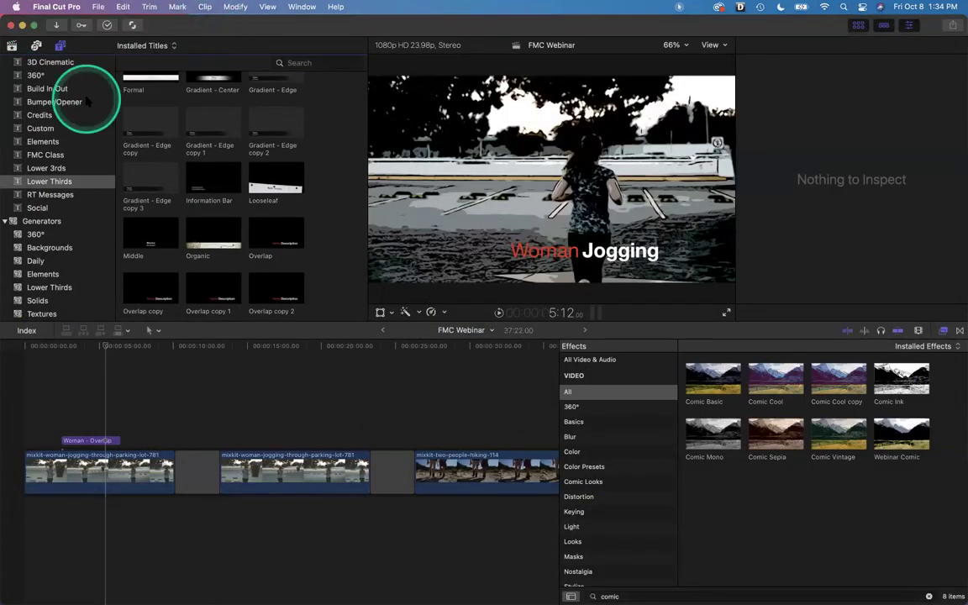
left_click(45, 156)
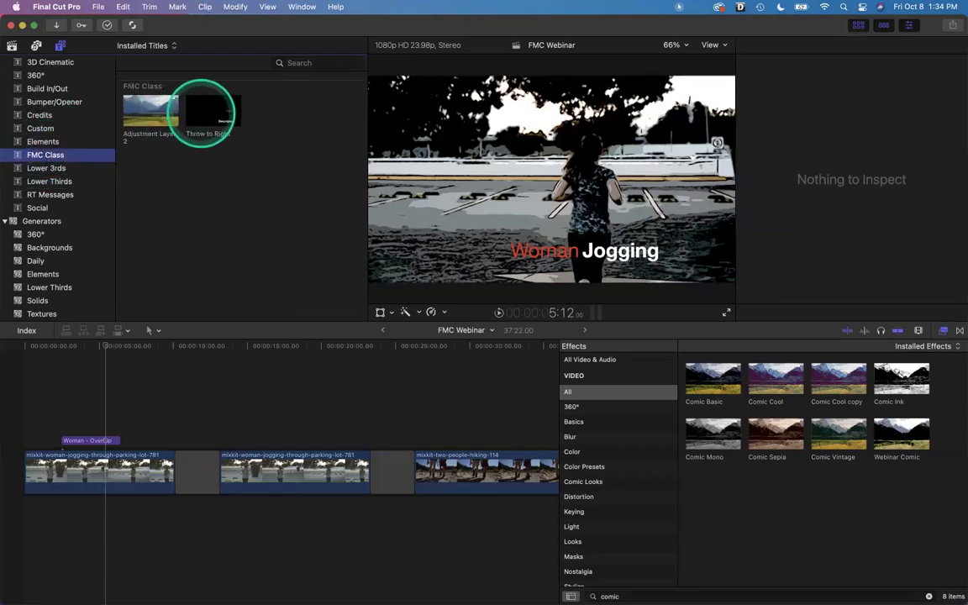
left_click(206, 112)
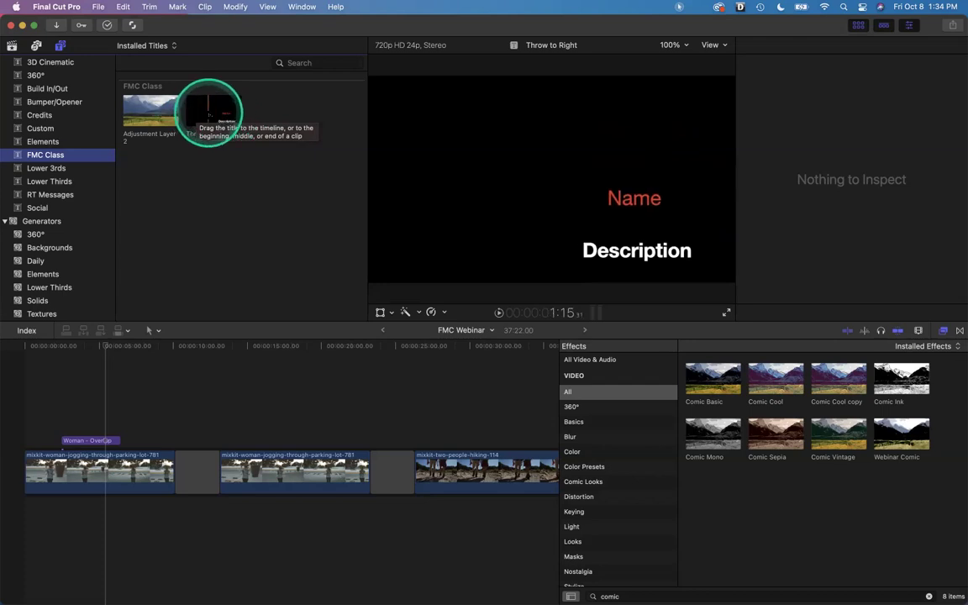
Replace the Overlap title above the first jogging clip with the Throw to Right title and play it from its start
left_click(209, 114)
left_click_drag(213, 114, 77, 438)
left_click(76, 439)
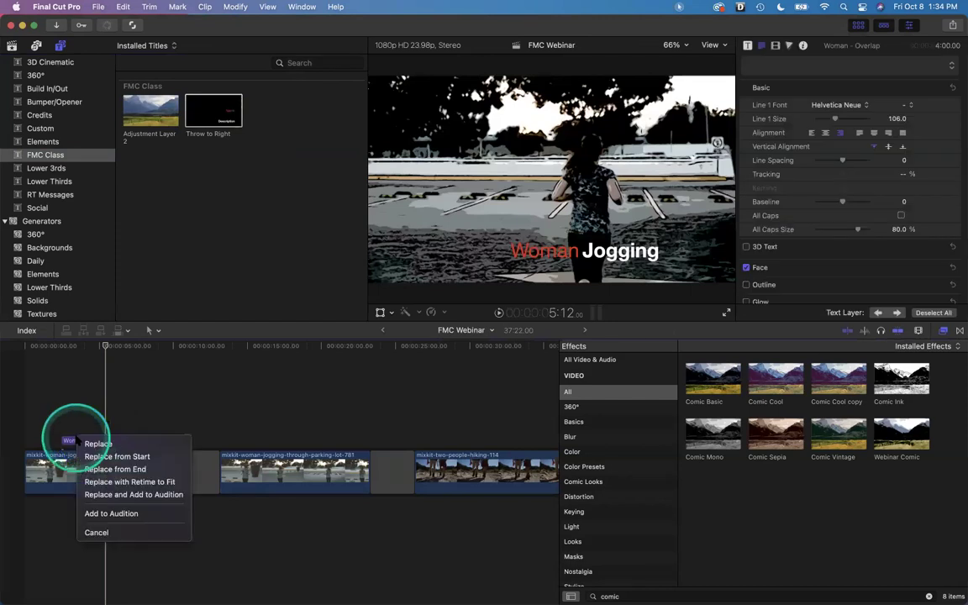
left_click(86, 443)
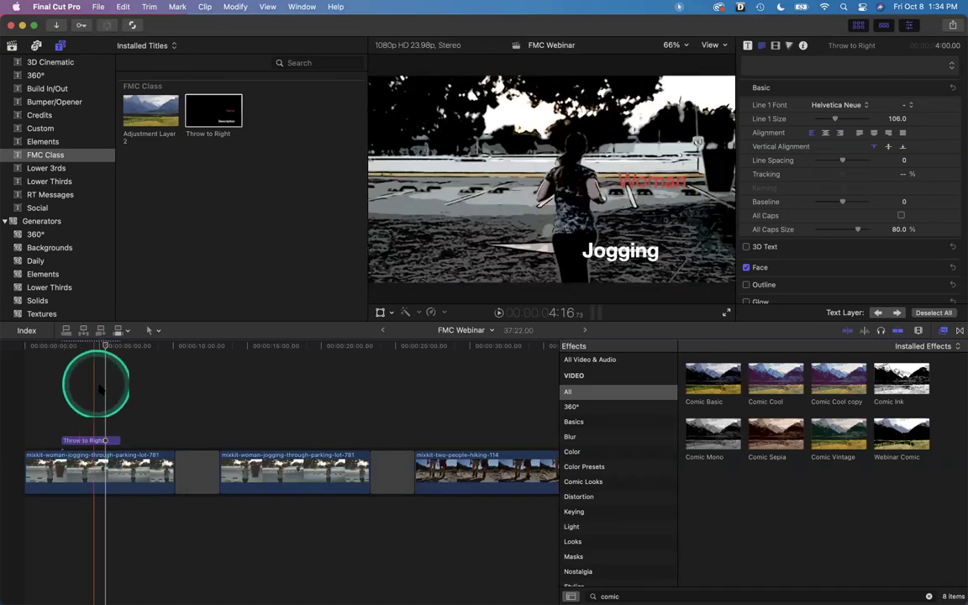
left_click(60, 348)
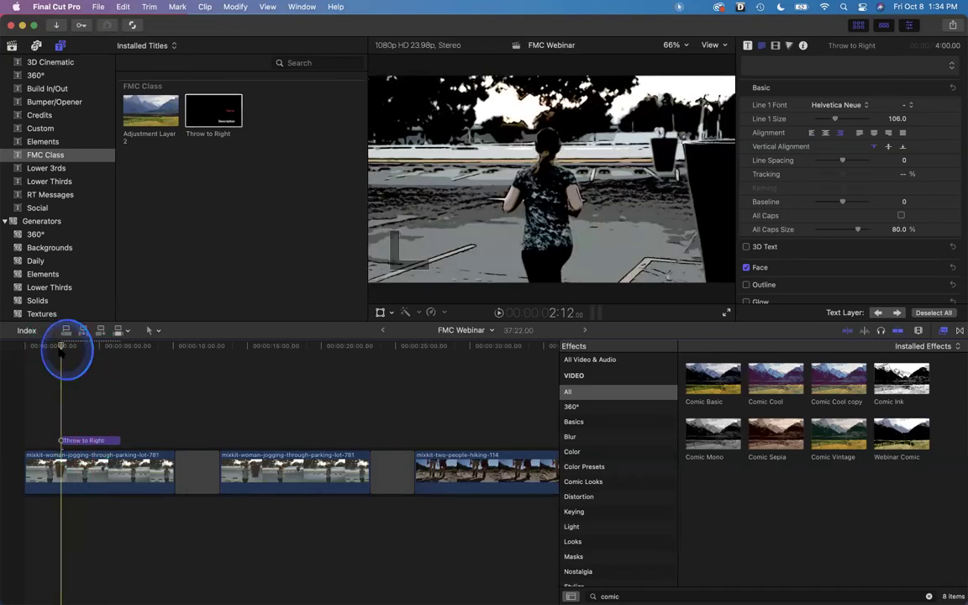
key("space")
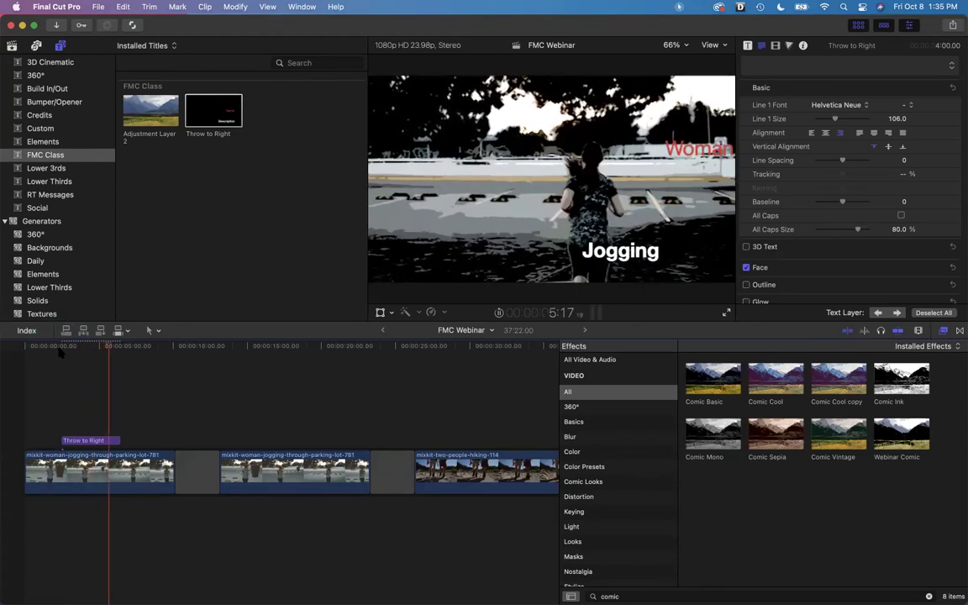
Replay the Throw to Right title from its start and inspect its video settings and published title parameters
key("space")
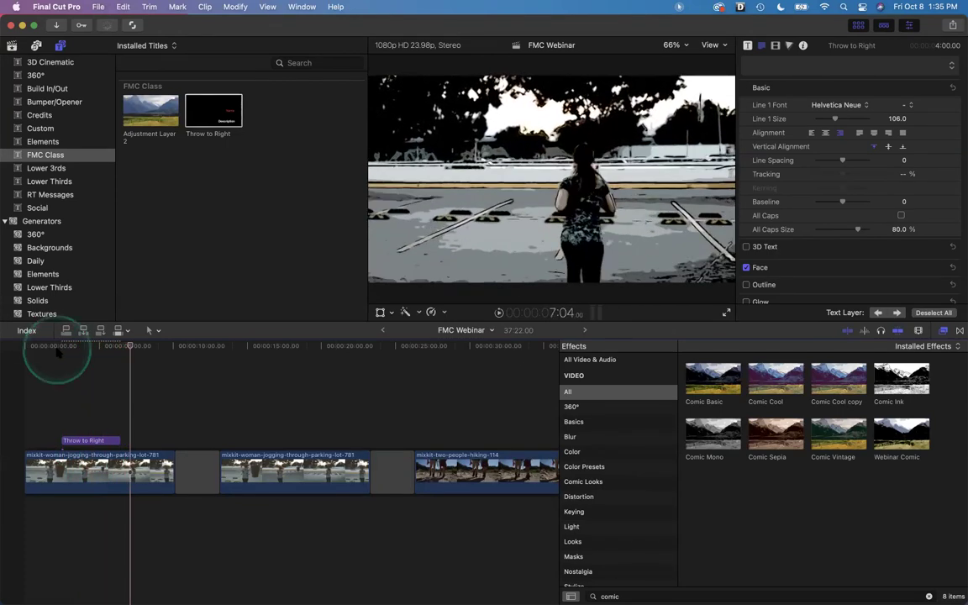
left_click(57, 352)
key("space")
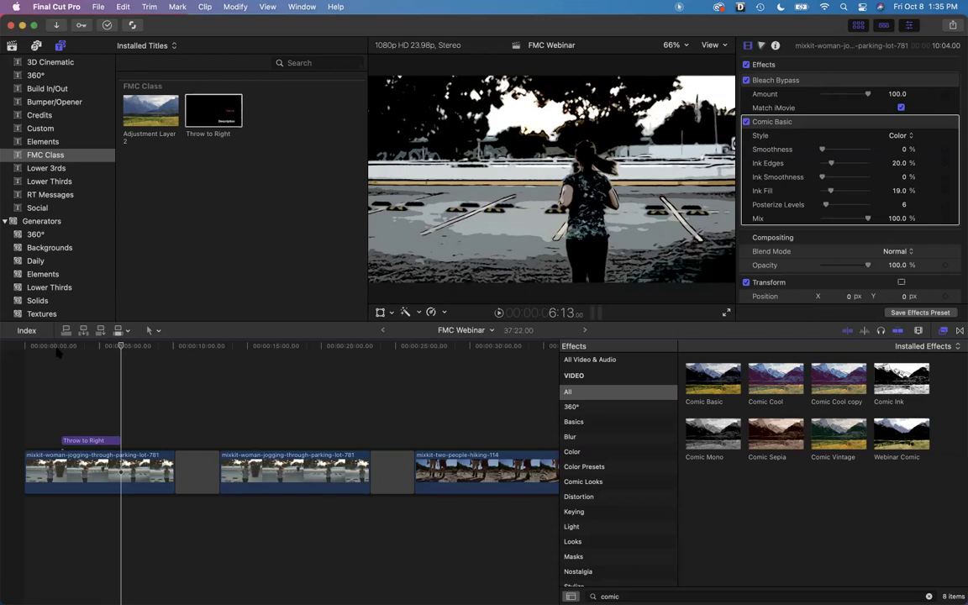
left_click(84, 440)
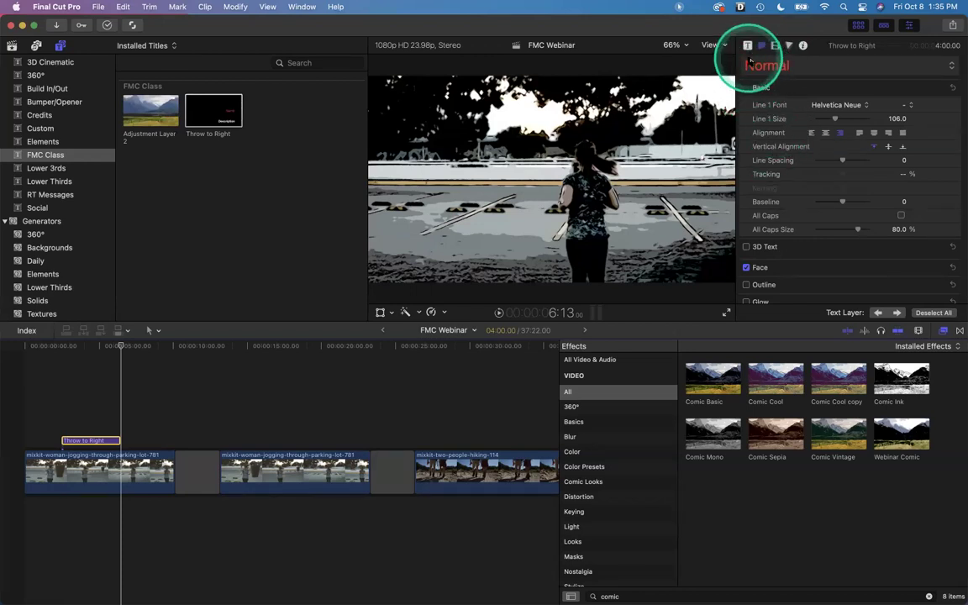
left_click(774, 46)
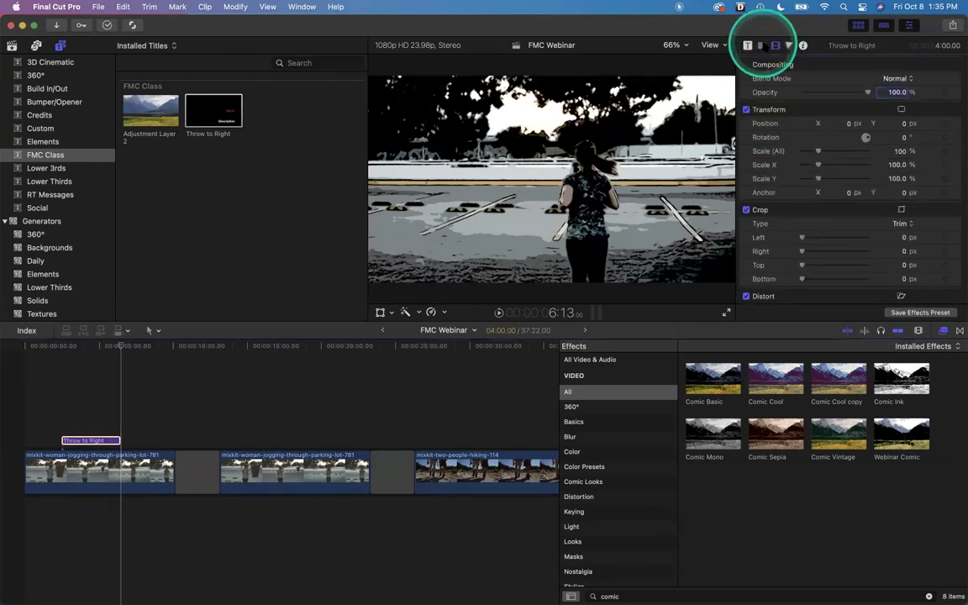
left_click(747, 45)
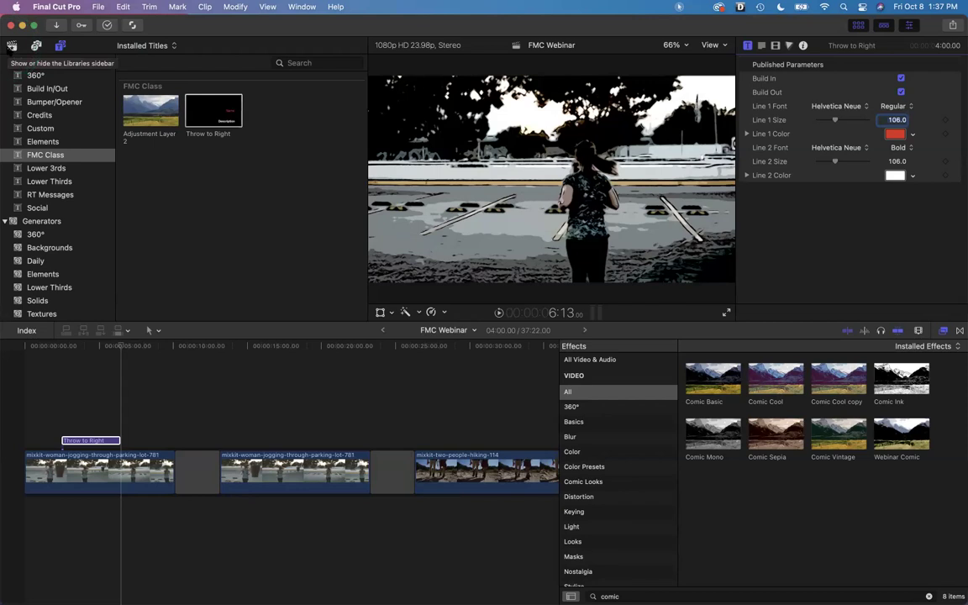
Show the library clips in the browser and hide the Effects browser
left_click(11, 45)
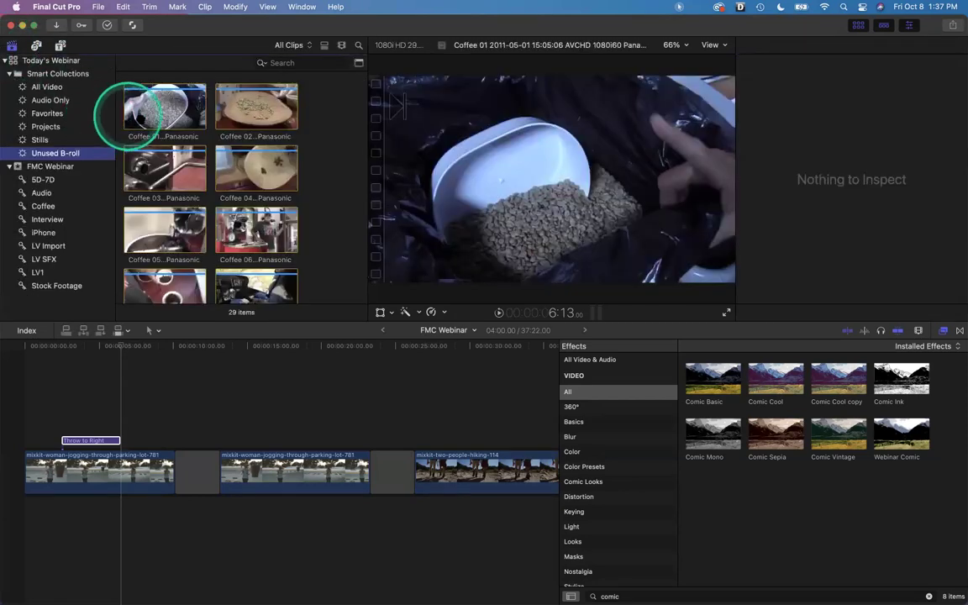
left_click(443, 385)
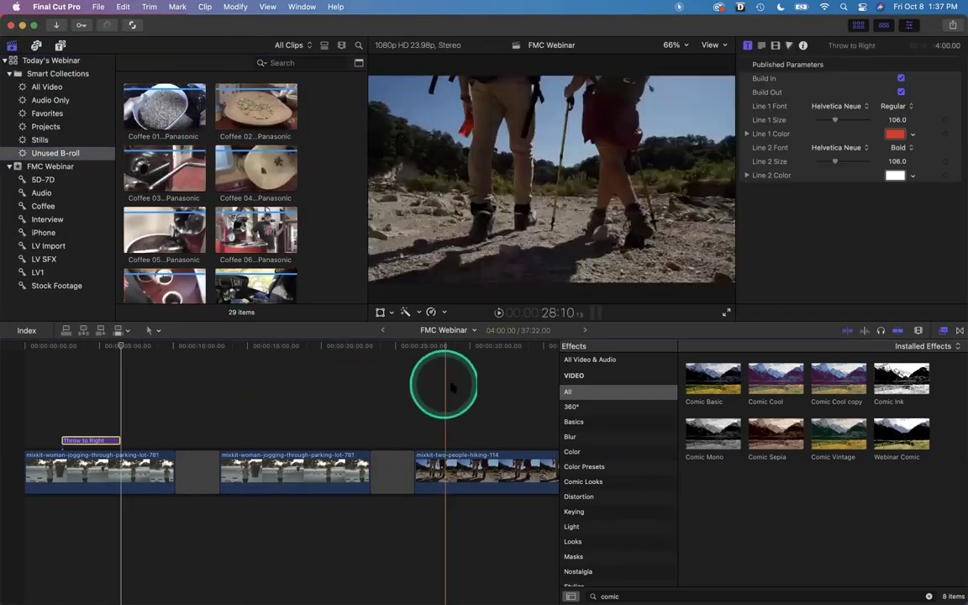
left_click(943, 330)
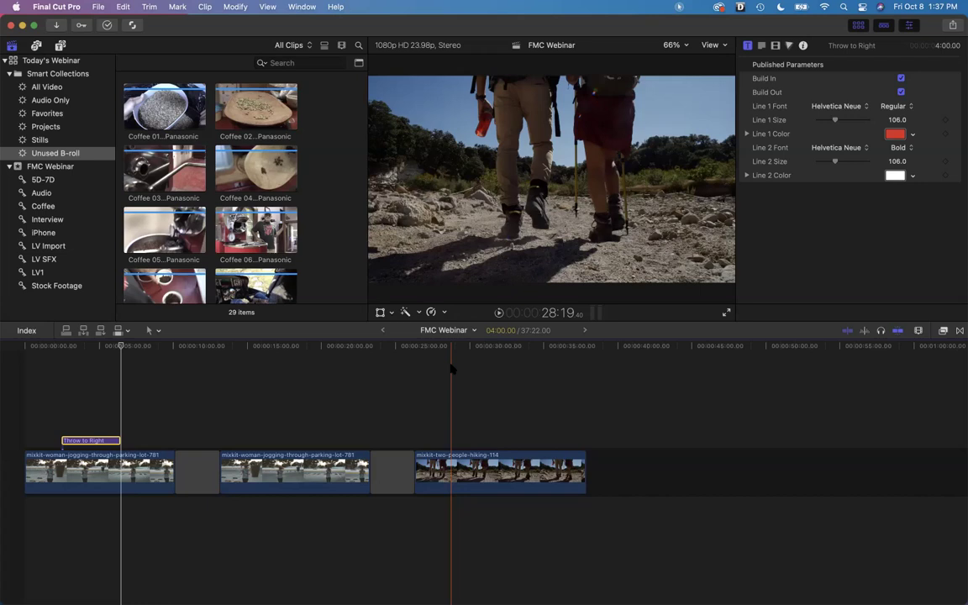
Park the playhead at 29:12 in the hiking clip and mark a 5:01 range near the start of the Coffee 06 clip
left_click(256, 226)
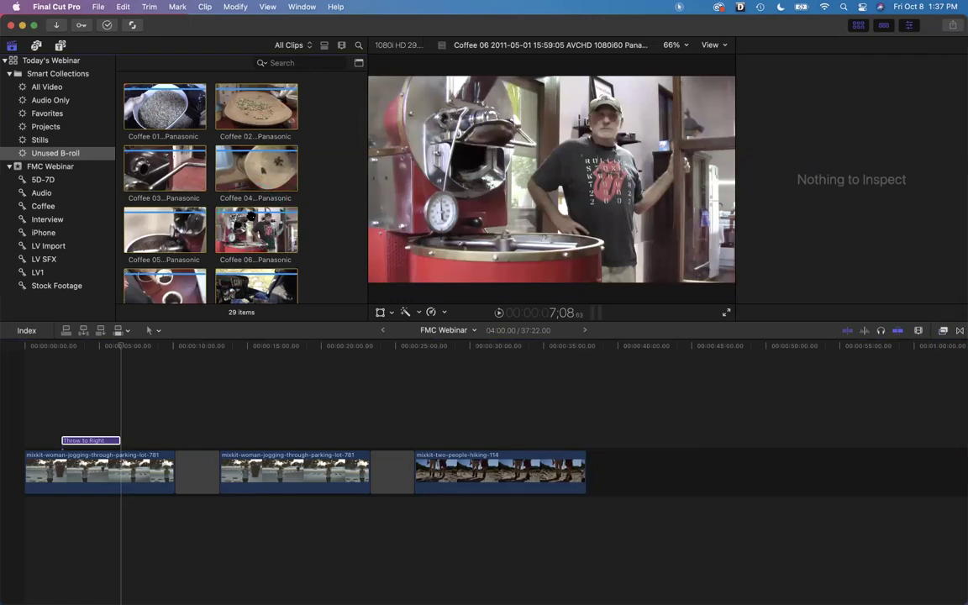
left_click(120, 346)
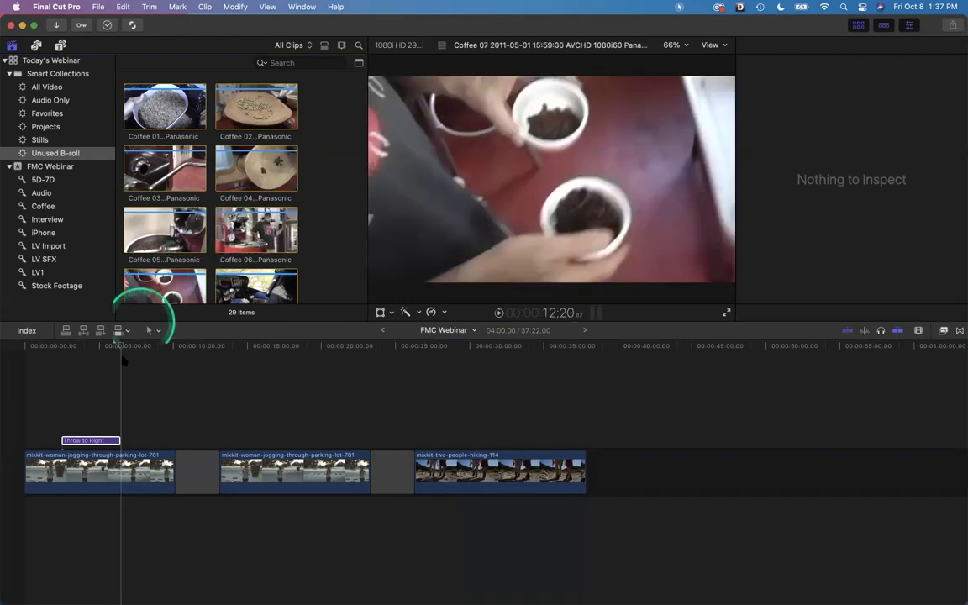
left_click_drag(395, 360, 461, 353)
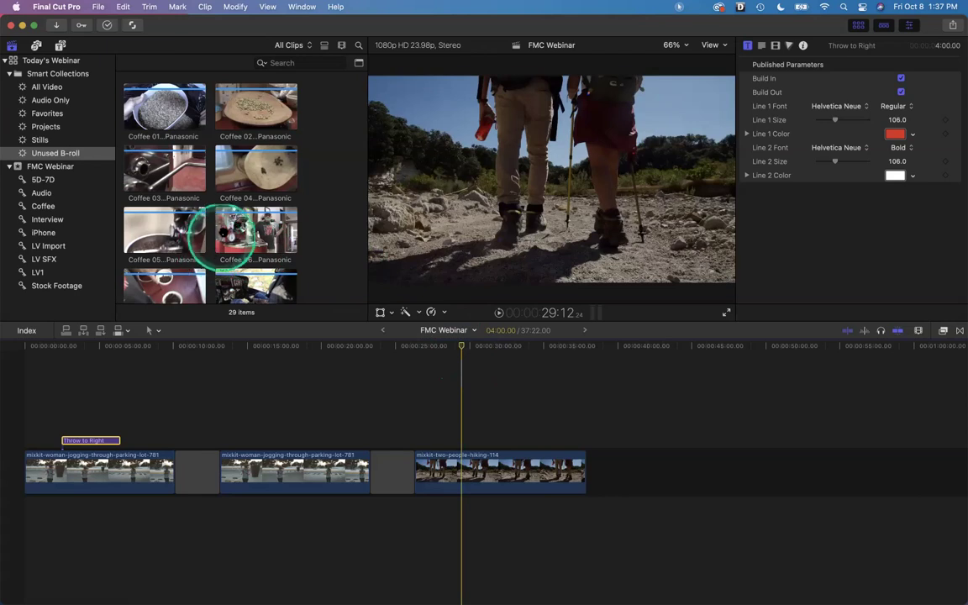
left_click(223, 232)
left_click(223, 232)
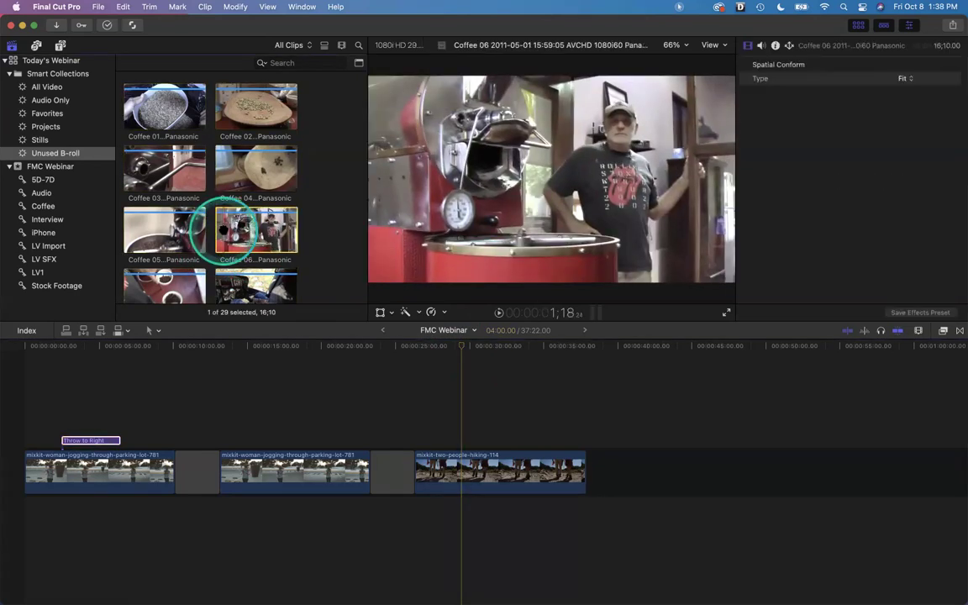
mouse_move(224, 229)
left_mouse_down()
mouse_move(215, 201)
mouse_move(229, 249)
mouse_move(225, 242)
mouse_move(257, 225)
mouse_move(225, 219)
mouse_move(443, 428)
mouse_move(460, 475)
mouse_move(315, 279)
mouse_move(234, 216)
mouse_move(237, 222)
left_mouse_up()
key("o")
Connect the marked Coffee 06 range above the hiking clip at the playhead, and undo the connection
key("q")
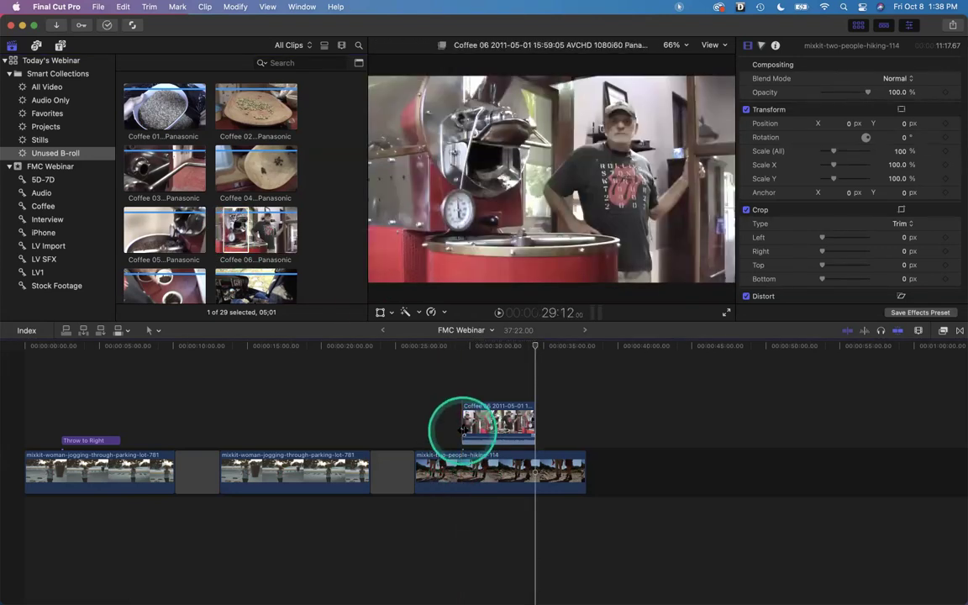
key("super+z")
key("super+z")
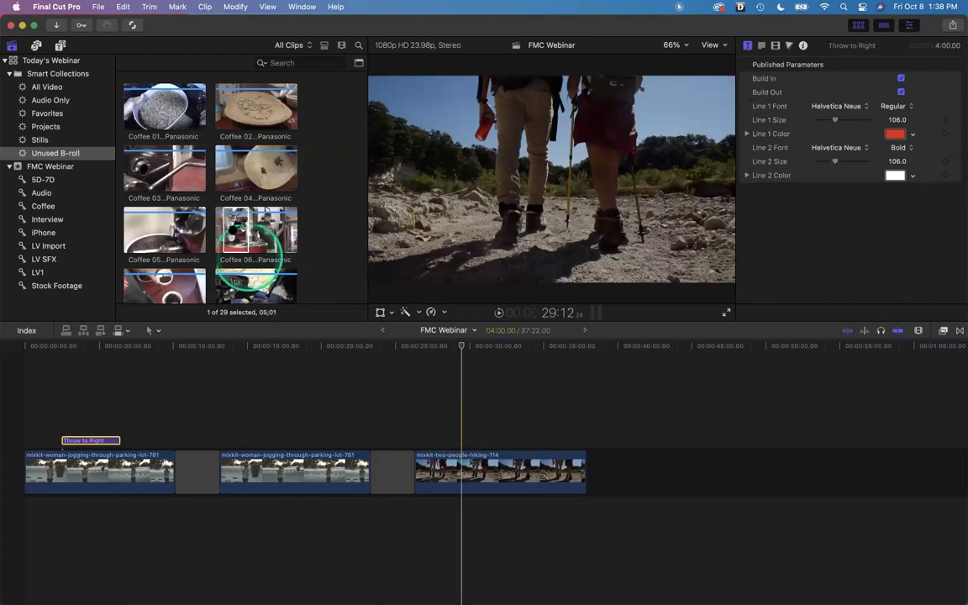
Insert the marked Coffee 06 range into the hiking clip at the playhead, and undo the insert
left_click(238, 228)
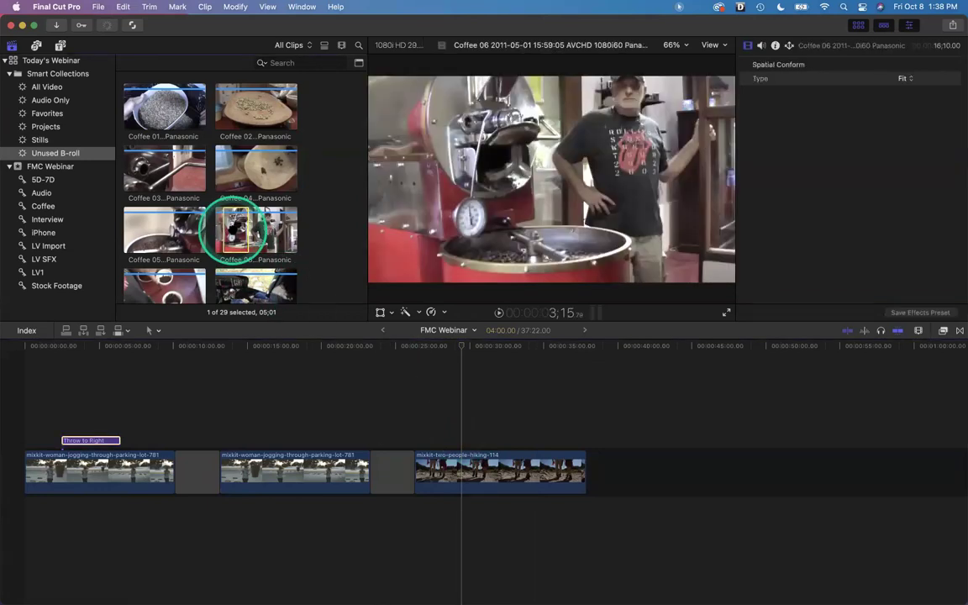
key("w")
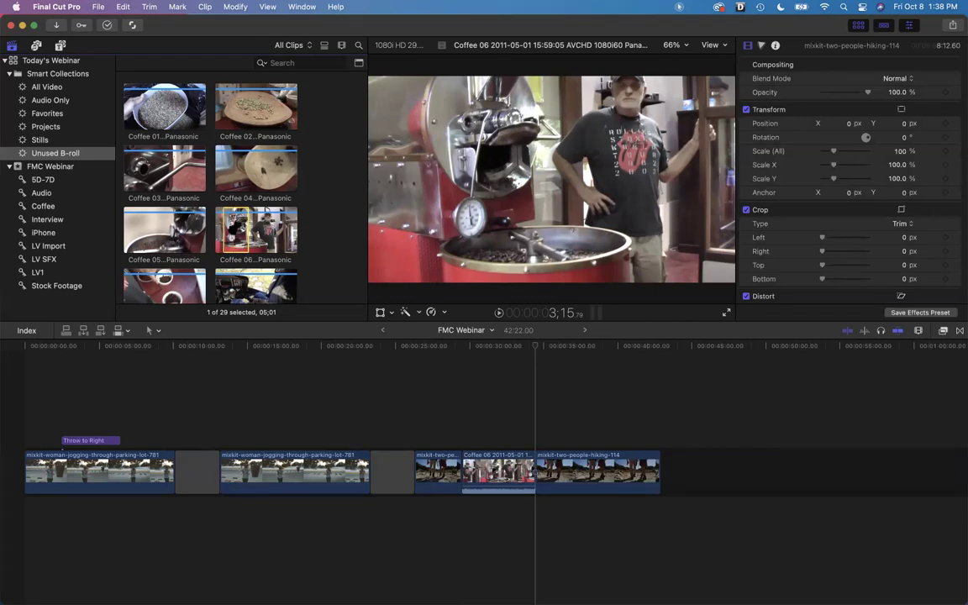
key("super+z")
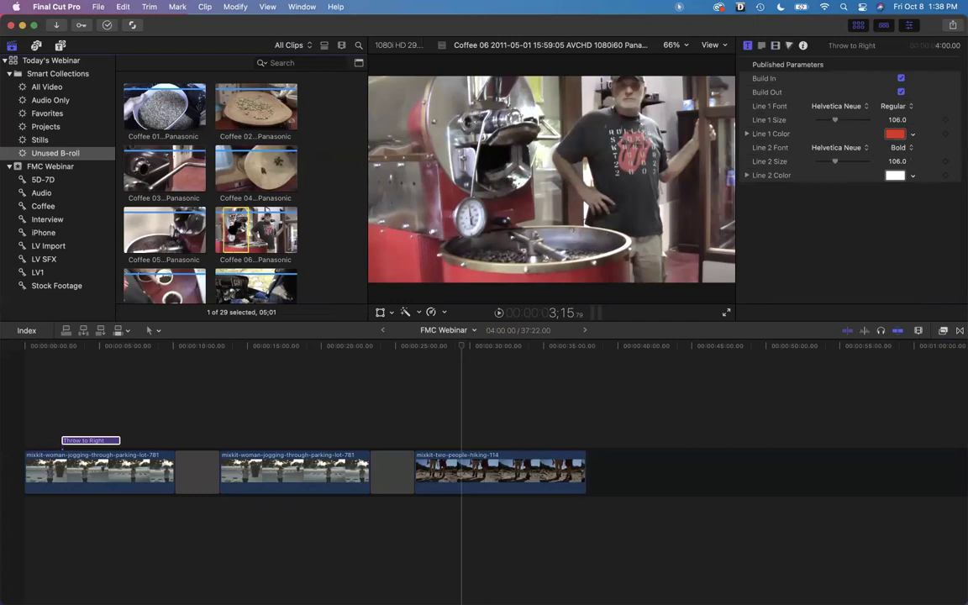
Compare overwriting with inserting the Coffee 06 range in the hiking clip at the playhead, undoing each edit
key("super+shift+z")
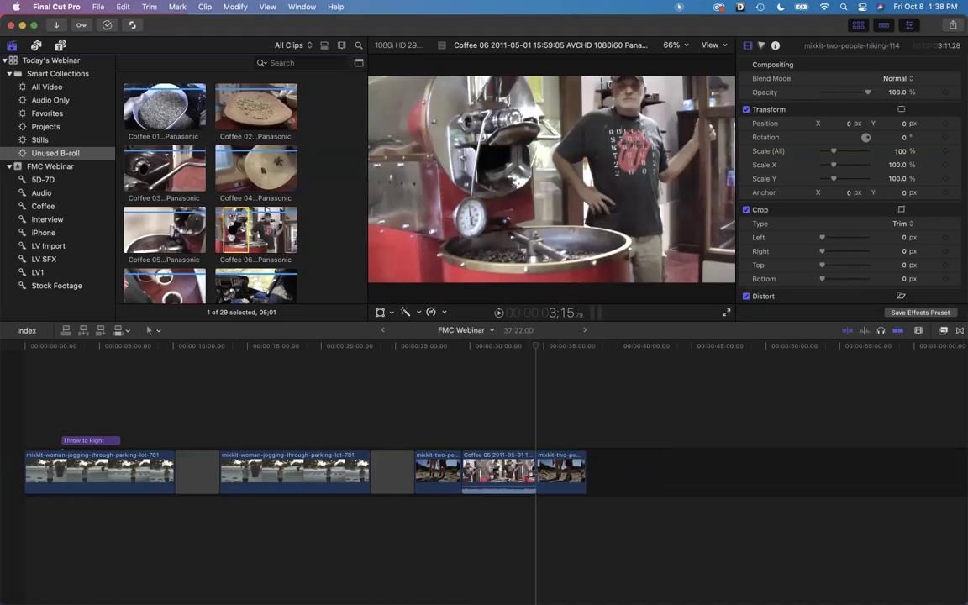
key("super+shift+z")
key("super+shift+z")
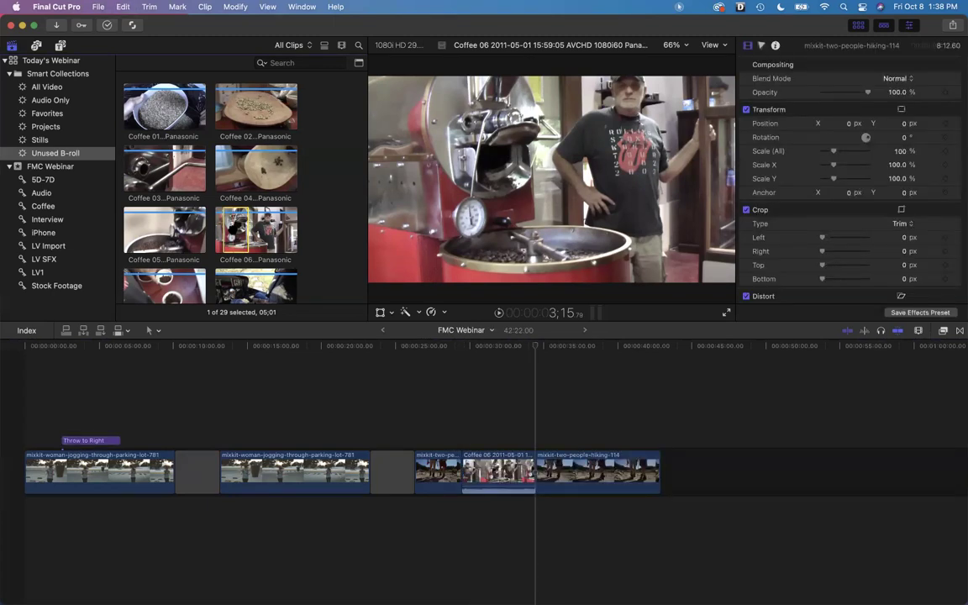
key("super+z")
key("super+z")
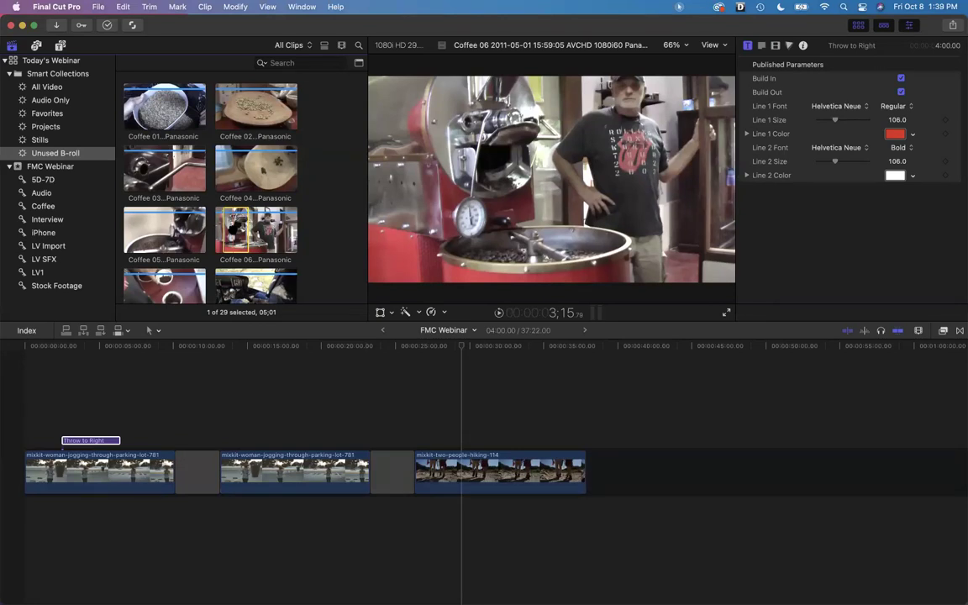
Mark a 2:20 range in the hiking clip on the timeline, starting at the 29:12 playhead position
left_click(411, 411)
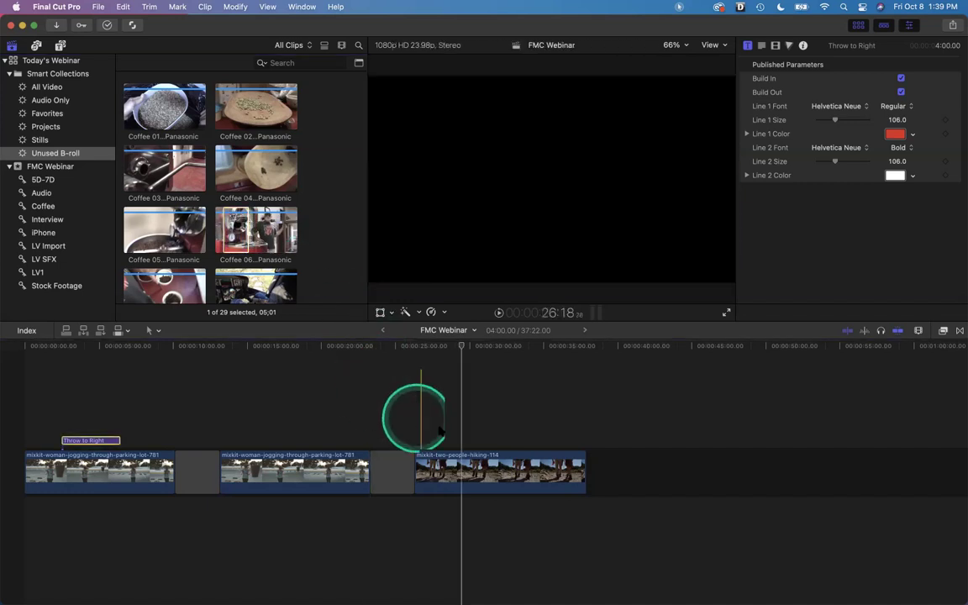
key("cmd+4")
key("cmd+b")
key("space")
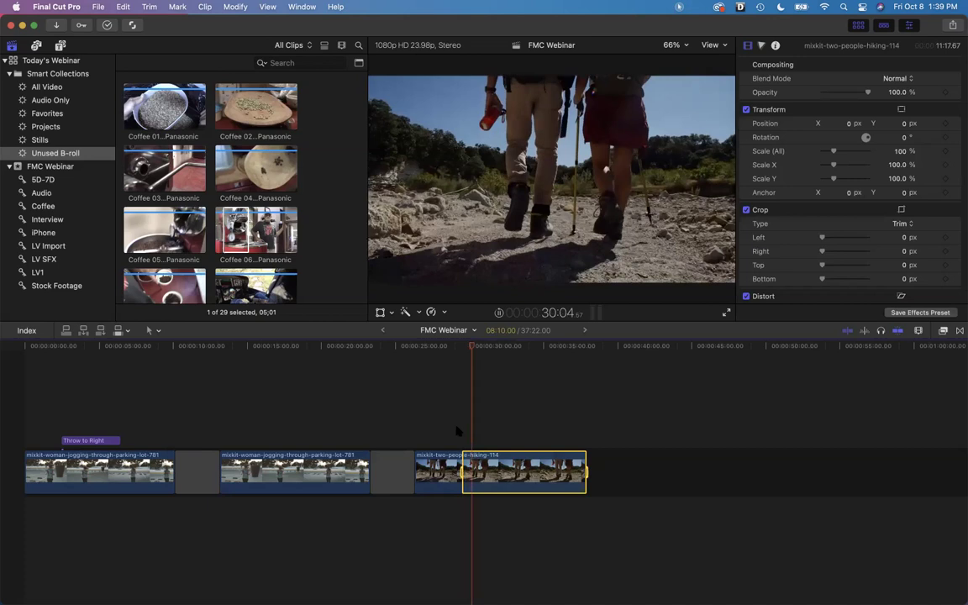
key("space")
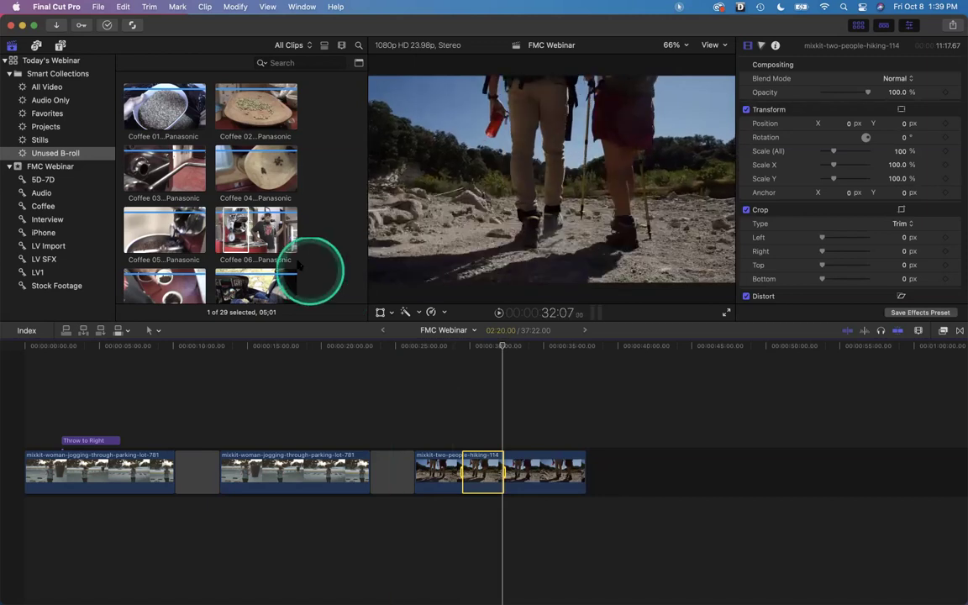
Clear the Coffee 06 clip's marked range and set a new start point at about 1:14
left_click(236, 232)
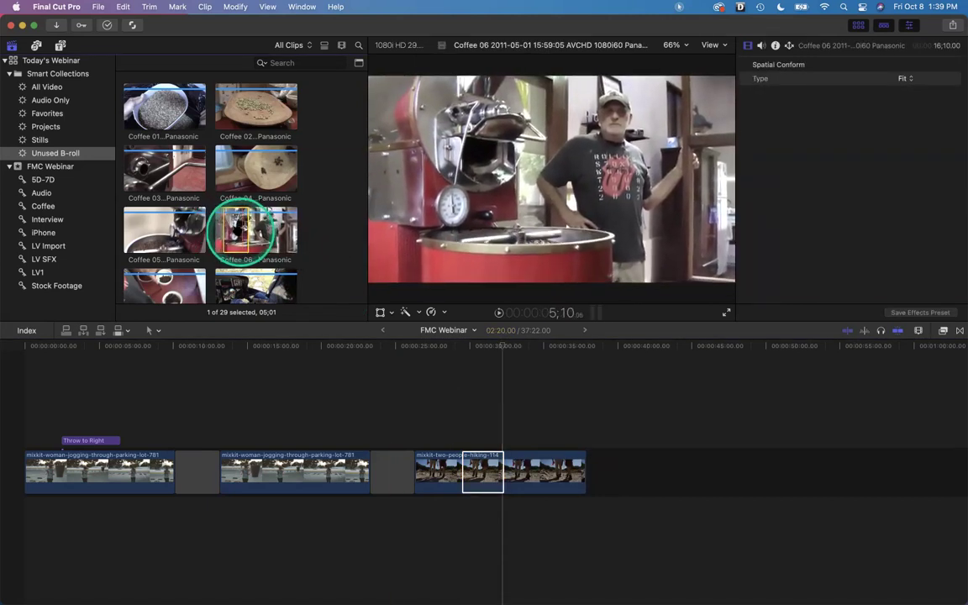
left_click(239, 232, "super")
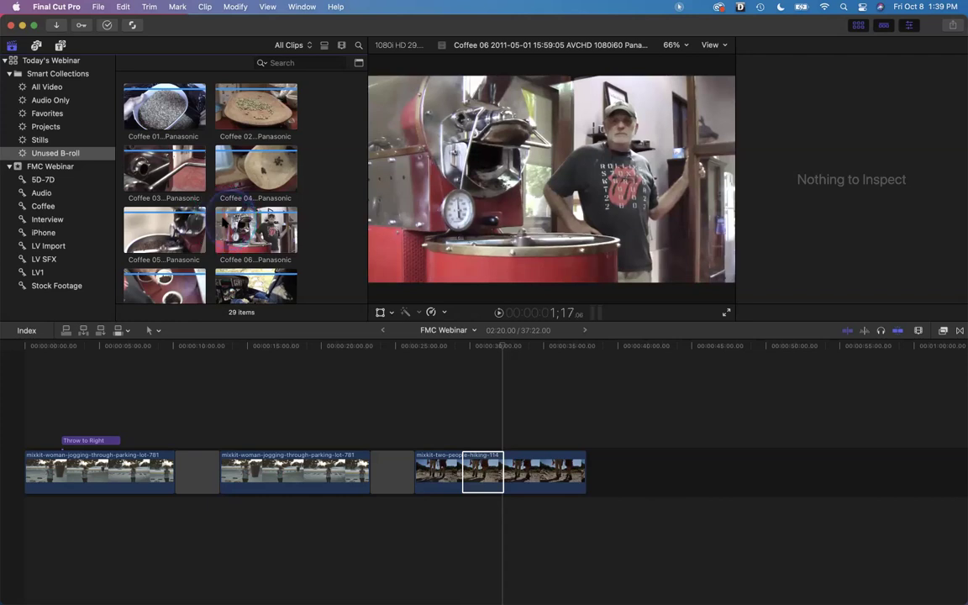
left_click(222, 222)
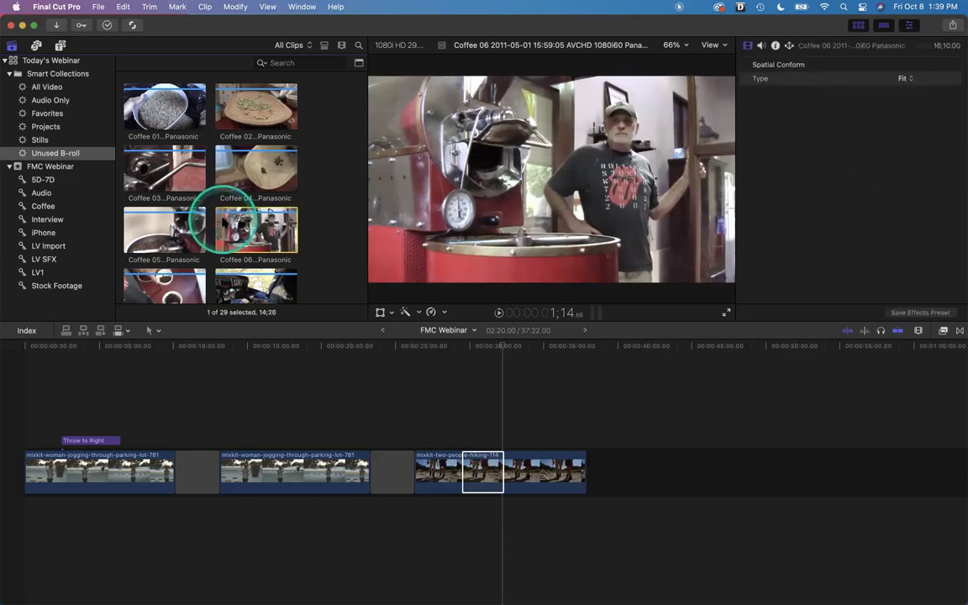
key("space")
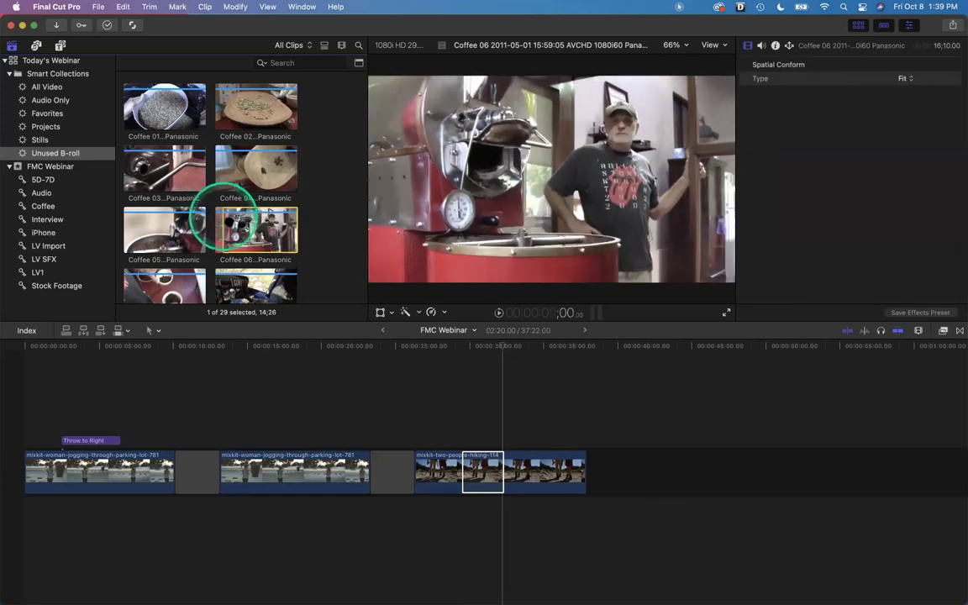
key("space")
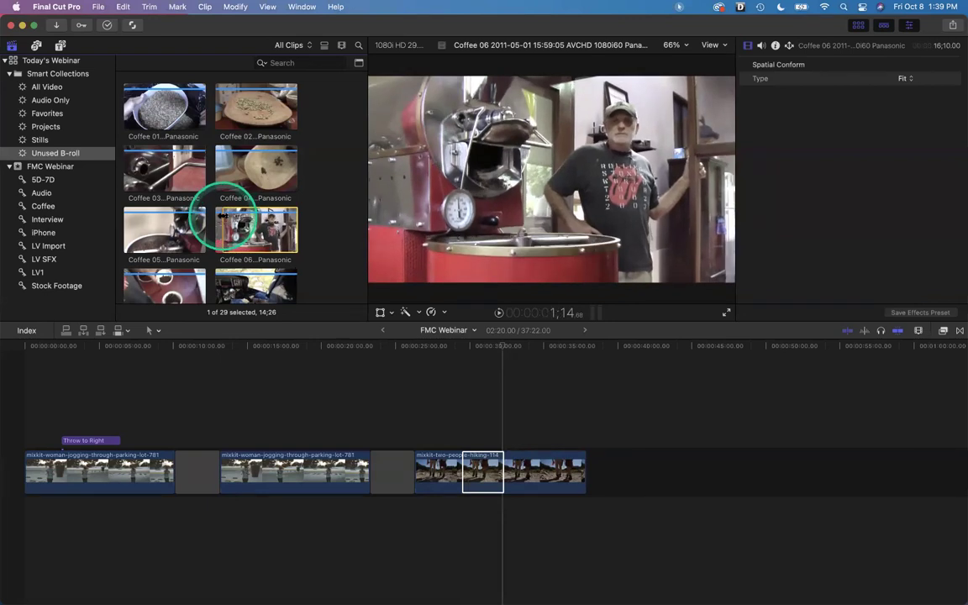
Connect Coffee 06 above the hiking clip so it fills the marked timeline range, and check the result against the source clip
key("q")
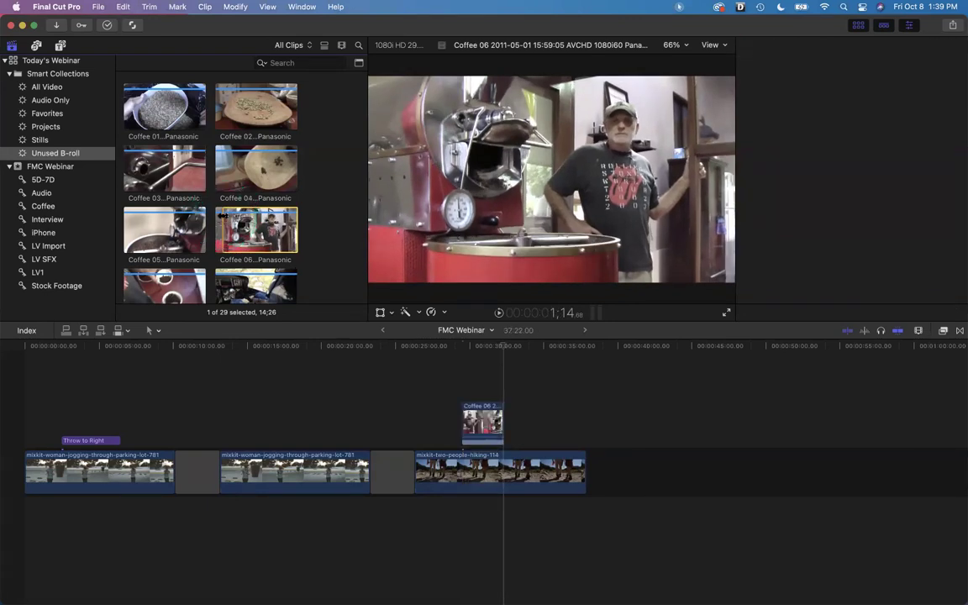
left_click(269, 358)
left_click_drag(461, 426, 500, 475)
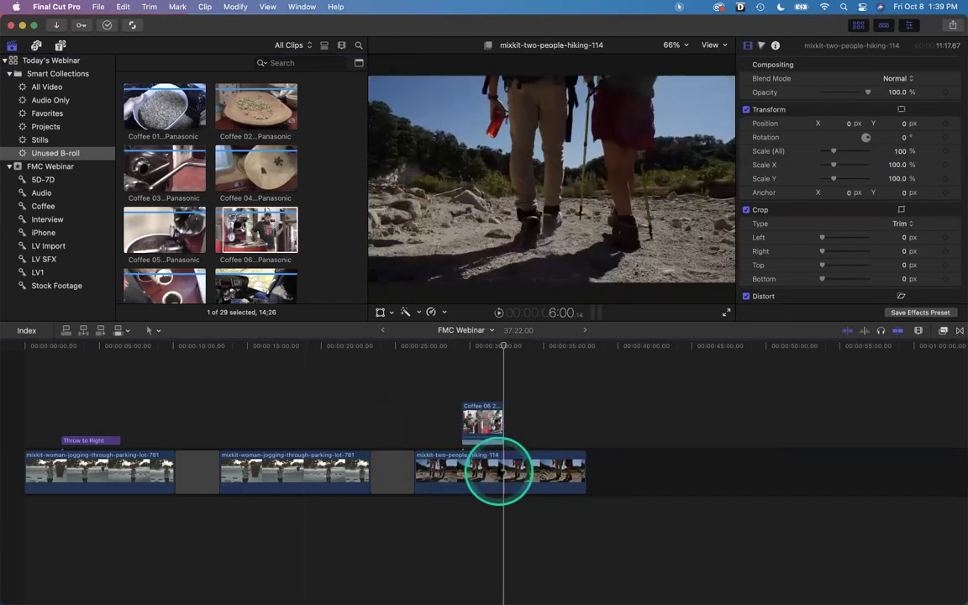
left_click(257, 225)
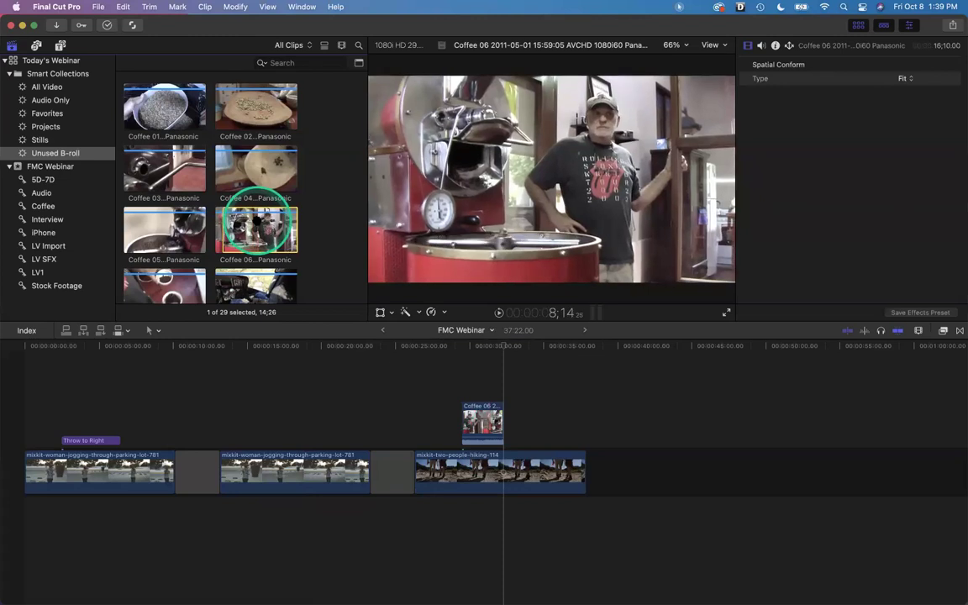
left_click(454, 368)
left_click(469, 461)
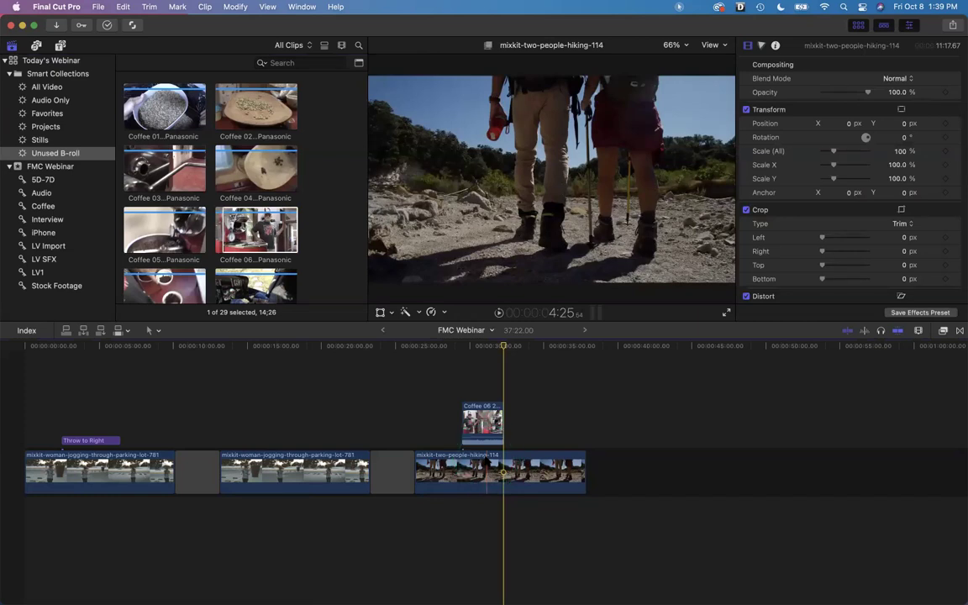
Undo the connected Coffee 06 clip, insert it into the hiking clip at the marked timeline range, and undo the insert
key("super+alt+Down")
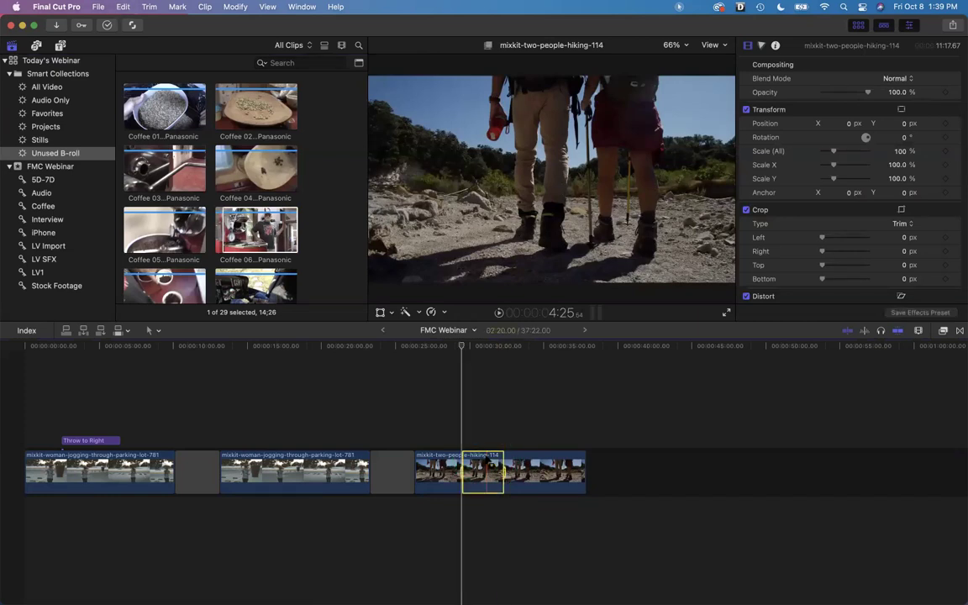
key("w")
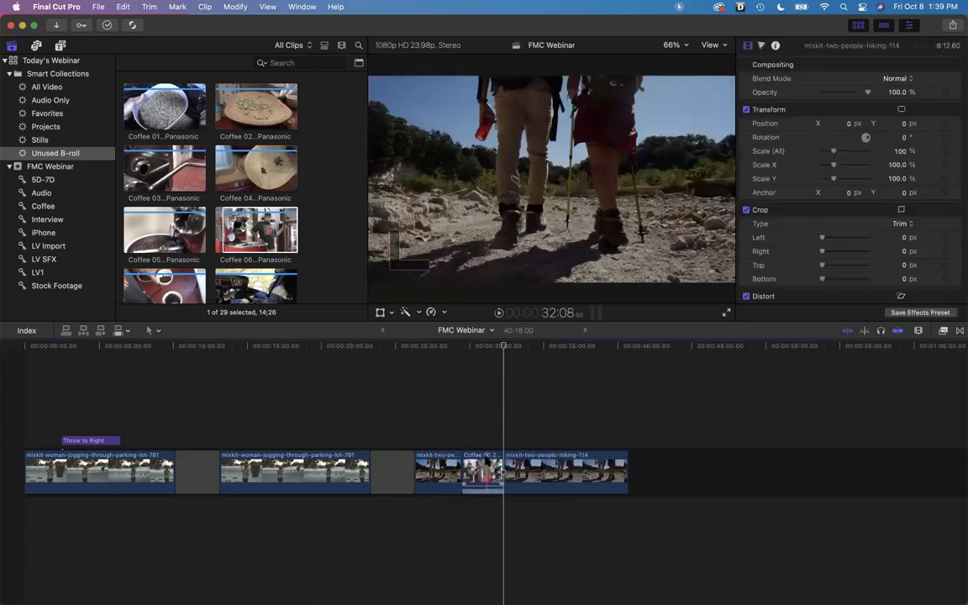
key("super+z")
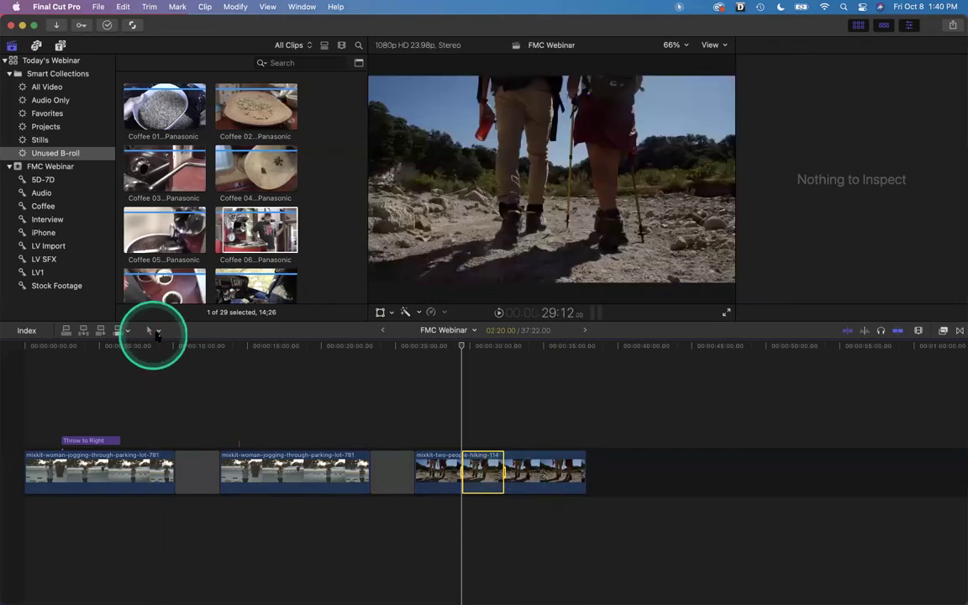
Clear the hiking clip's marked range and mark a 2:00 range in the second jogging clip with the Range Selection tool
left_click(151, 330)
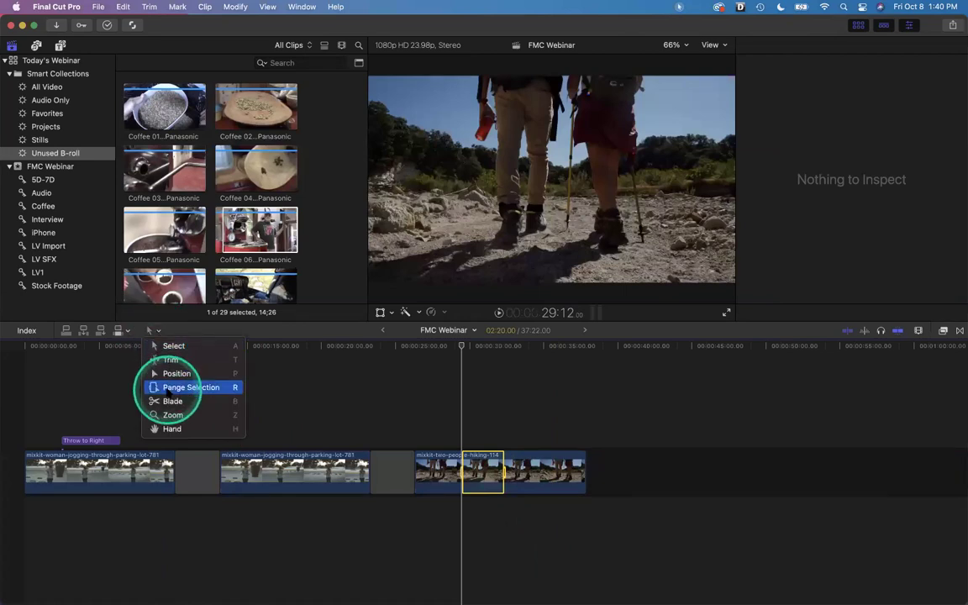
left_click(415, 419)
left_click(415, 418)
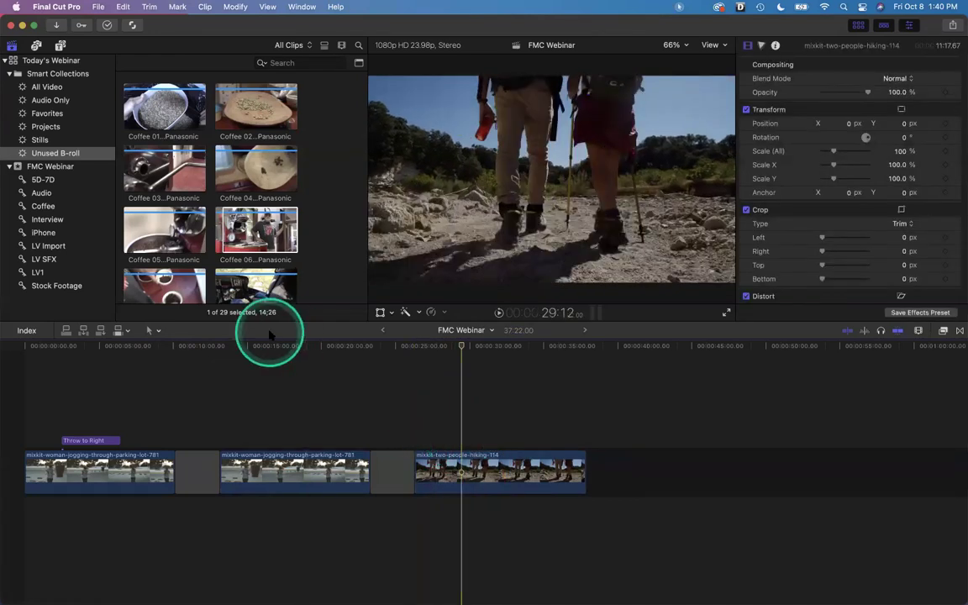
key("b")
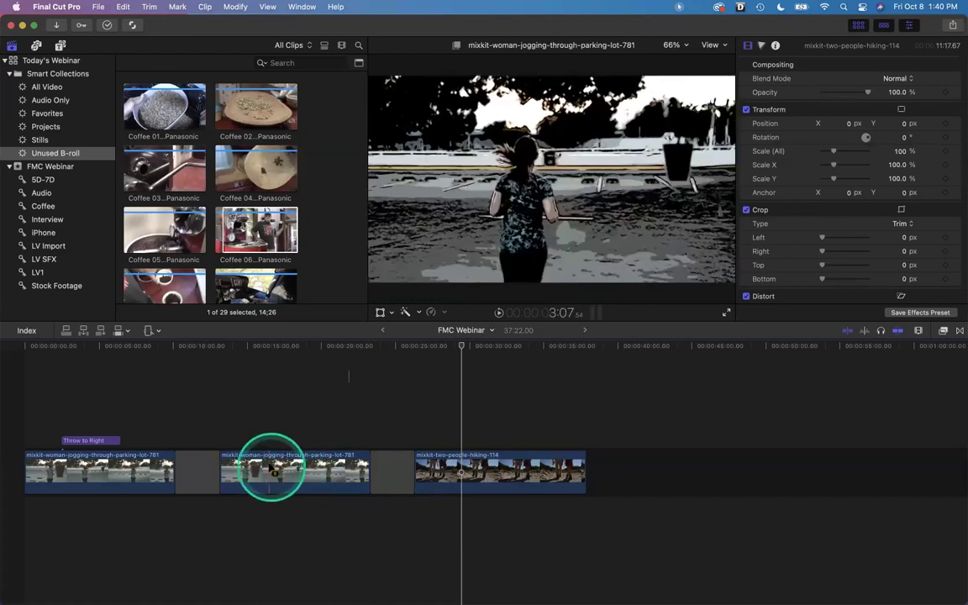
left_click(271, 469)
left_click_drag(271, 469, 305, 469)
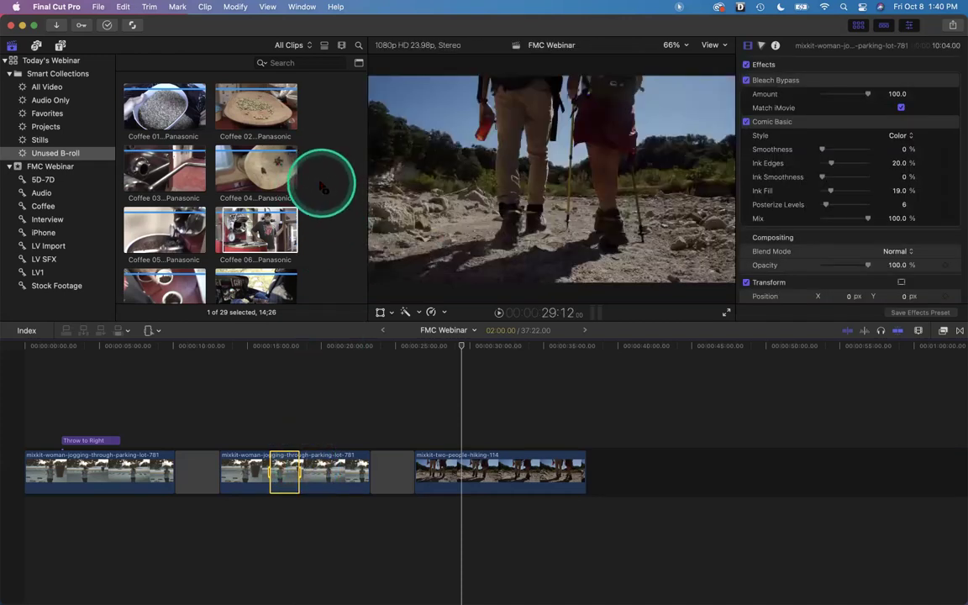
left_click(280, 472)
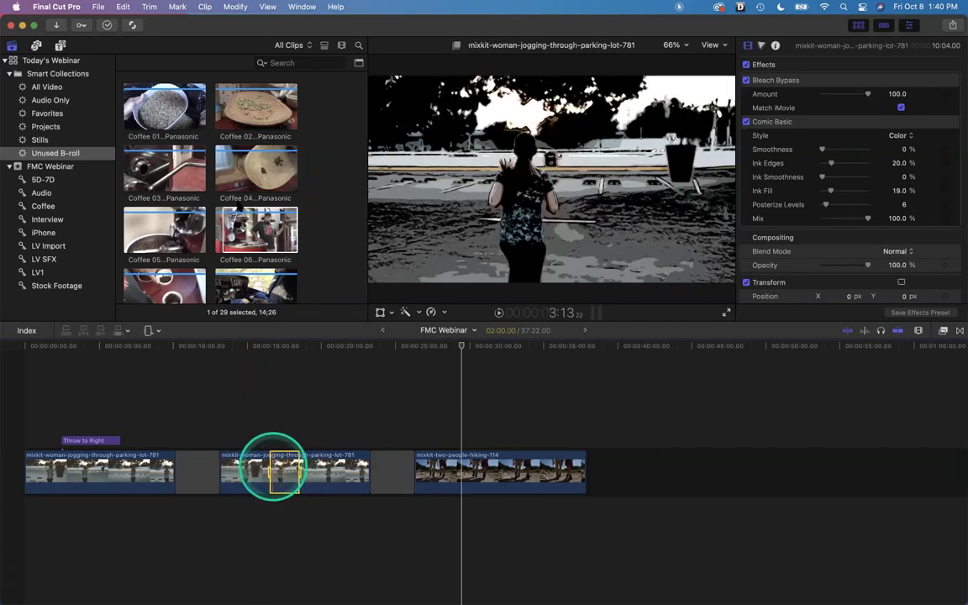
Connect Coffee 06 above the marked range in the second jogging clip, and undo the edit
left_click(228, 215)
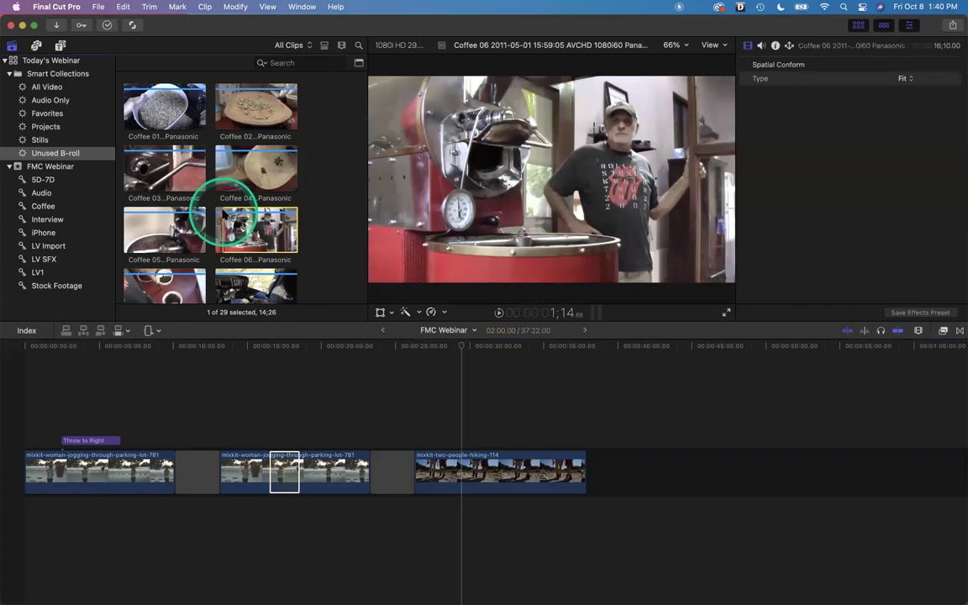
key("q")
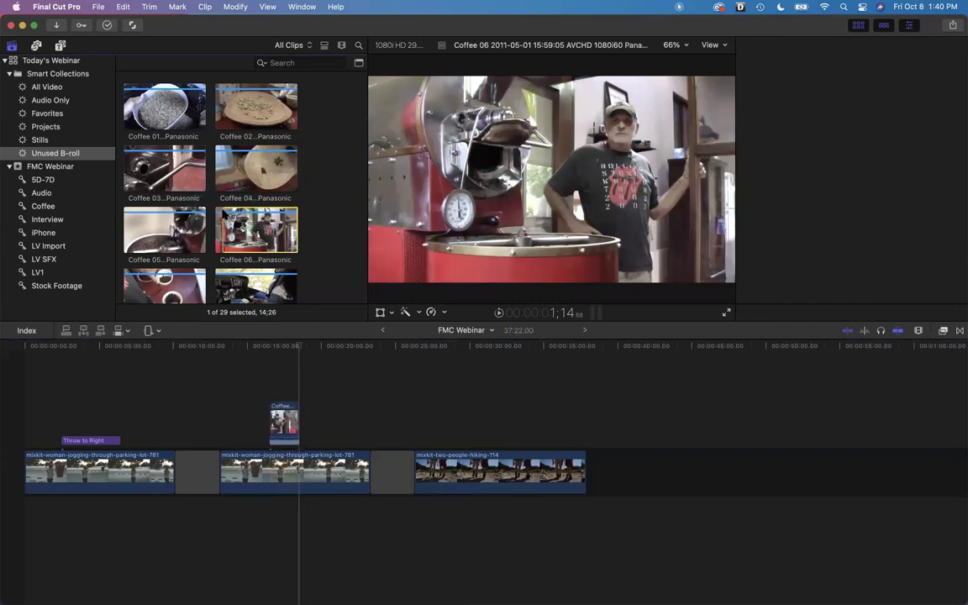
left_click_drag(210, 379, 256, 419)
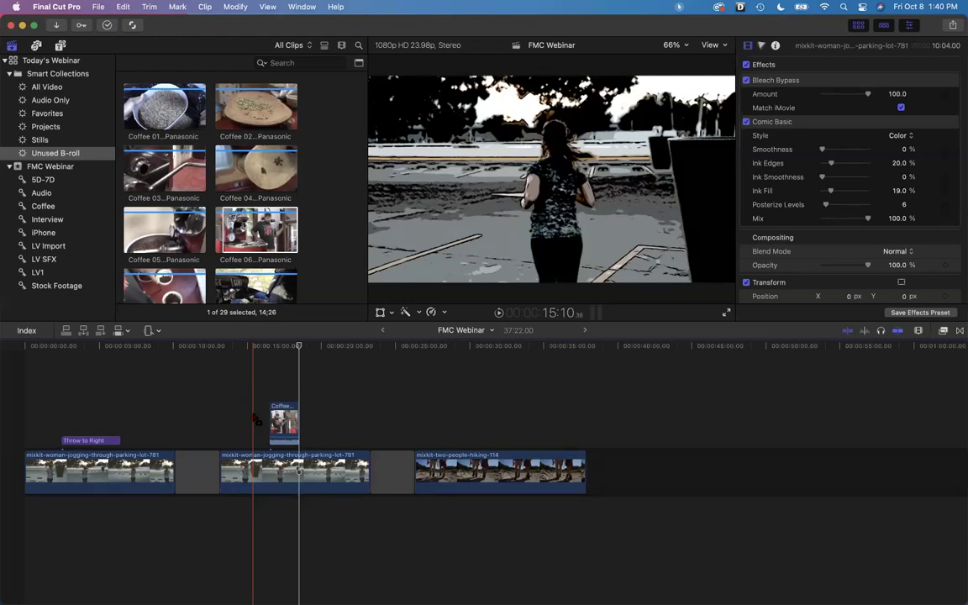
key("super+z")
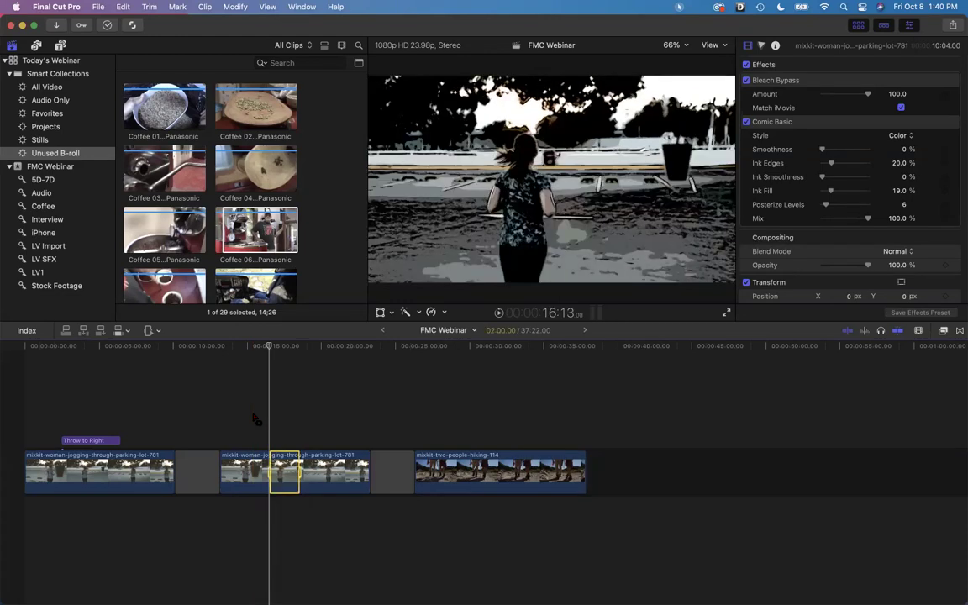
Deselect Coffee 06 in the browser and clear the second jogging clip's marked range by switching back to the Select tool
left_click(227, 227)
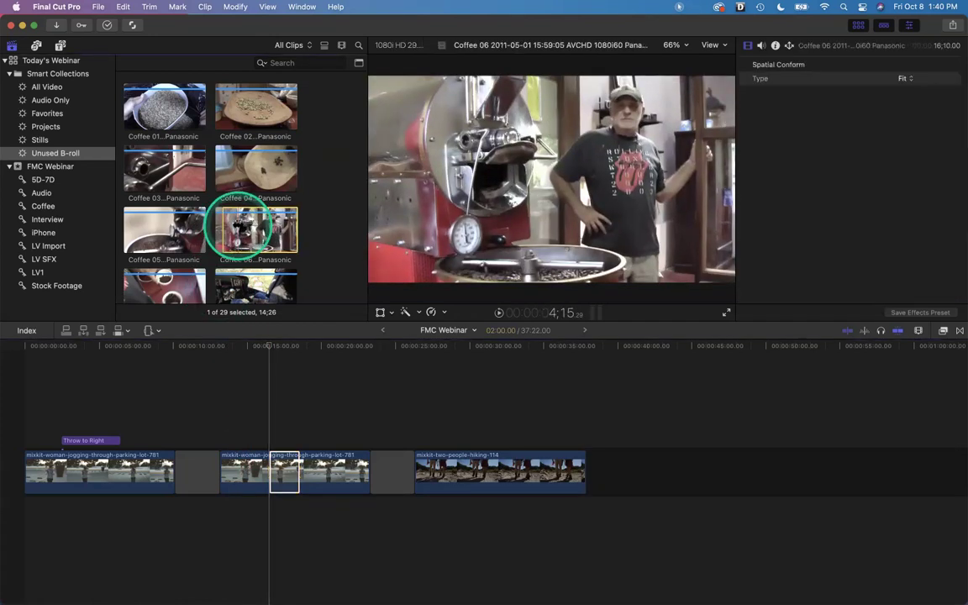
left_click(210, 225)
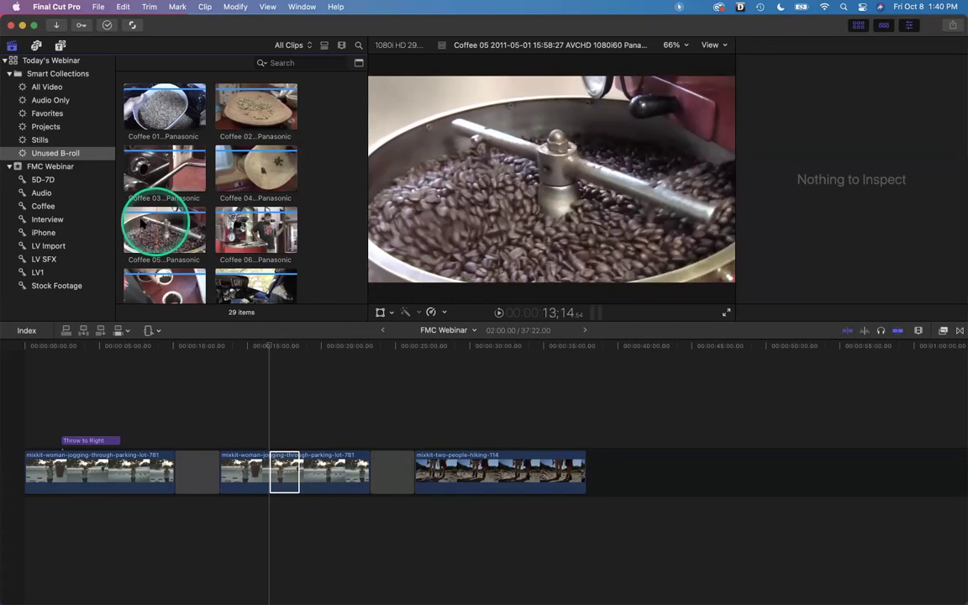
left_click(271, 430)
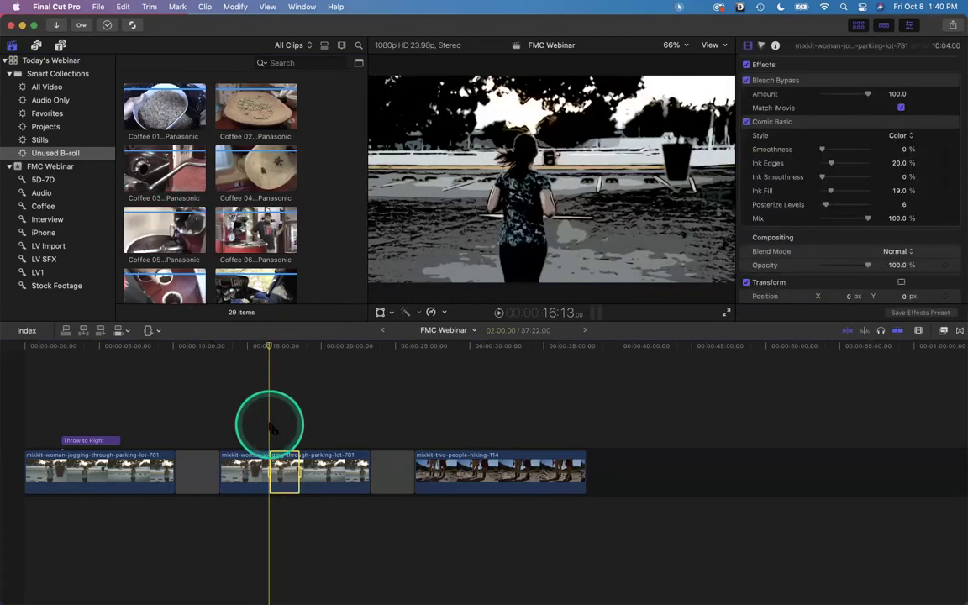
key("a")
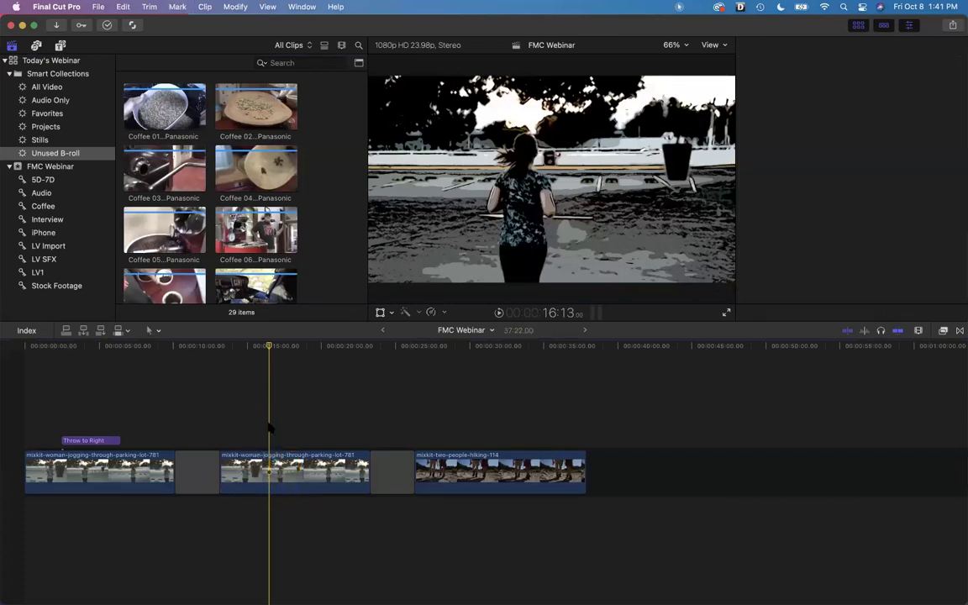
Mark a 4:06 range in Coffee 05 starting at about 4:00, and add Coffee 06 and Coffee 07 to the selection
left_click(148, 304)
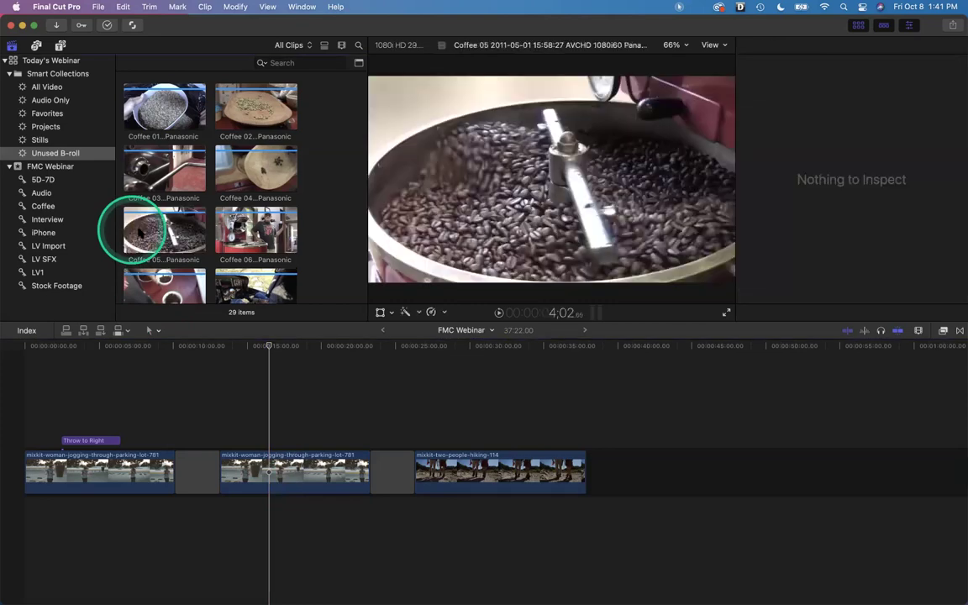
left_click(133, 231)
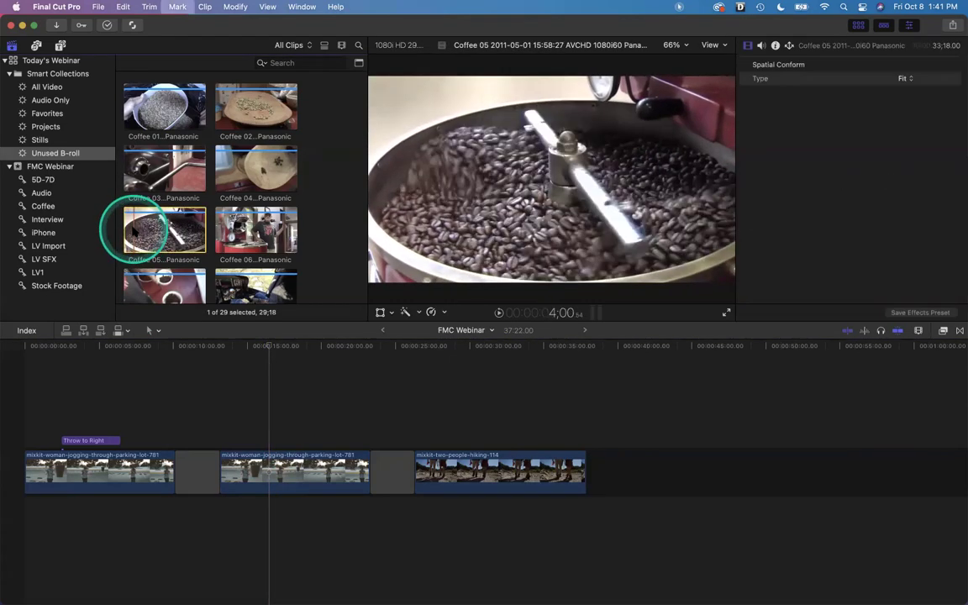
key("space")
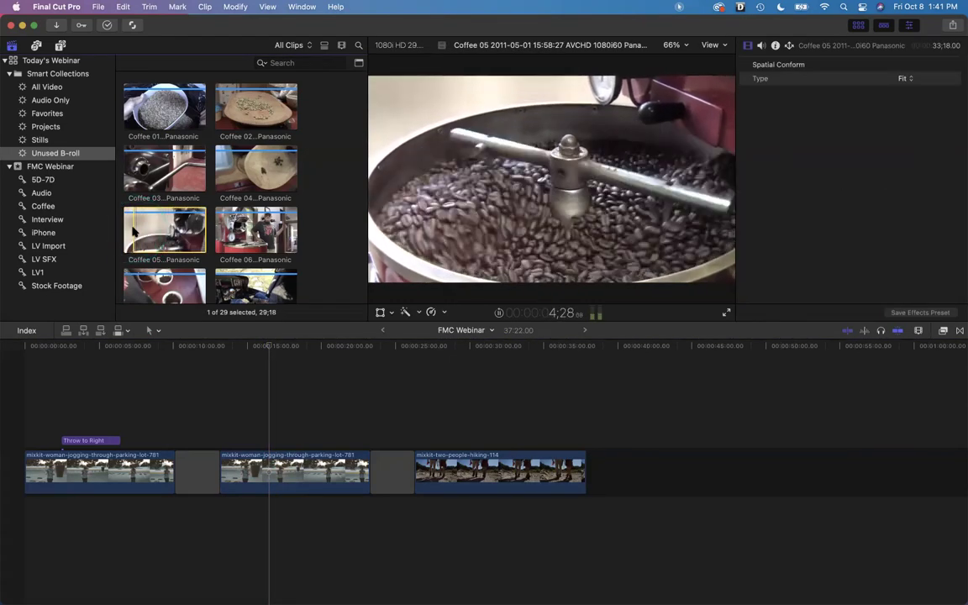
key("o")
left_click(237, 225)
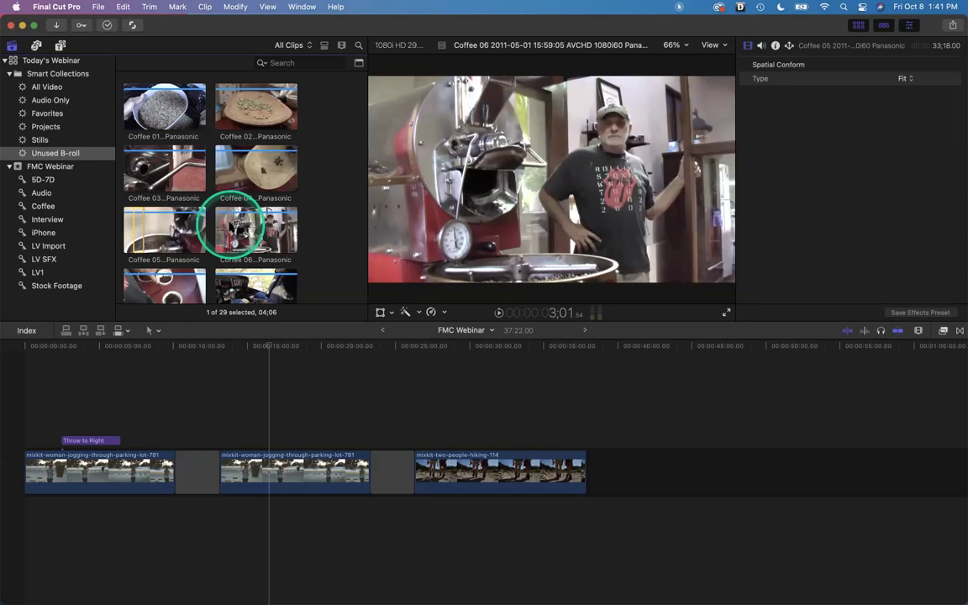
left_click(237, 225, "super")
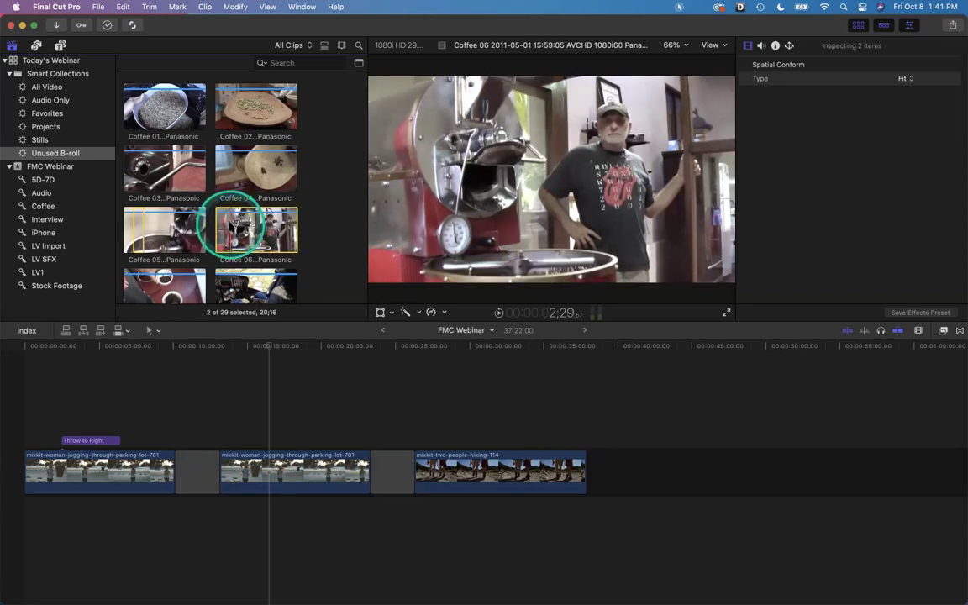
left_click(149, 291, "super")
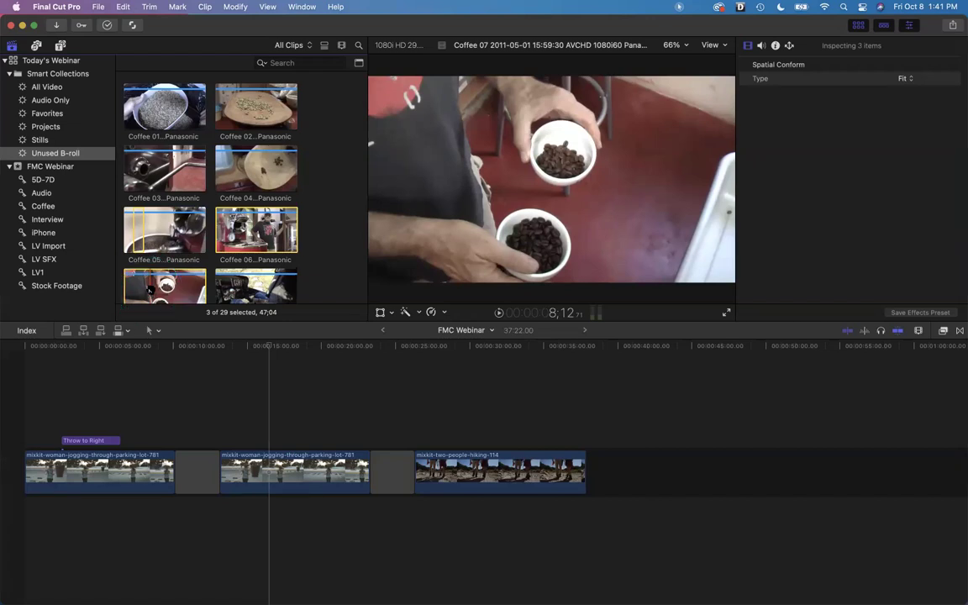
Insert the three selected Coffee clips into the second jogging clip at the 16:13 playhead position, and undo the insert
scroll(150, 291, "down", 1)
left_click(205, 378)
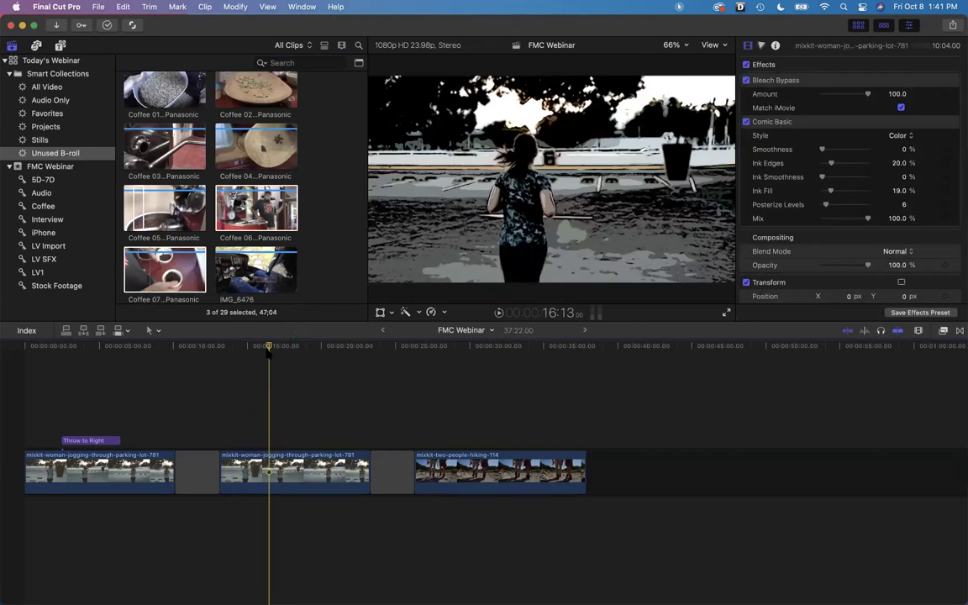
left_click(269, 382)
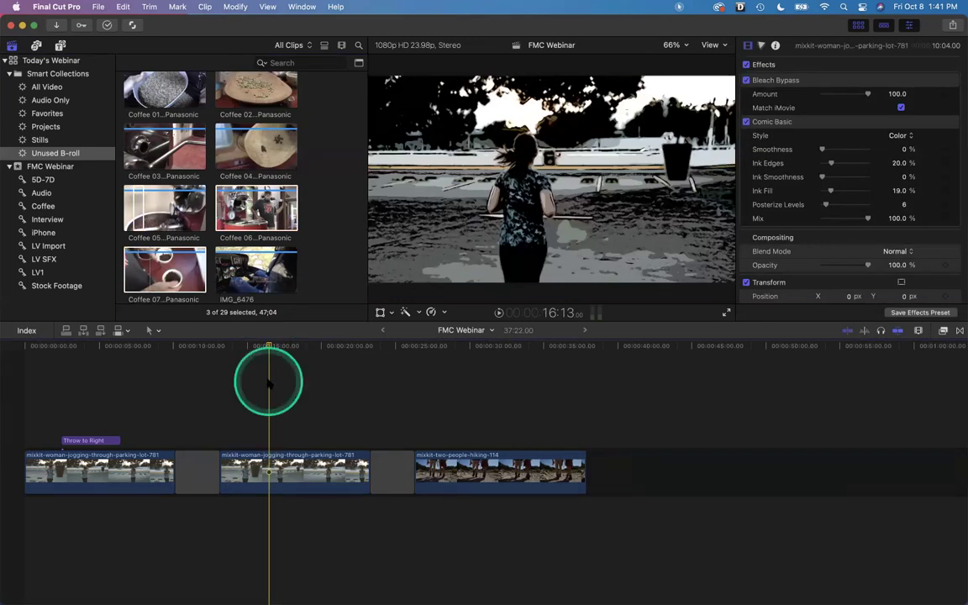
key("w")
left_click(303, 455)
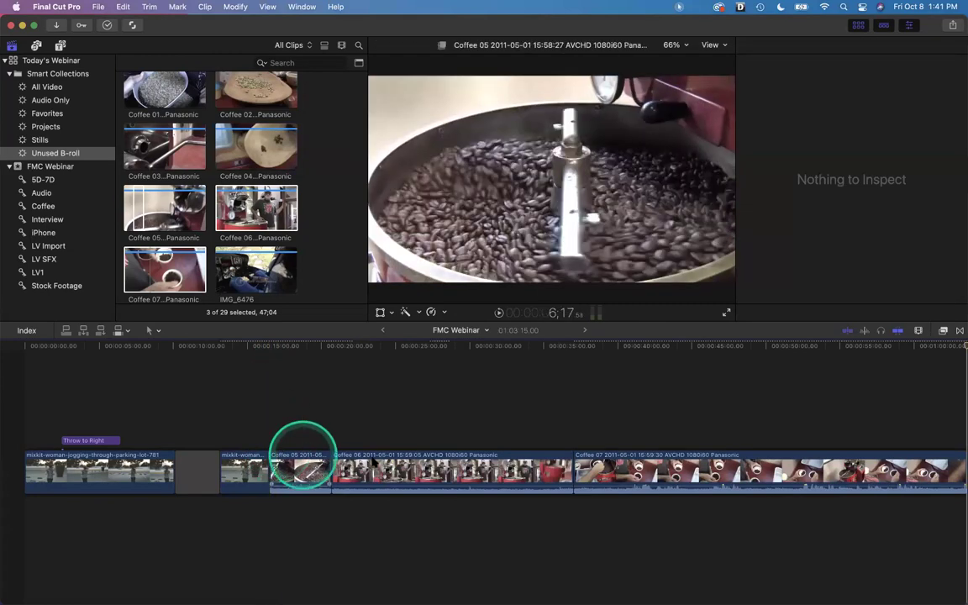
left_click(371, 465)
scroll(372, 465, "right", 3)
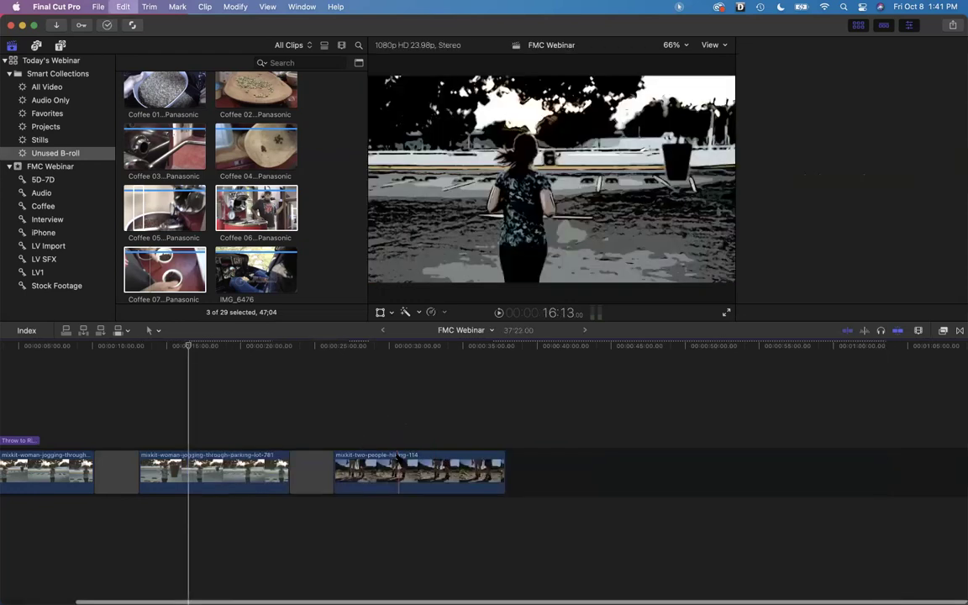
key("super+4")
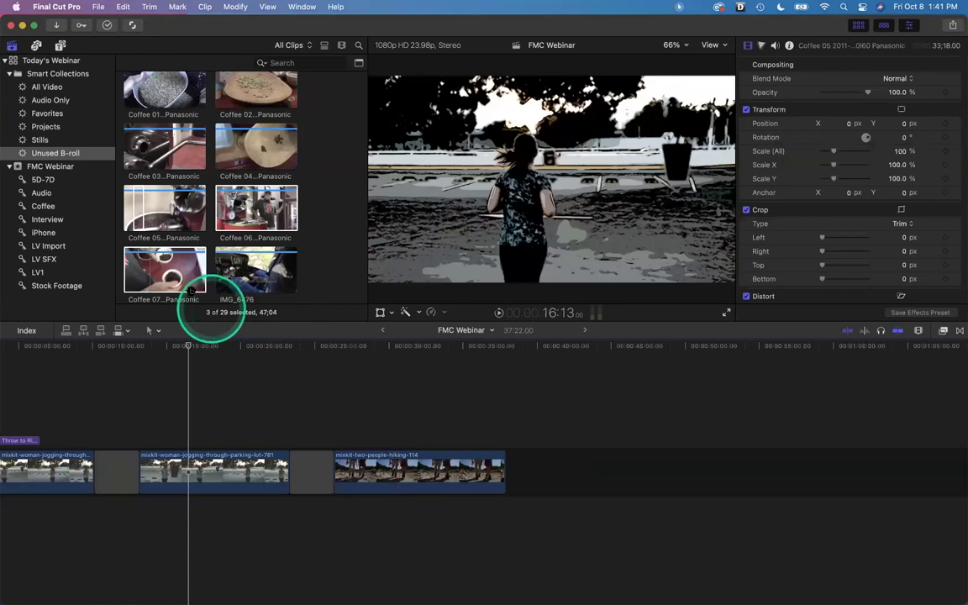
Select every clip in the browser and deselect them all to clear the three-clip selection and Coffee 05's range
left_click(160, 267)
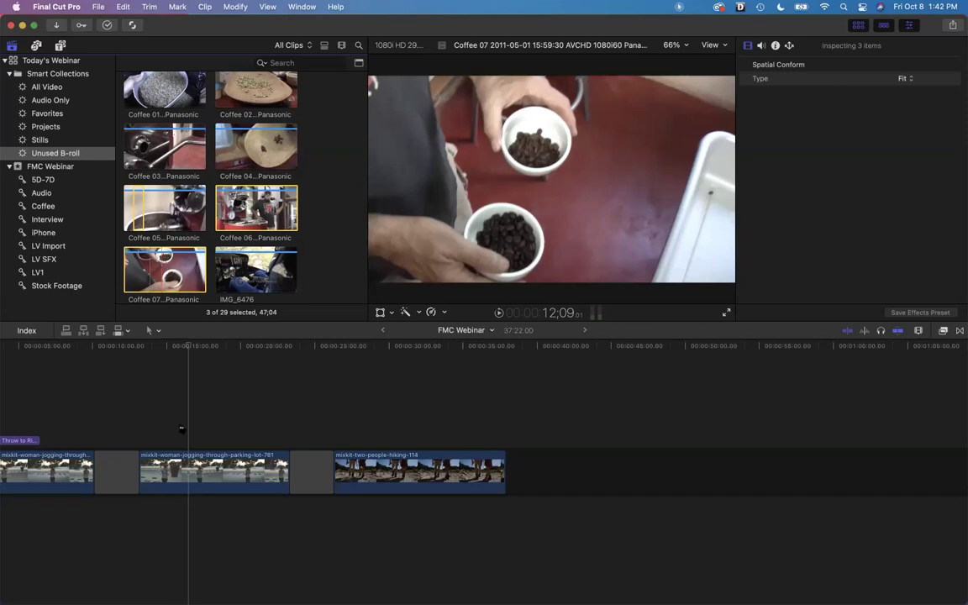
left_click(187, 458)
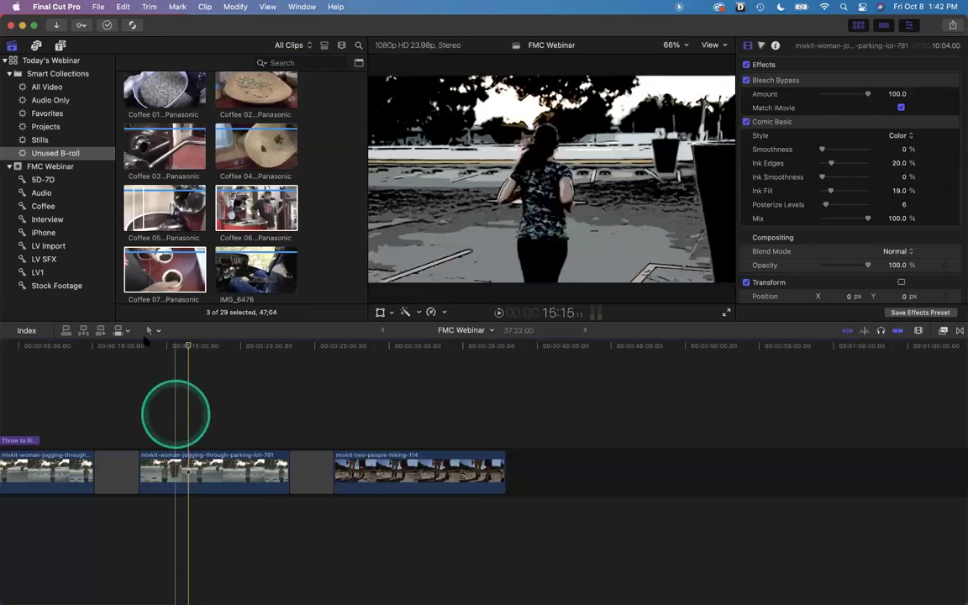
key("super+a")
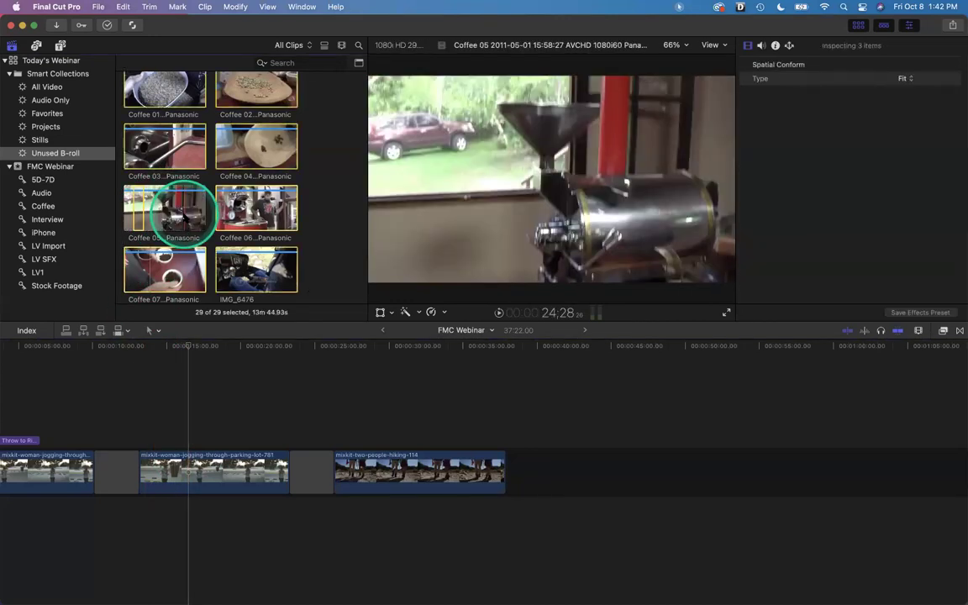
key("super+shift+a")
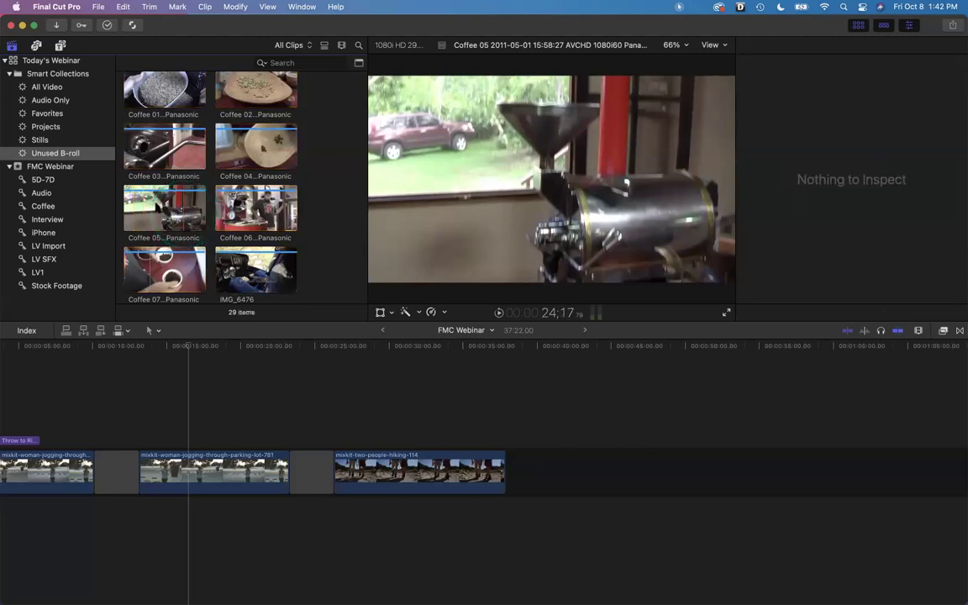
Mark a 7:11 range in Coffee 05 starting at about 10:25, and connect it backtimed so it ends at the 16:13 playhead position
left_click(150, 206)
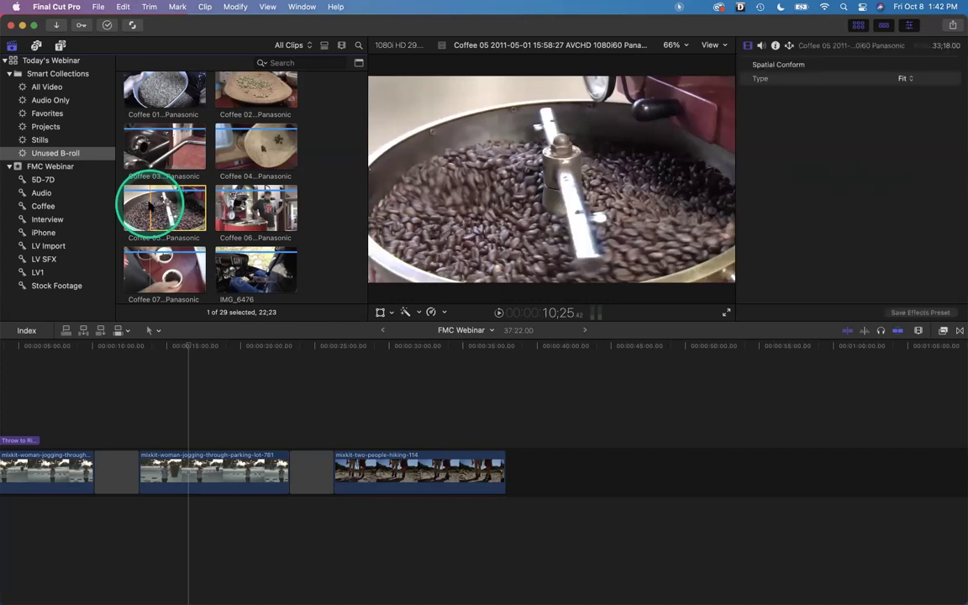
left_click_drag(160, 205, 184, 207)
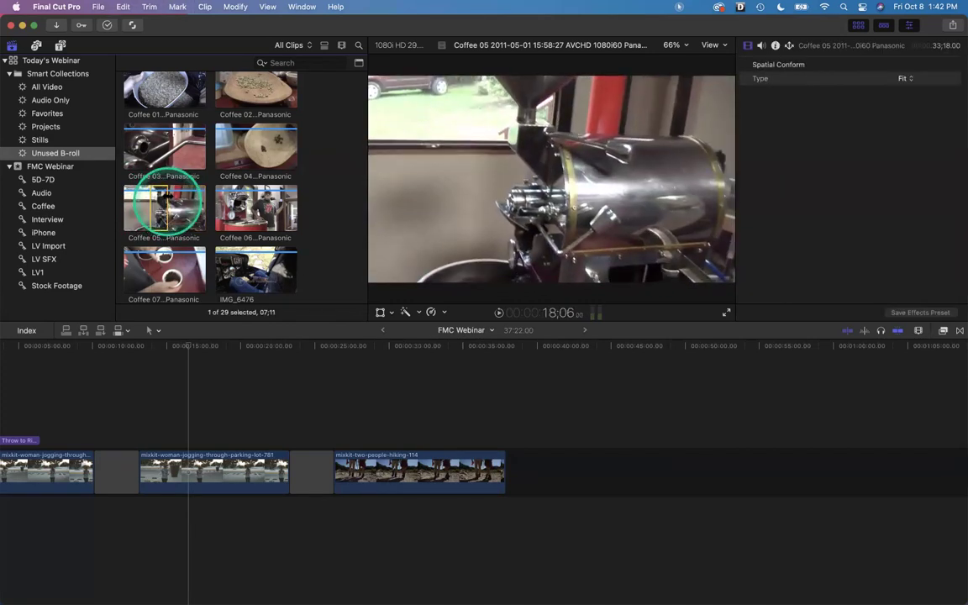
left_click(184, 418)
left_click(189, 443)
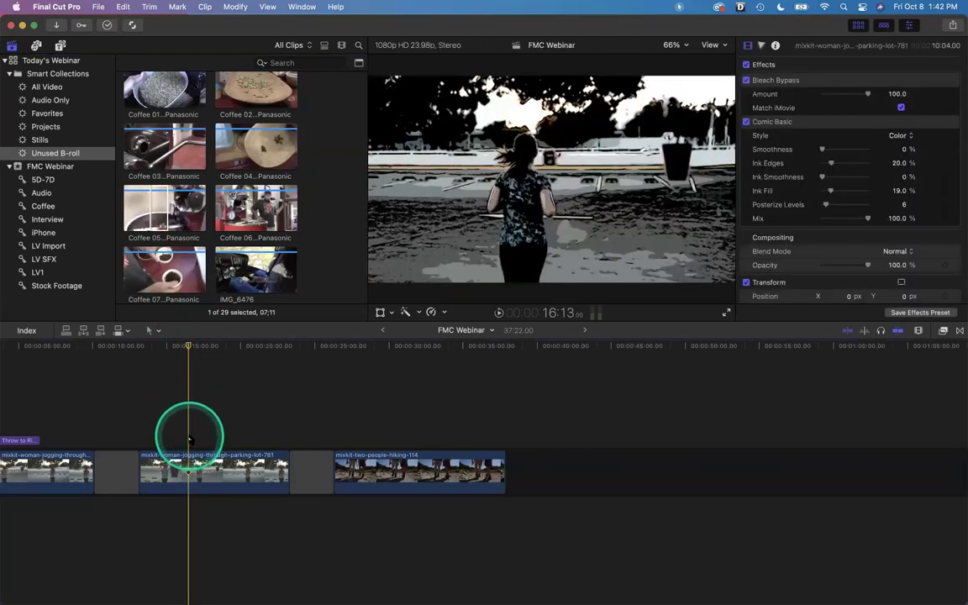
key("shift+q")
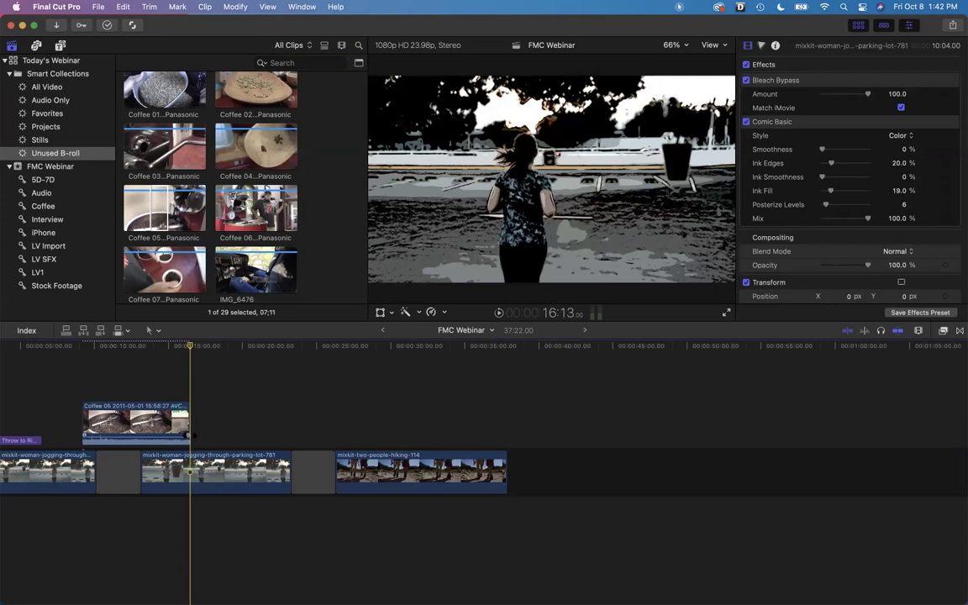
Review the start and end of the backtimed Coffee 05 clip, and remove it from the timeline
left_click_drag(191, 435, 96, 418)
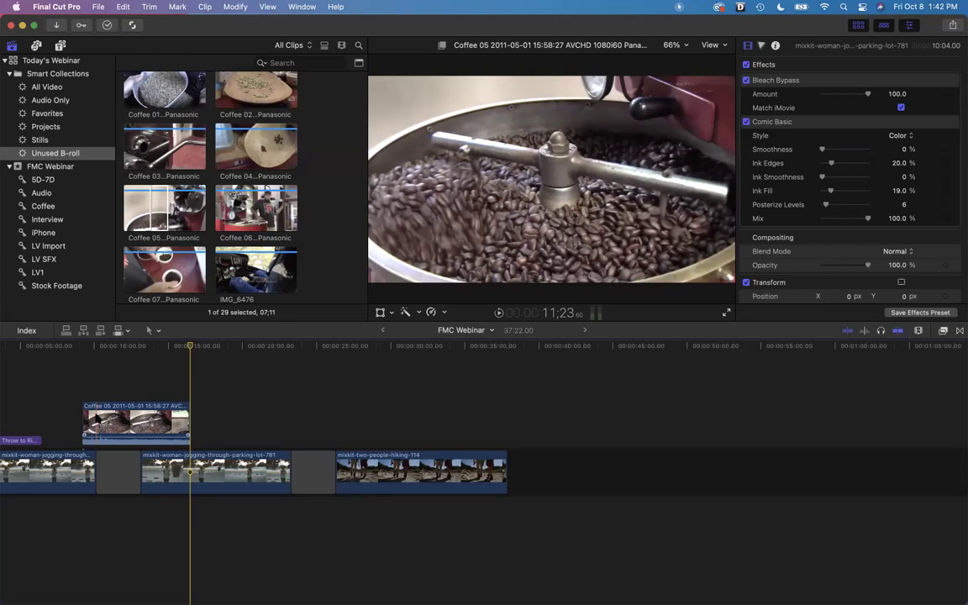
key("Delete")
left_click_drag(97, 420, 155, 383)
left_click_drag(219, 405, 196, 402)
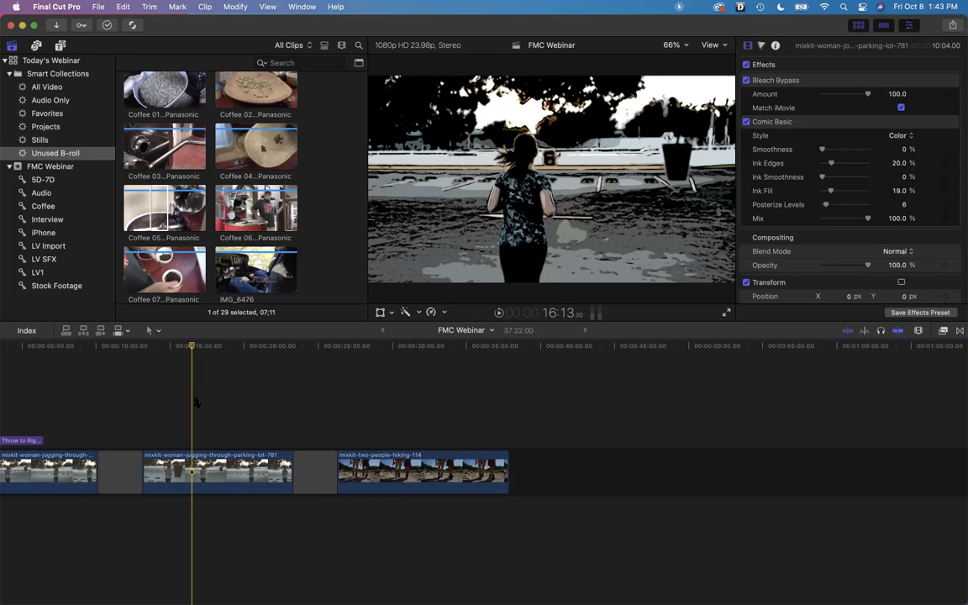
Select every clip in the browser and deselect them all to clear the marked range in Coffee 05
left_click(179, 208)
key("super+a")
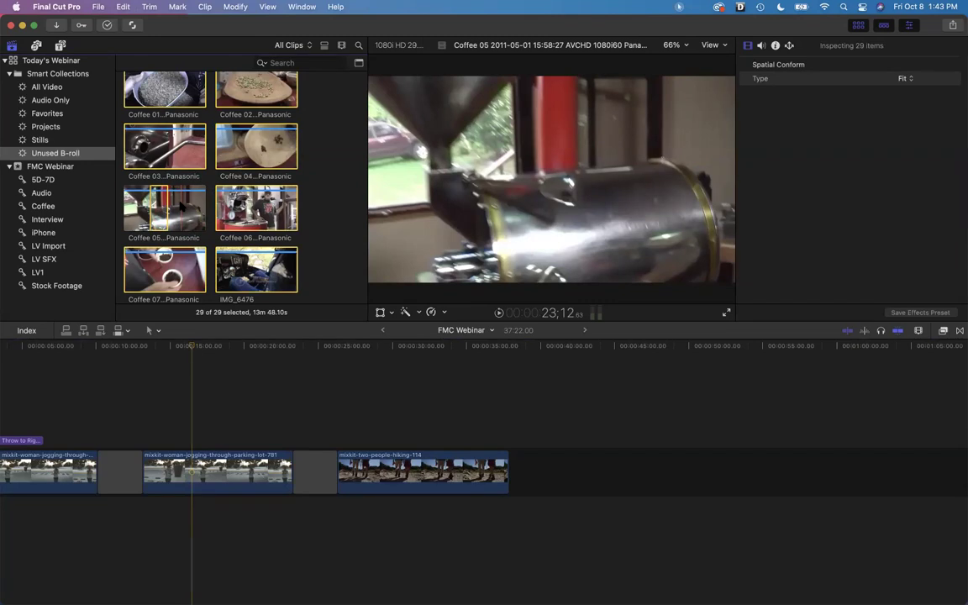
key("super+shift+a")
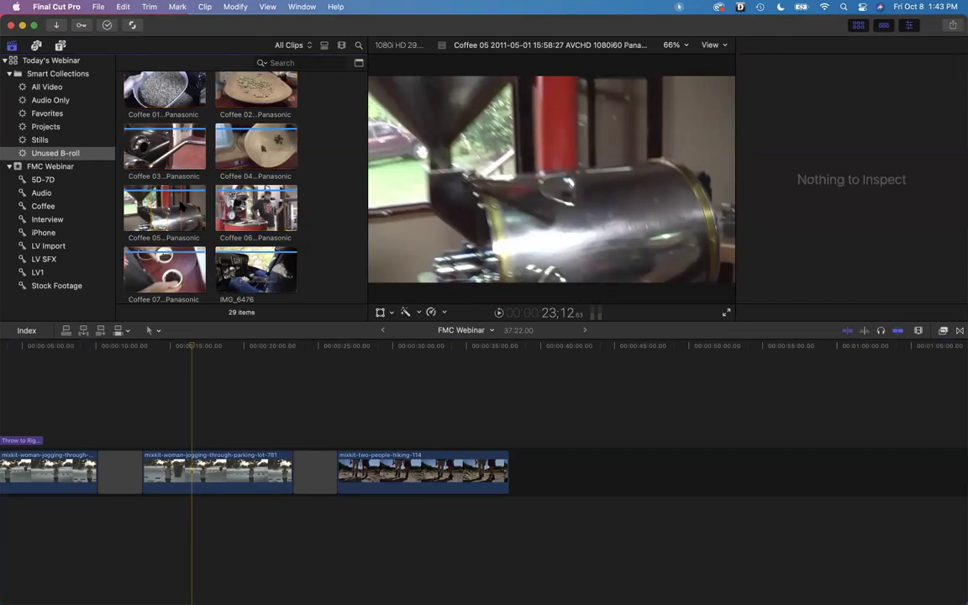
Connect the whole Coffee 05 clip at the 16:13 playhead position, check its first frame, and remove it from the timeline
left_click(154, 200)
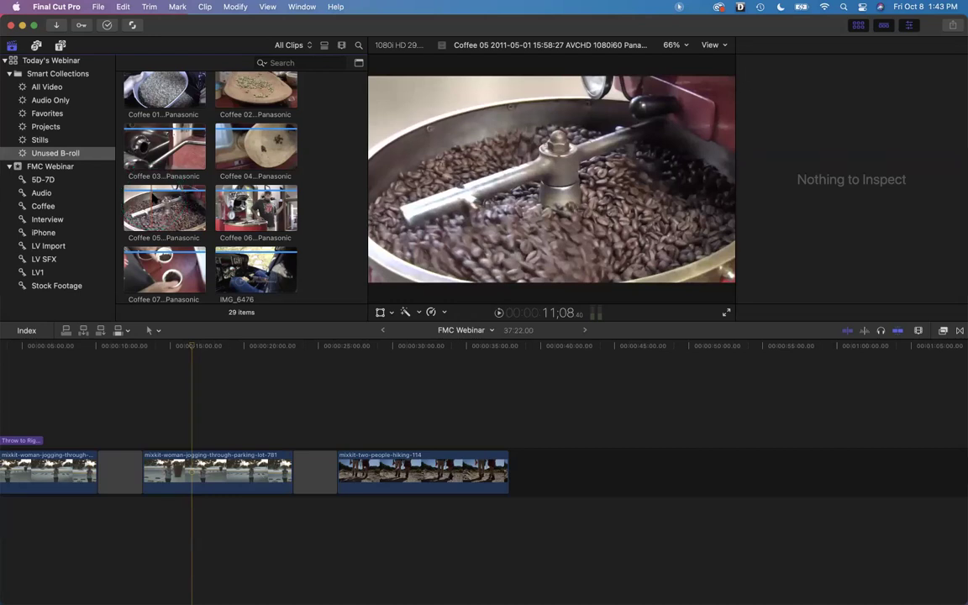
key("q")
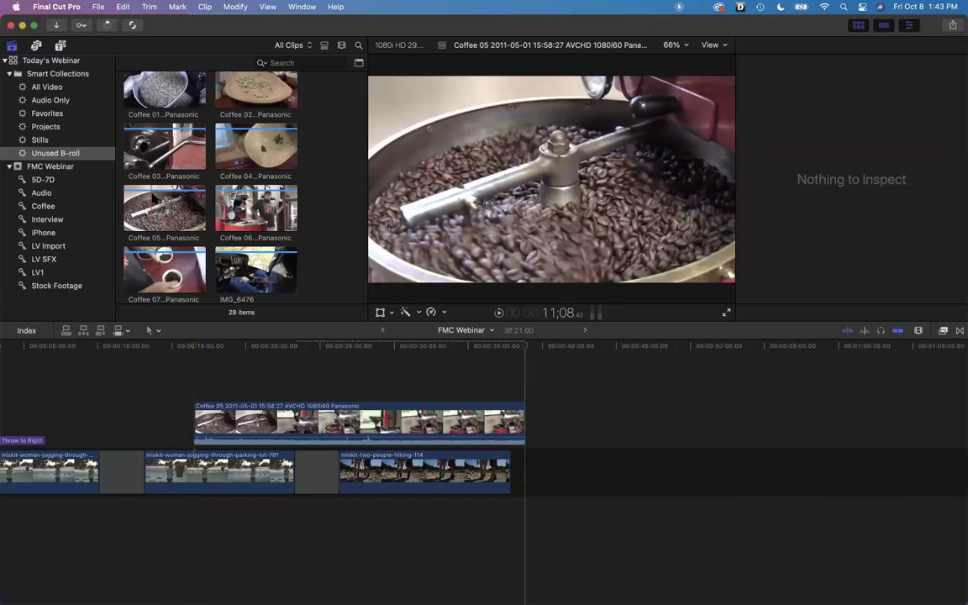
left_click(139, 206)
left_click_drag(172, 391, 194, 401)
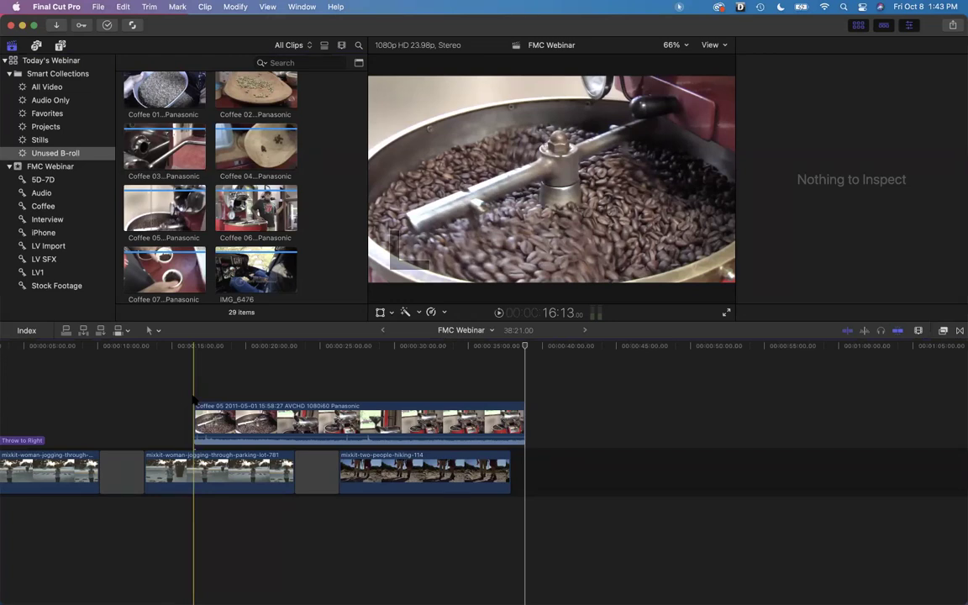
key("Delete")
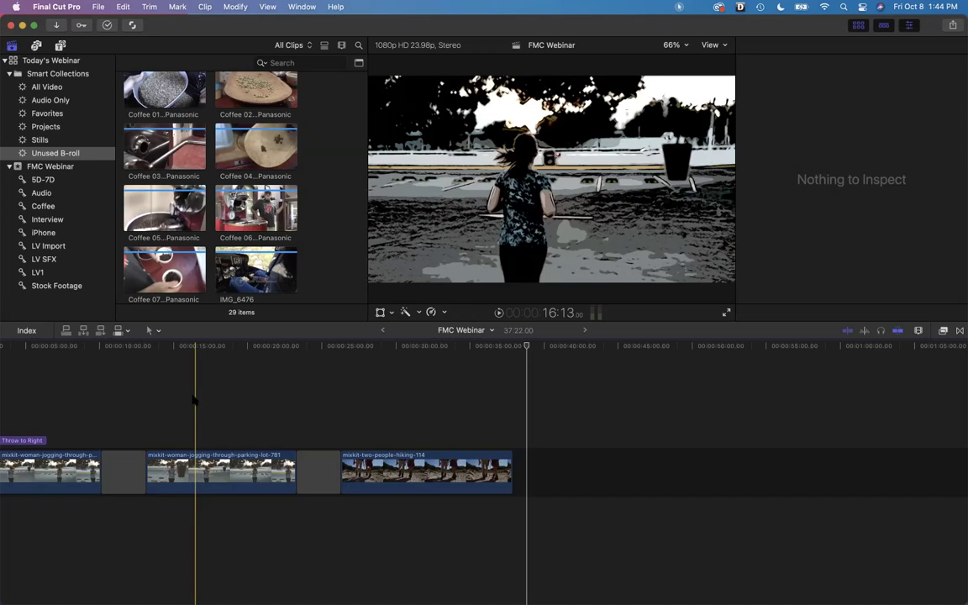
Switch to the Brave browser and show the dates and prices of the FCP 101 - Introduction to Final Cut Pro course
key("super+Tab")
key("super+Tab")
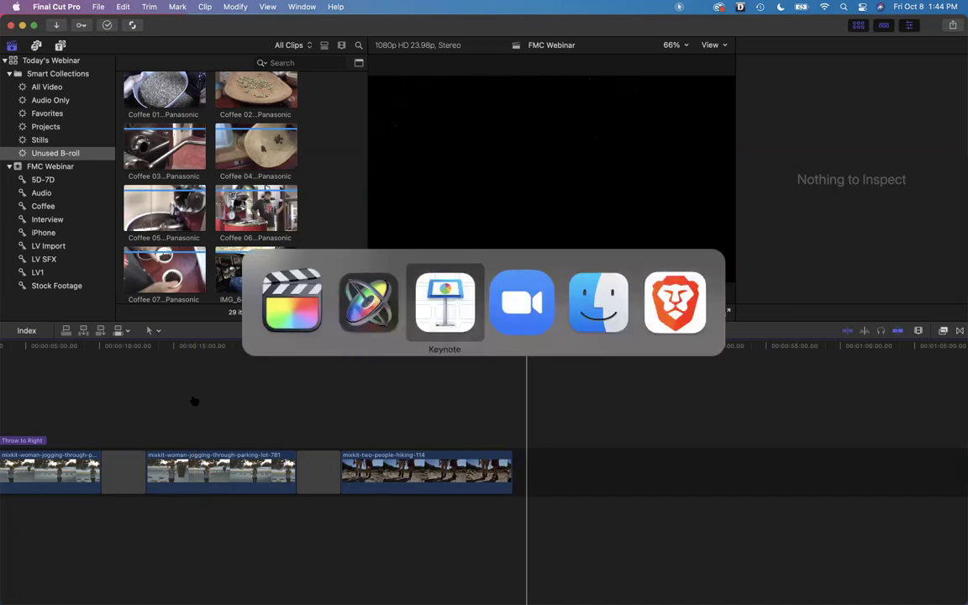
key("super+Tab")
key("super+Tab")
key("super+Tab")
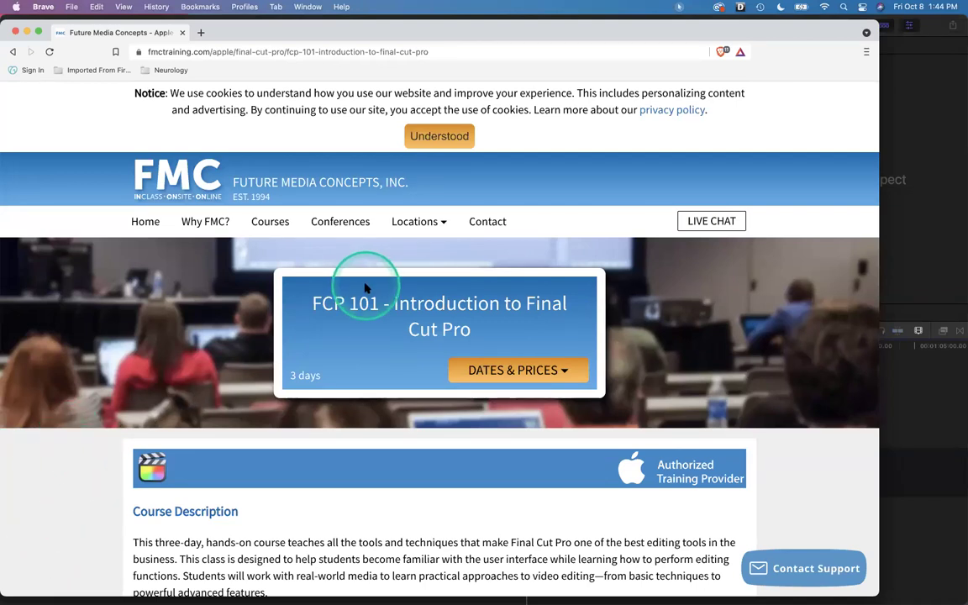
scroll(366, 289, "down", 2)
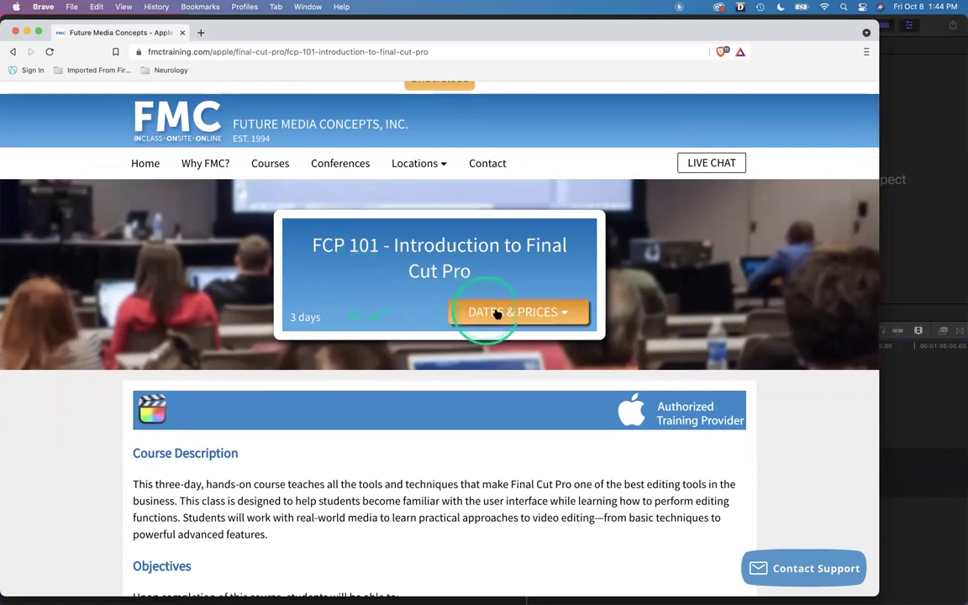
left_click(500, 312)
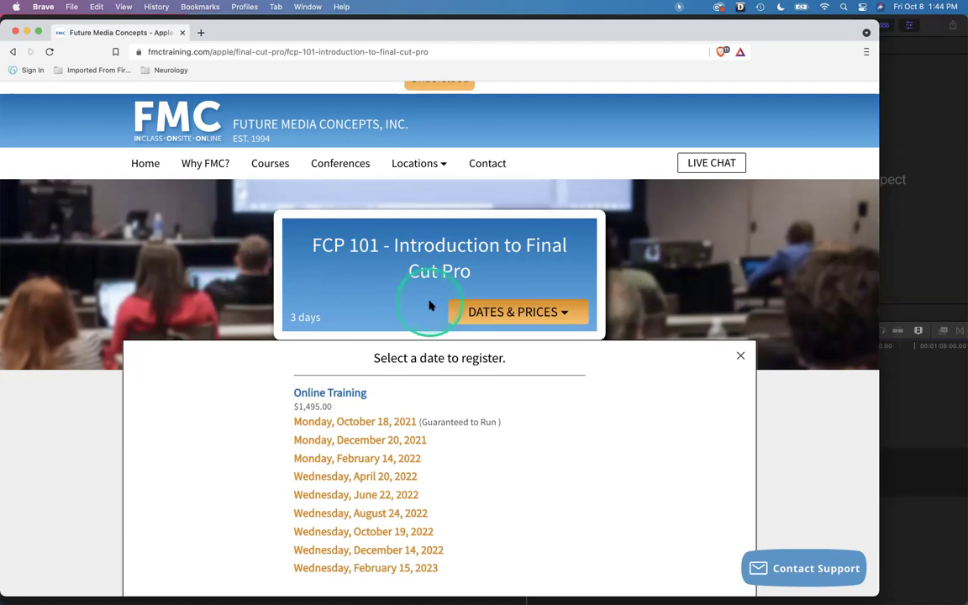
Open the Final Cut Pro course list on the FMC site and review the courses and webinar on offer
left_click(268, 166)
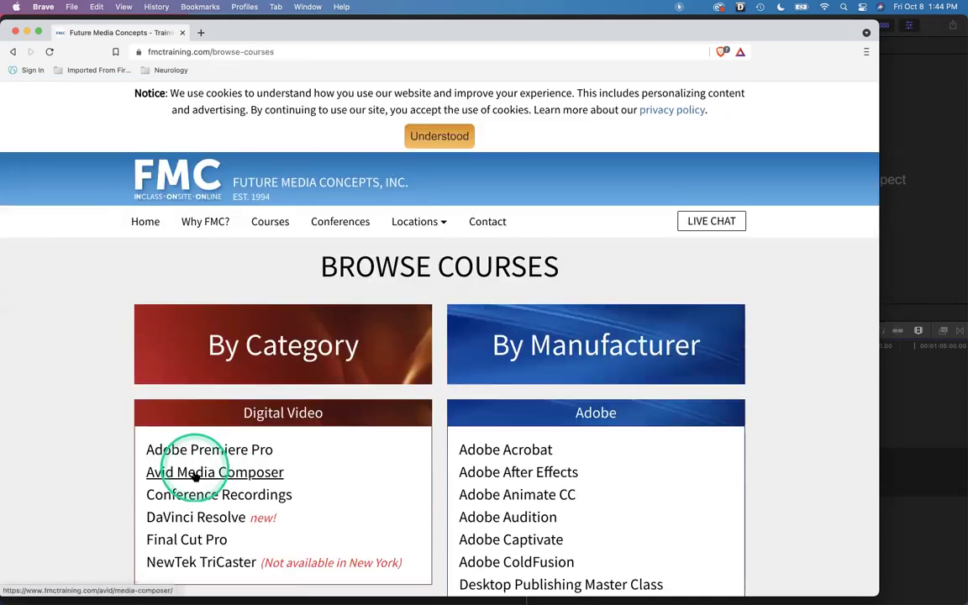
scroll(195, 492, "down", 1)
left_click(195, 492)
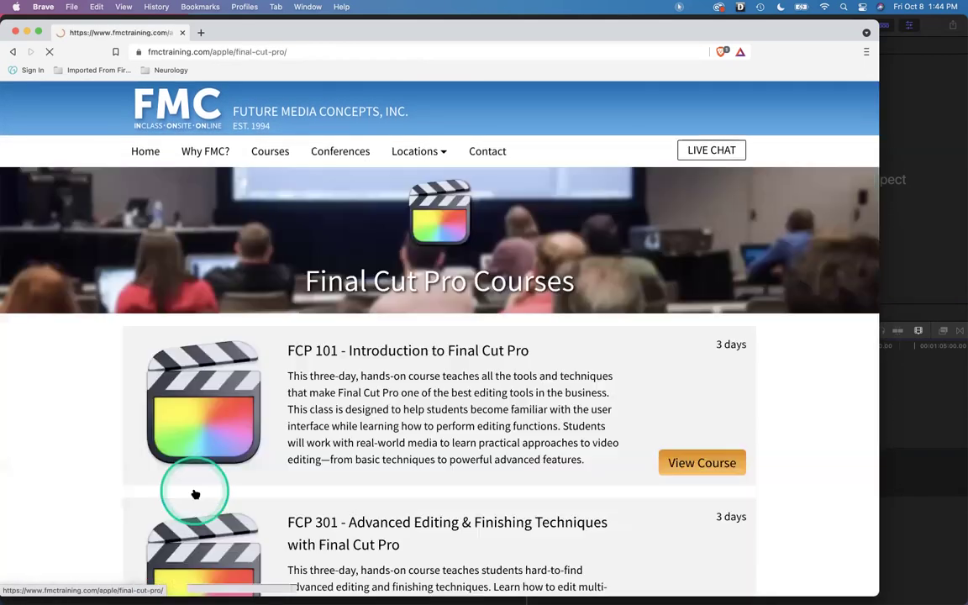
scroll(195, 494, "down", 1)
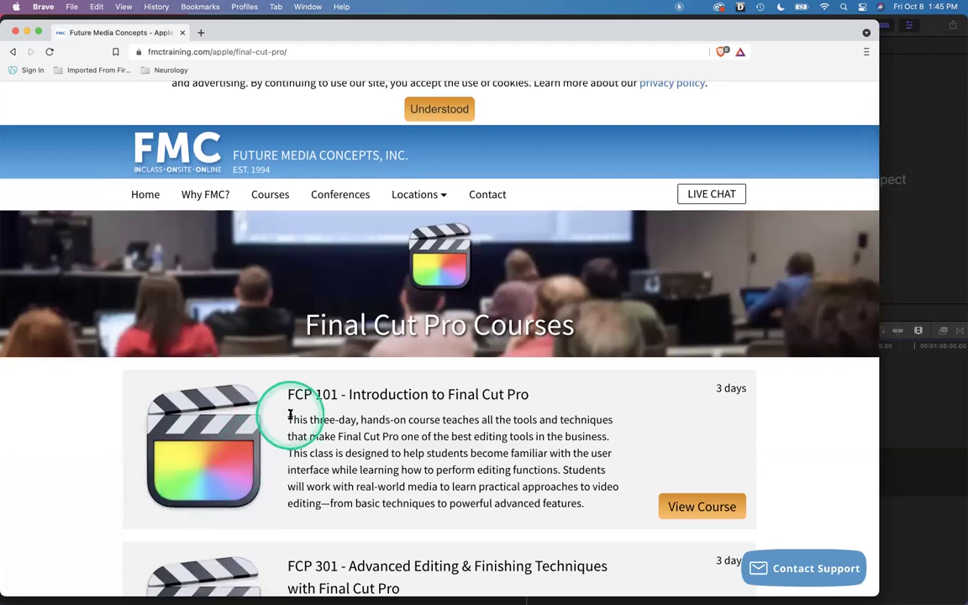
scroll(292, 402, "down", 5)
scroll(290, 414, "down", 1)
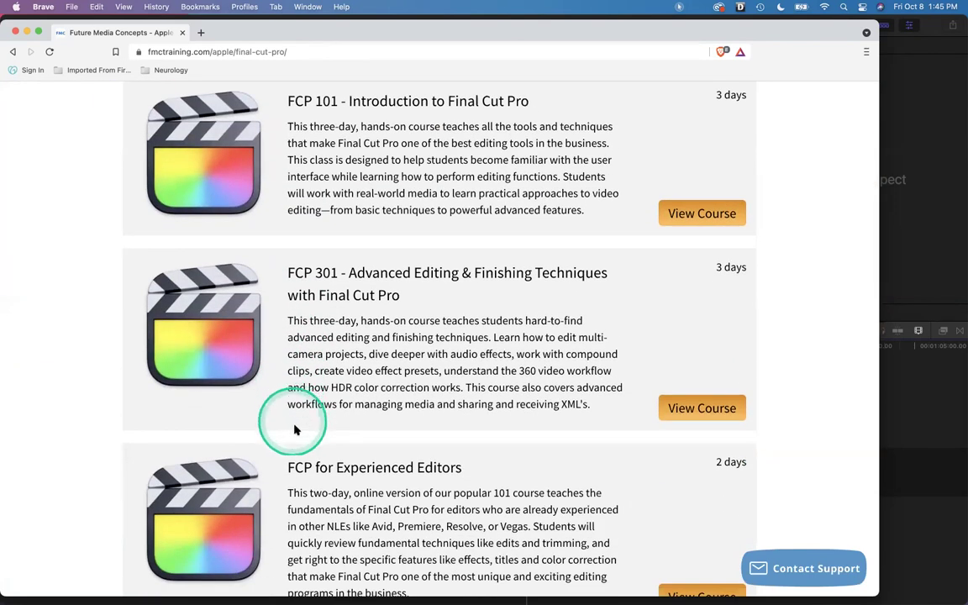
scroll(304, 468, "down", 1)
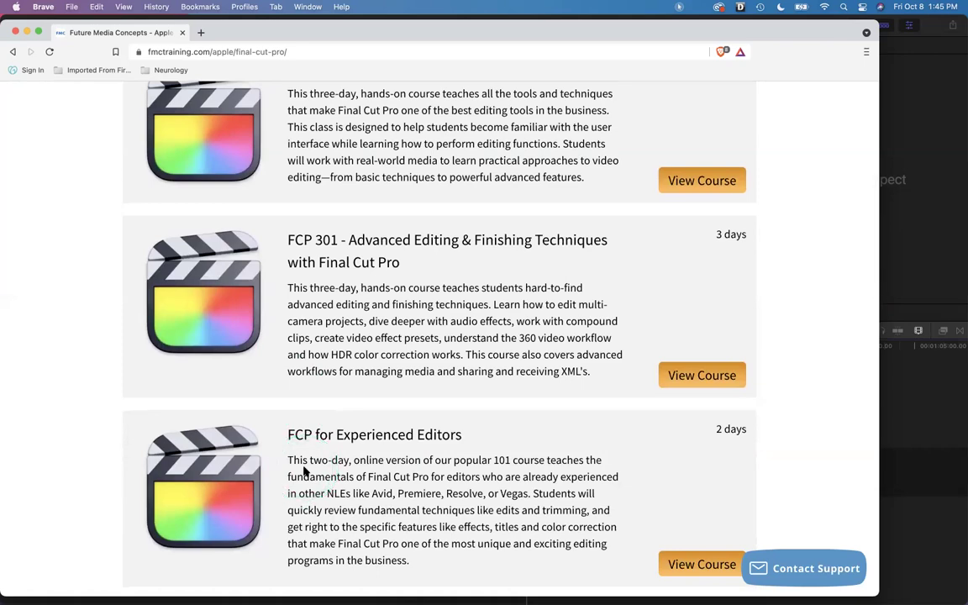
scroll(304, 469, "down", 15)
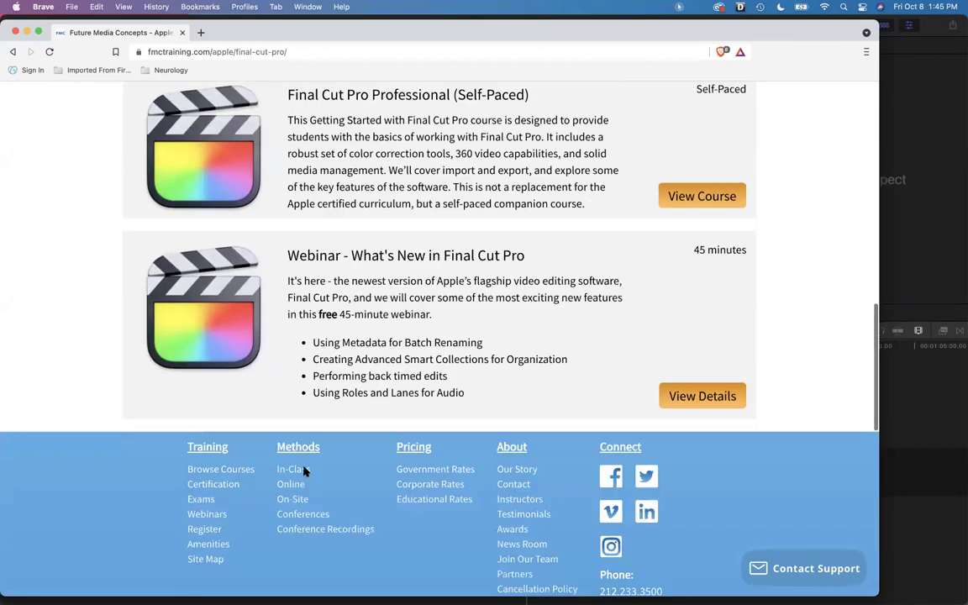
left_click(293, 229)
scroll(292, 229, "up", 6)
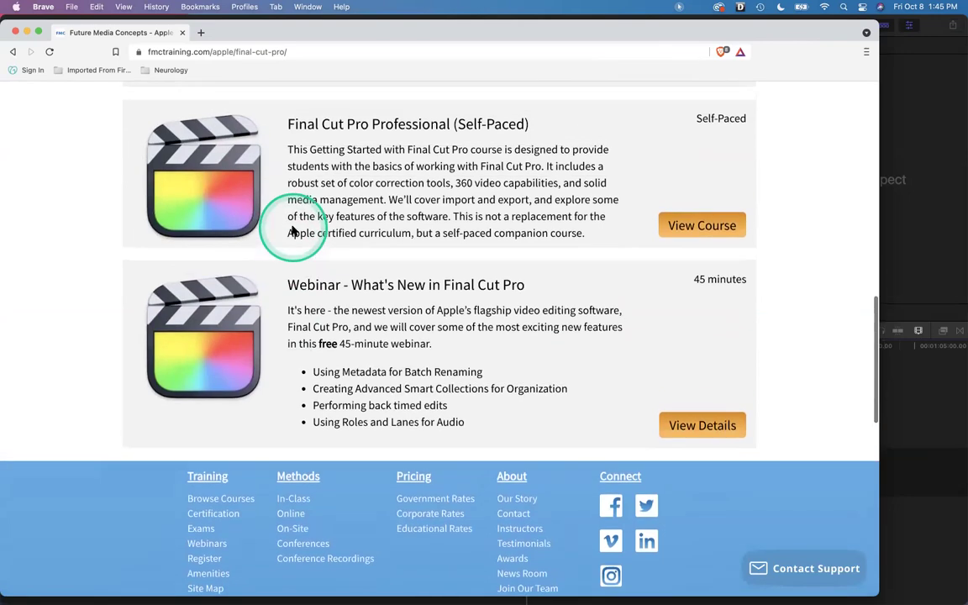
scroll(292, 227, "up", 15)
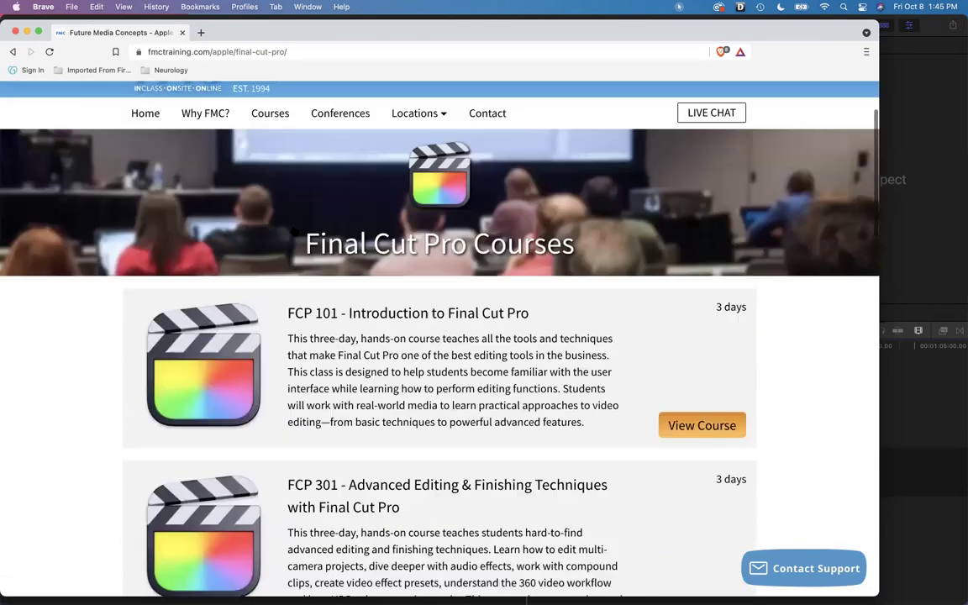
scroll(292, 230, "up", 3)
Return to the FMC home page and search the courses for "Final"
left_click(189, 175)
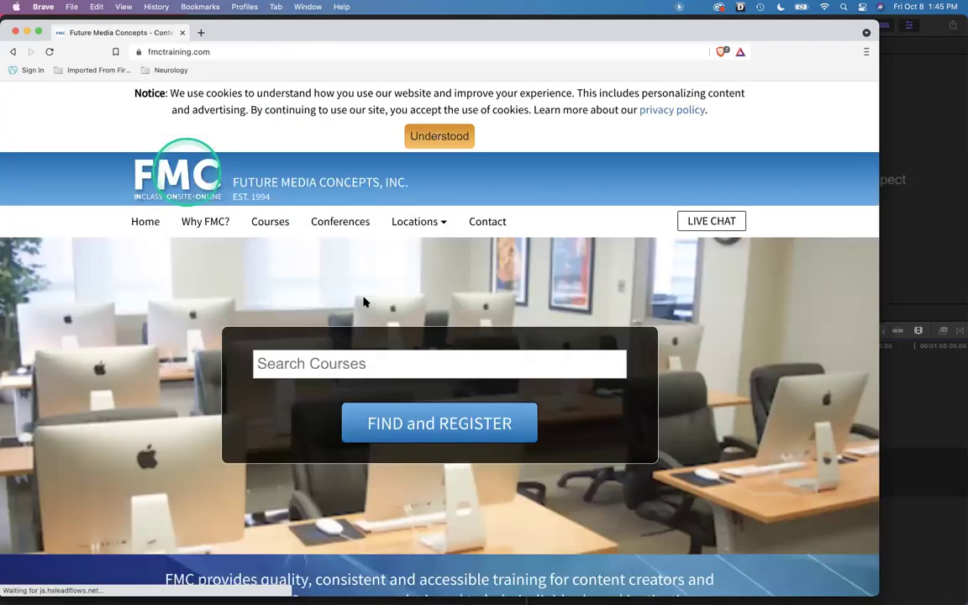
left_click(367, 368)
type("Final")
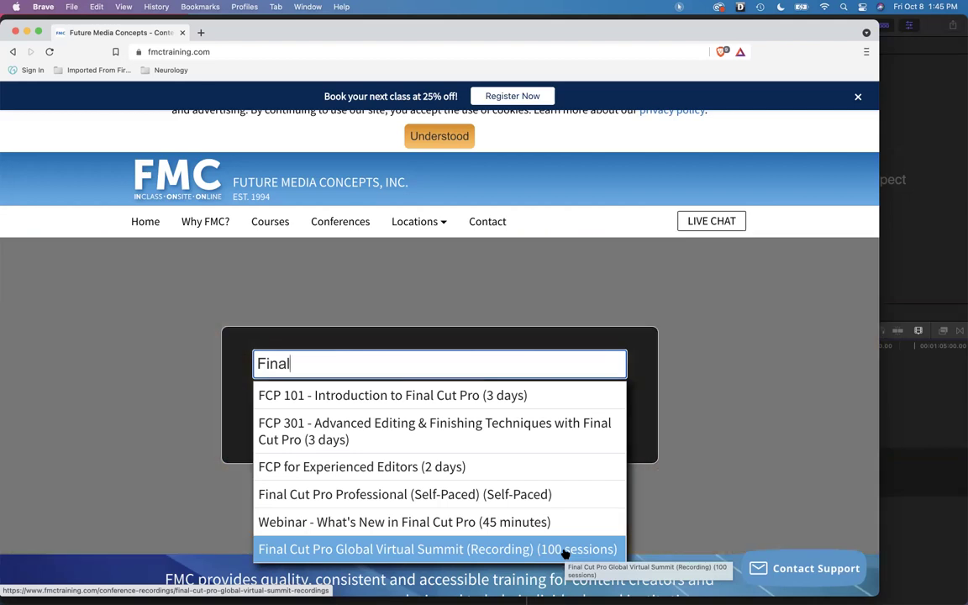
Switch back to Final Cut Pro, view Coffee 03's metadata, and examine the CUSTOM INFO naming preset's tokens without changing them
key("super+Tab")
left_click(492, 538)
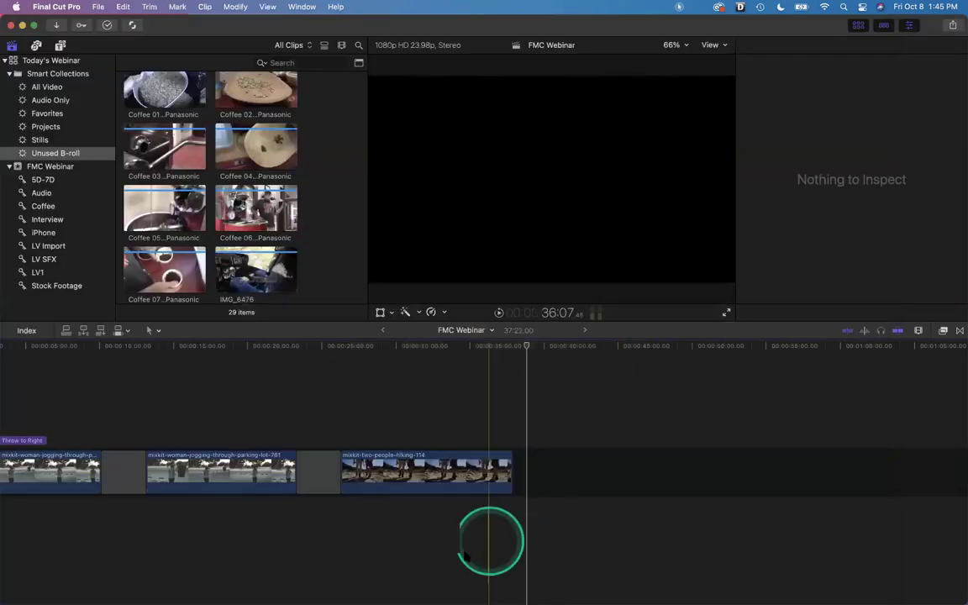
left_click(345, 471)
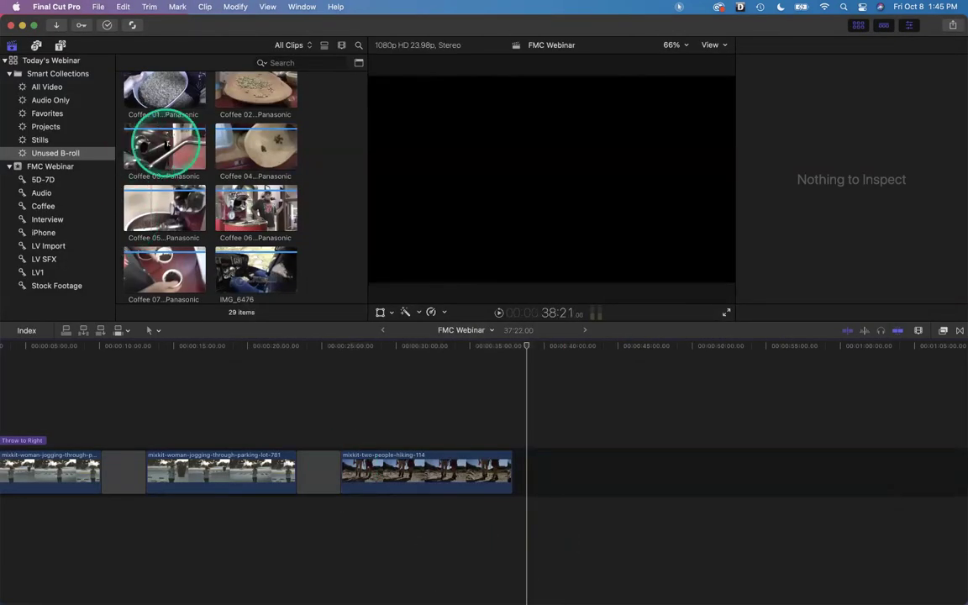
left_click(157, 143)
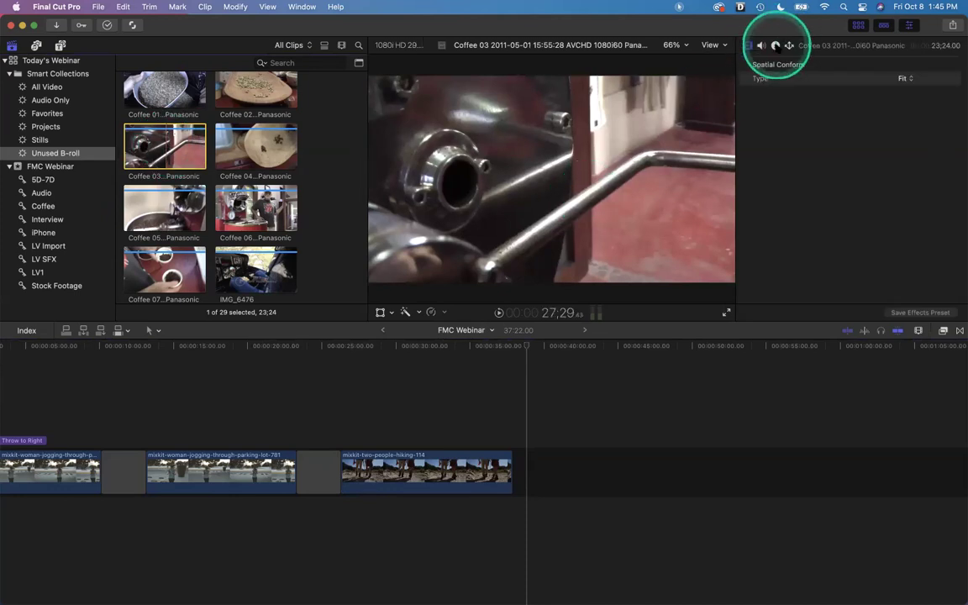
left_click(776, 44)
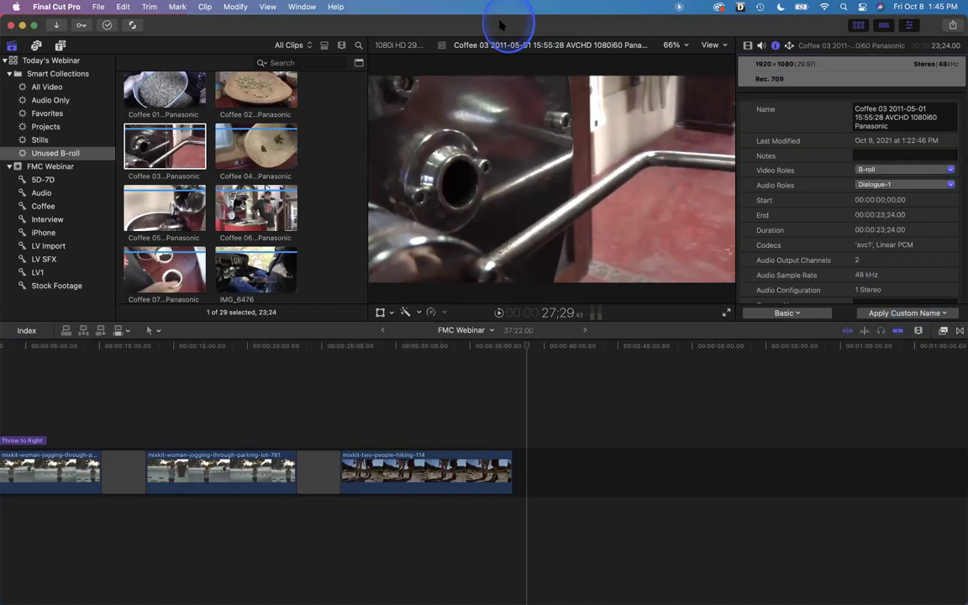
left_click(914, 314)
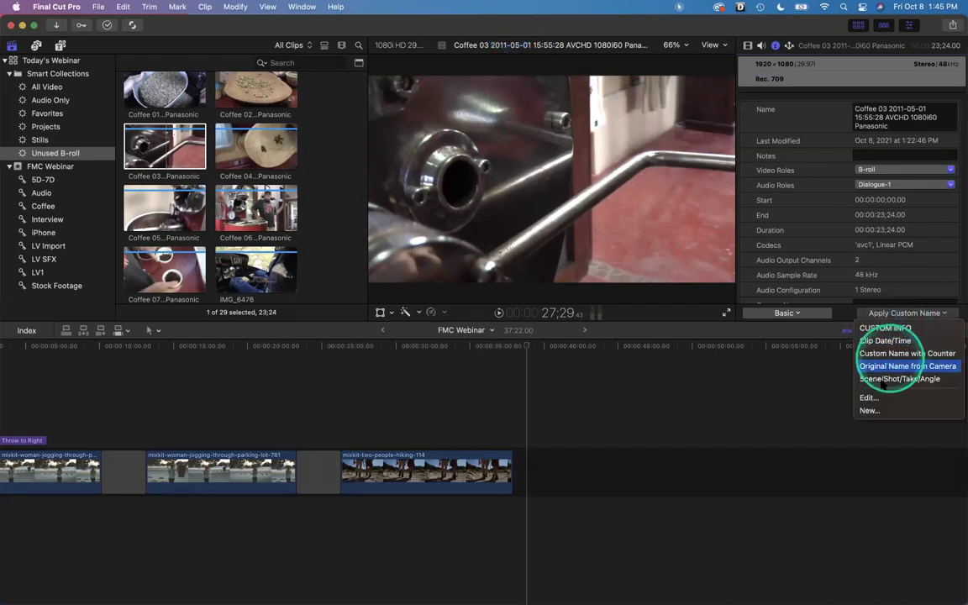
left_click(878, 394)
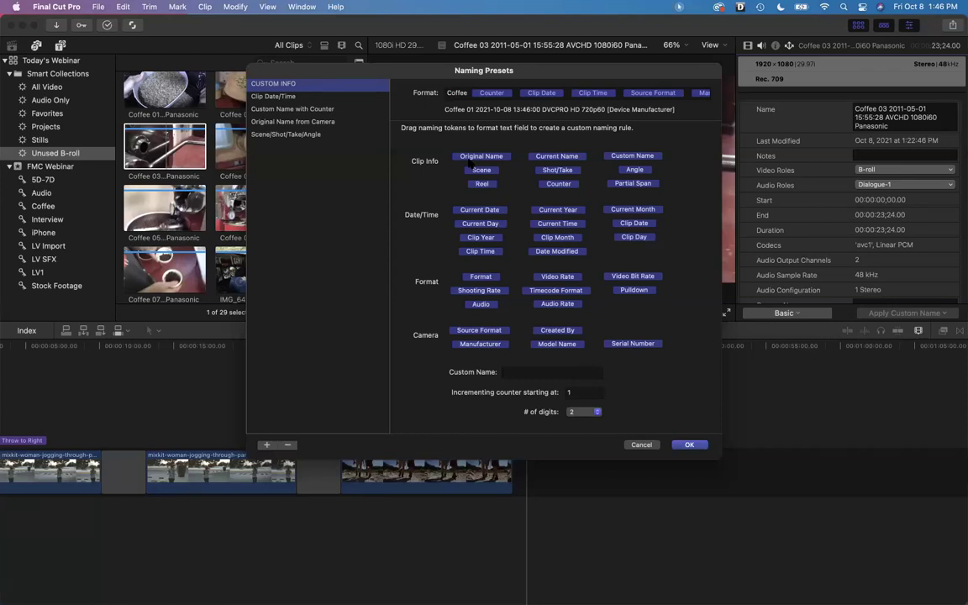
left_click(642, 445)
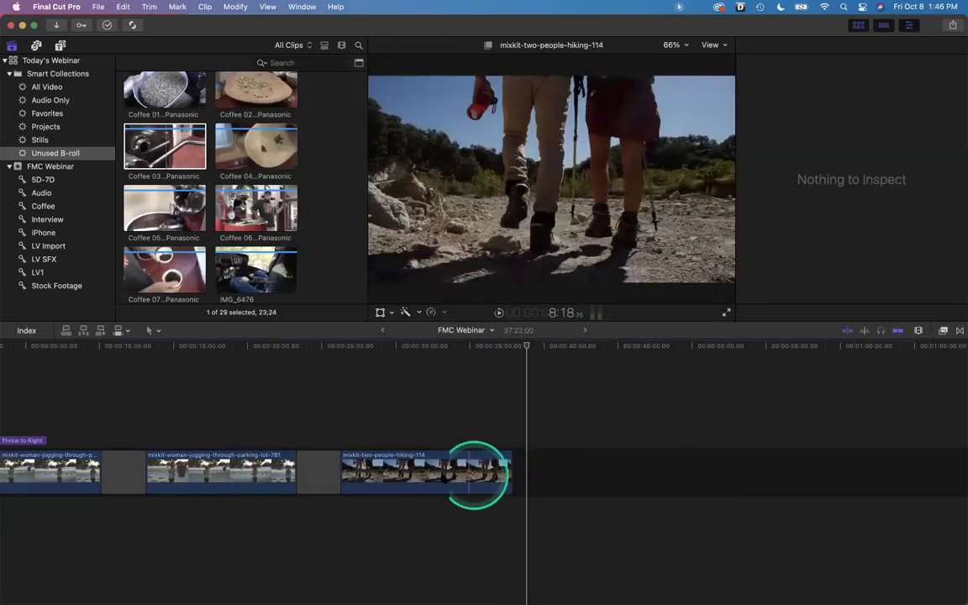
Select the hiking clip in the timeline, move the playhead to 32:21, and make the browser's Coffee 03 clip active
left_click(449, 475)
left_click_drag(527, 346, 438, 353)
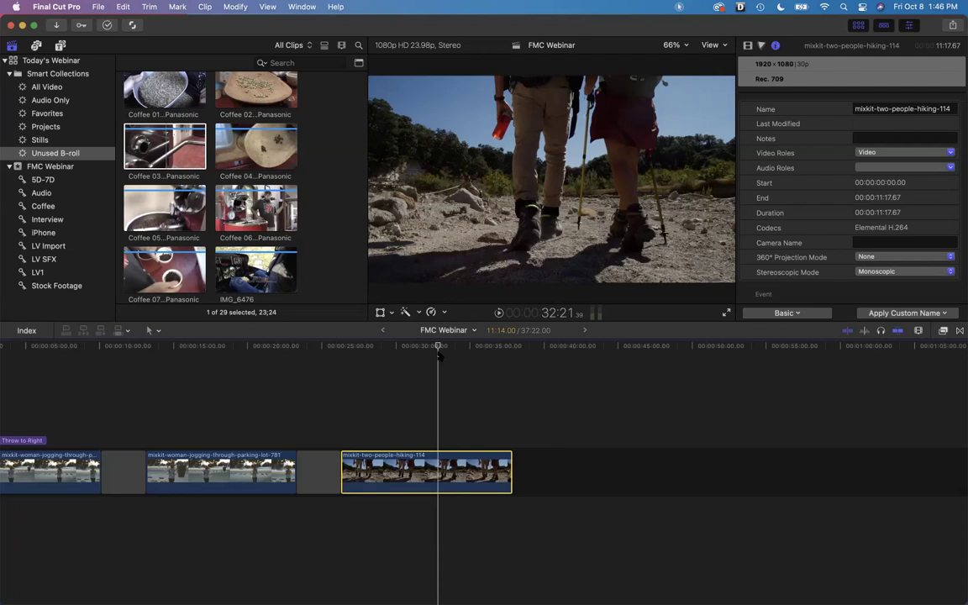
left_click(139, 206)
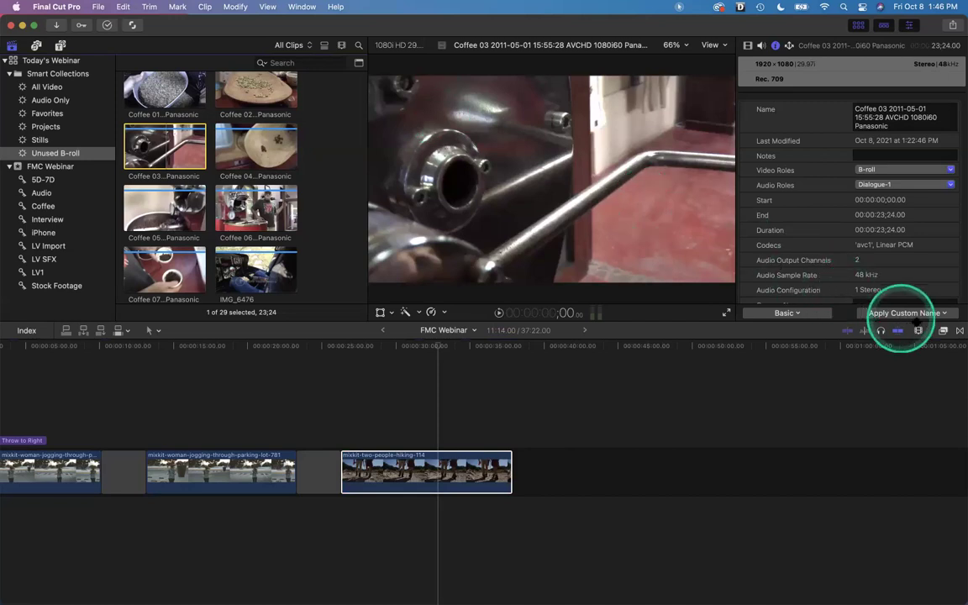
Examine the options for opening a copy in Motion for the Comic Cool effect and the 3D Rectangle transition
left_click(943, 330)
left_click(775, 379)
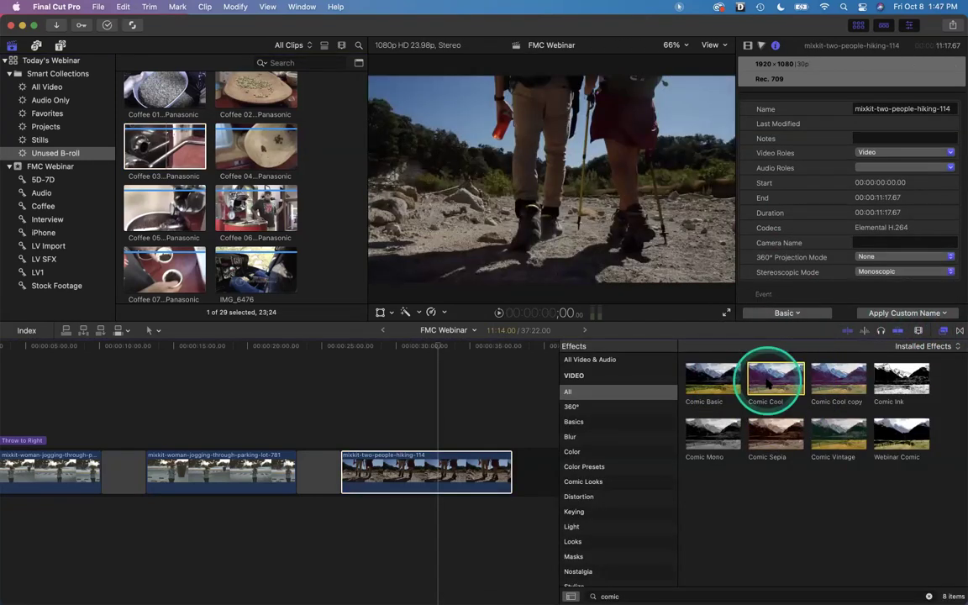
right_click(768, 380)
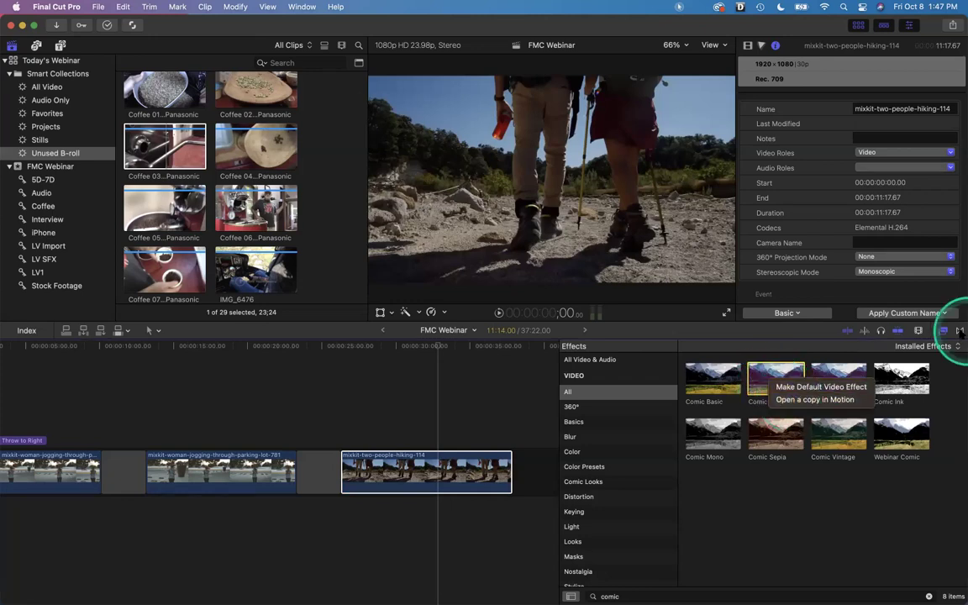
left_click(960, 330)
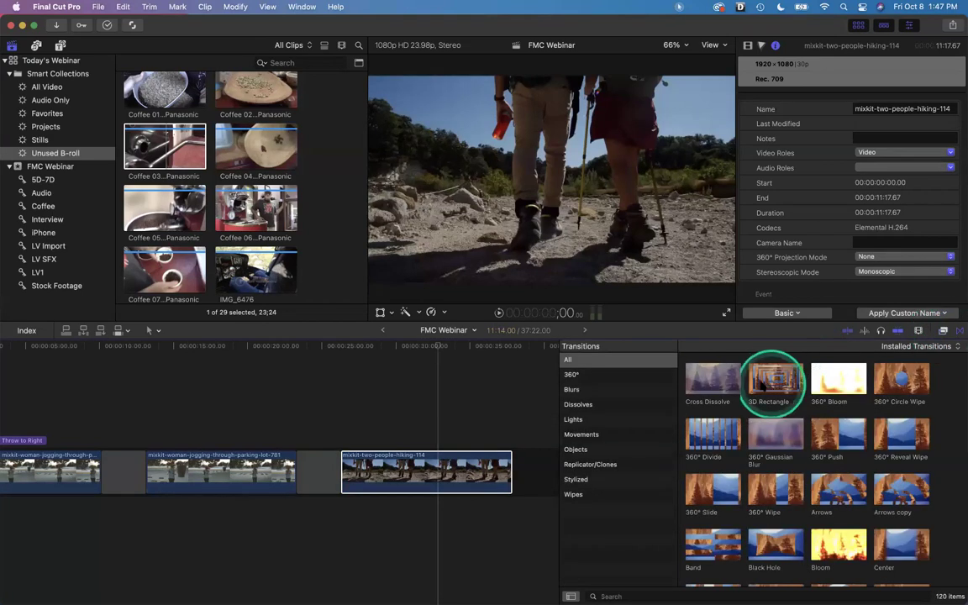
right_click(754, 386)
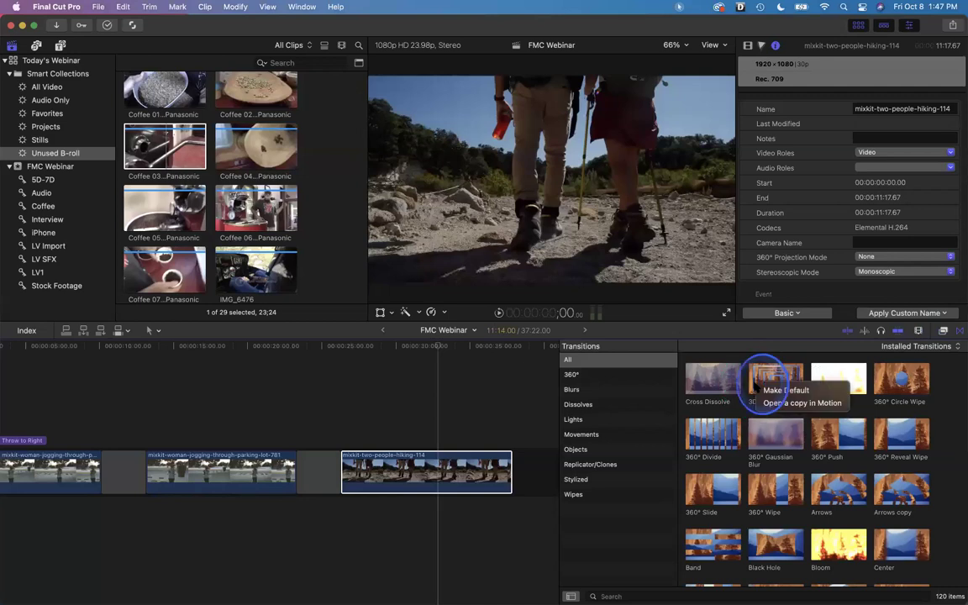